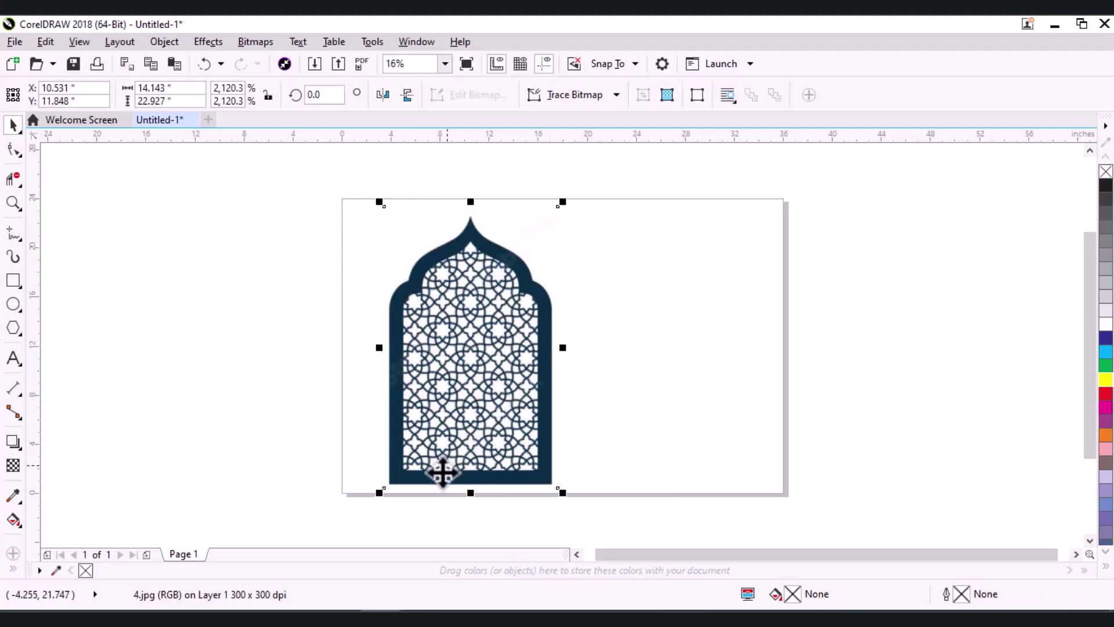
Zoom in on the arch bitmap with a marquee to about 23%
key("z")
left_click_drag(387, 485, 560, 212)
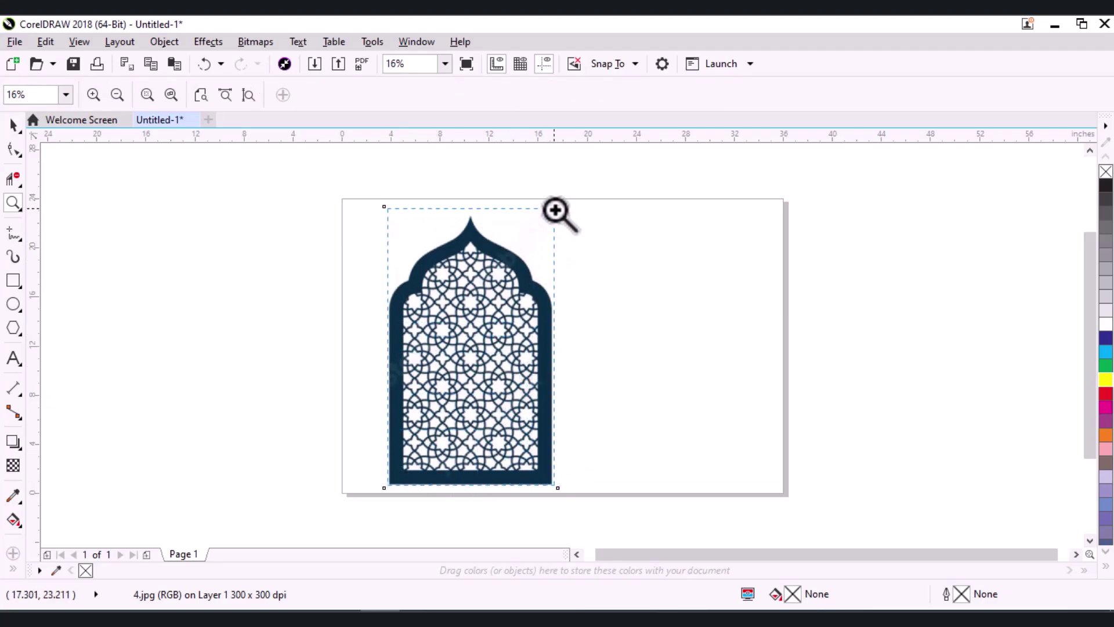
left_click_drag(561, 215, 559, 215)
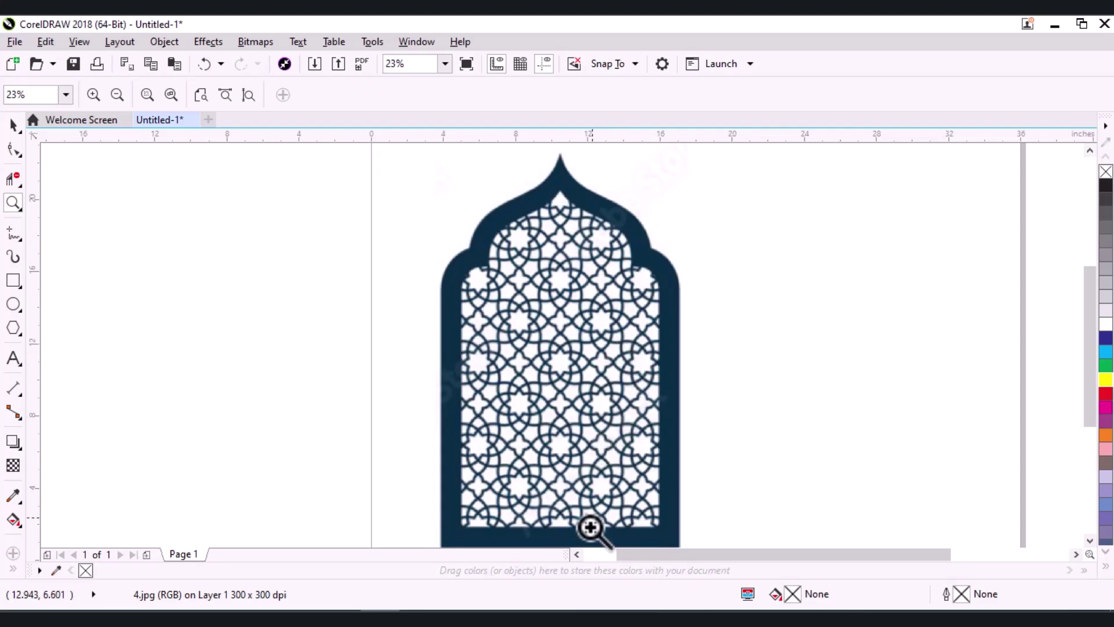
Zoom in to about 63% on the interlocking star-and-circle lattice inside the arch
left_click_drag(454, 534, 675, 265)
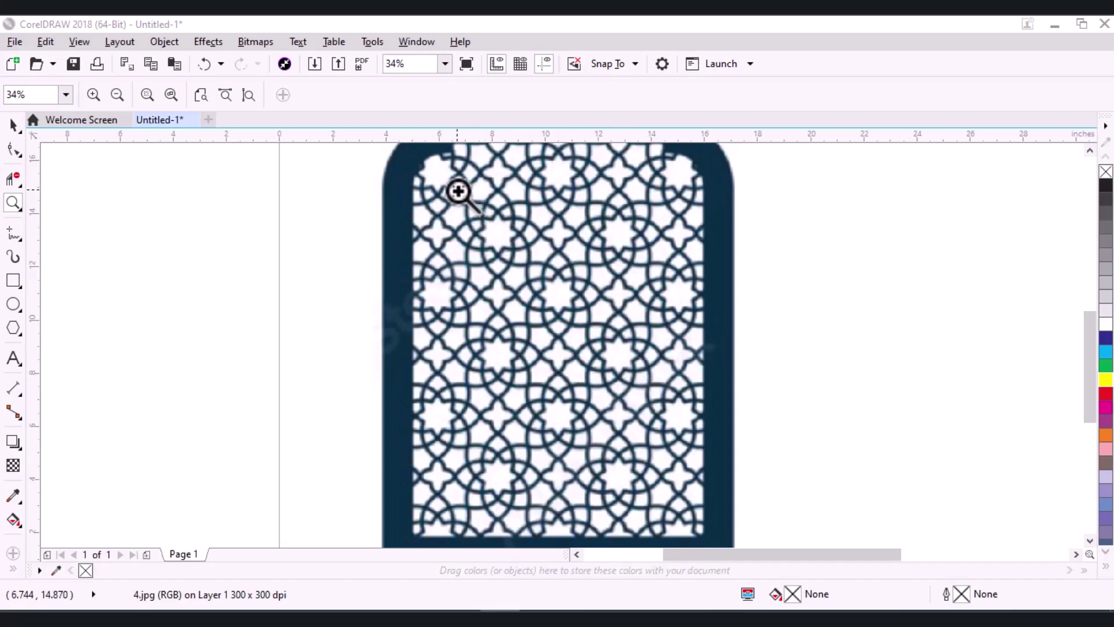
left_click_drag(457, 187, 671, 400)
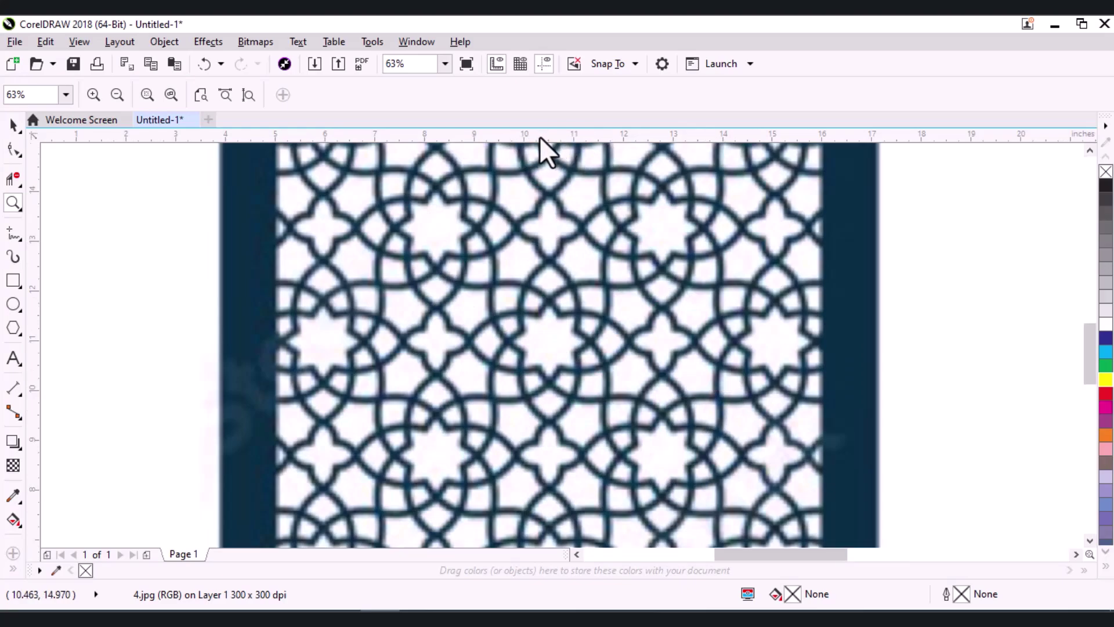
Place a horizontal and a vertical guideline through a star centre, zooming to 250% to align
mouse_move(540, 137)
left_mouse_down()
mouse_move(550, 318)
mouse_move(600, 339)
left_mouse_up()
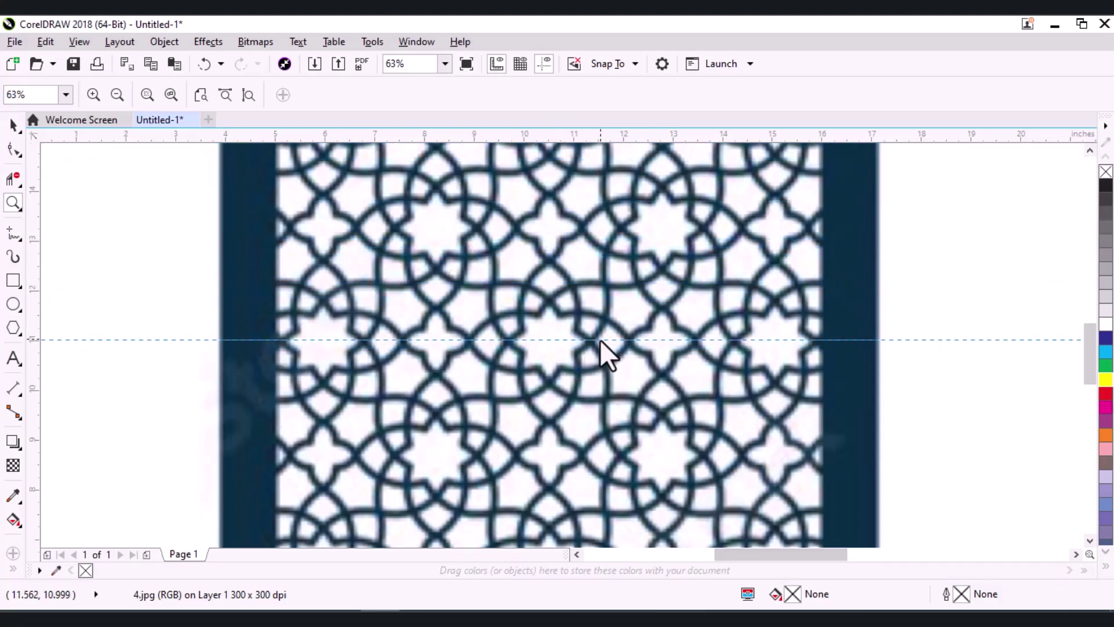
left_click_drag(600, 339, 601, 343)
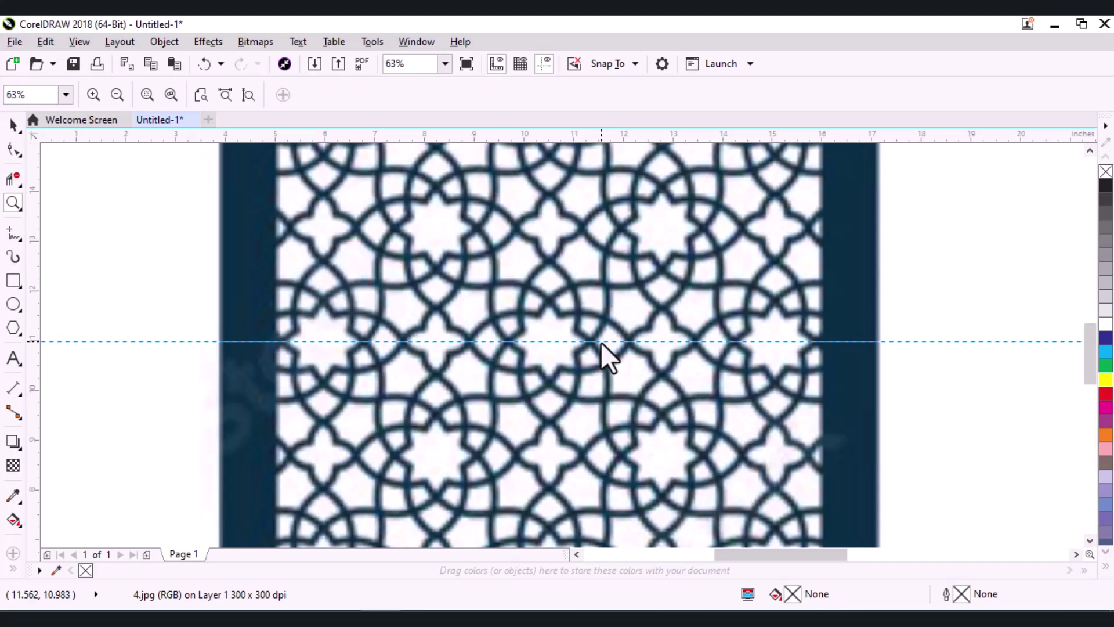
left_click(549, 334)
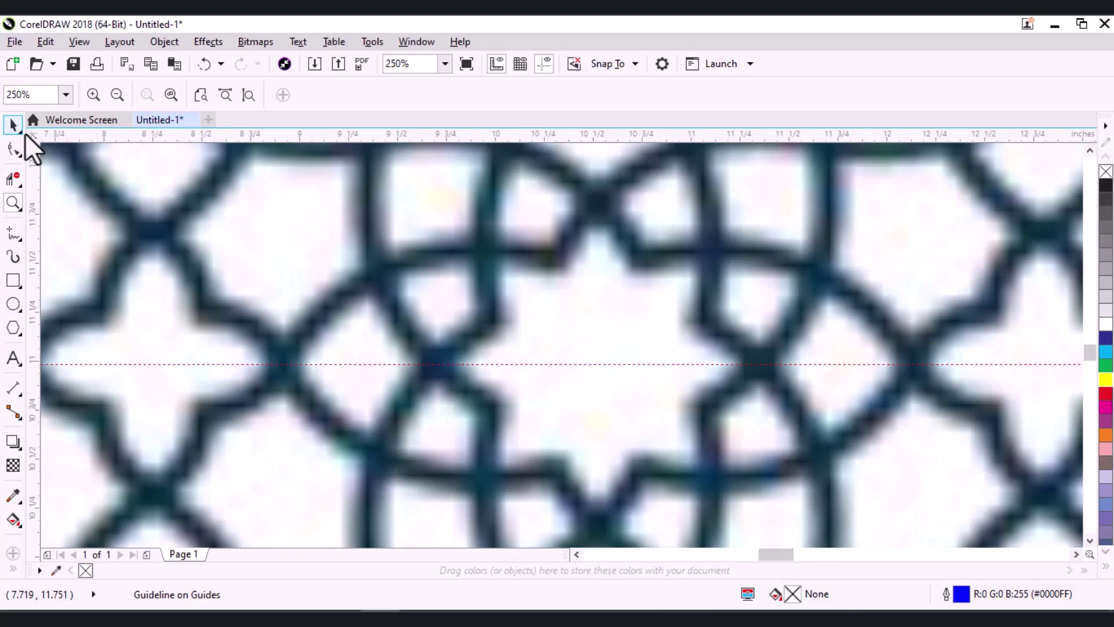
left_click(23, 131)
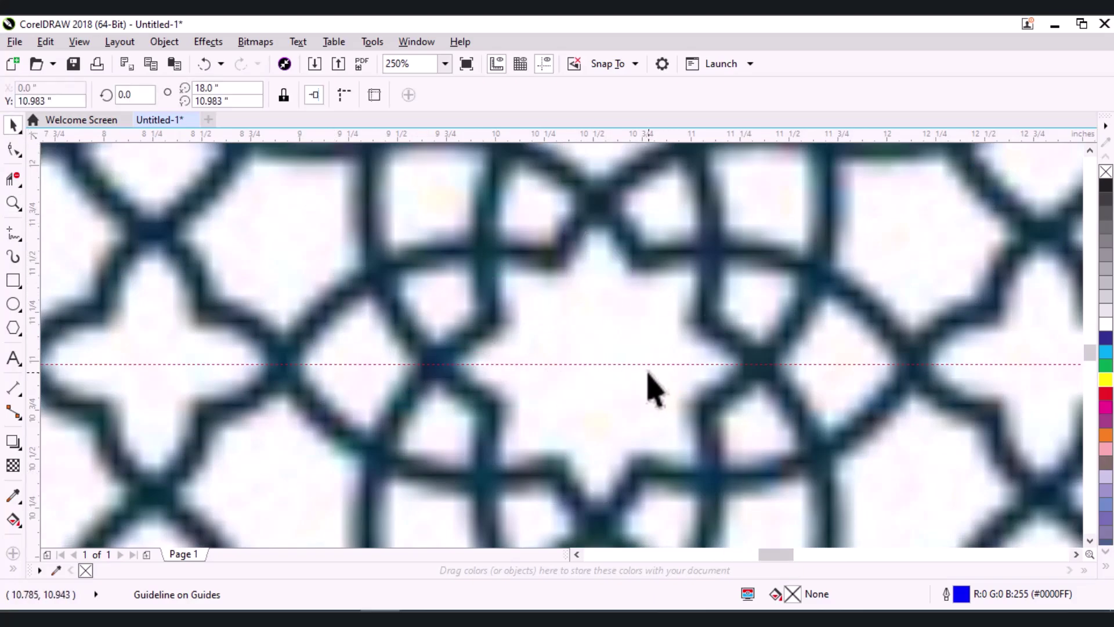
mouse_move(649, 365)
left_mouse_down()
mouse_move(636, 320)
mouse_move(642, 346)
left_mouse_up()
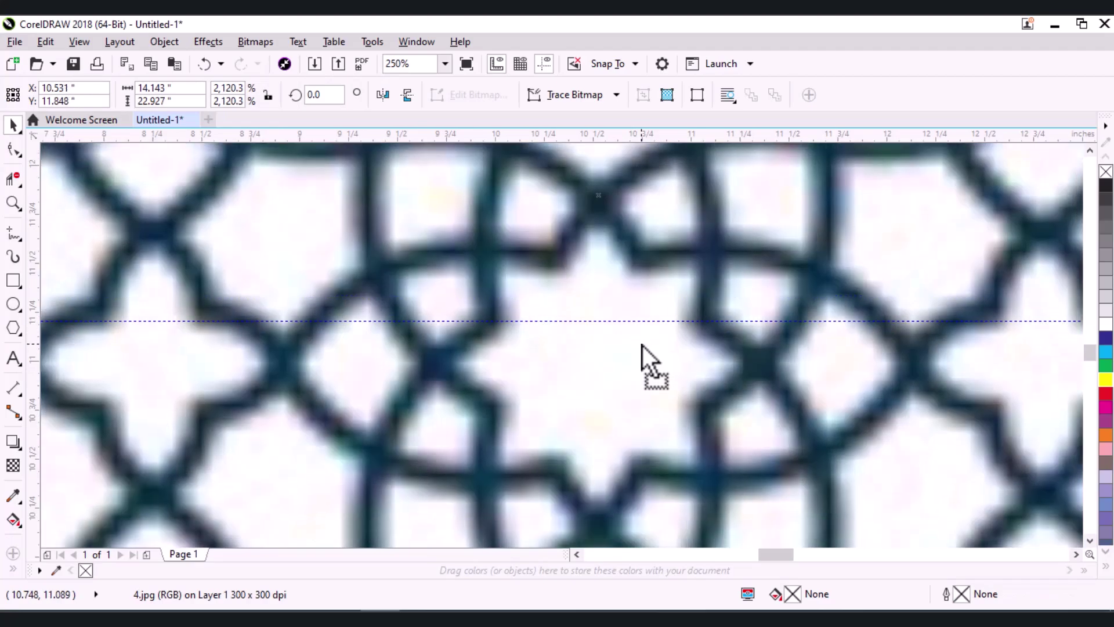
left_click_drag(629, 321, 642, 364)
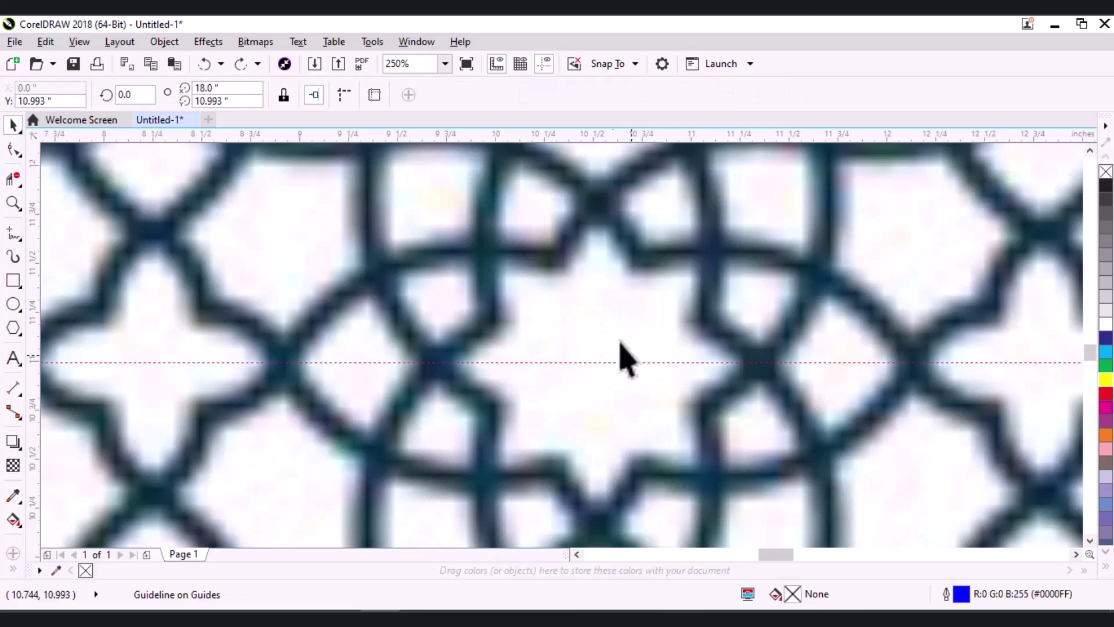
left_click_drag(33, 335, 596, 245)
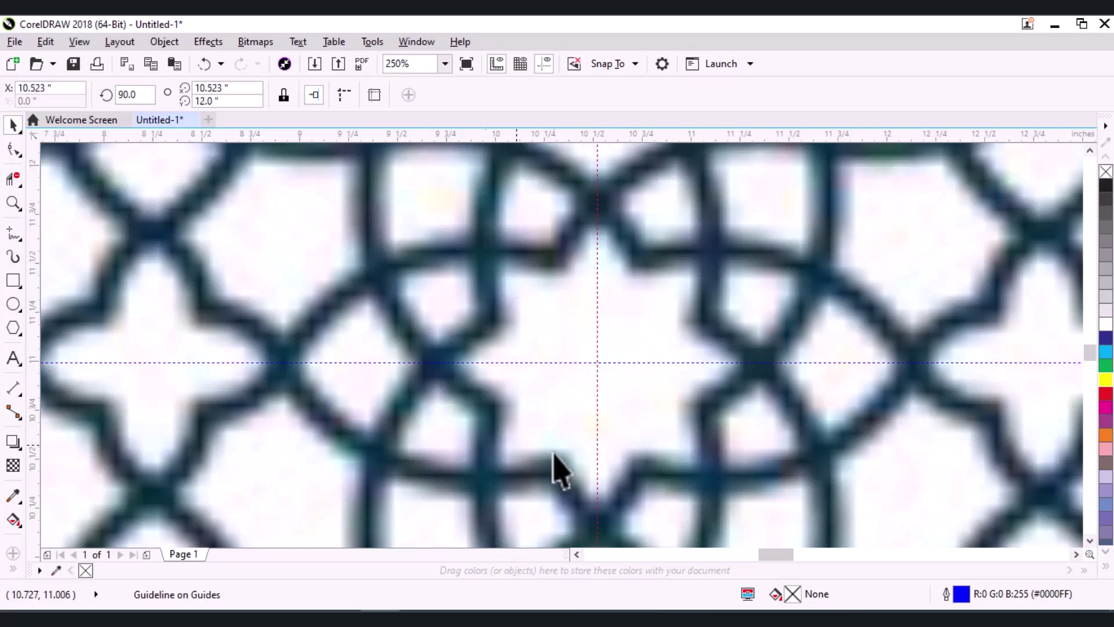
Add a second horizontal guideline on the next row of star centres
scroll(573, 374, "down", 3)
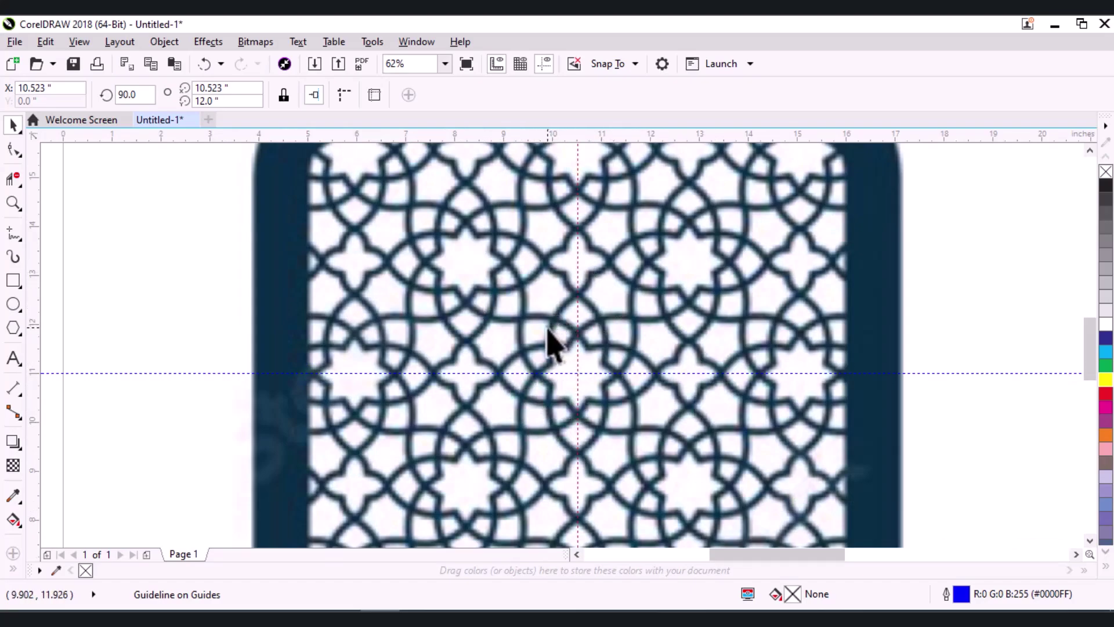
scroll(476, 253, "up", 2)
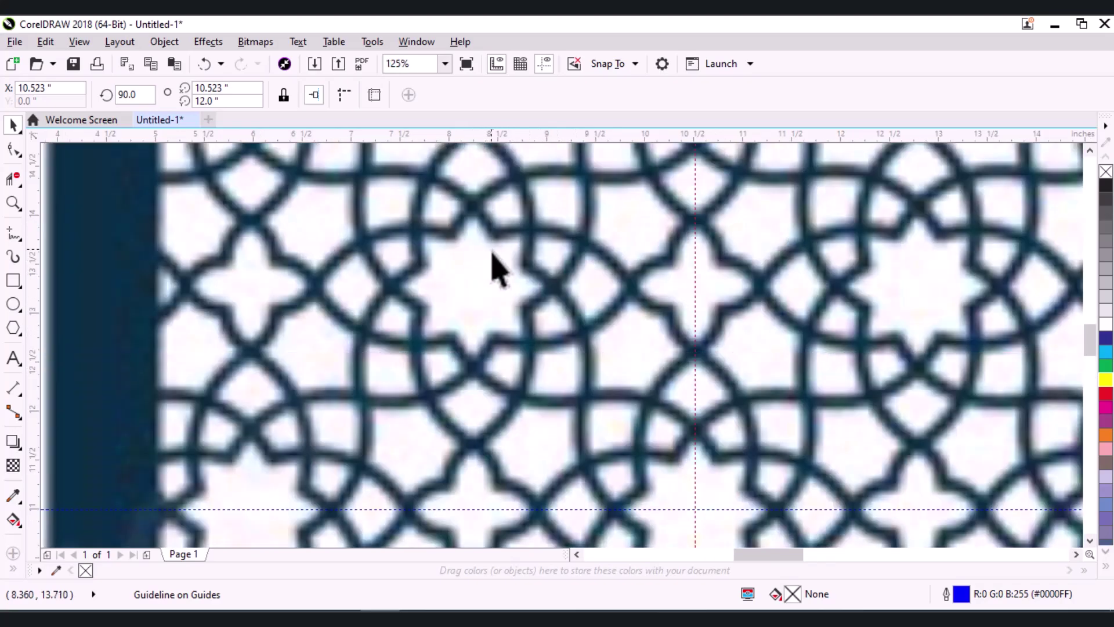
scroll(496, 270, "up", 1)
mouse_move(596, 133)
left_mouse_down()
mouse_move(614, 189)
mouse_move(605, 311)
left_mouse_up()
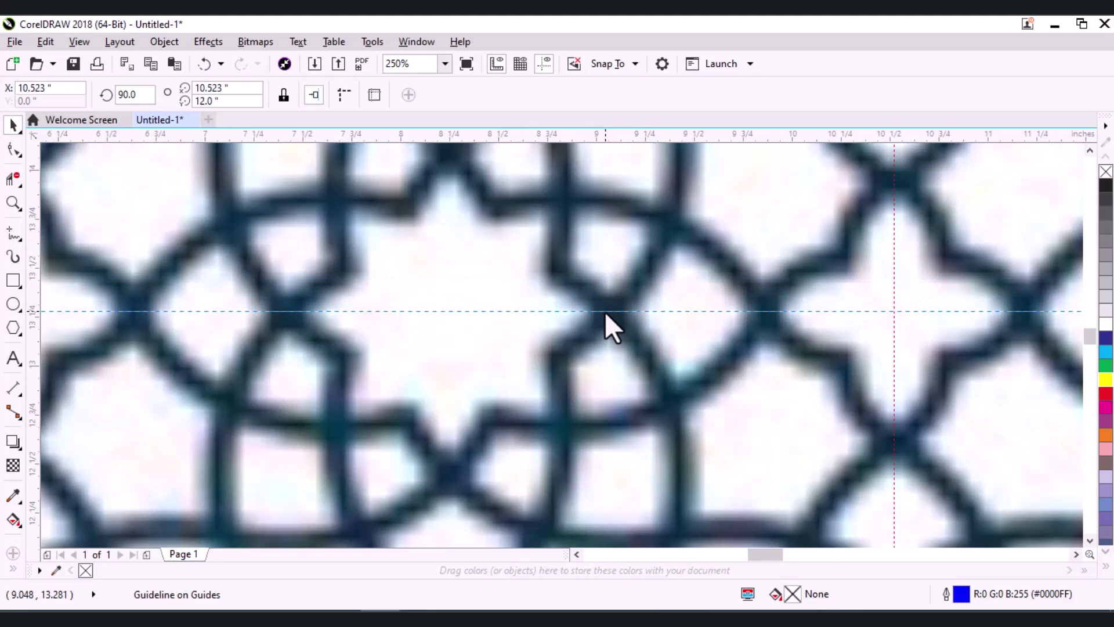
left_click(604, 312)
Add vertical guidelines through the next star centres, one at 8.25 inches
left_click_drag(29, 391, 297, 429)
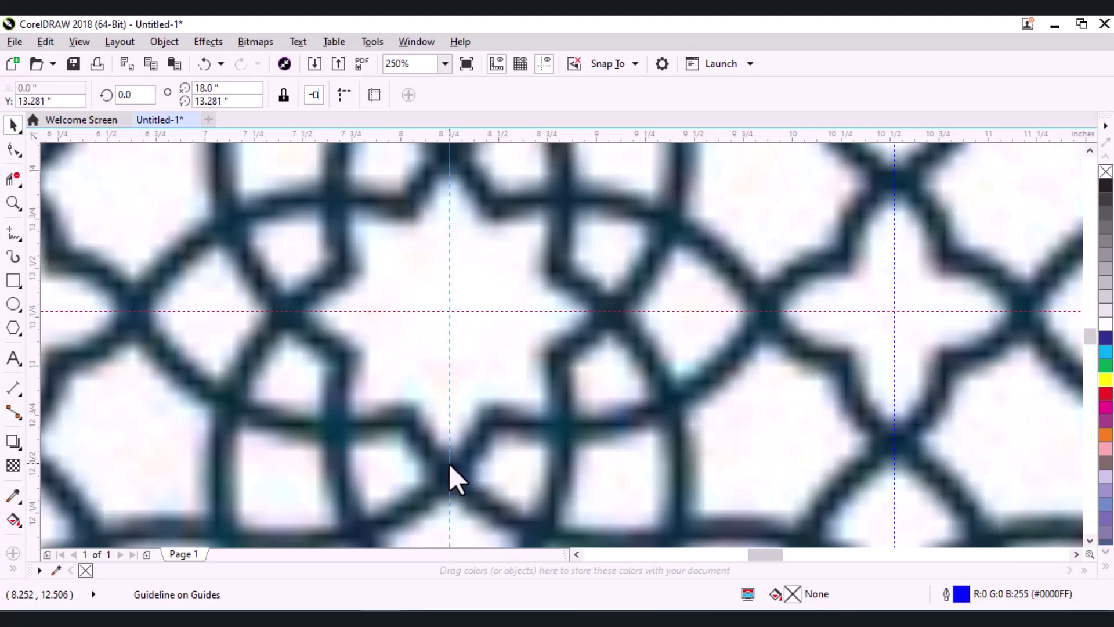
left_click_drag(449, 479, 450, 472)
scroll(430, 311, "down", 5)
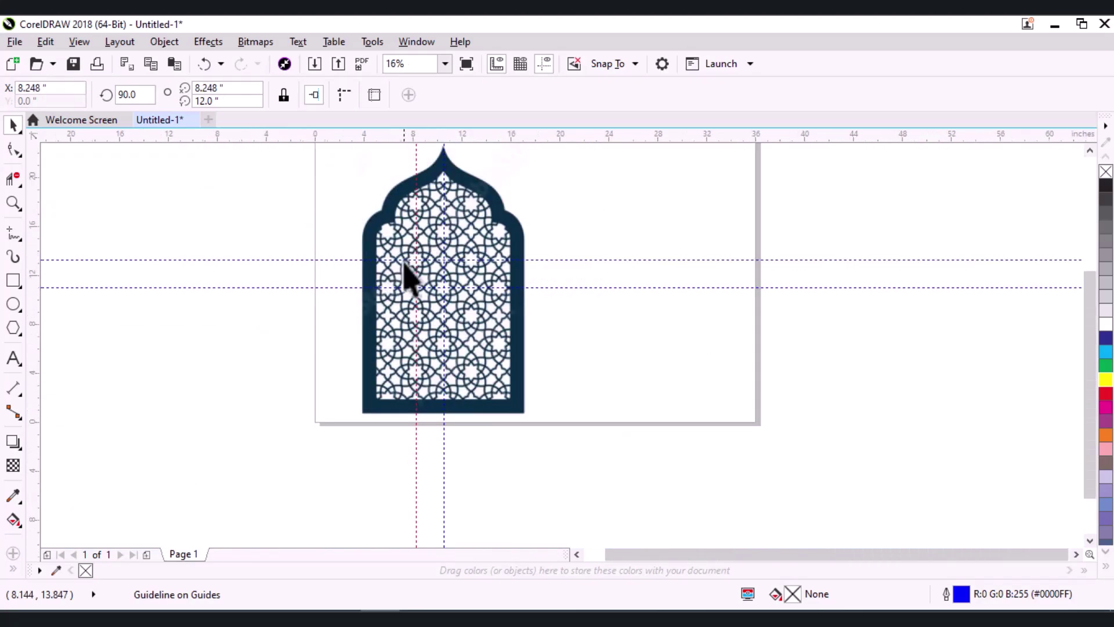
scroll(405, 264, "up", 2)
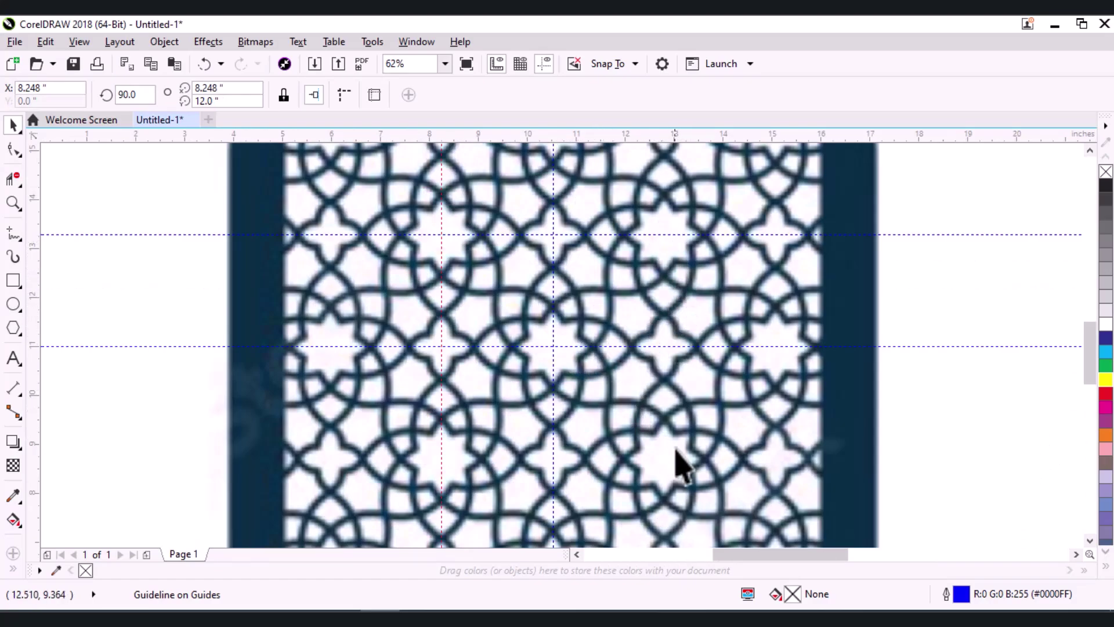
scroll(667, 493, "up", 1)
scroll(667, 493, "up", 1)
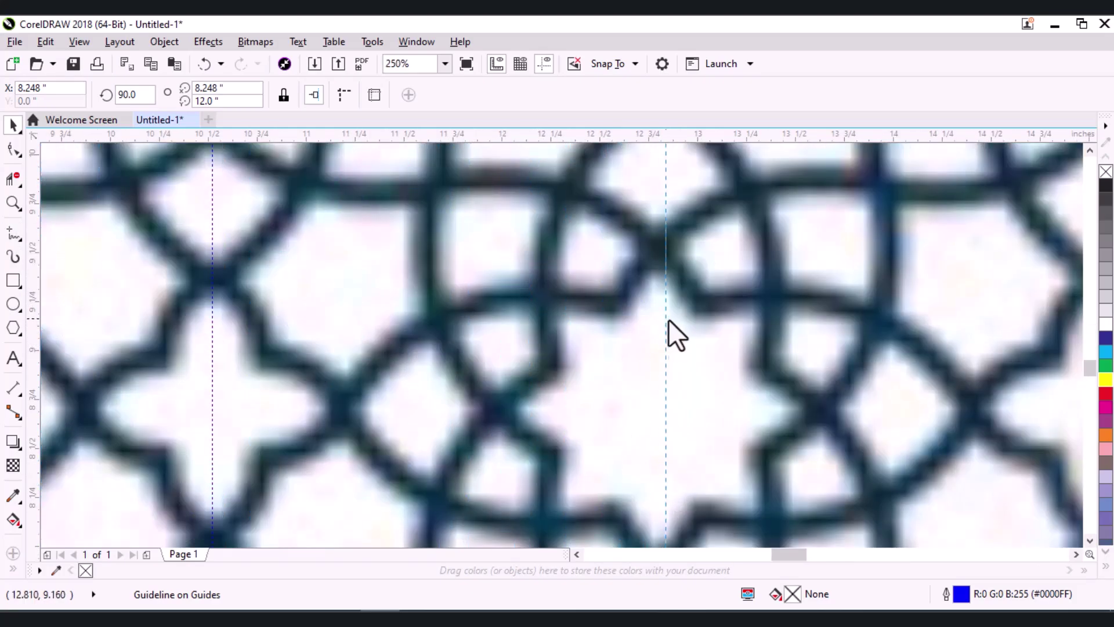
left_click_drag(669, 320, 658, 310)
scroll(658, 325, "down", 3)
scroll(623, 299, "up", 2)
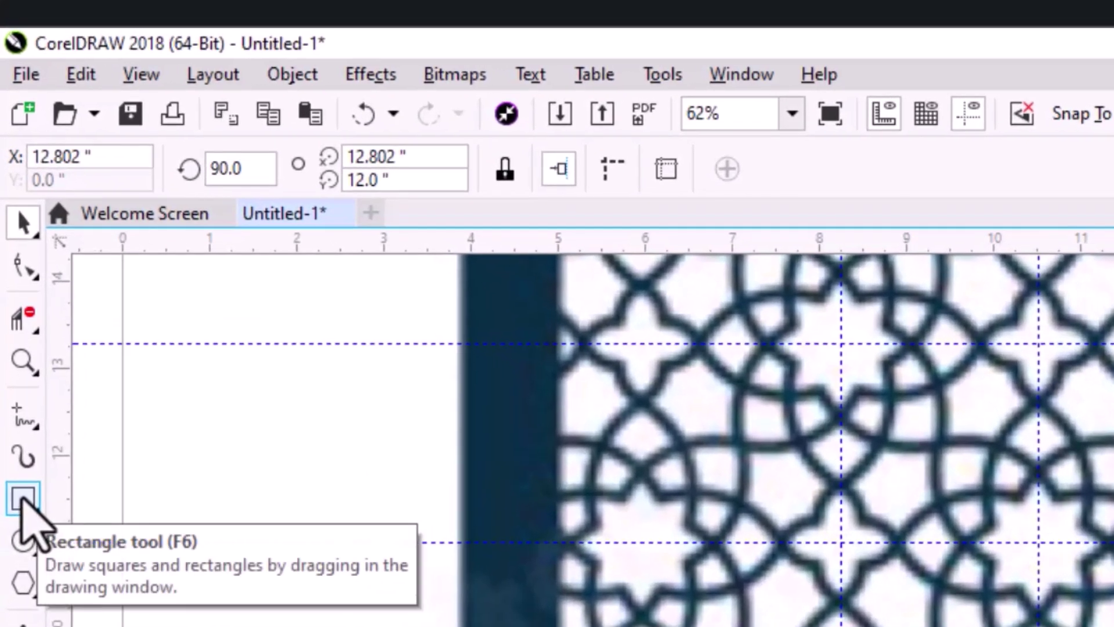
Turn on Snap To Guidelines and draw a 4.554-inch tile square between guide intersections
left_click(23, 498)
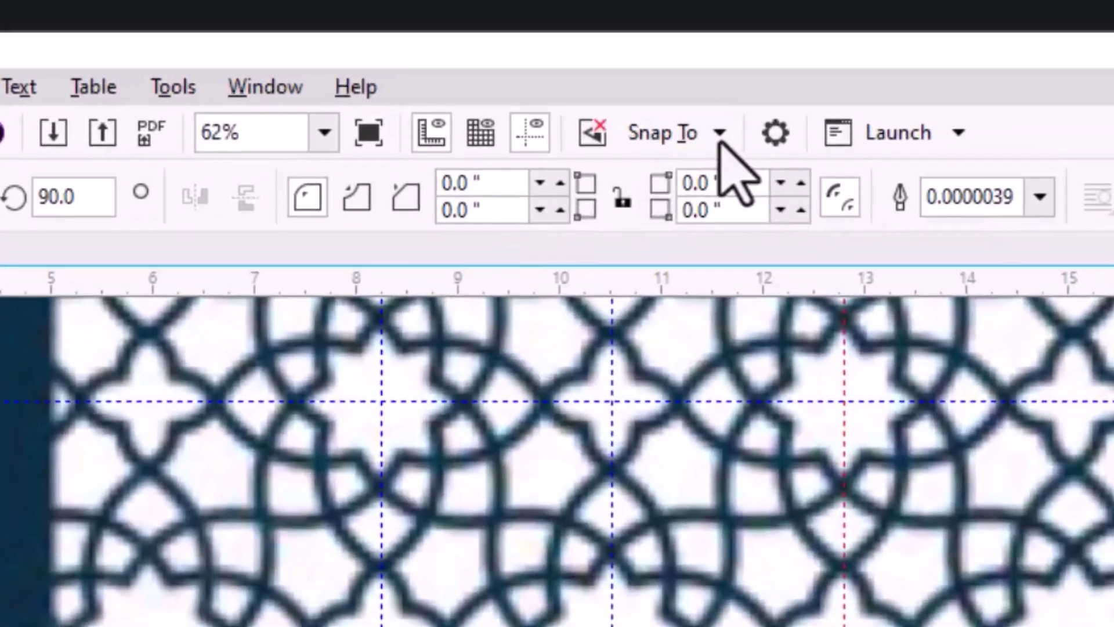
left_click(635, 64)
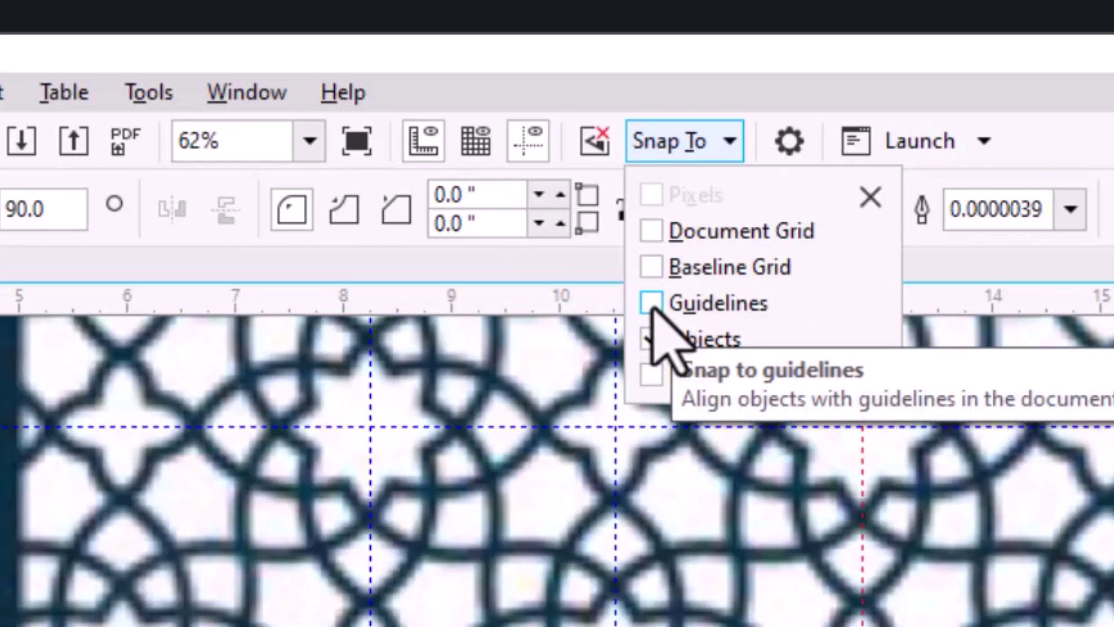
left_click(652, 304)
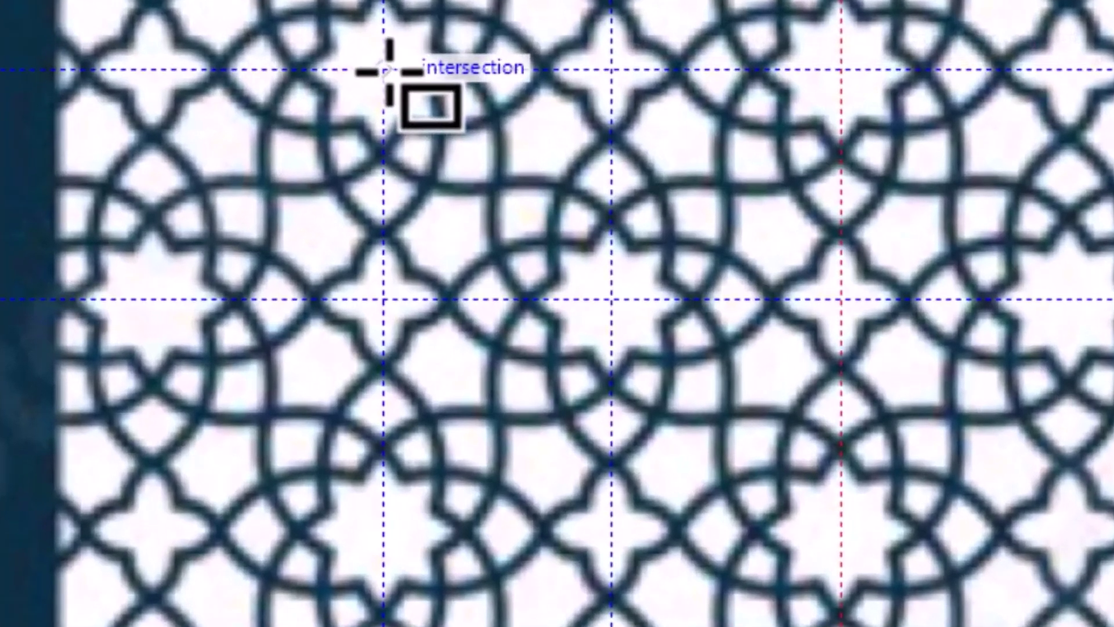
left_click_drag(389, 71, 844, 475)
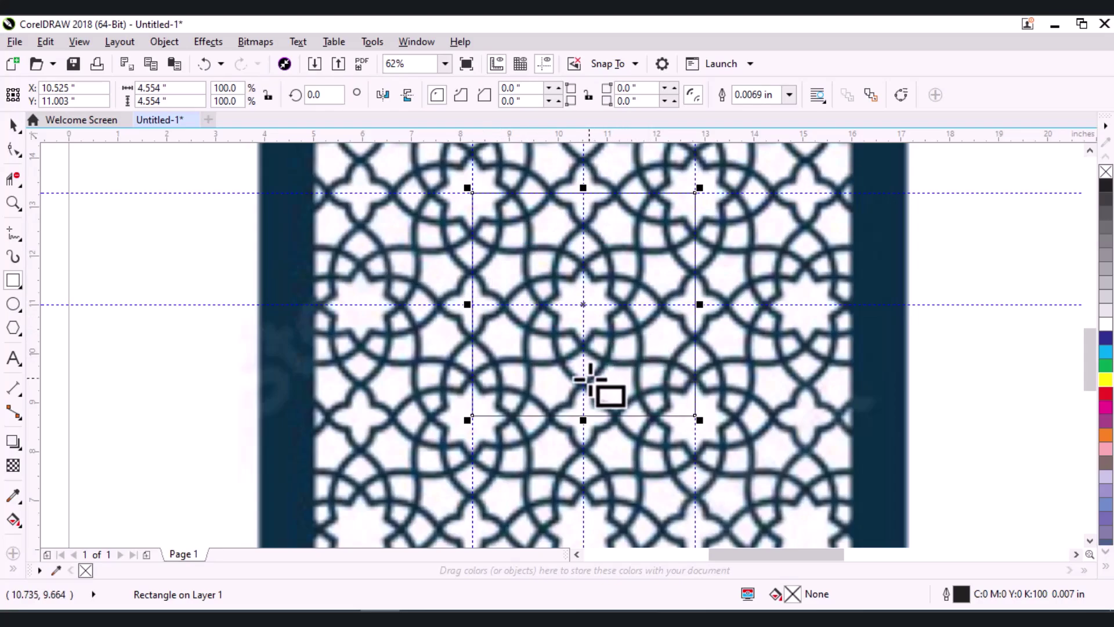
scroll(589, 376, "down", 1)
scroll(587, 382, "down", 1)
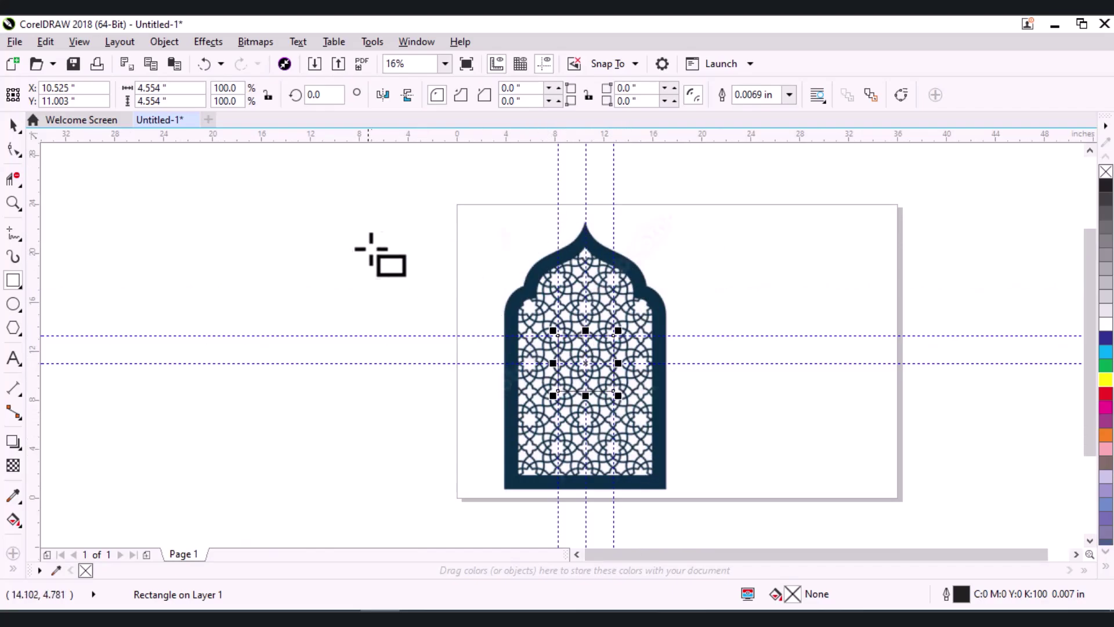
Lock the arch bitmap in place
left_click(13, 125)
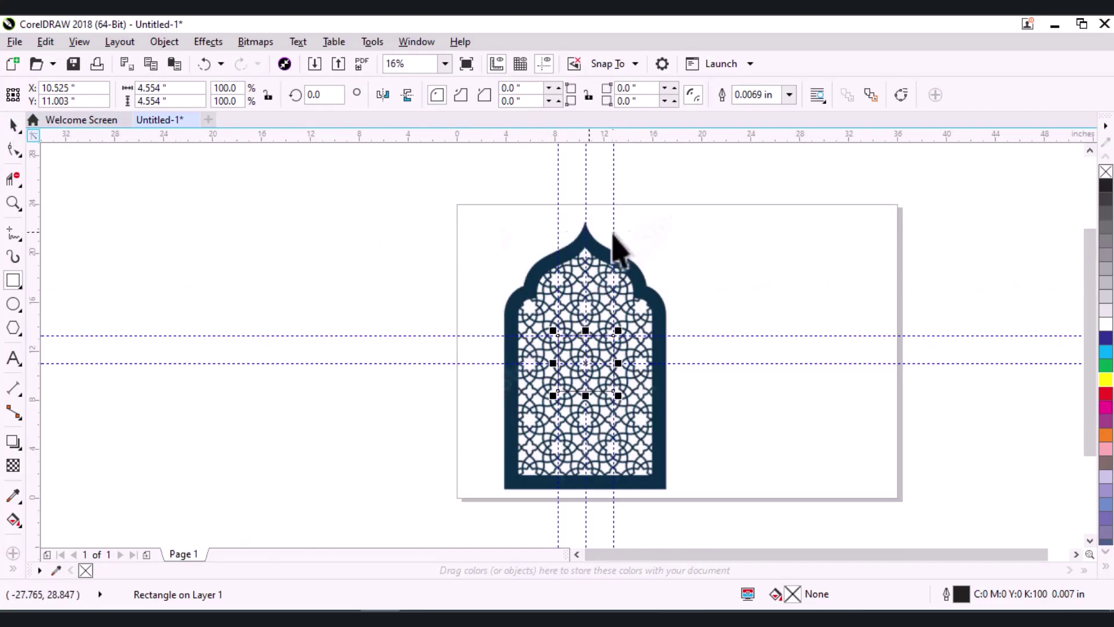
left_click(684, 290)
left_click(652, 293)
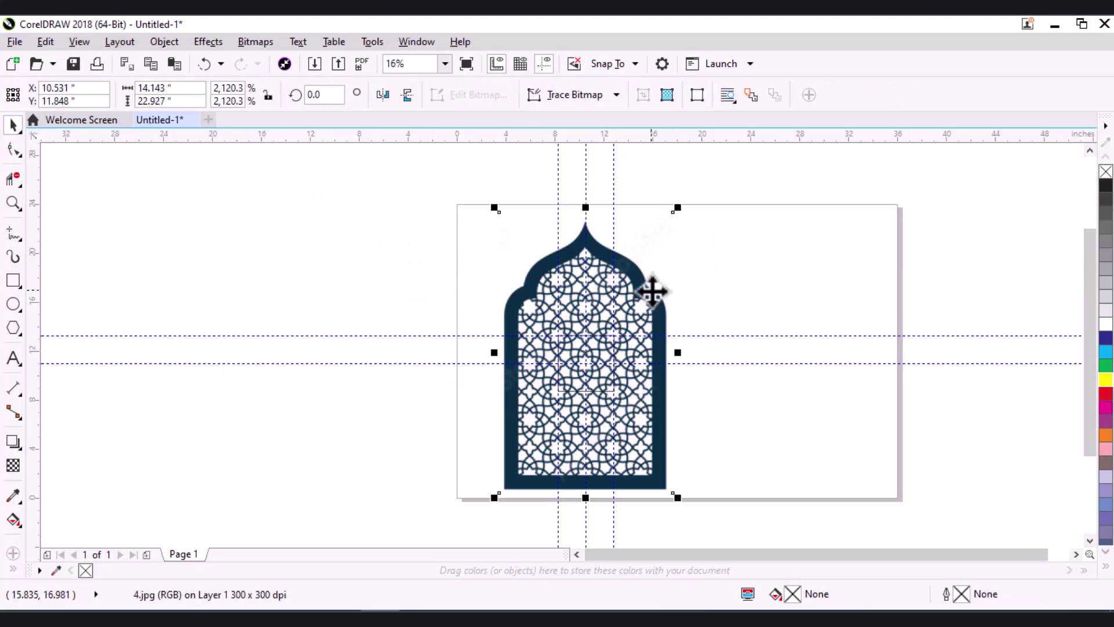
right_click(652, 292)
left_click(724, 401)
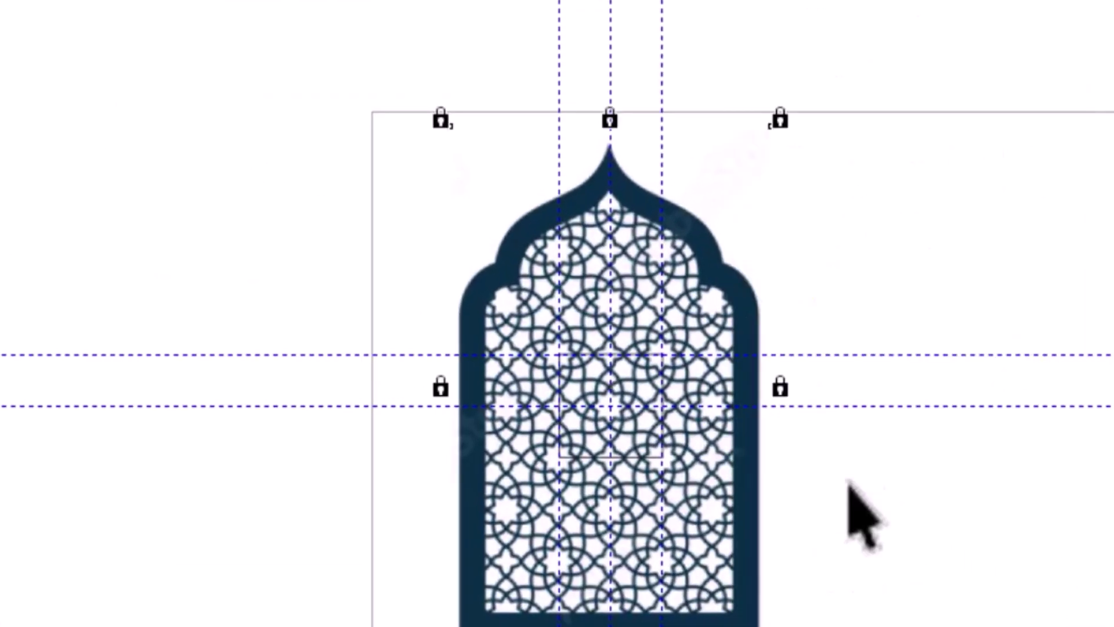
Draw a rectangle enclosing the whole arch artwork
key("z")
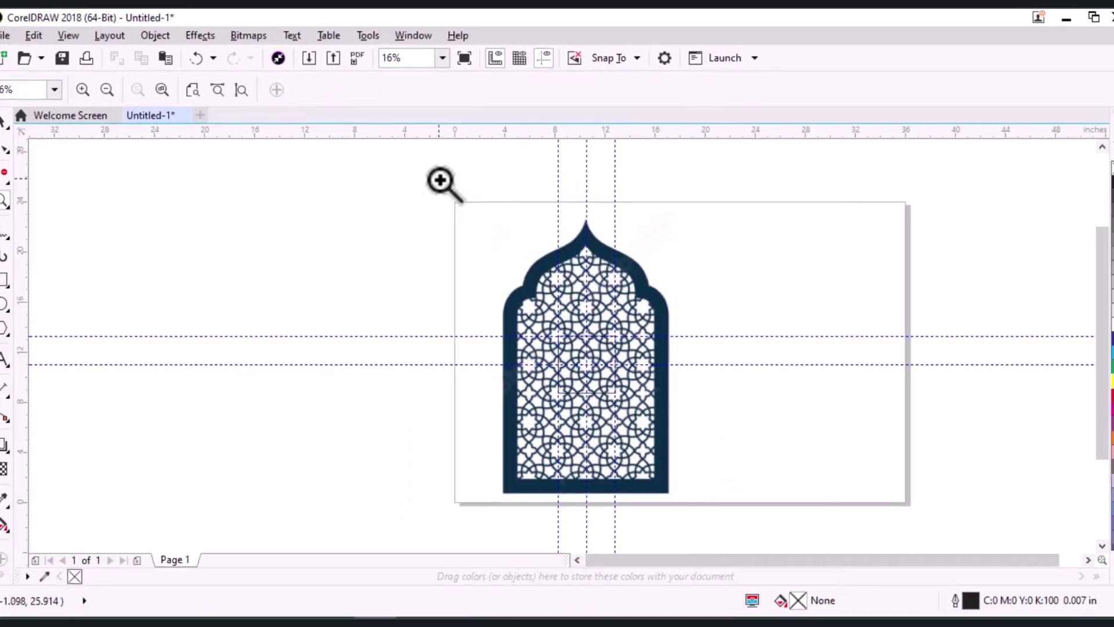
mouse_move(437, 194)
left_mouse_down()
mouse_move(659, 428)
mouse_move(726, 511)
mouse_move(706, 517)
left_mouse_up()
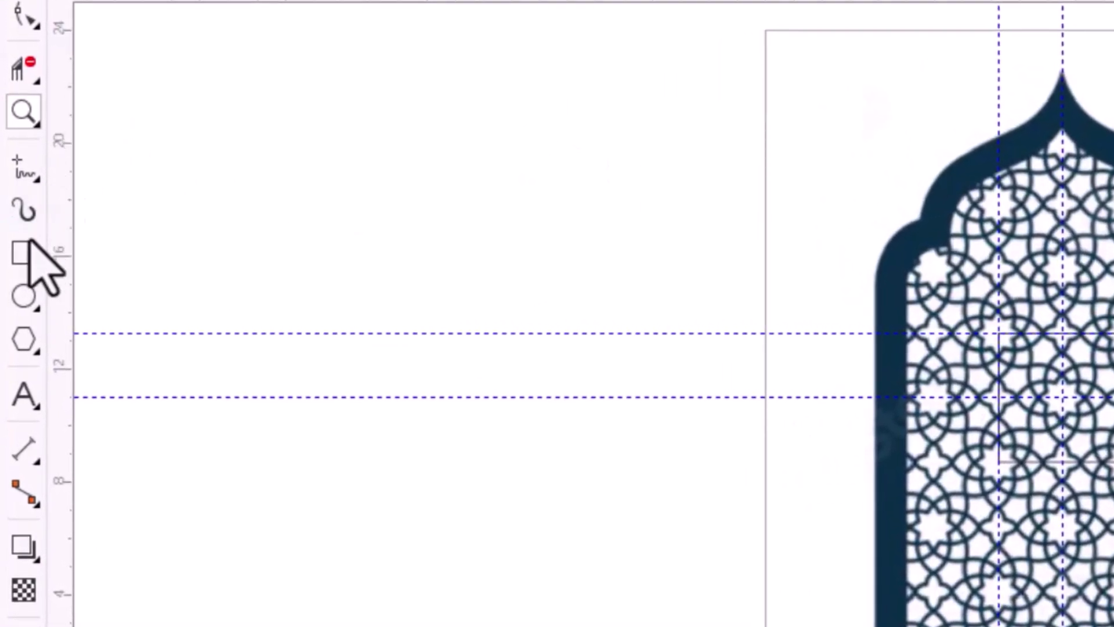
left_click(25, 253)
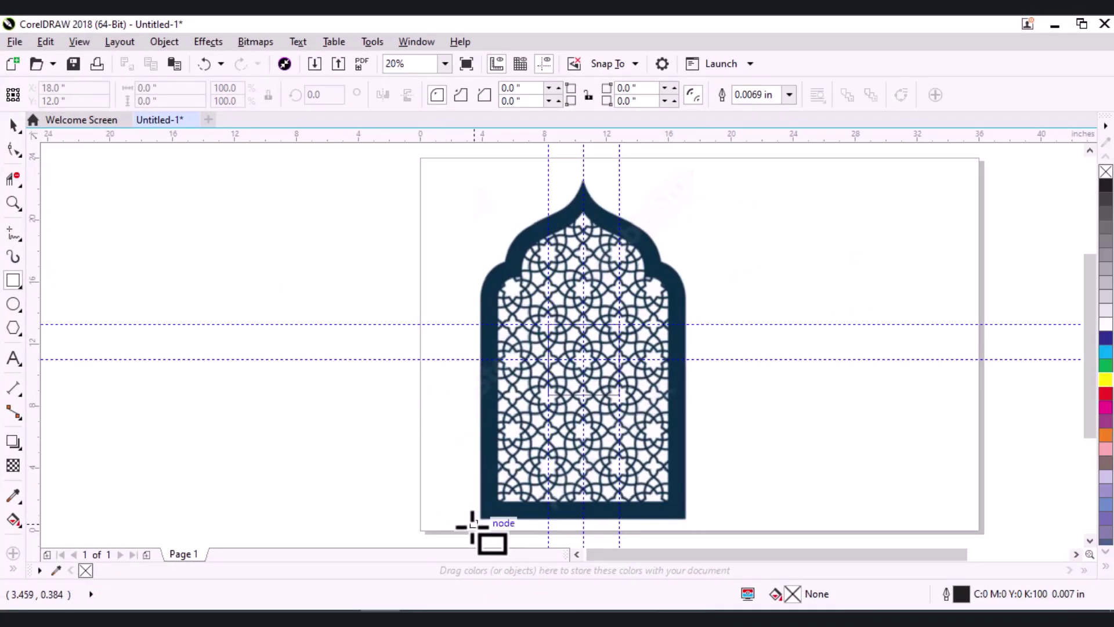
mouse_move(474, 525)
left_mouse_down()
mouse_move(712, 173)
mouse_move(695, 167)
left_mouse_up()
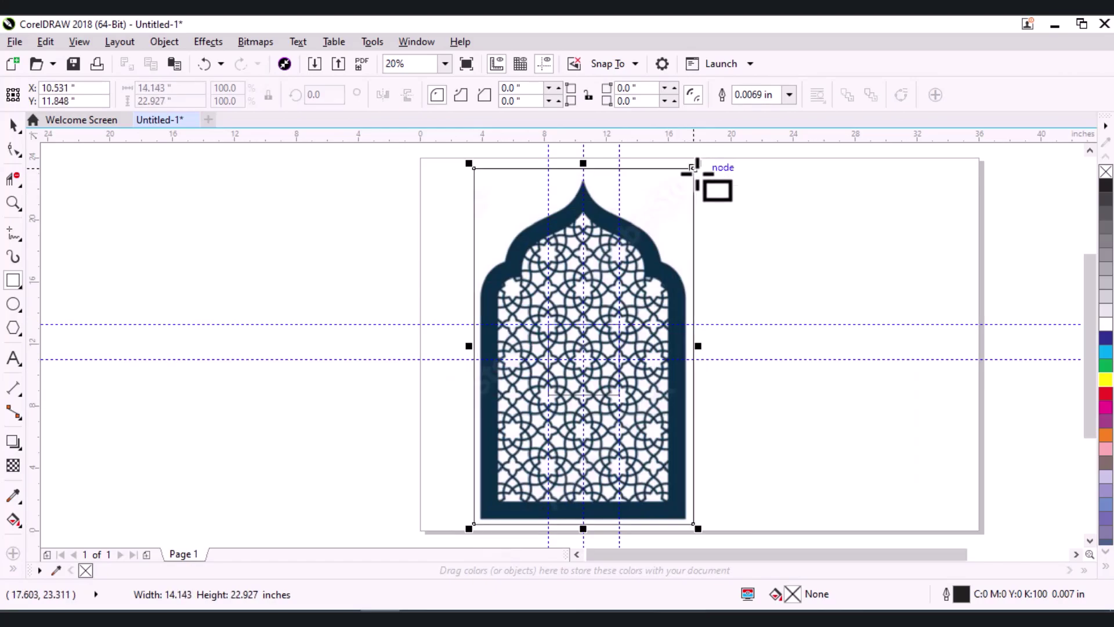
key("space")
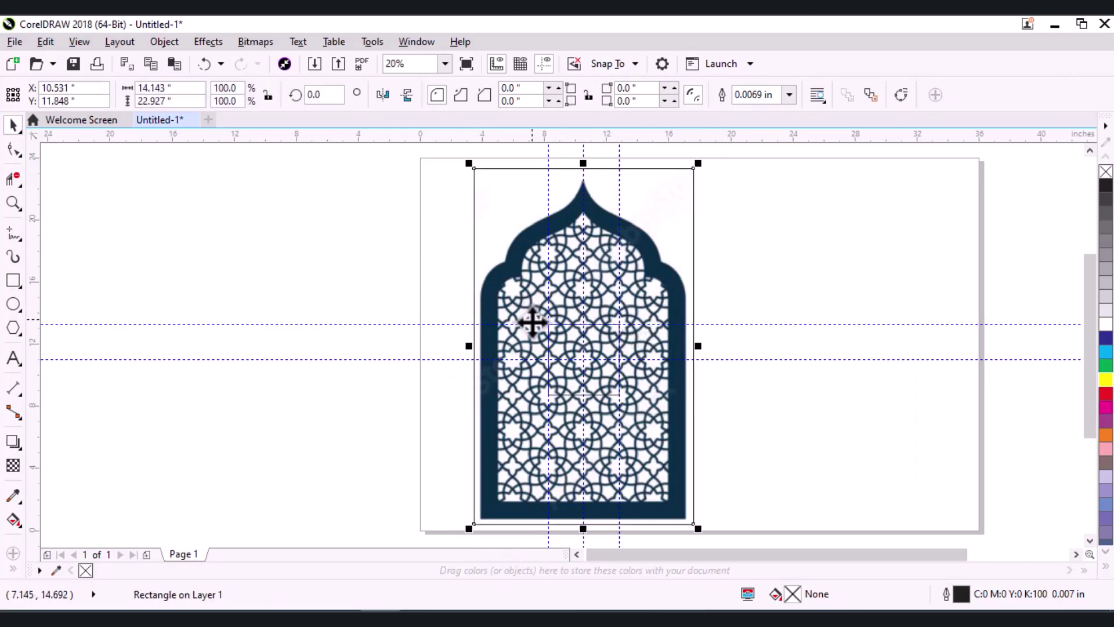
Select the arch frame rectangle together with the tile square
key("z")
left_click_drag(533, 312, 648, 424)
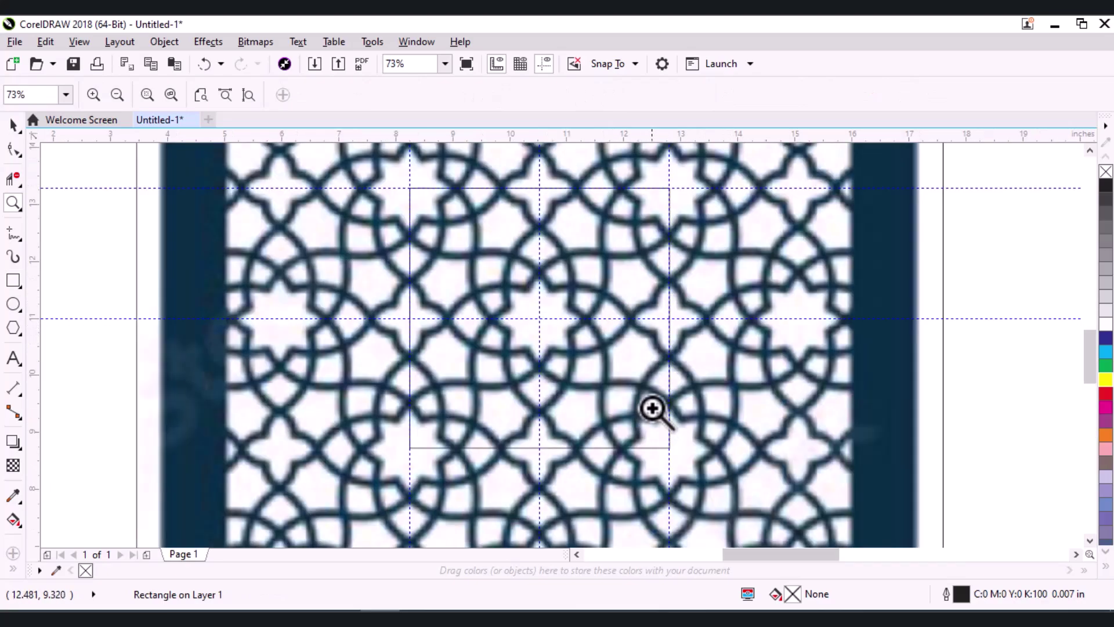
left_click(15, 127)
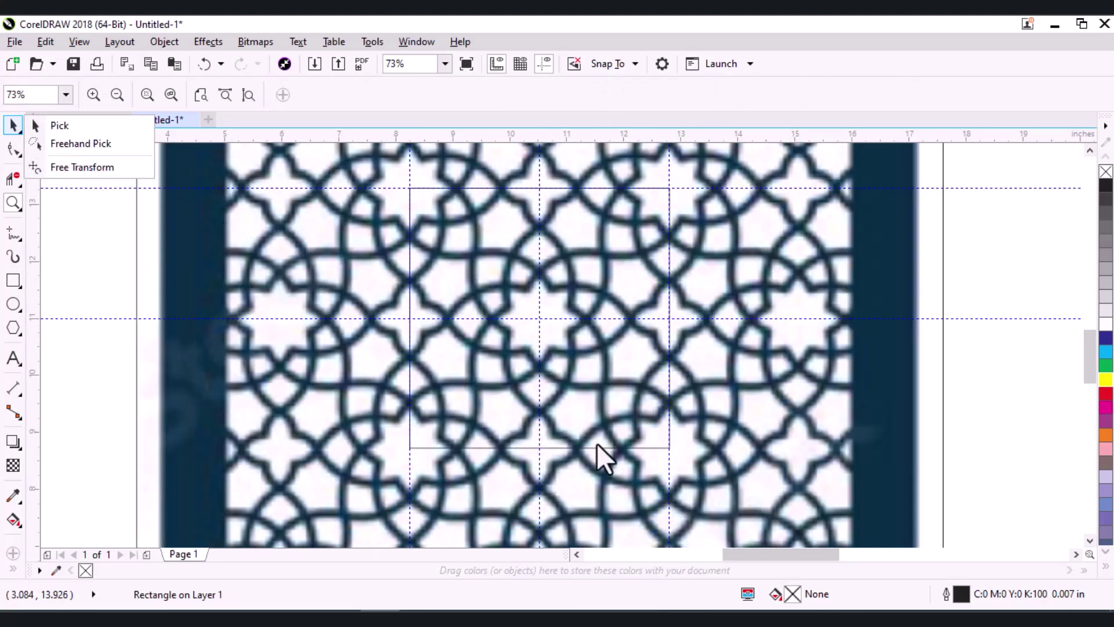
left_click(653, 448)
scroll(678, 358, "down", 5)
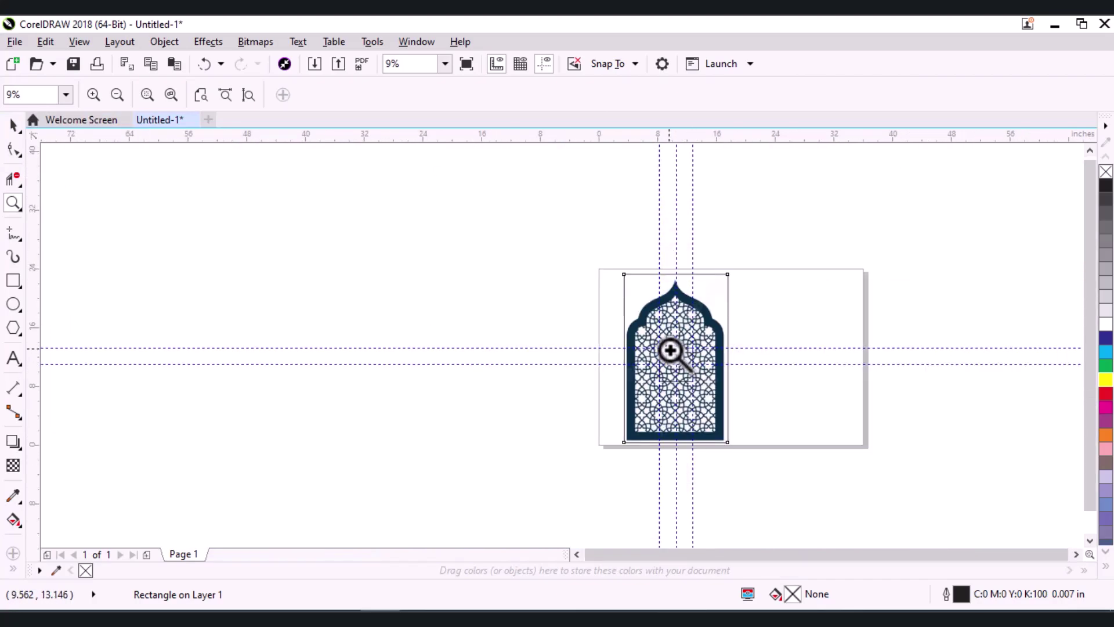
left_click(14, 128)
left_click(71, 140)
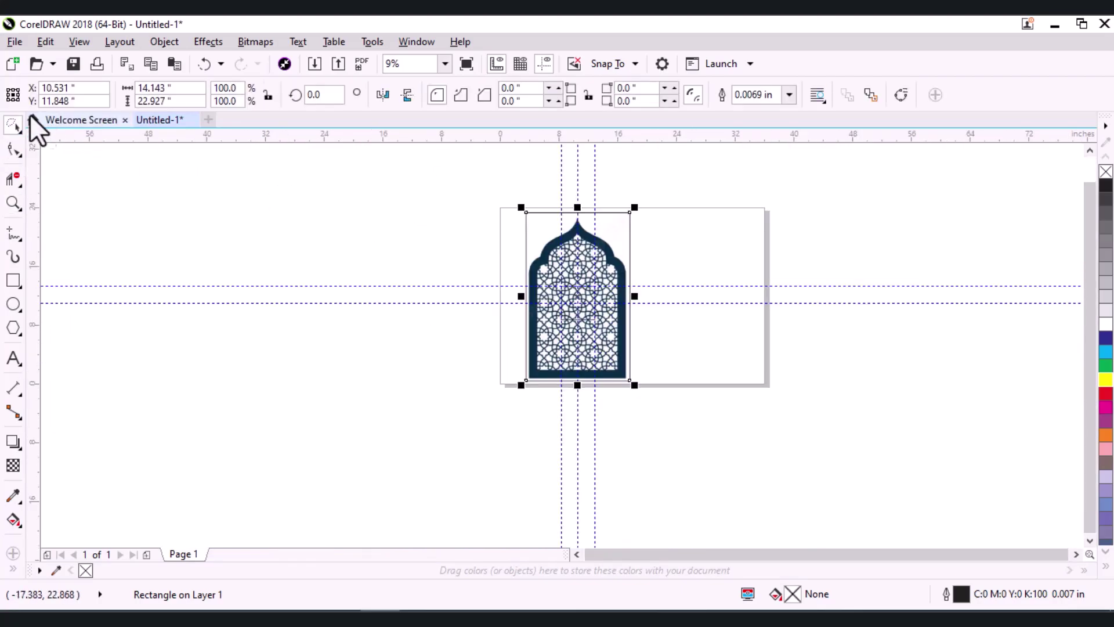
left_click(17, 123)
left_click(82, 139)
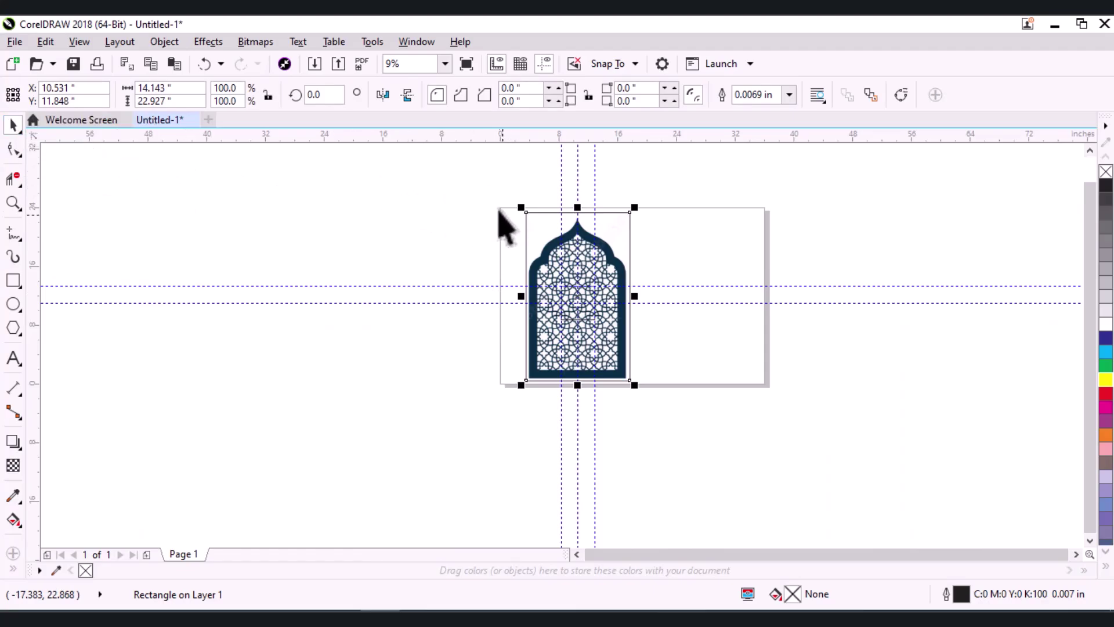
left_click_drag(498, 219, 565, 294)
left_click(564, 239, "shift")
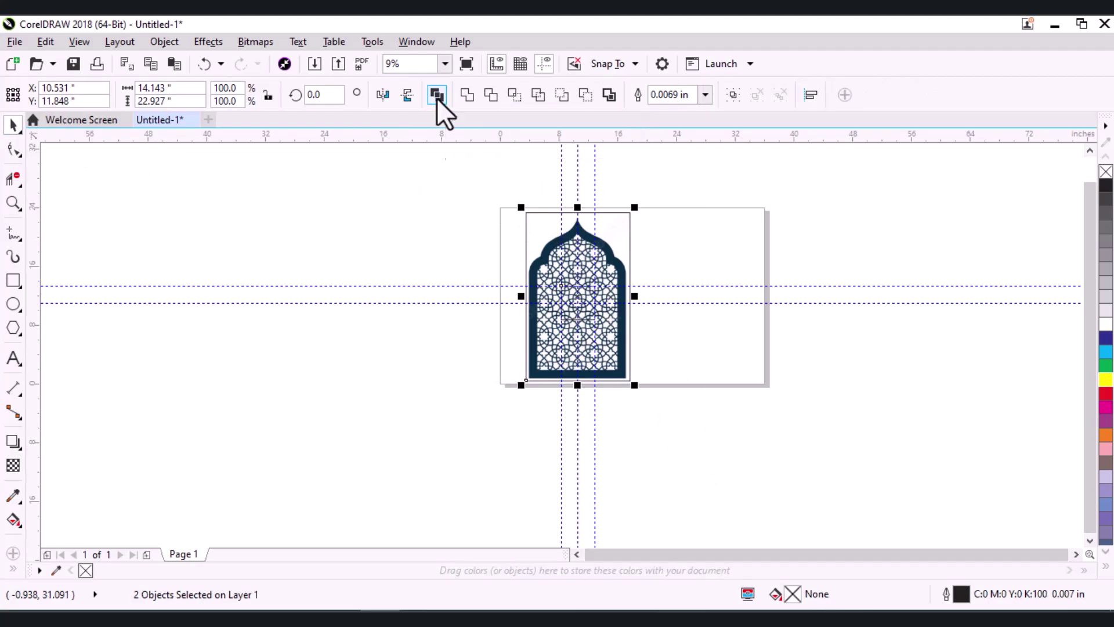
Combine the frame and tile square into one shape filled with 10% black
left_click(436, 95)
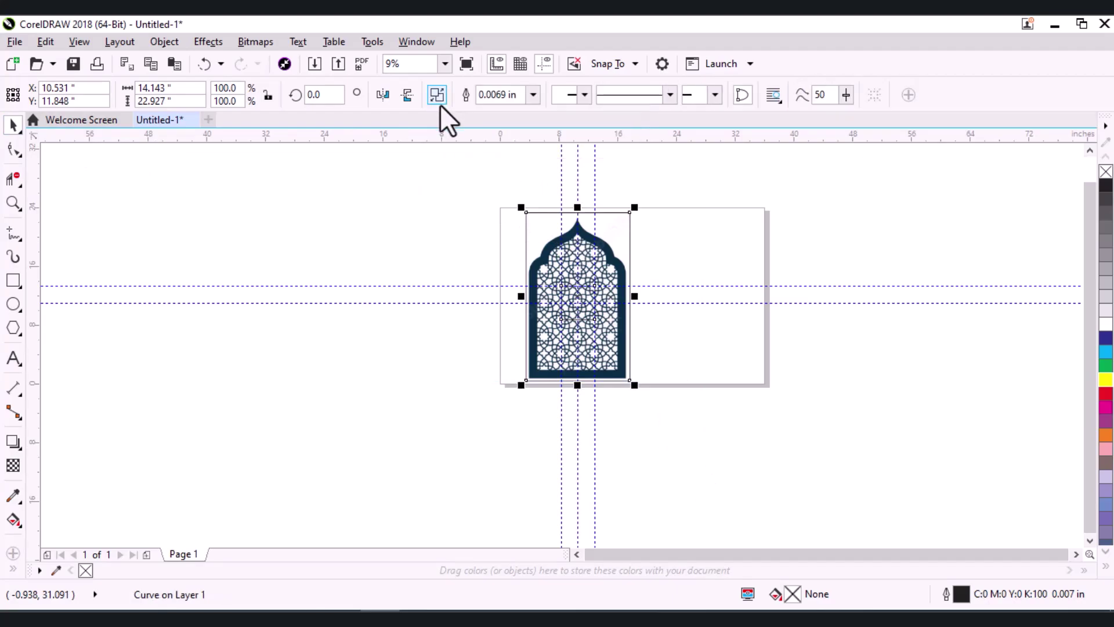
left_click(1108, 316)
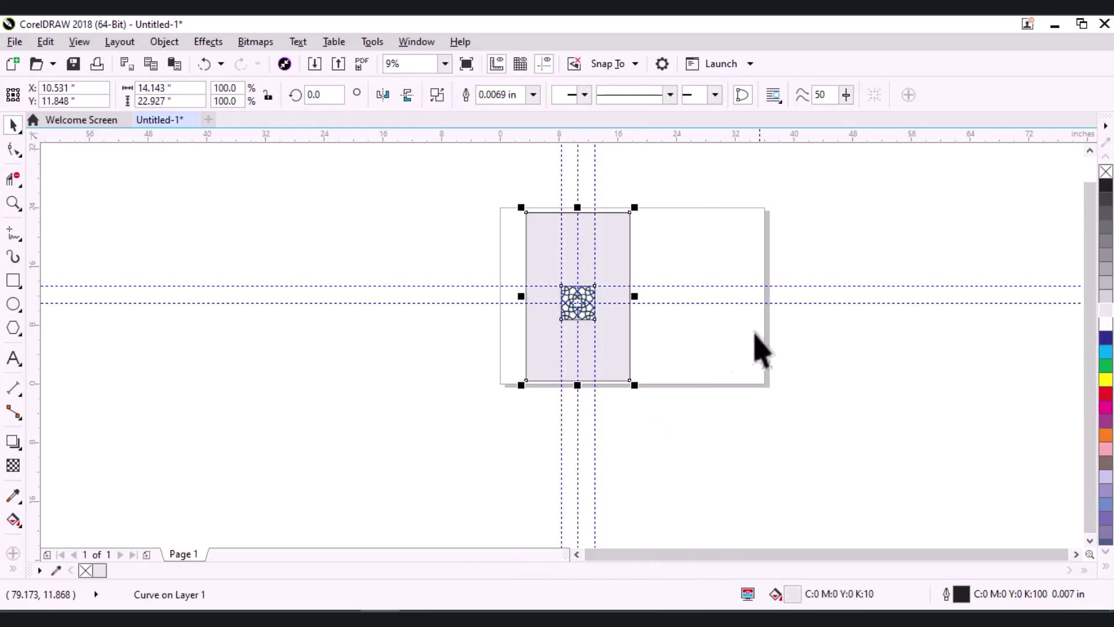
key("z")
left_click_drag(539, 280, 614, 329)
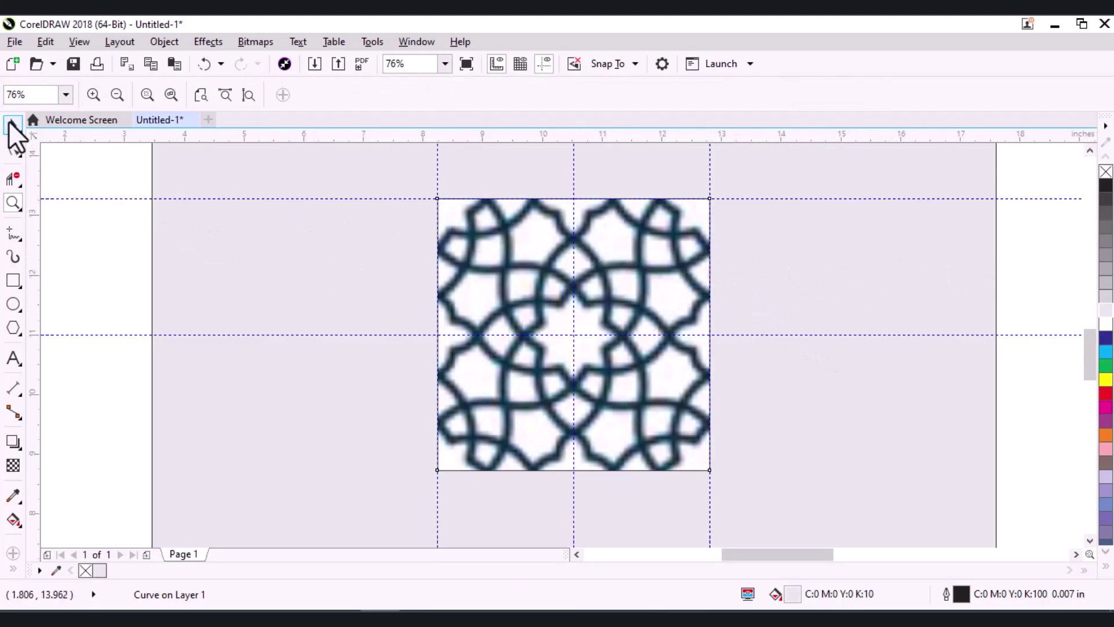
left_click(10, 123)
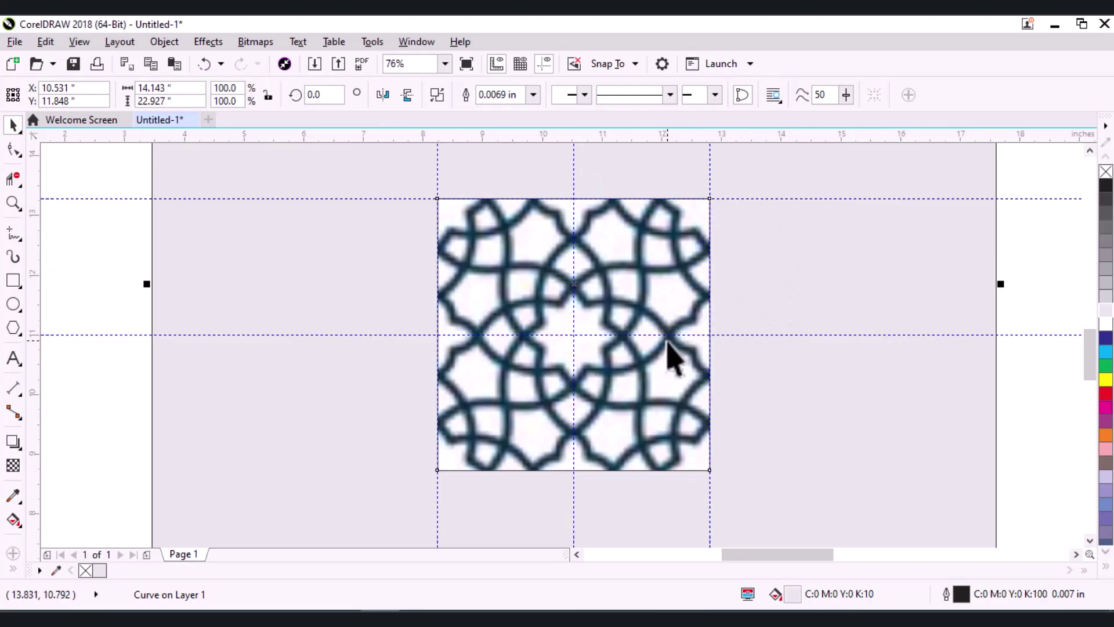
scroll(667, 349, "down", 2)
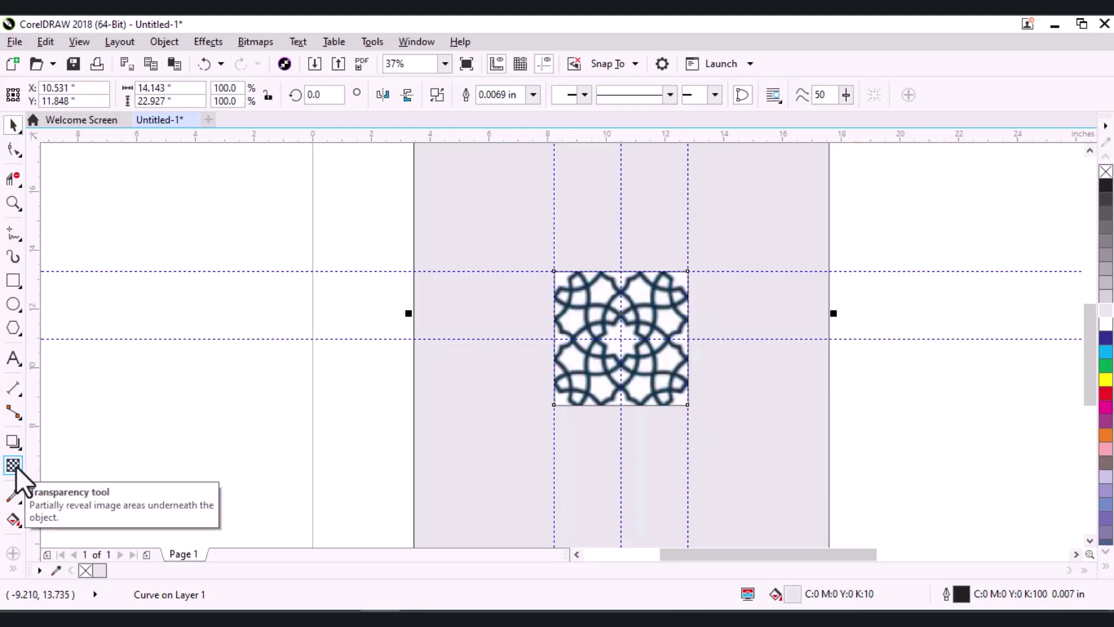
Give the grey mask a uniform transparency of 23
left_click(14, 466)
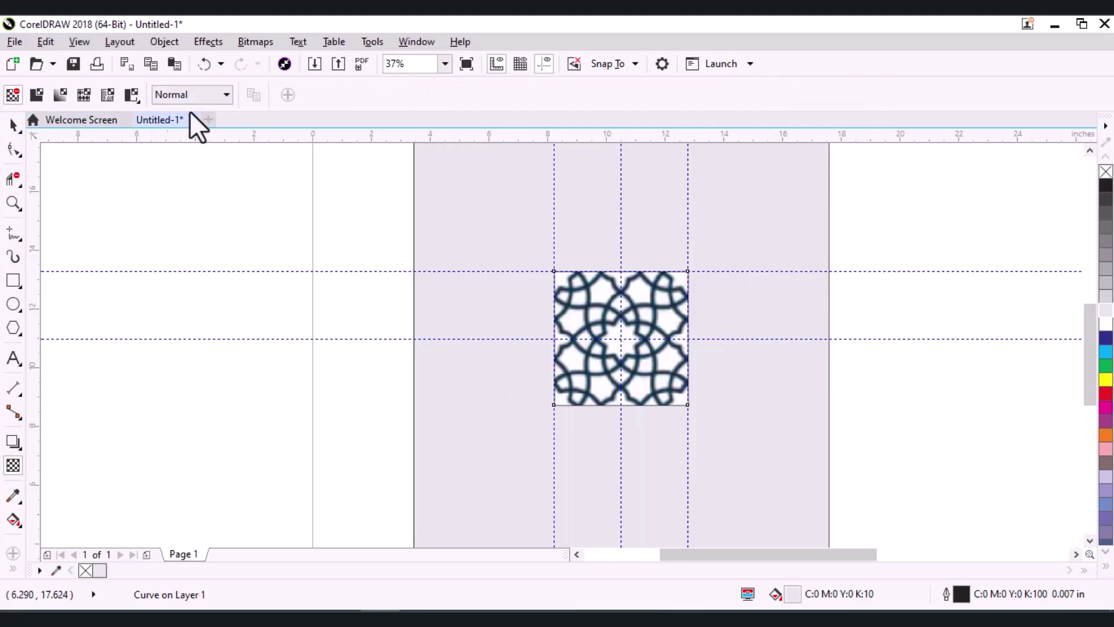
left_click(226, 95)
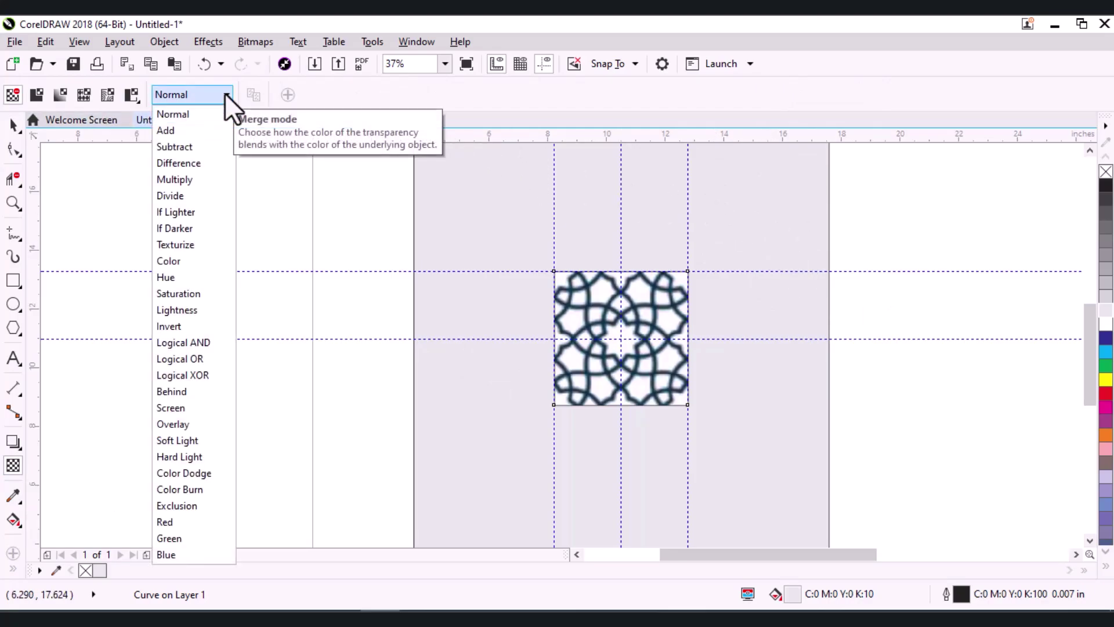
left_click(36, 95)
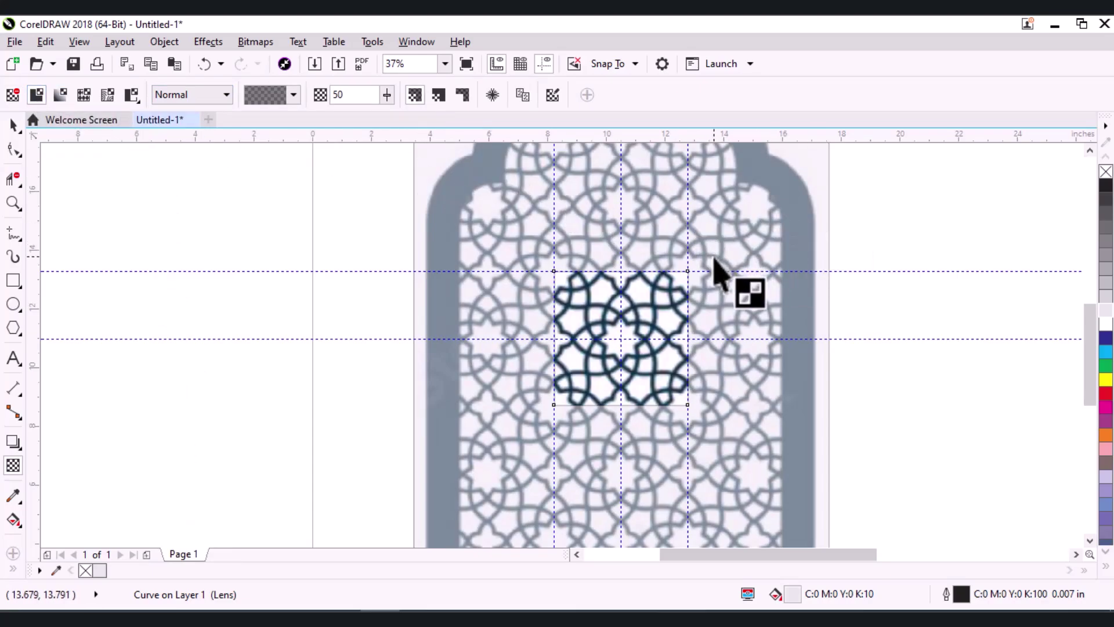
left_click(387, 95)
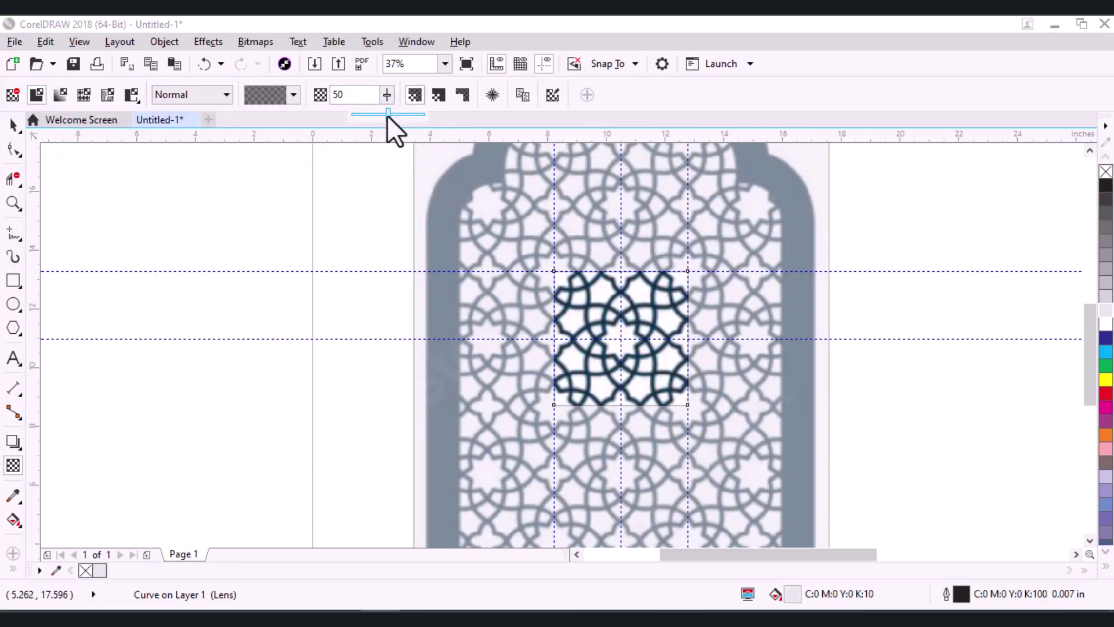
mouse_move(416, 123)
left_mouse_down()
mouse_move(367, 110)
mouse_move(337, 118)
left_mouse_up()
left_click(385, 96)
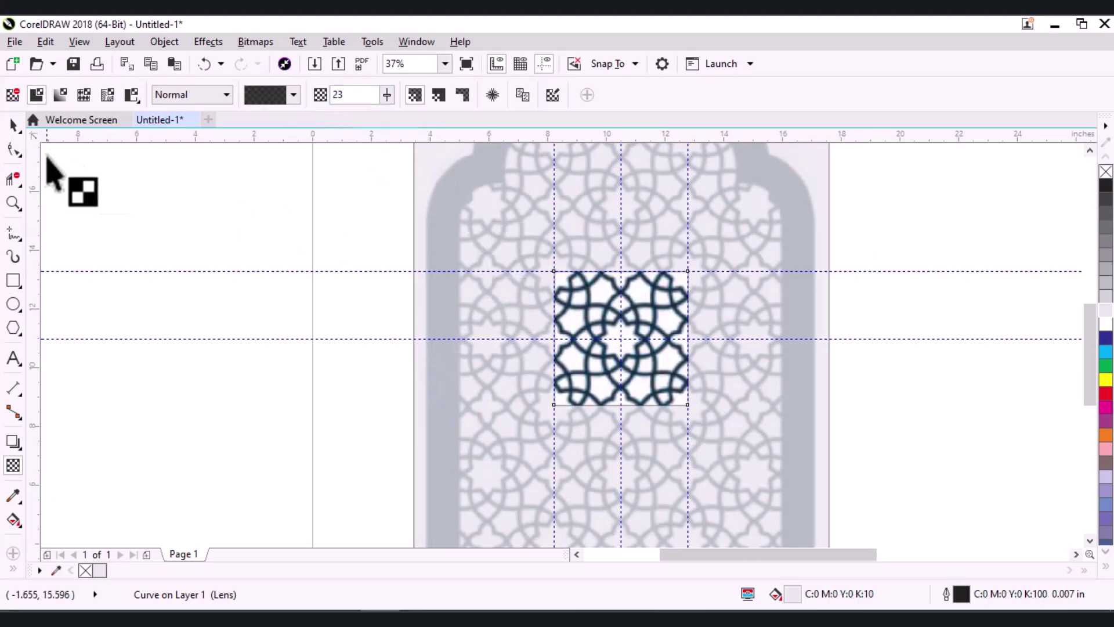
Lock the translucent mask with Lock Object and zoom in on the central tile
left_click(11, 124)
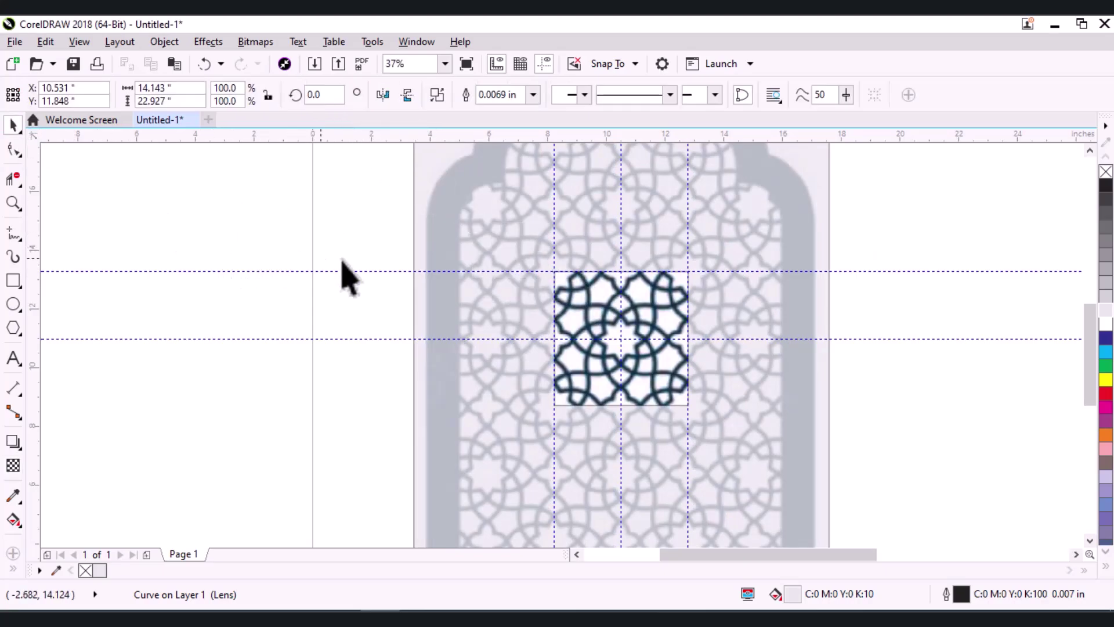
left_click(341, 273)
left_click(791, 196)
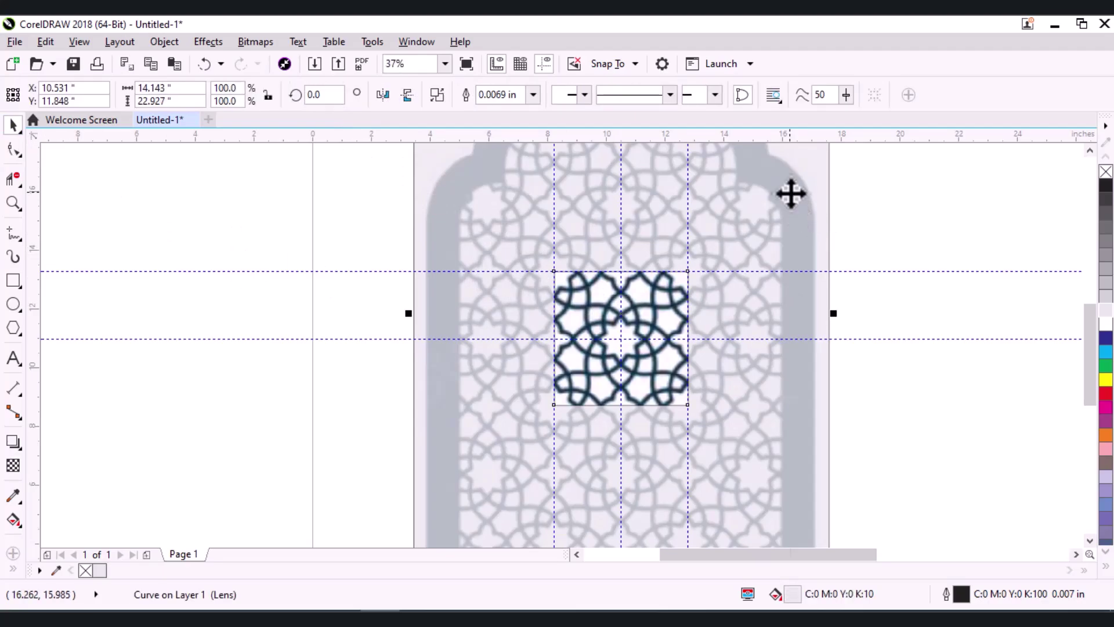
right_click(791, 193)
left_click(862, 384)
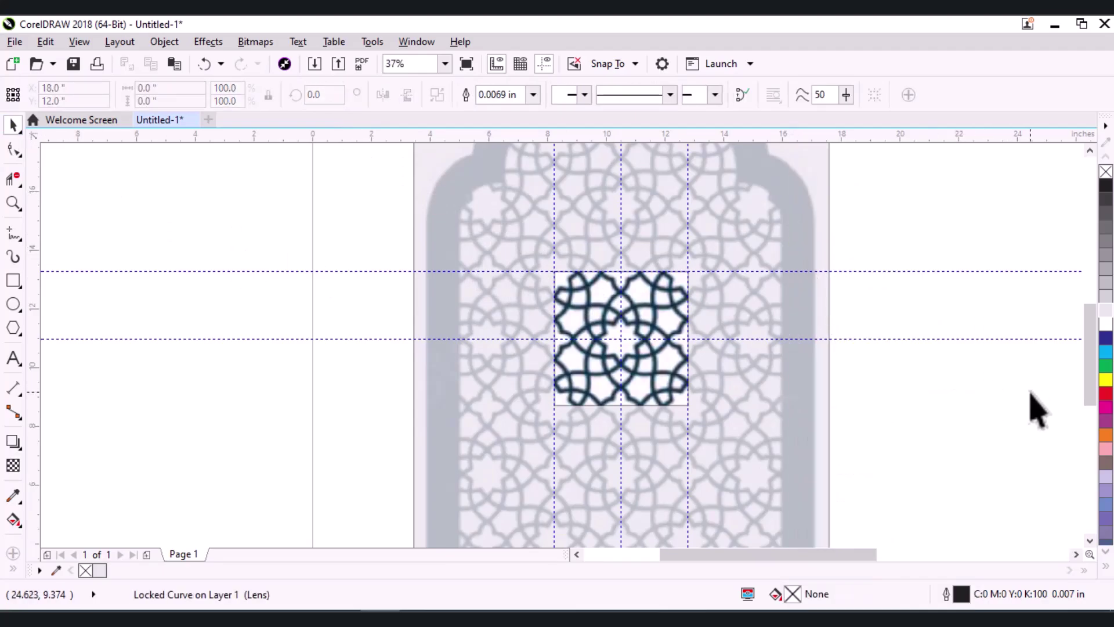
left_click(1036, 409)
key("z")
mouse_move(545, 267)
left_mouse_down()
mouse_move(672, 376)
mouse_move(704, 423)
left_mouse_up()
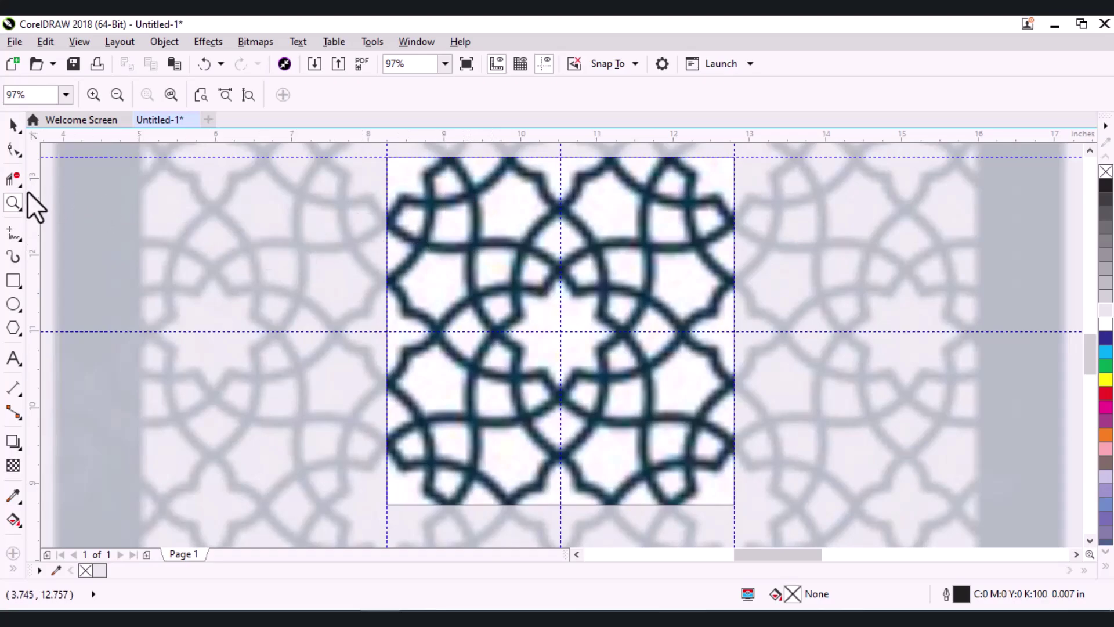
Draw a 2-point diagonal from the tile's top-left corner to its bottom-right corner
left_click(12, 235)
left_click(64, 252)
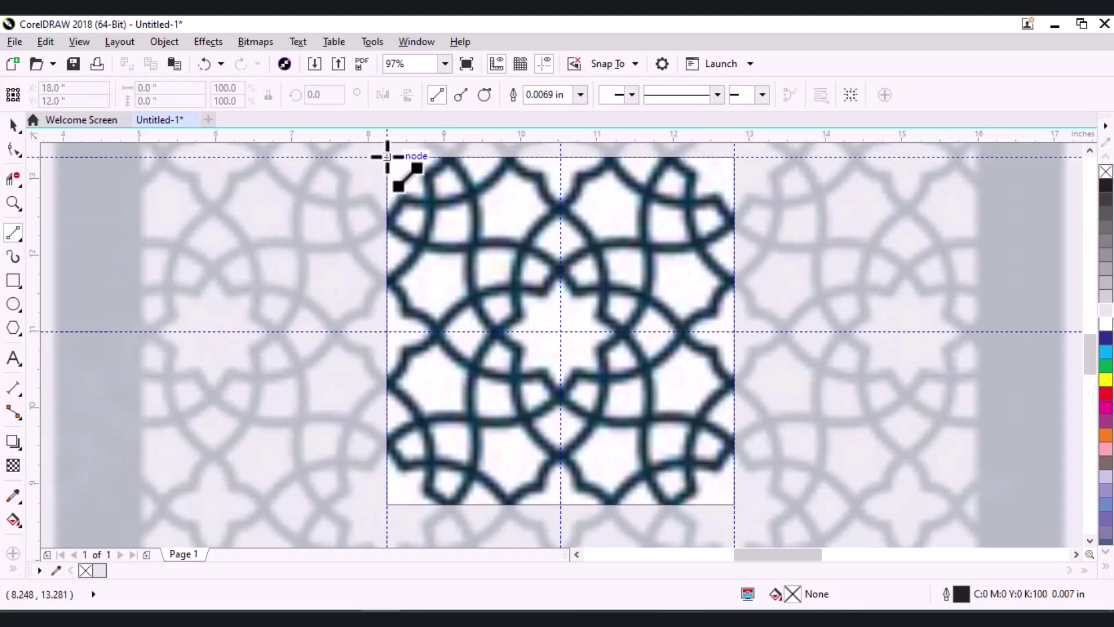
left_click_drag(387, 157, 734, 507)
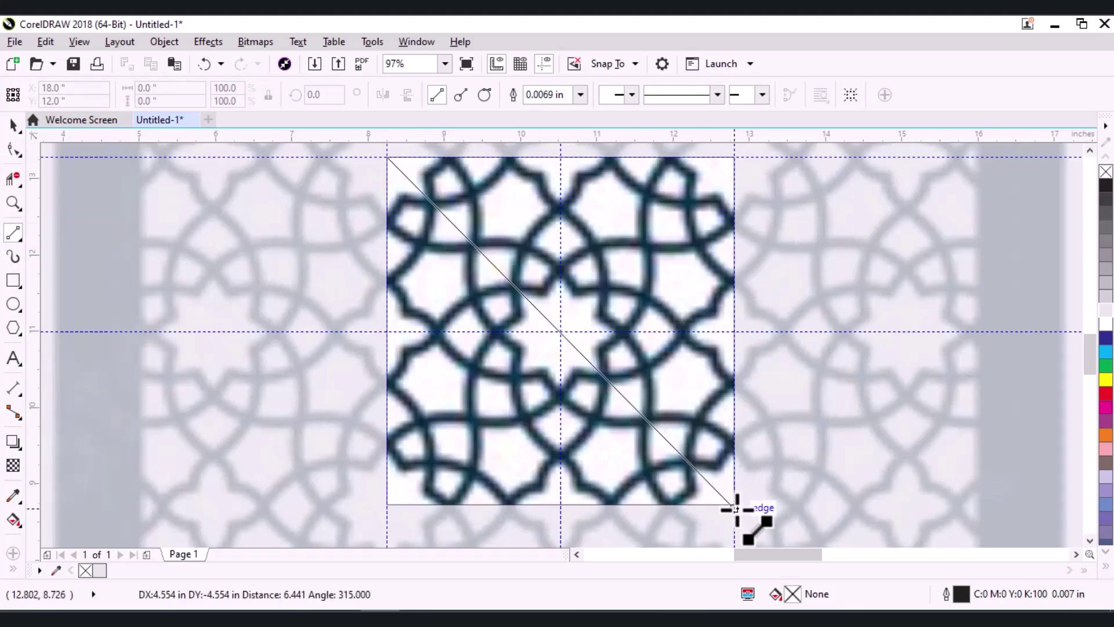
left_click_drag(735, 508, 734, 504)
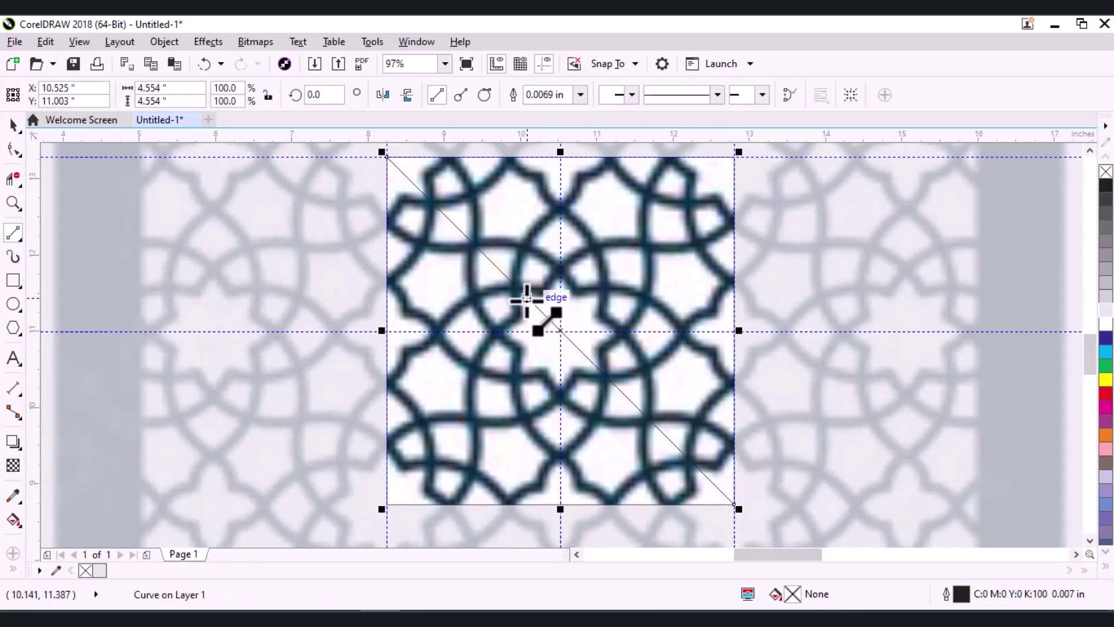
key("z")
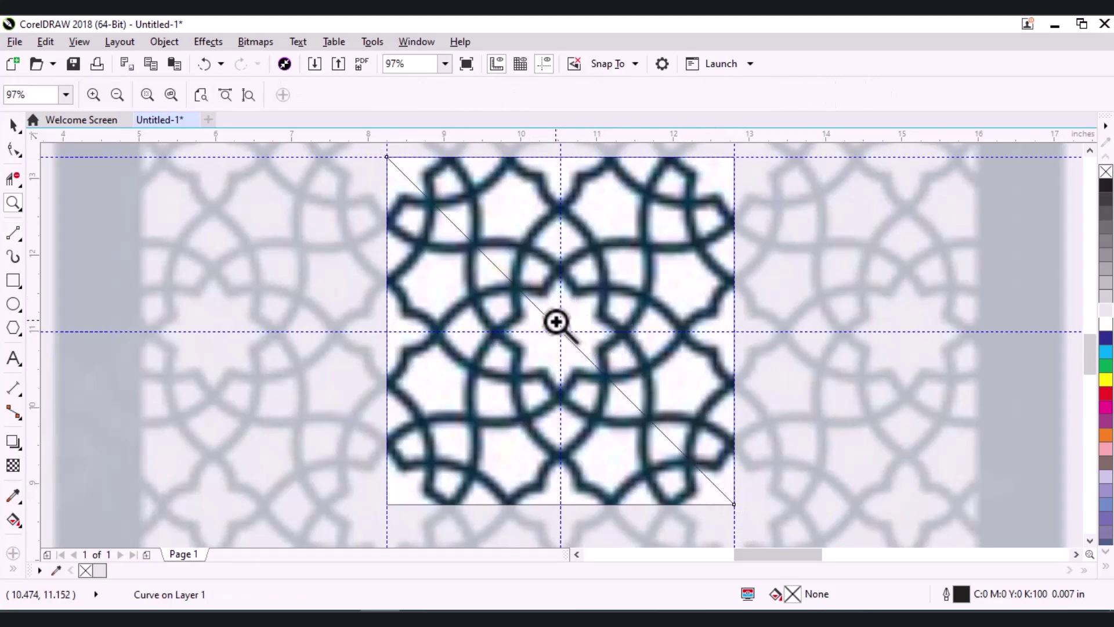
left_click_drag(557, 321, 572, 346)
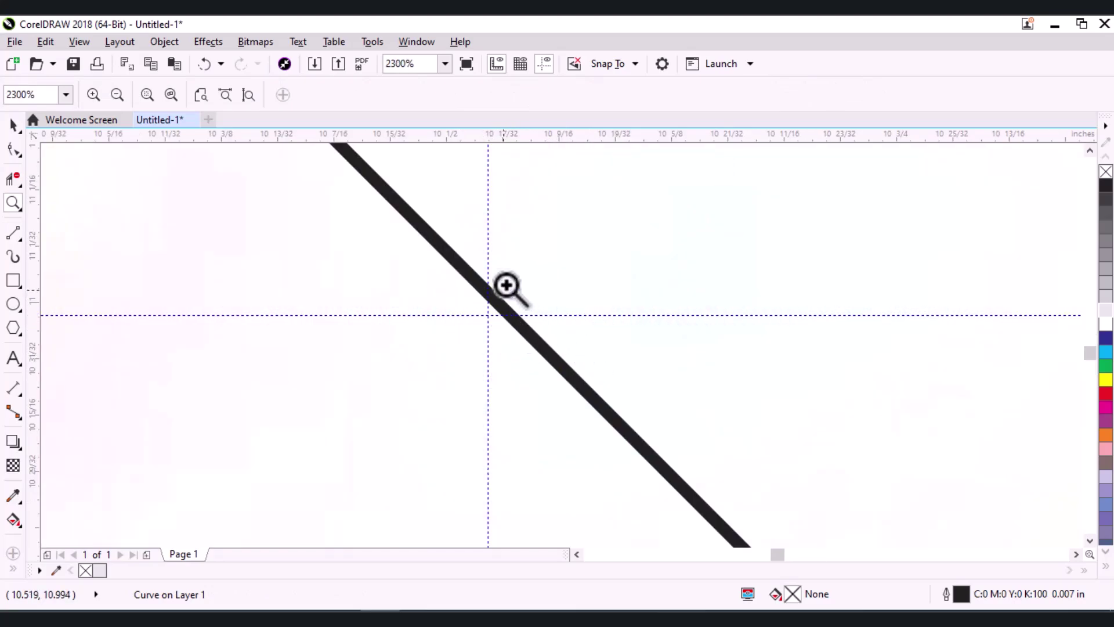
right_click(523, 304)
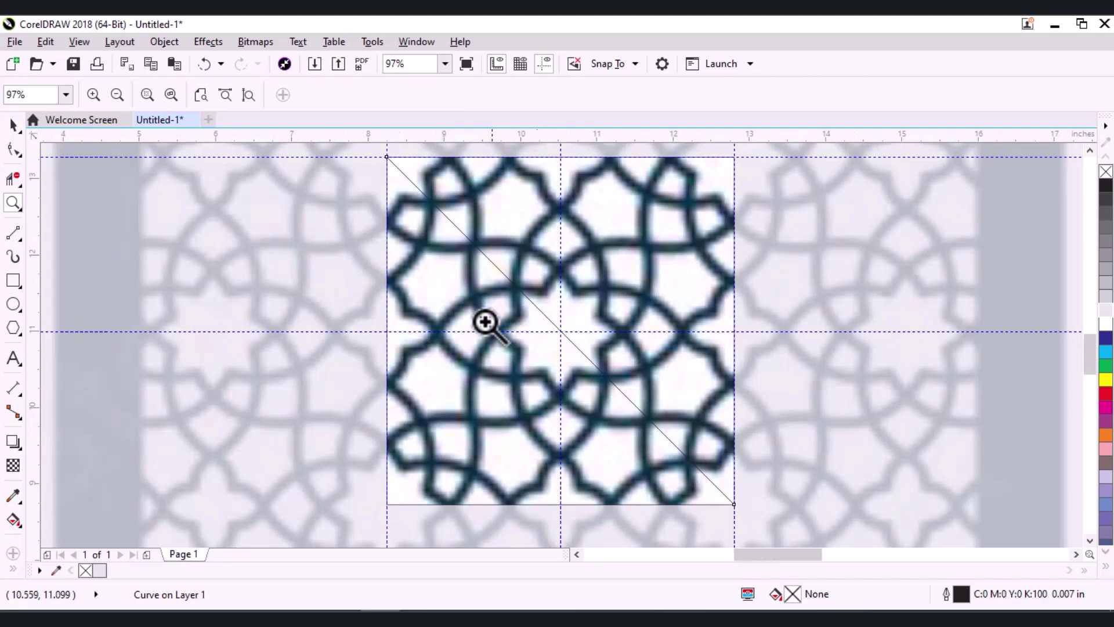
Delete the middle, top, left, right and central vertical guidelines around the tile
left_click(17, 134)
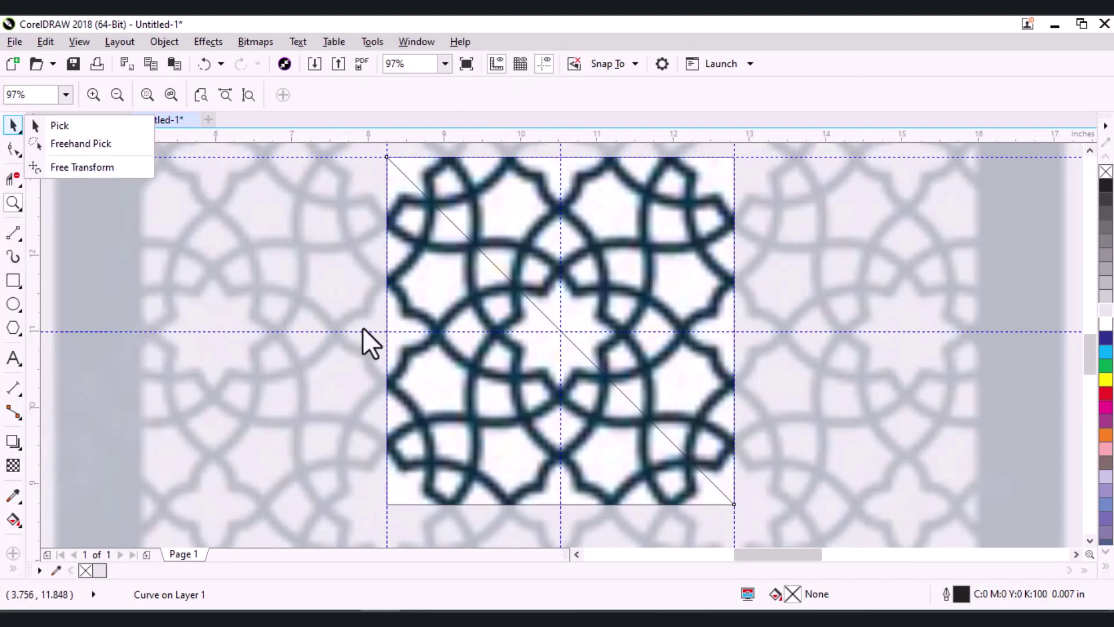
left_click(364, 333)
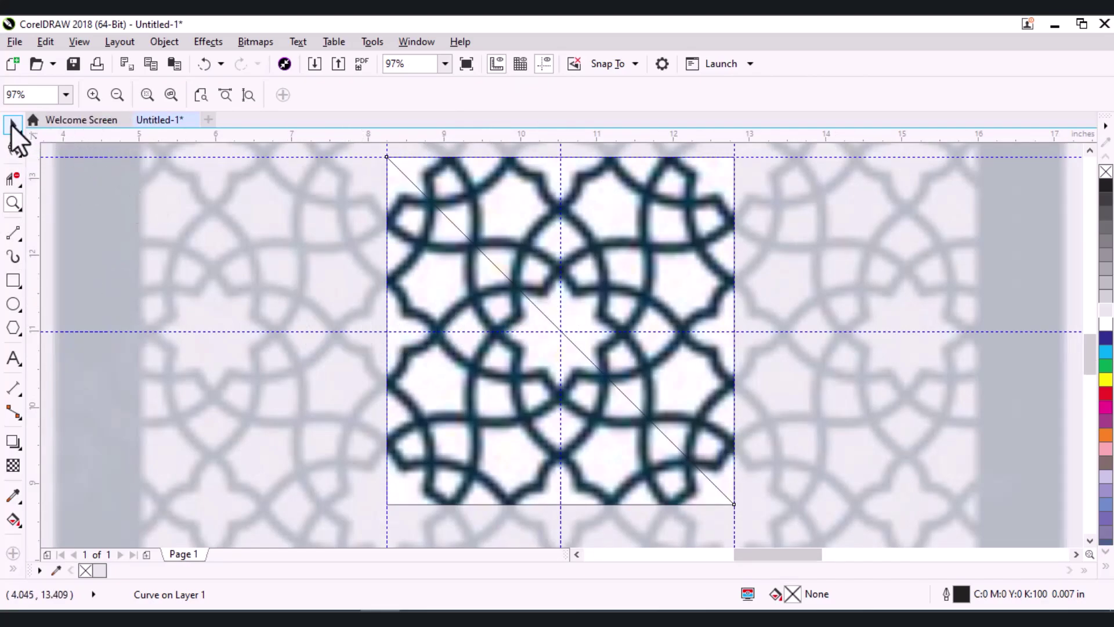
left_click(11, 124)
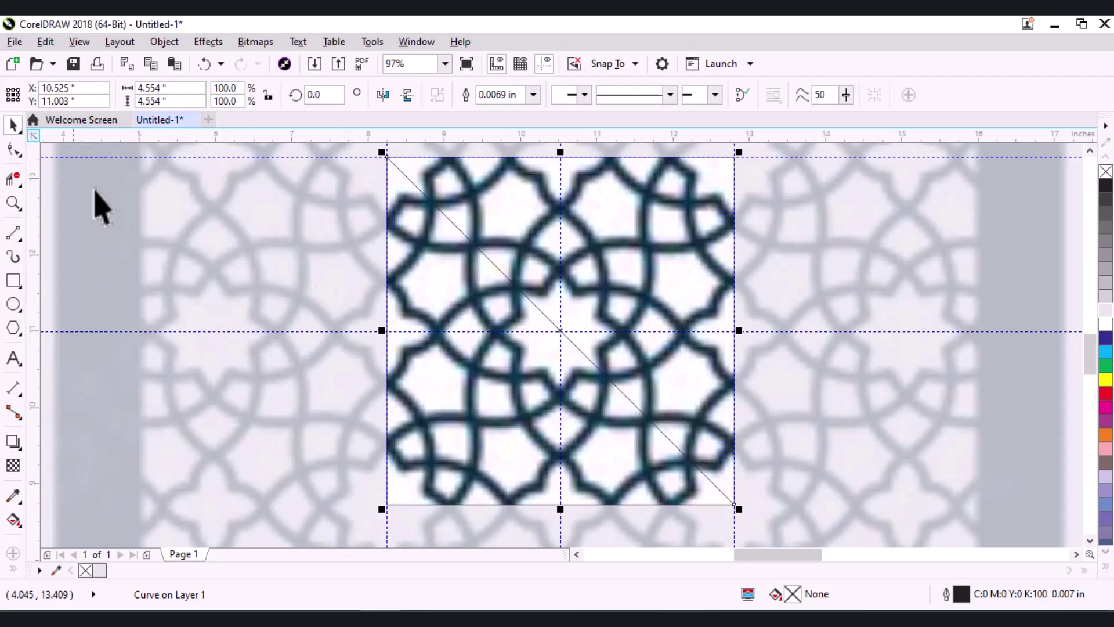
left_click(279, 331)
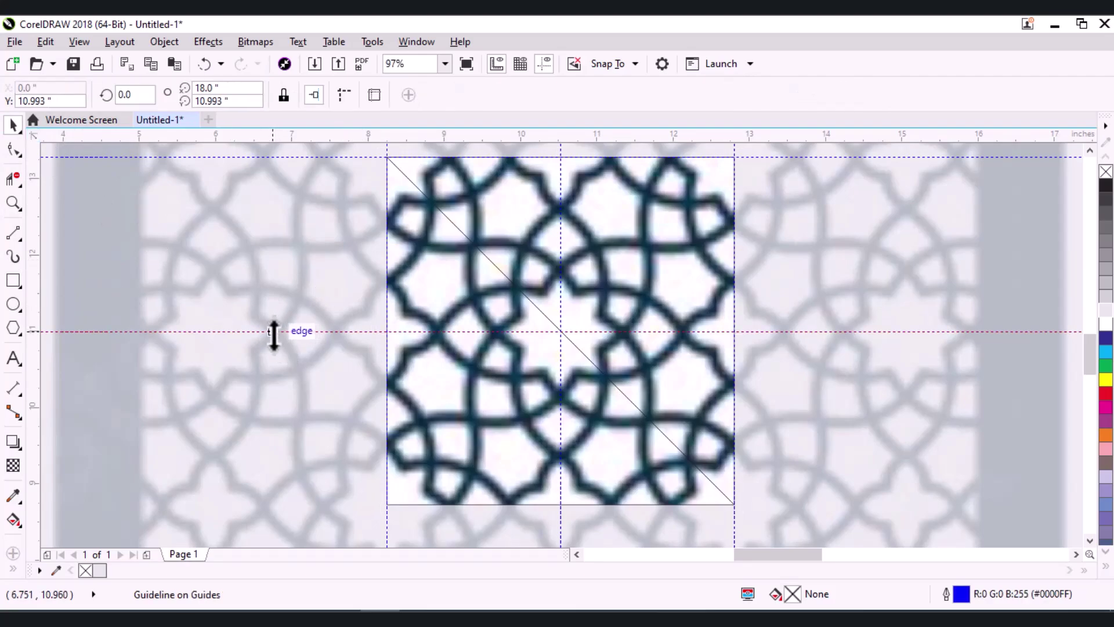
key("Delete")
left_click(560, 176)
key("Delete")
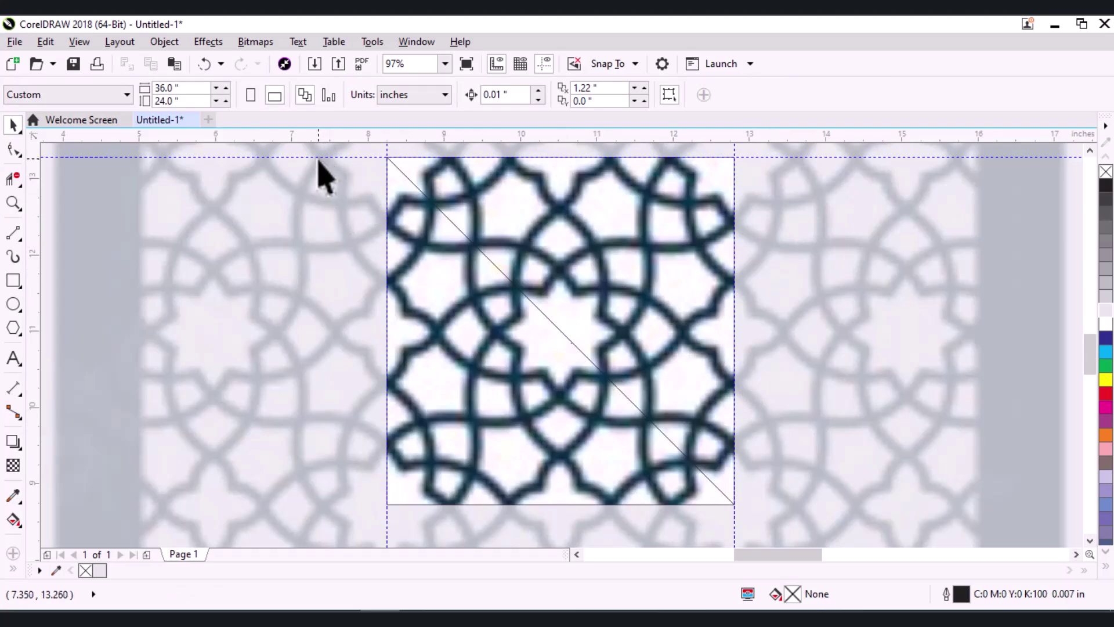
left_click(318, 157)
key("Delete")
left_click(387, 150)
key("Delete")
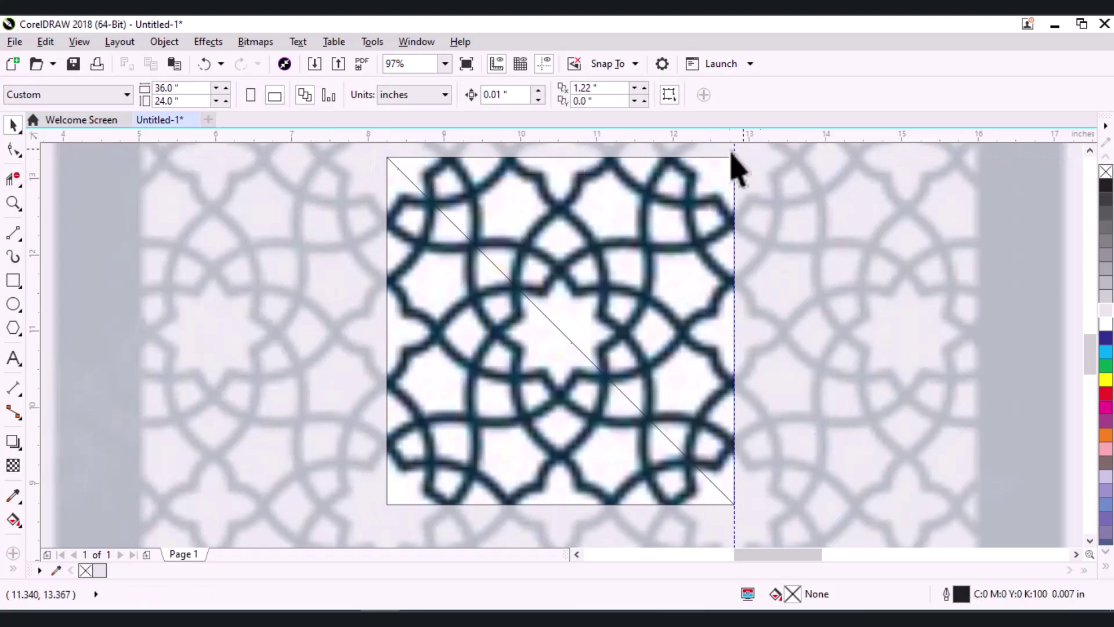
left_click(734, 150)
key("Delete")
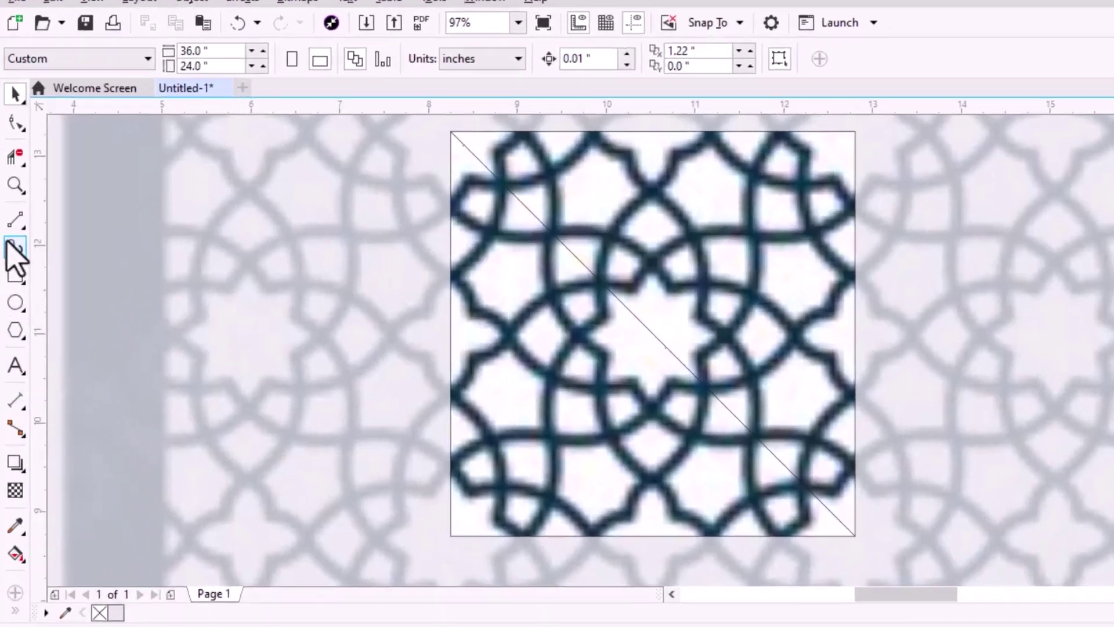
Draw the second 2-point diagonal from bottom-left to top-right, forming an X
left_click(13, 233)
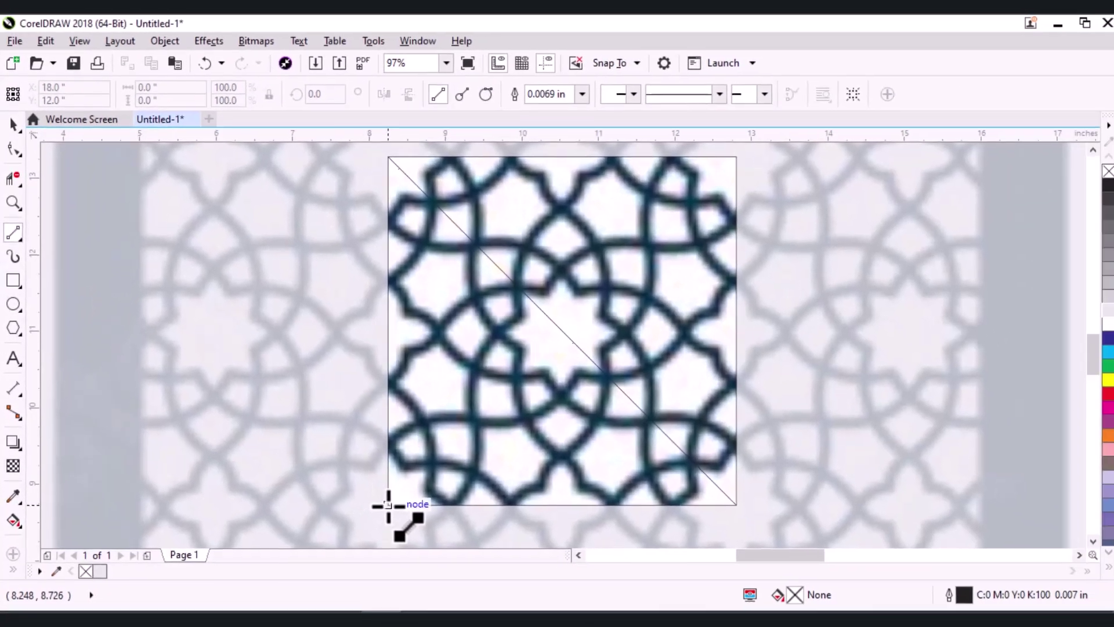
mouse_move(388, 503)
left_mouse_down()
mouse_move(686, 252)
mouse_move(735, 157)
left_mouse_up()
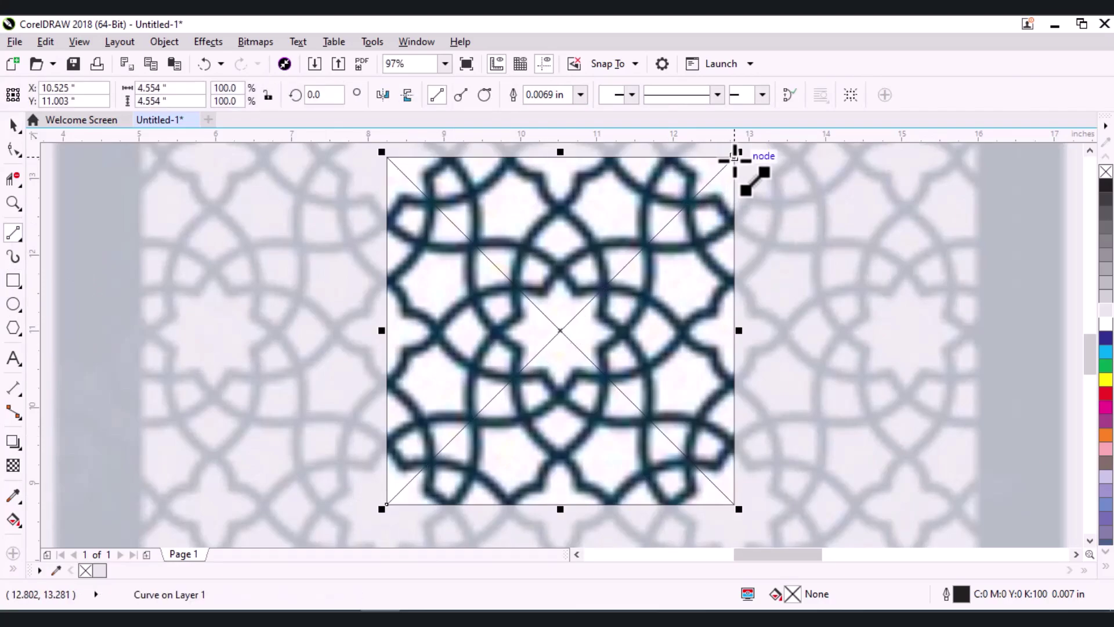
left_click(11, 125)
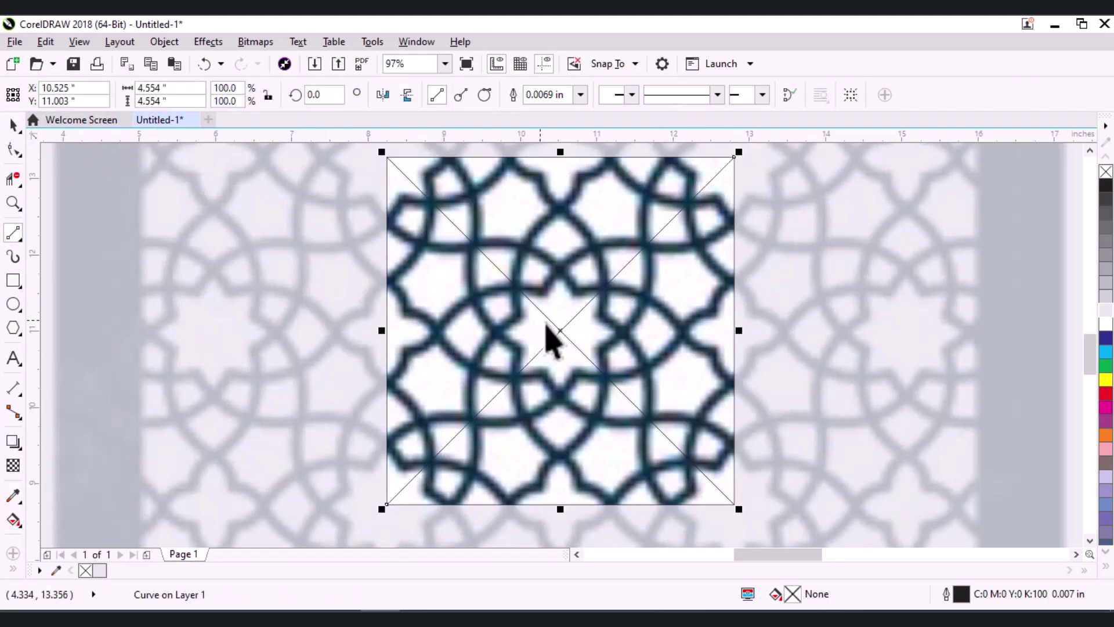
key("z")
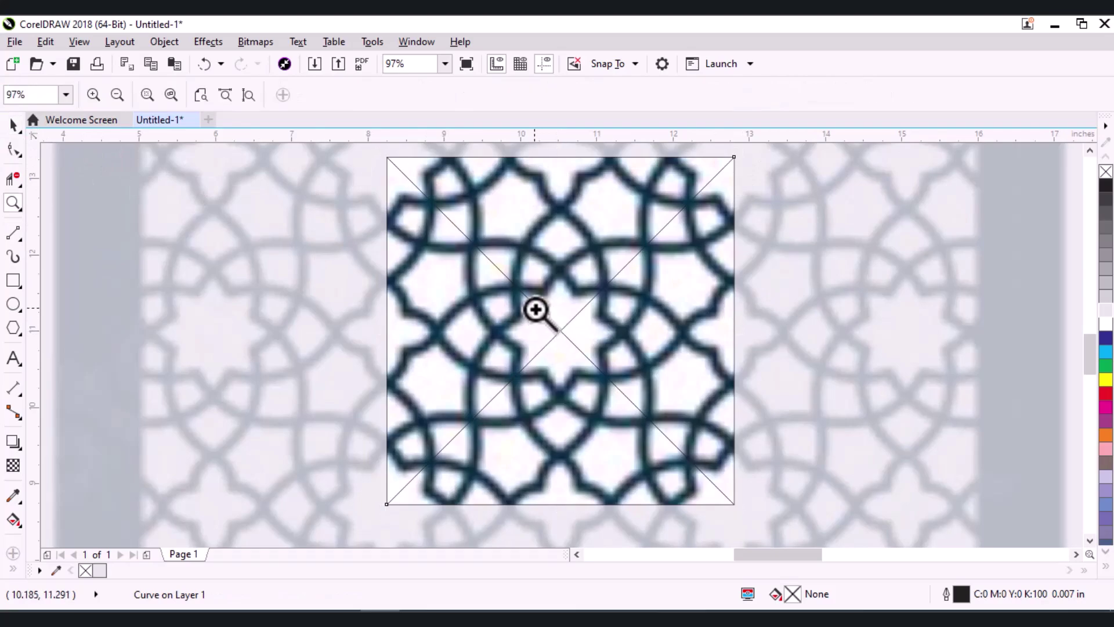
left_click_drag(537, 308, 590, 361)
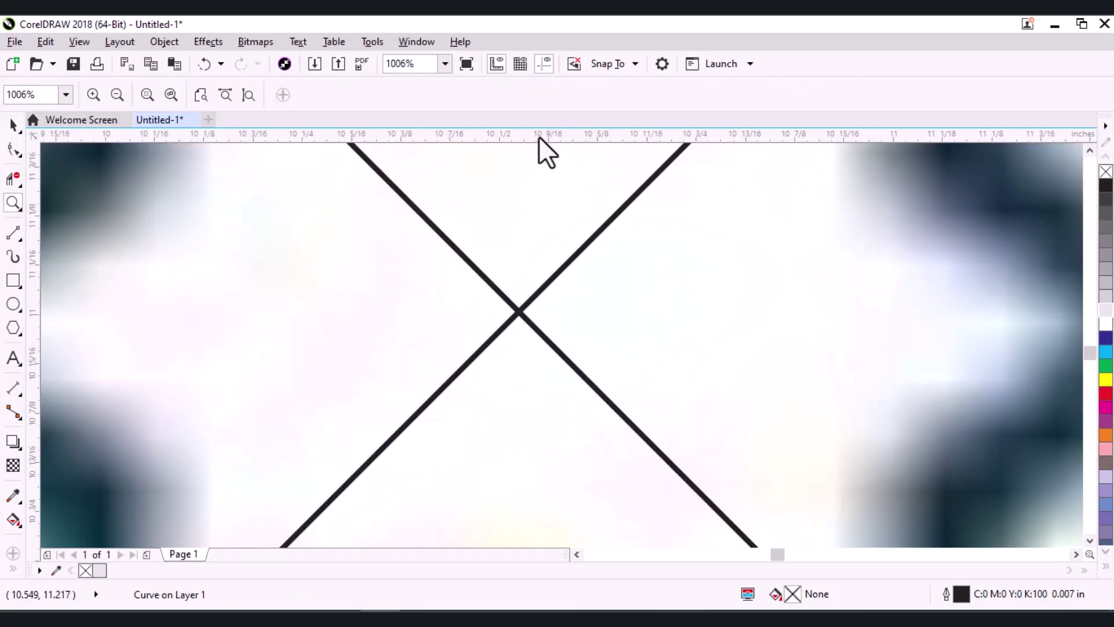
Place a guideline through the point where the two diagonals cross
left_click_drag(539, 136, 519, 312)
scroll(540, 370, "down", 5)
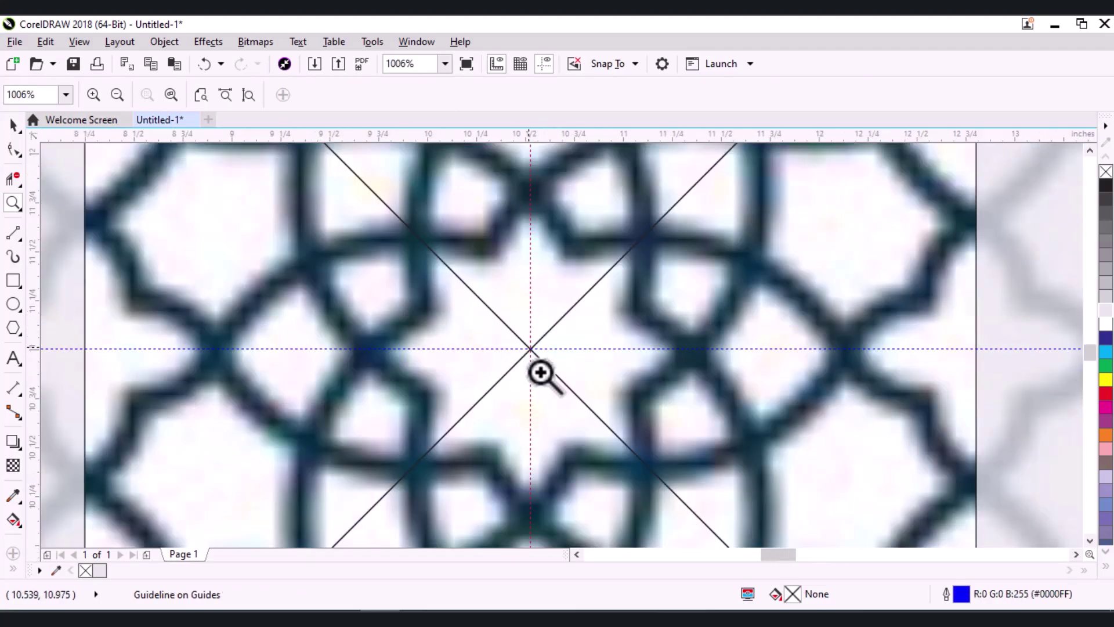
left_click(538, 367)
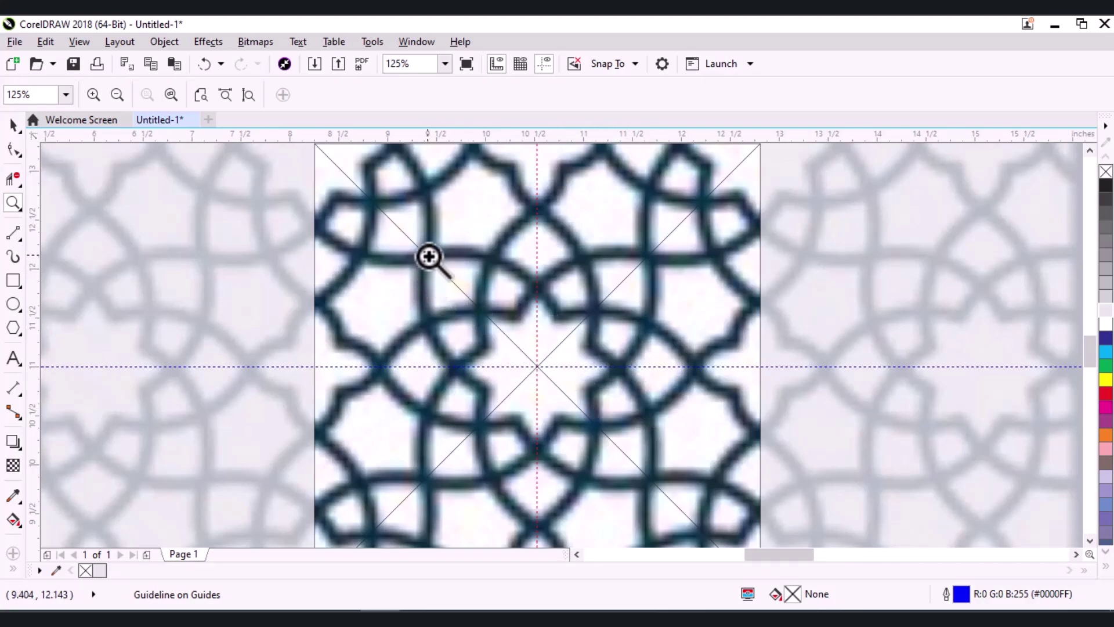
scroll(572, 380, "down", 1)
scroll(521, 329, "up", 1)
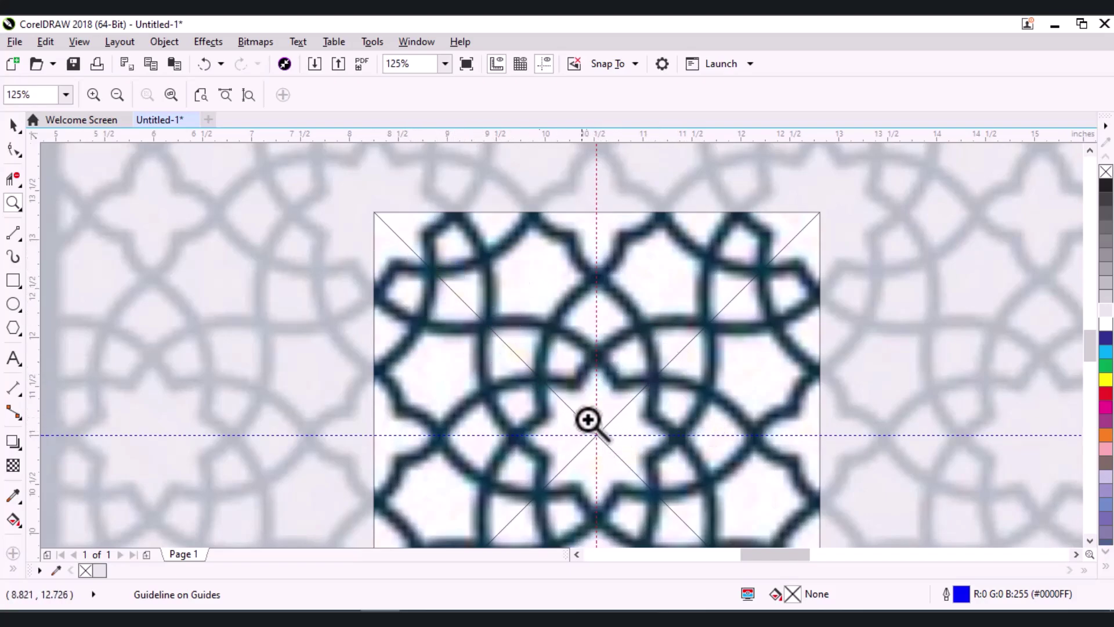
left_click(9, 181)
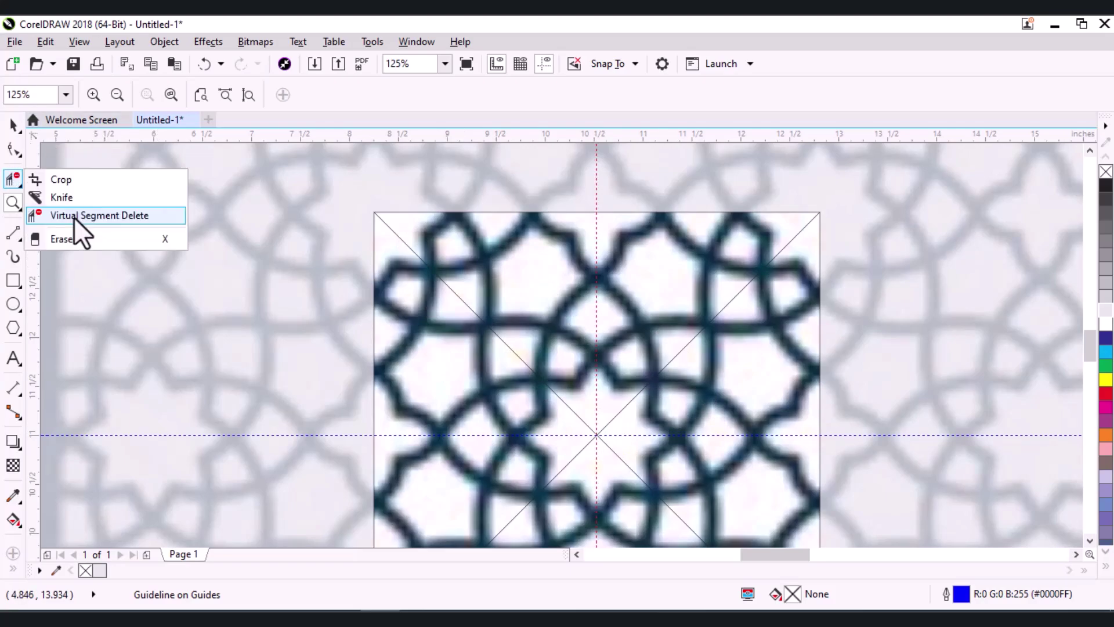
left_click(74, 217)
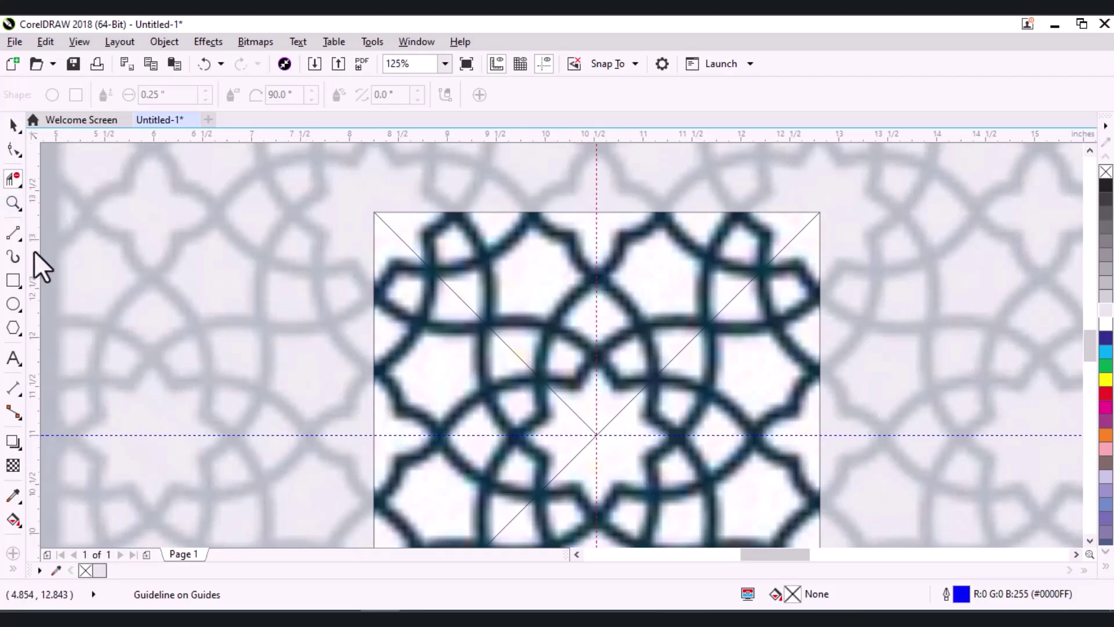
Add a horizontal guideline at the tile's upper quarter
left_click(7, 131)
left_click(440, 277)
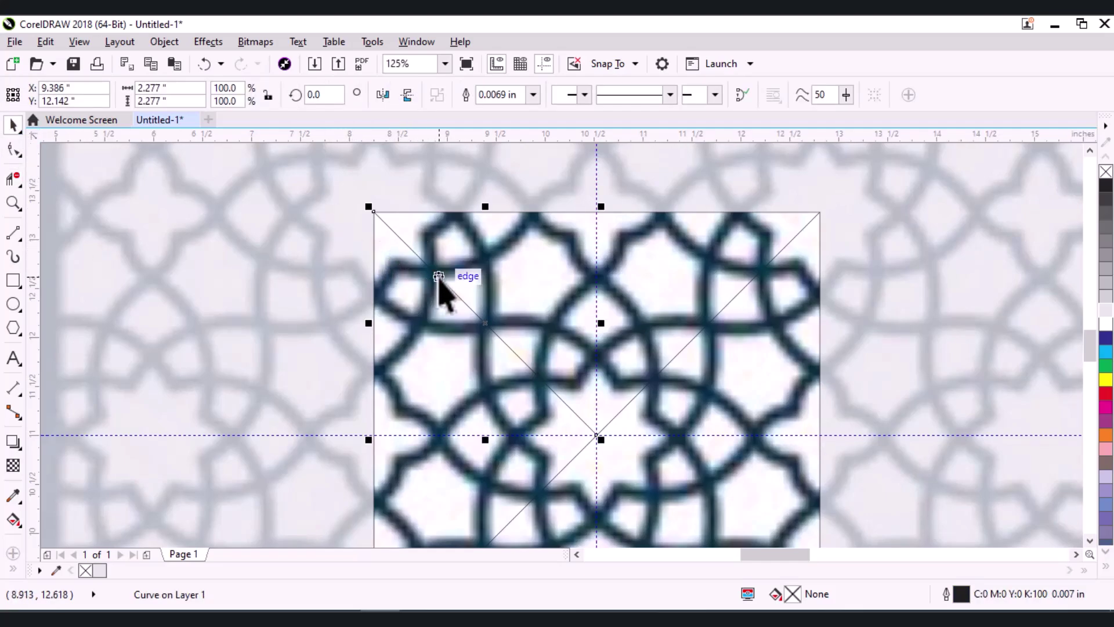
left_click(486, 325)
left_click_drag(514, 138, 485, 323)
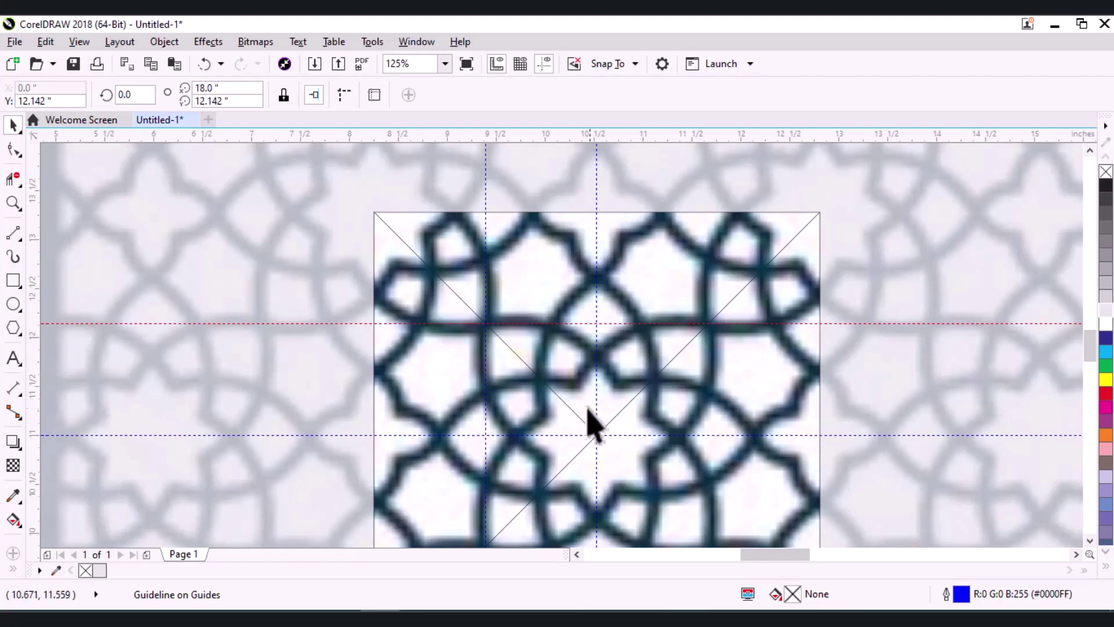
Trim the diagonal's top-left corner piece back to the quarter-guide crossing
left_click(437, 274)
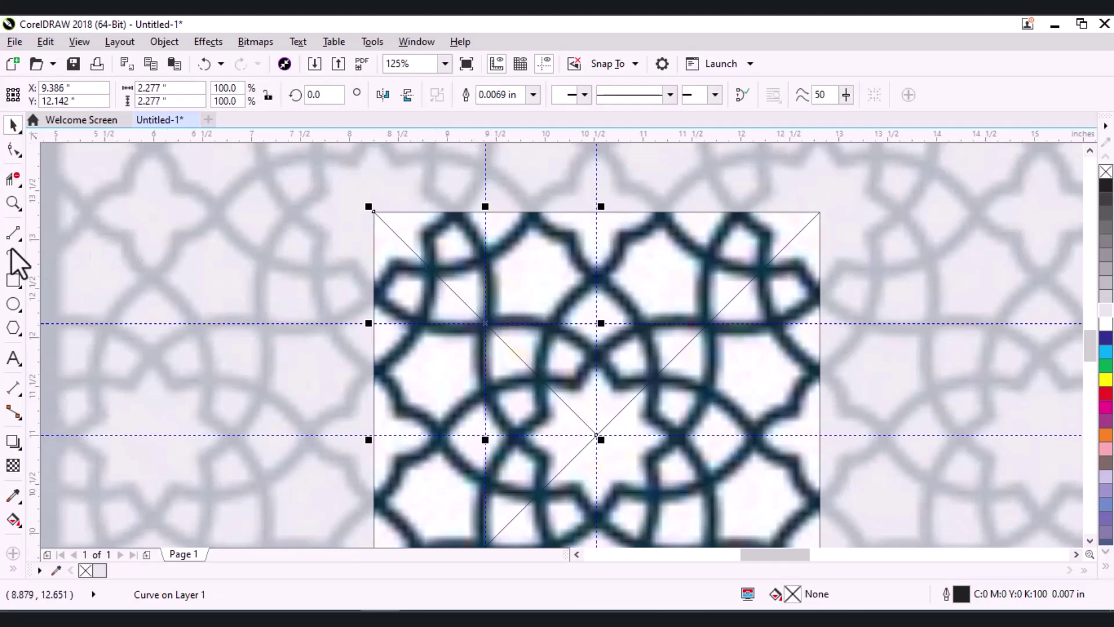
left_click(11, 181)
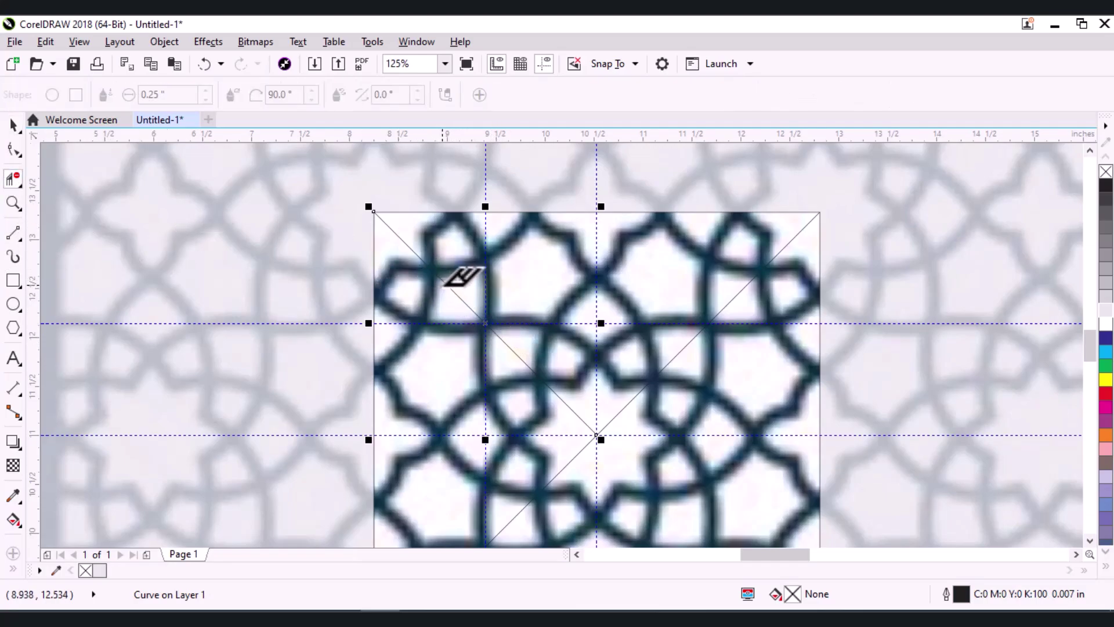
left_click(467, 302)
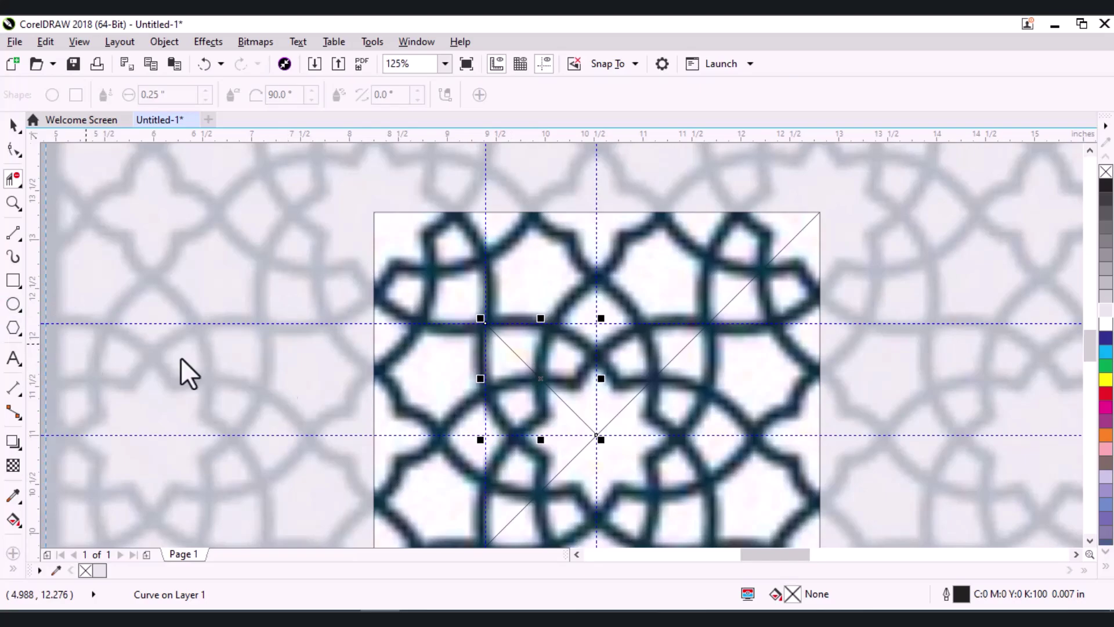
Select the vertical and horizontal guidelines at the eighth marks
left_click(541, 379)
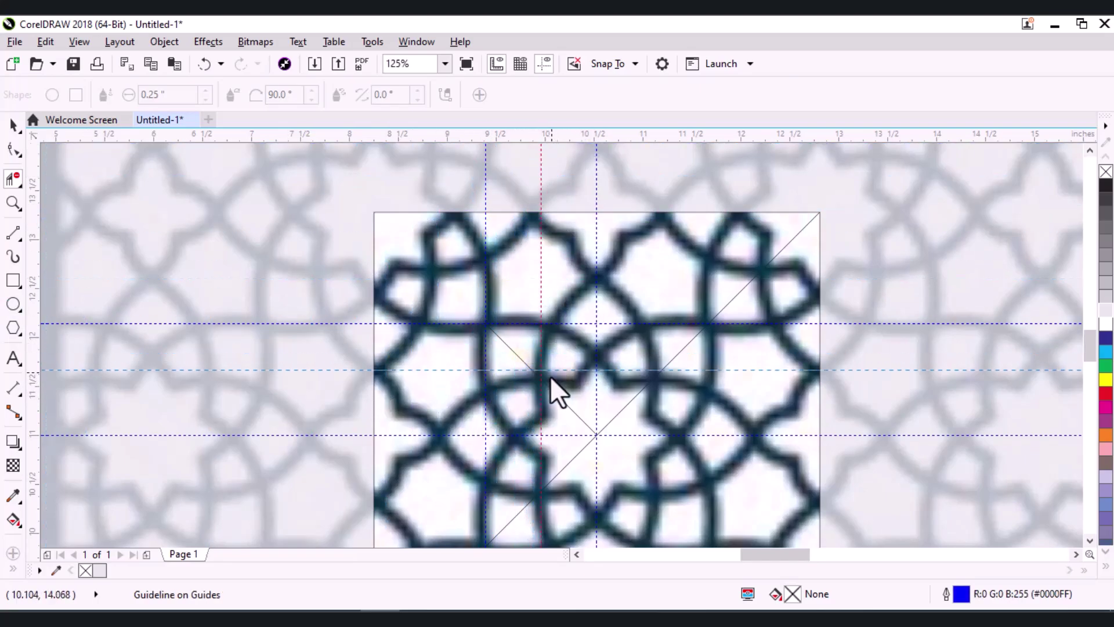
left_click(541, 378)
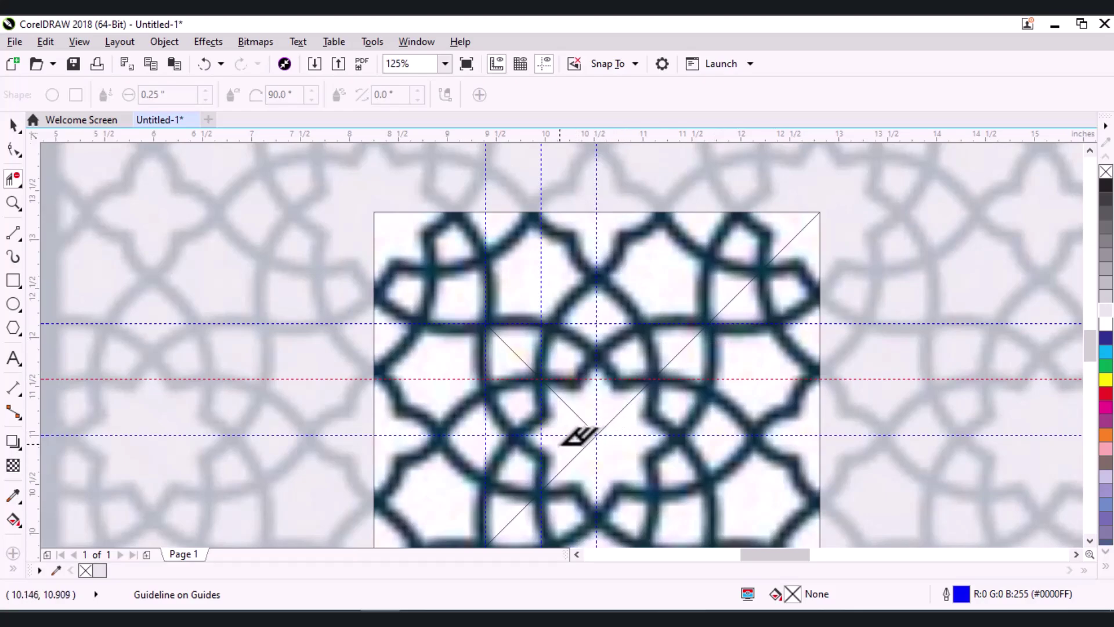
scroll(561, 434, "up", 2)
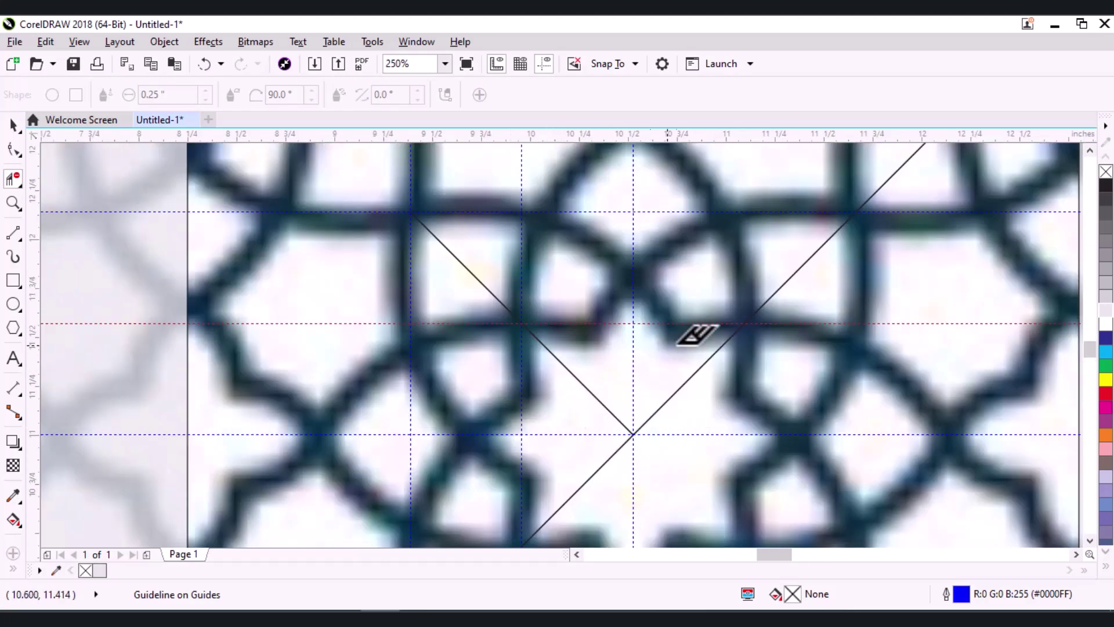
scroll(731, 287, "down", 2)
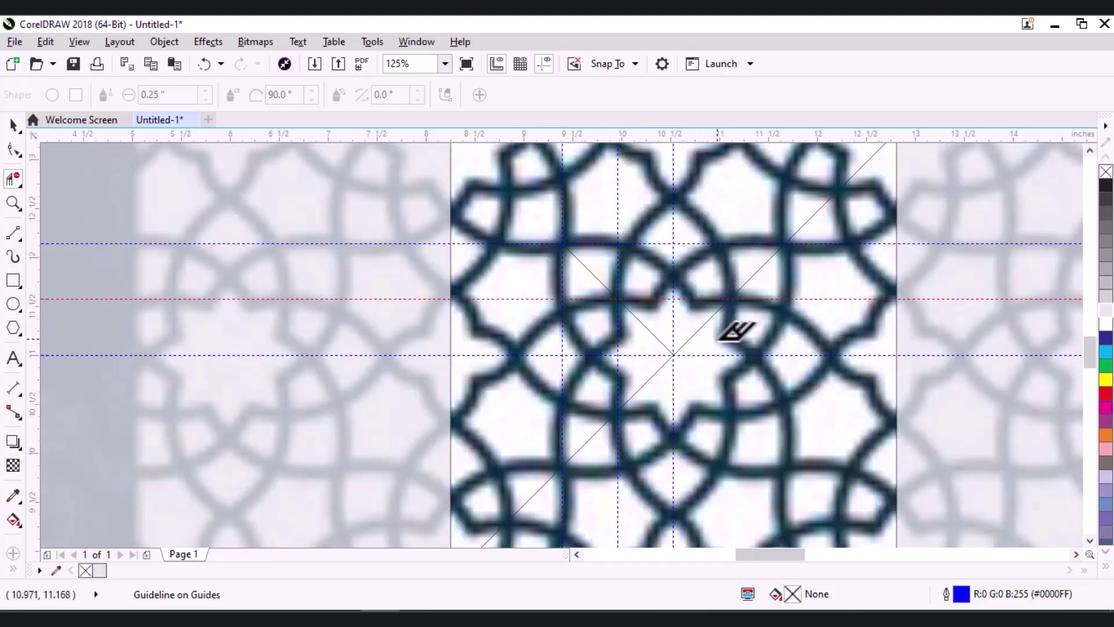
scroll(734, 328, "up", 2)
scroll(522, 281, "down", 2)
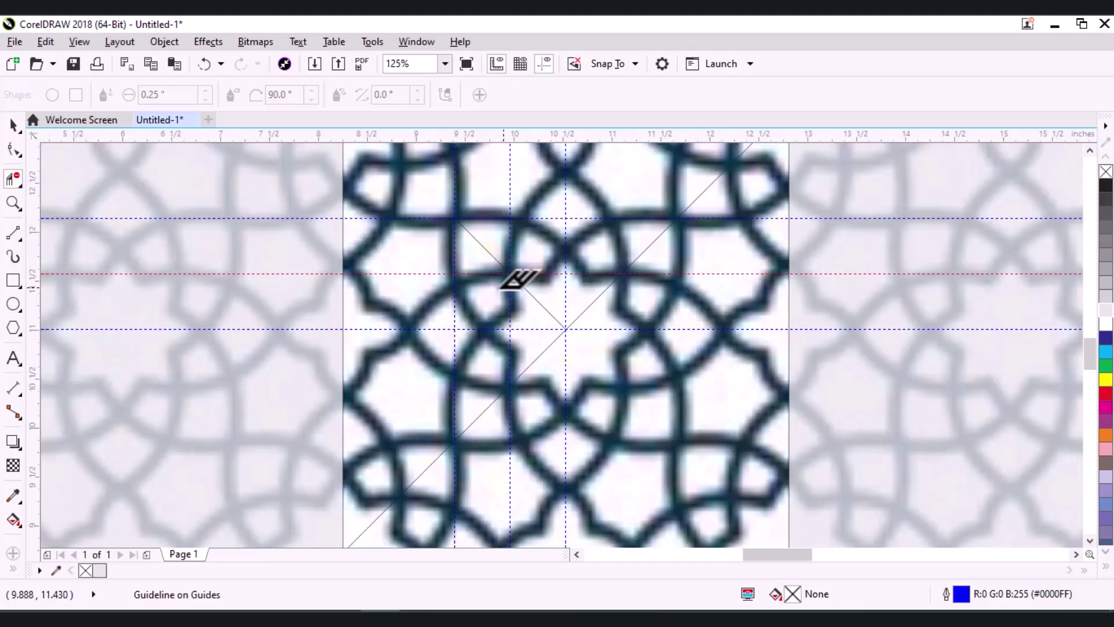
Draw a square centred on the tile and rotate a copy 45° into a diamond
left_click(13, 281)
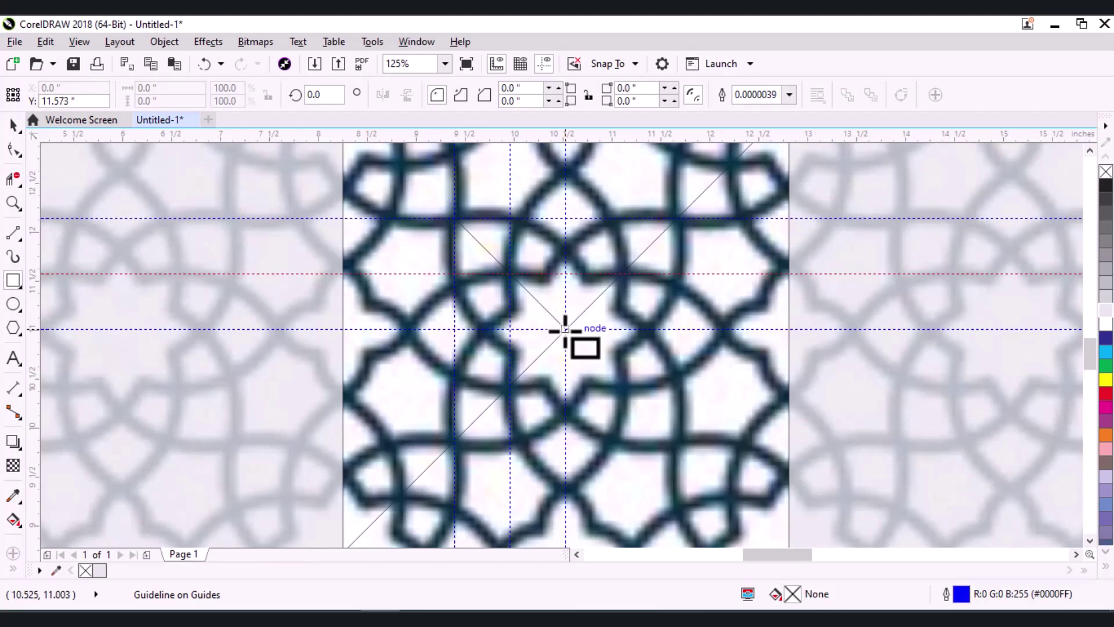
left_click_drag(566, 330, 511, 275)
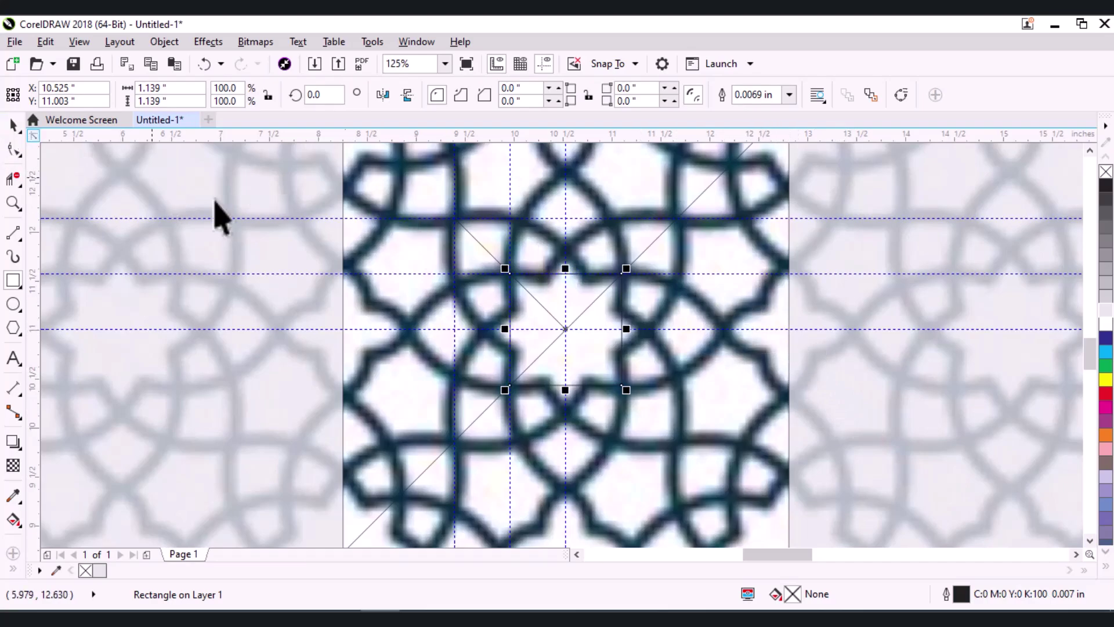
key("space")
left_click(564, 329)
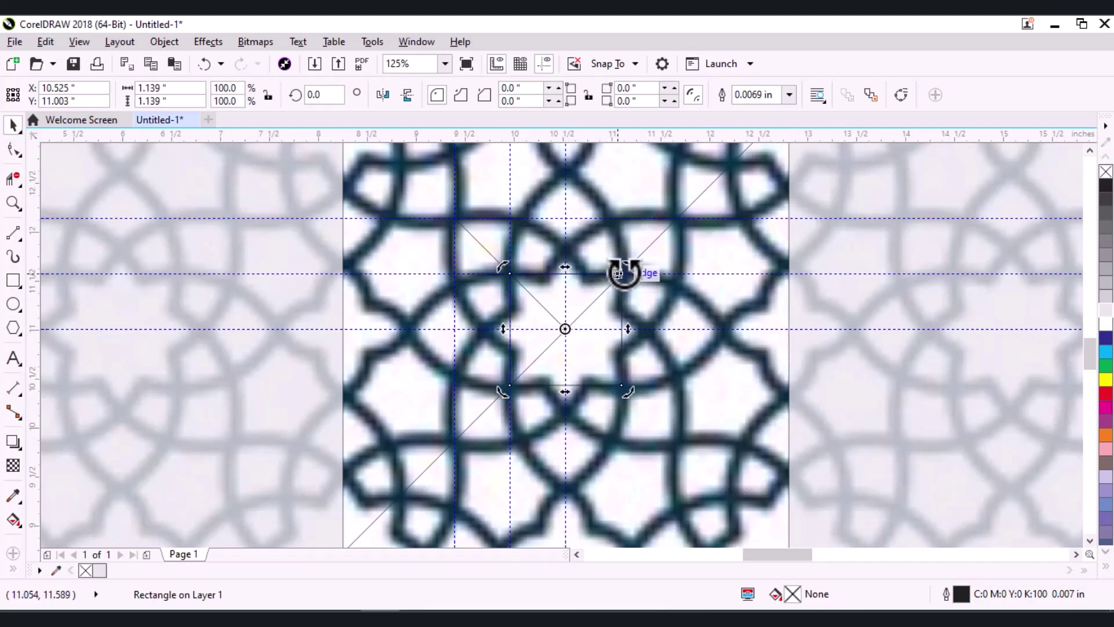
left_click_drag(629, 269, 617, 329)
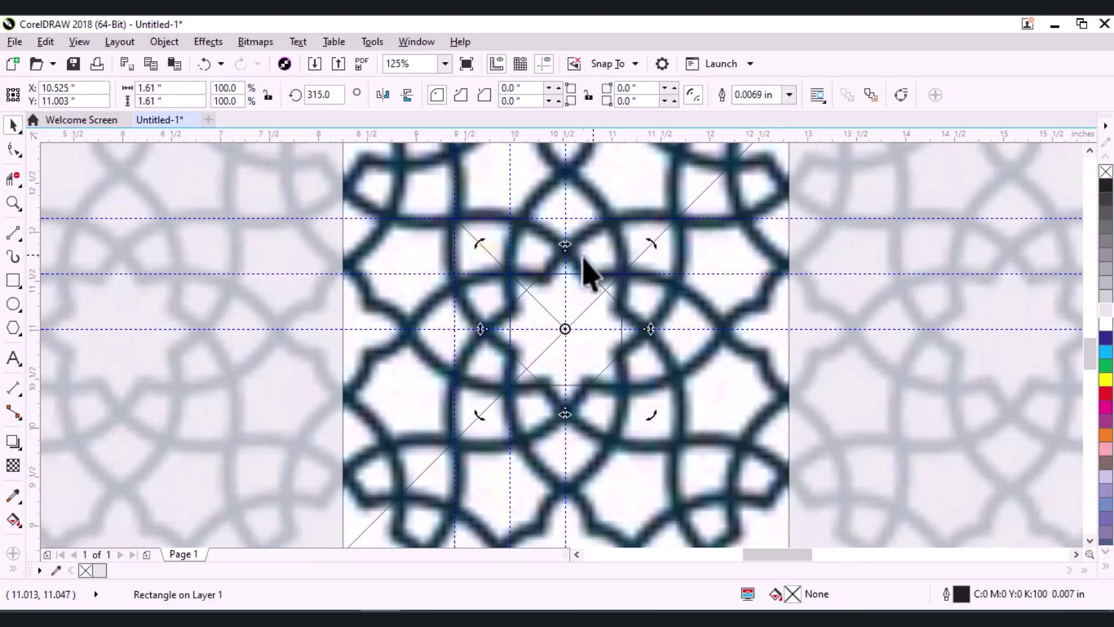
Outline the four tracing shapes in yellow and bring up their Outline Pen settings
scroll(572, 340, "down", 3)
left_click_drag(362, 239, 686, 442)
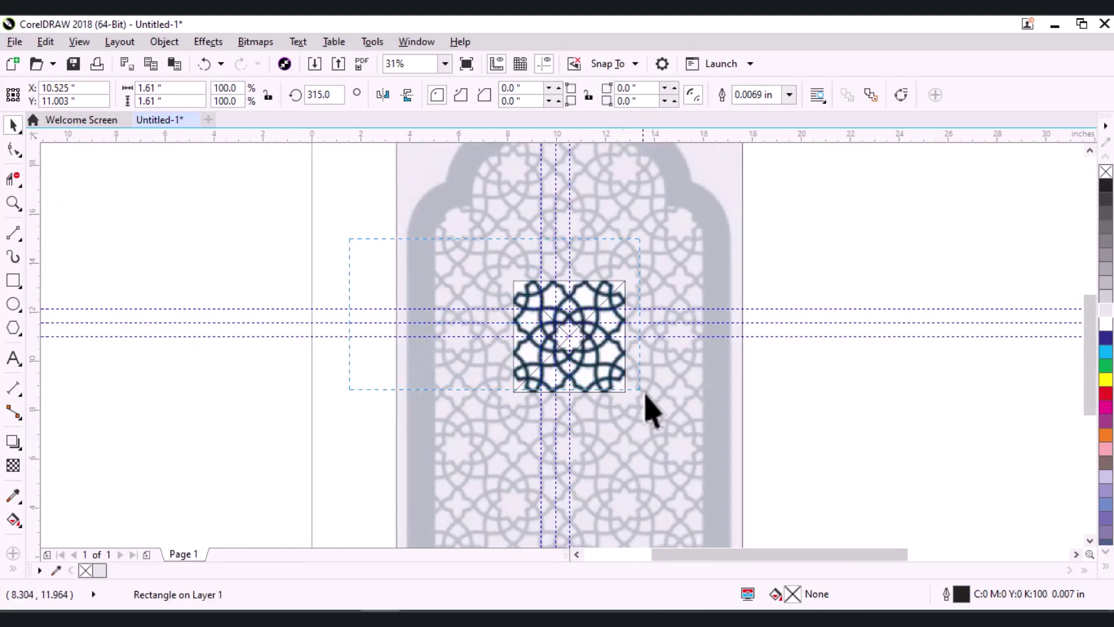
right_click(1106, 380)
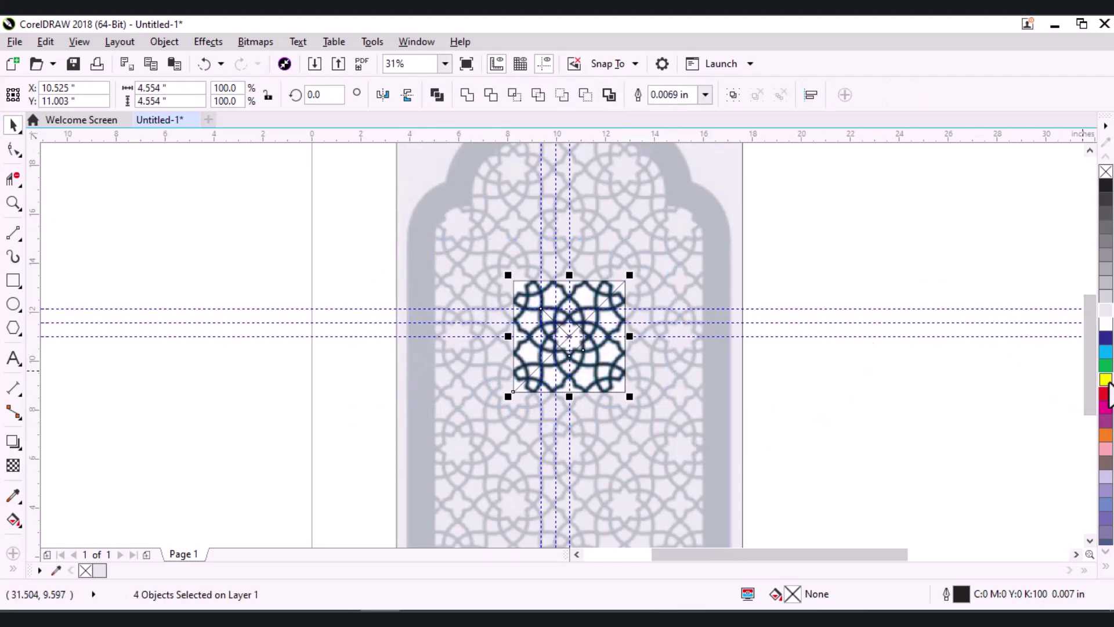
key("z")
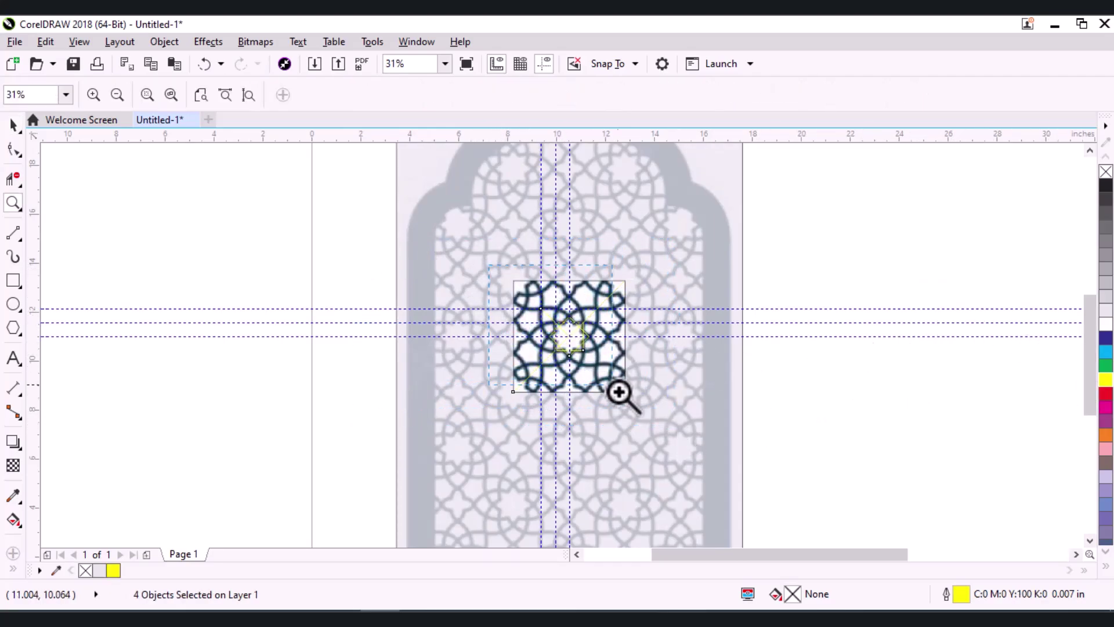
left_click_drag(493, 274, 669, 435)
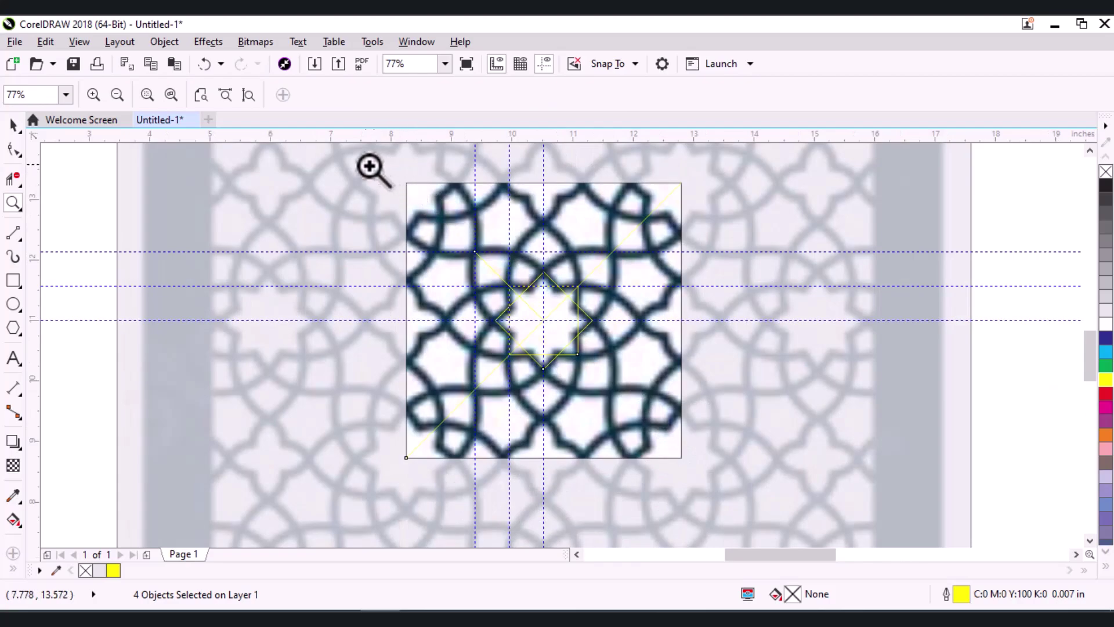
left_click(13, 126)
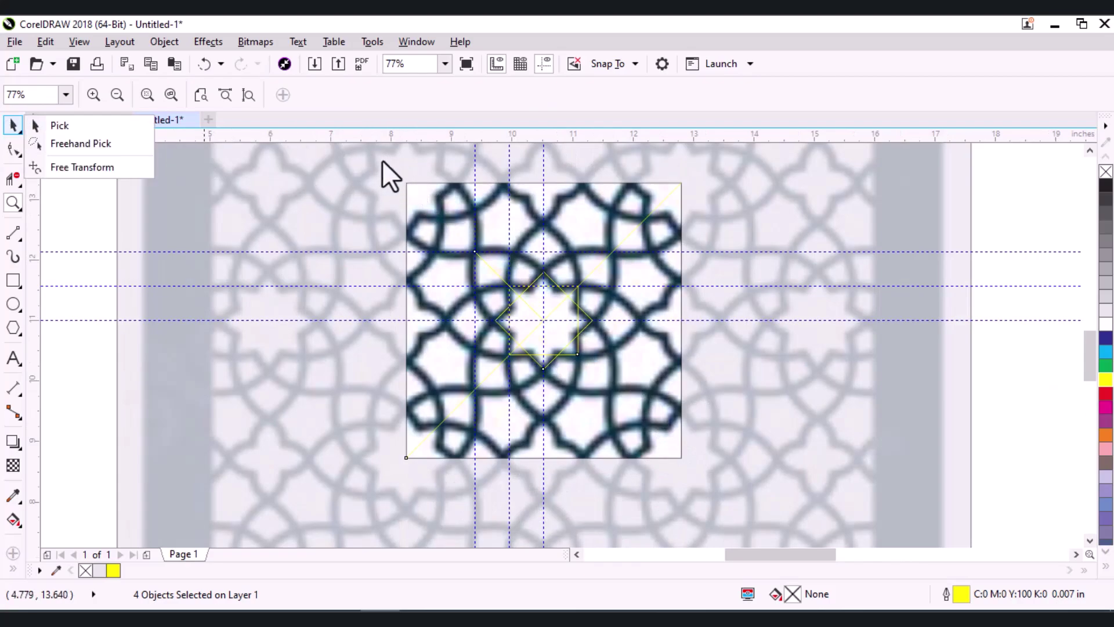
left_click(82, 126)
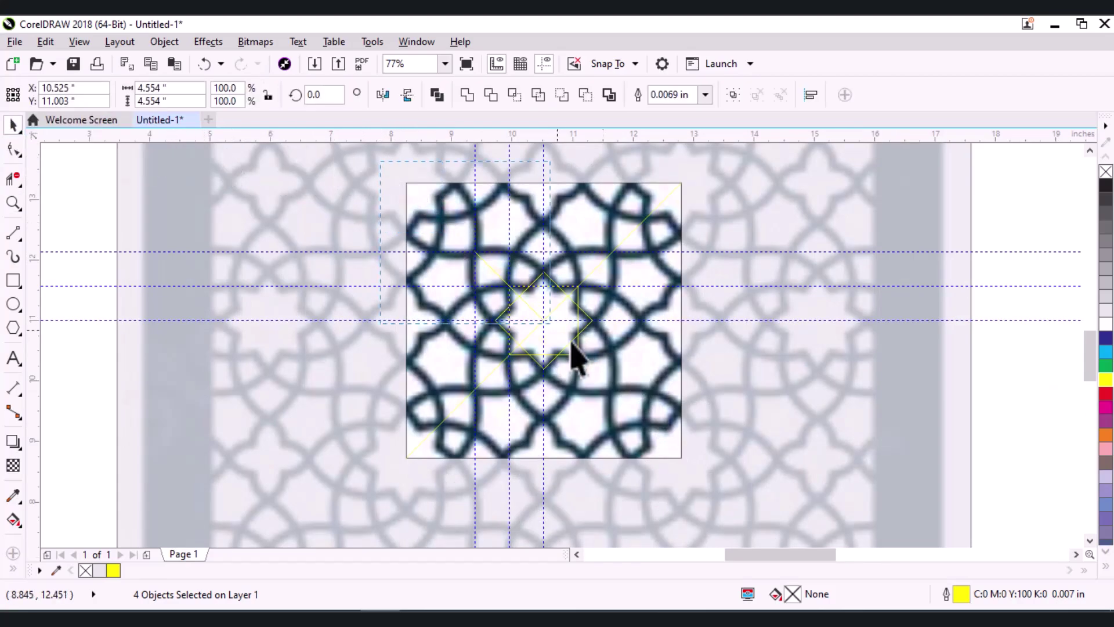
double_click(962, 593)
type(".2")
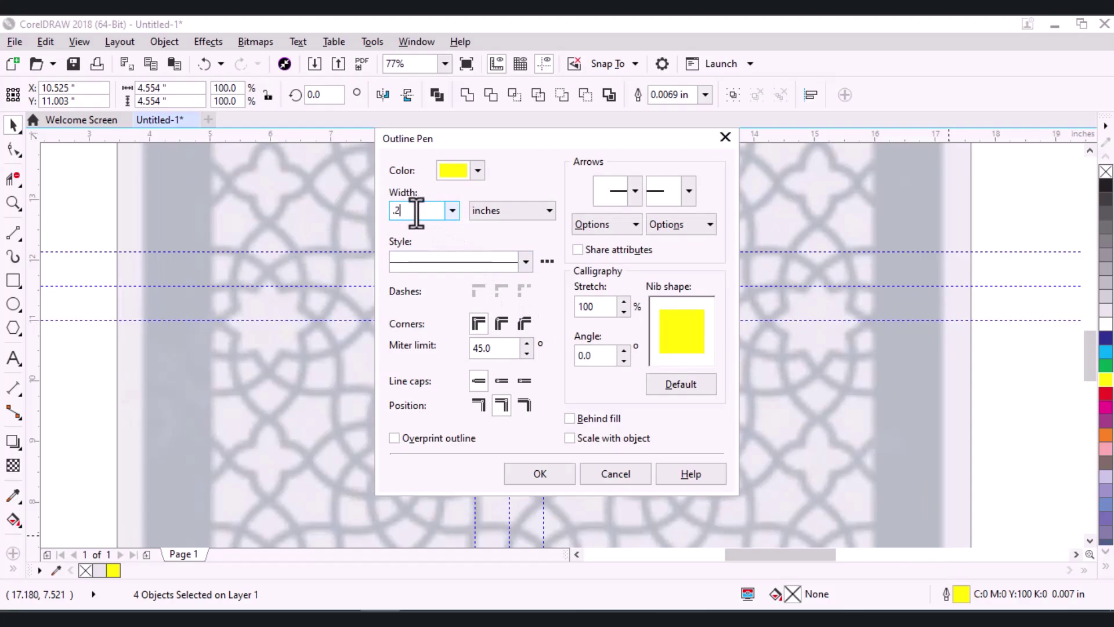
Set the yellow outlines to 0.2 in, then reduce them to 0.05 in and deselect
key("Return")
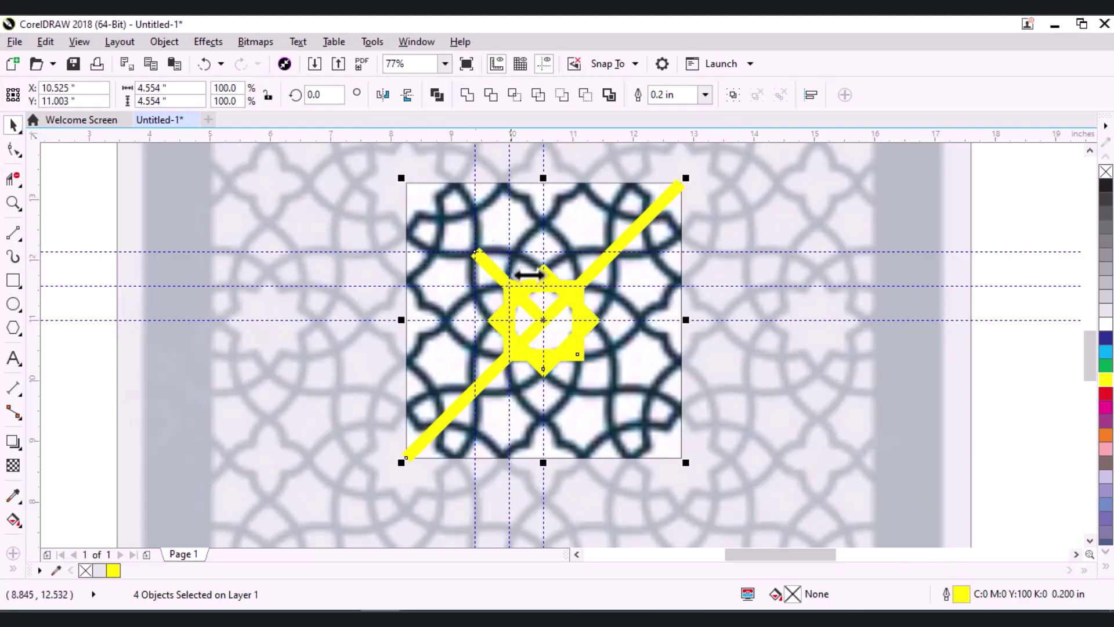
double_click(963, 595)
type(".05")
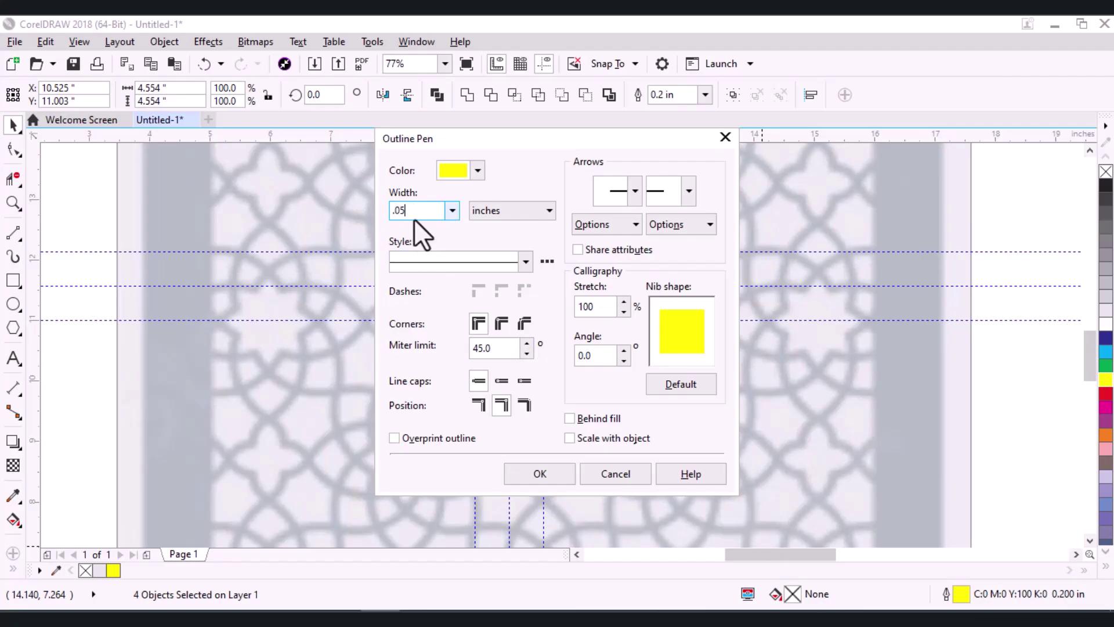
key("Return")
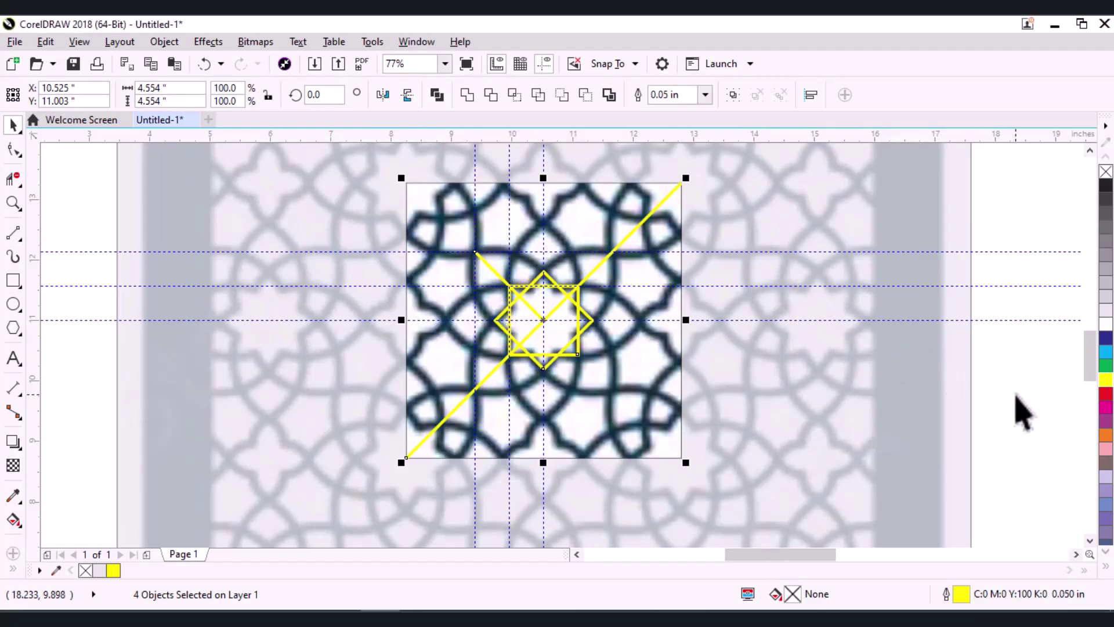
key("Escape")
Select the yellow square and diamond and weld them into one eight-point star
key("z")
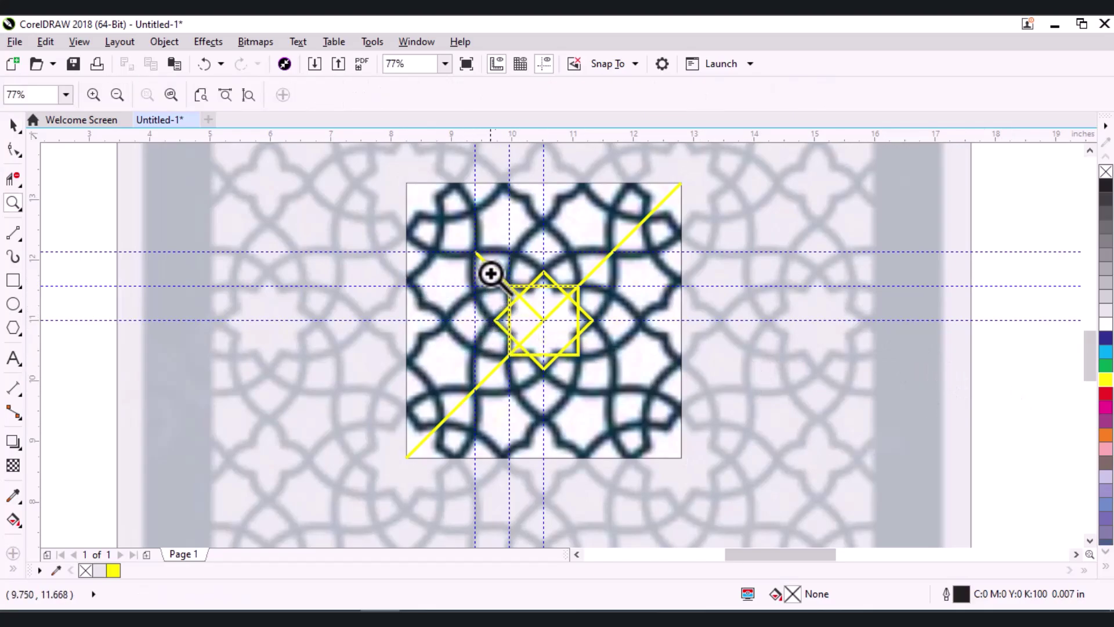
left_click_drag(558, 330, 624, 389)
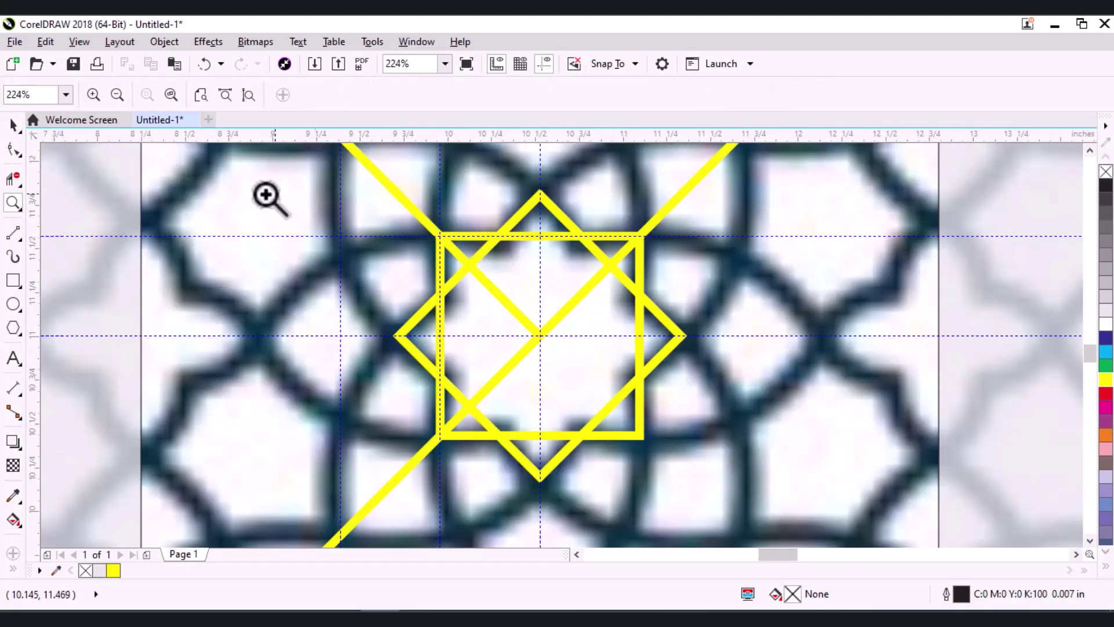
left_click(13, 125)
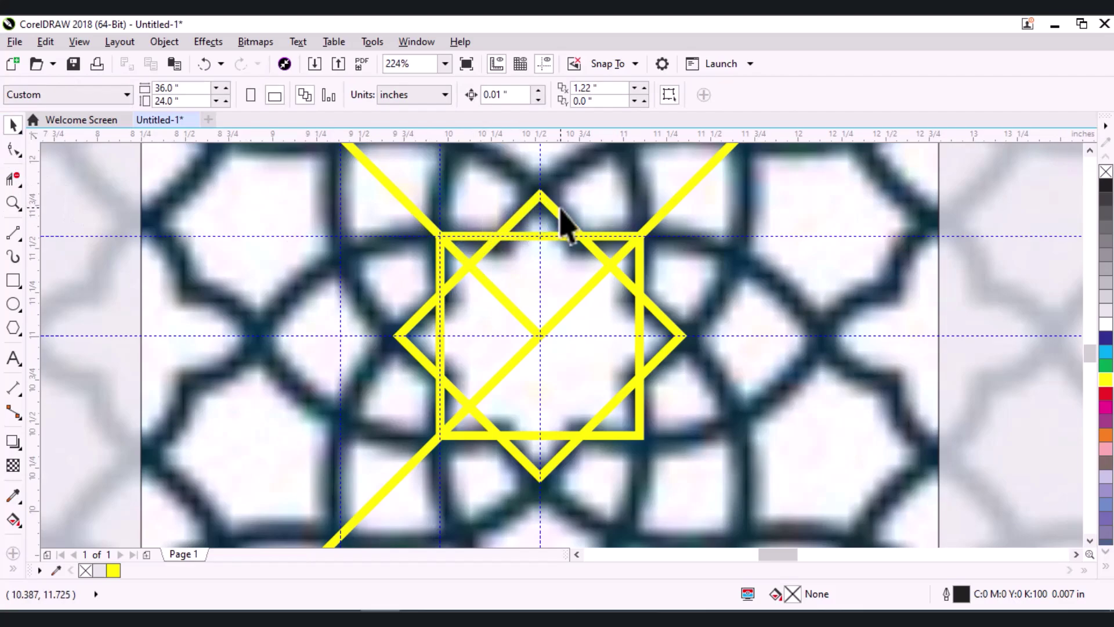
left_click(557, 234)
left_click(667, 314, "shift")
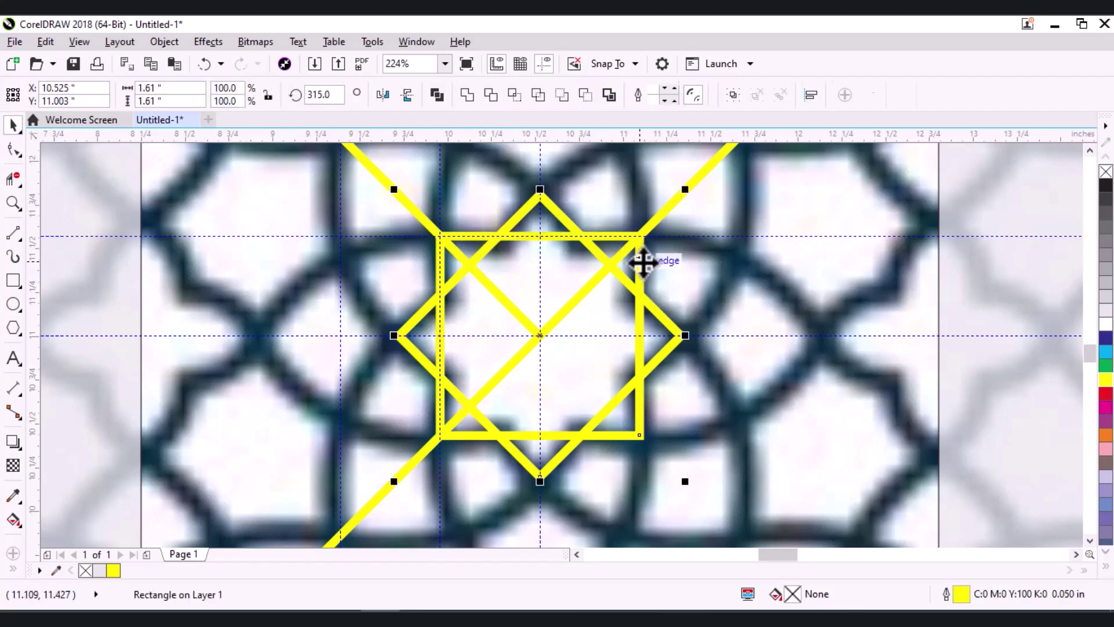
left_click(467, 95)
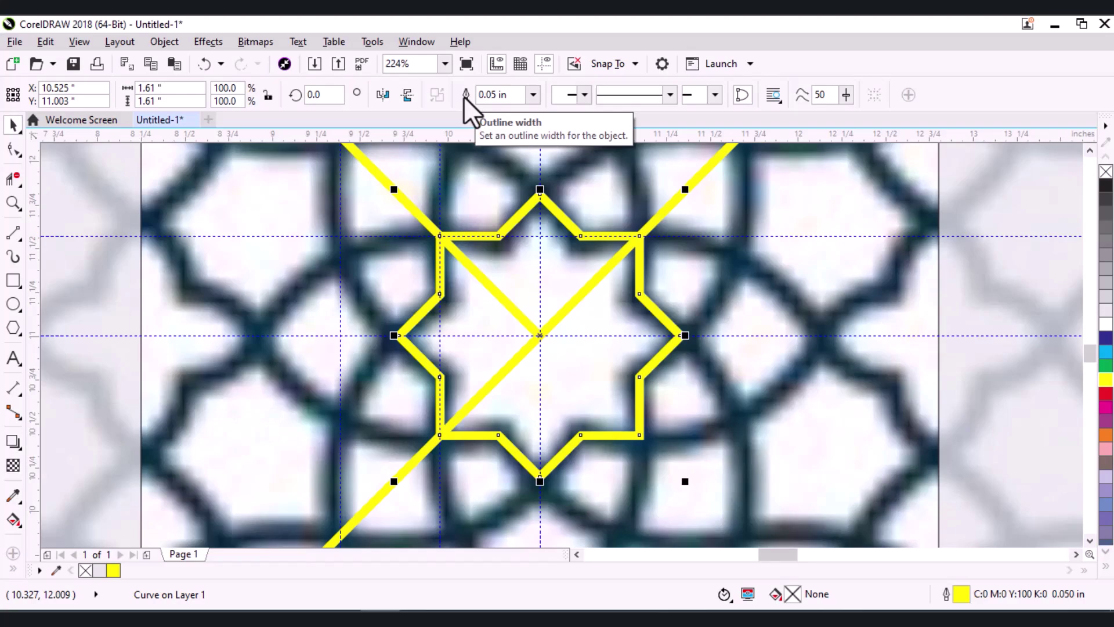
Undo the weld and reapply it to restore the eight-point star
scroll(644, 429, "down", 2)
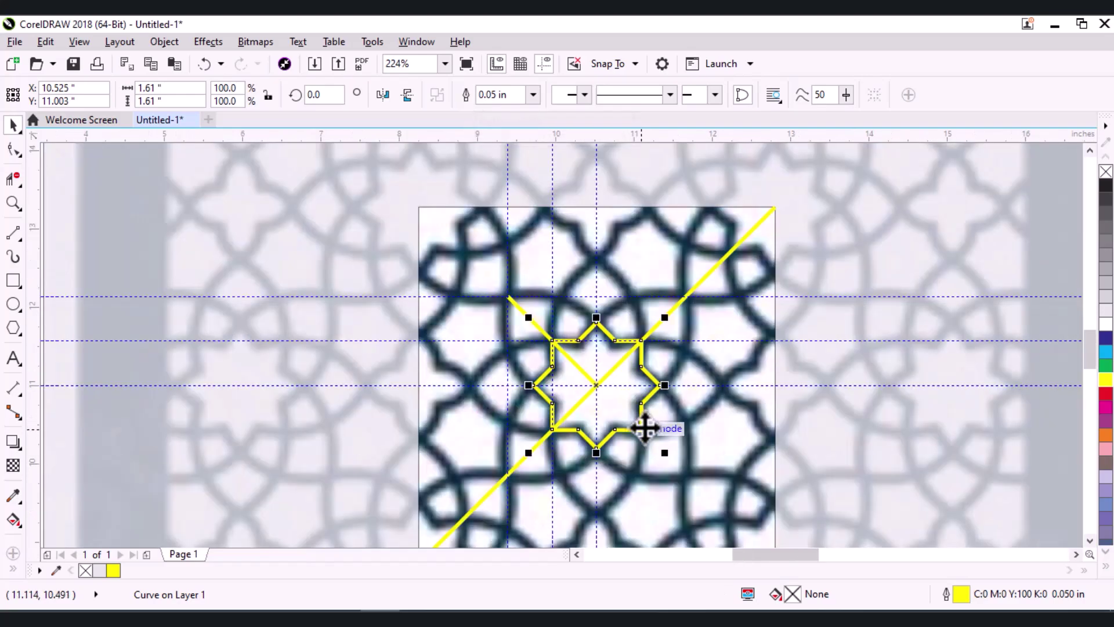
key("ctrl+z")
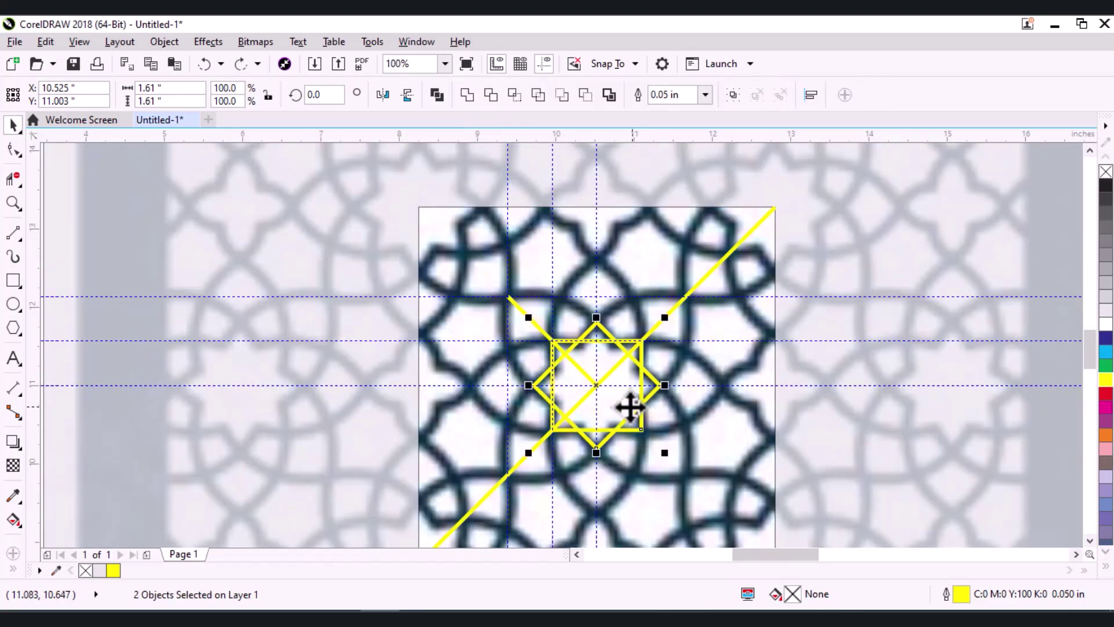
scroll(586, 395, "up", 2)
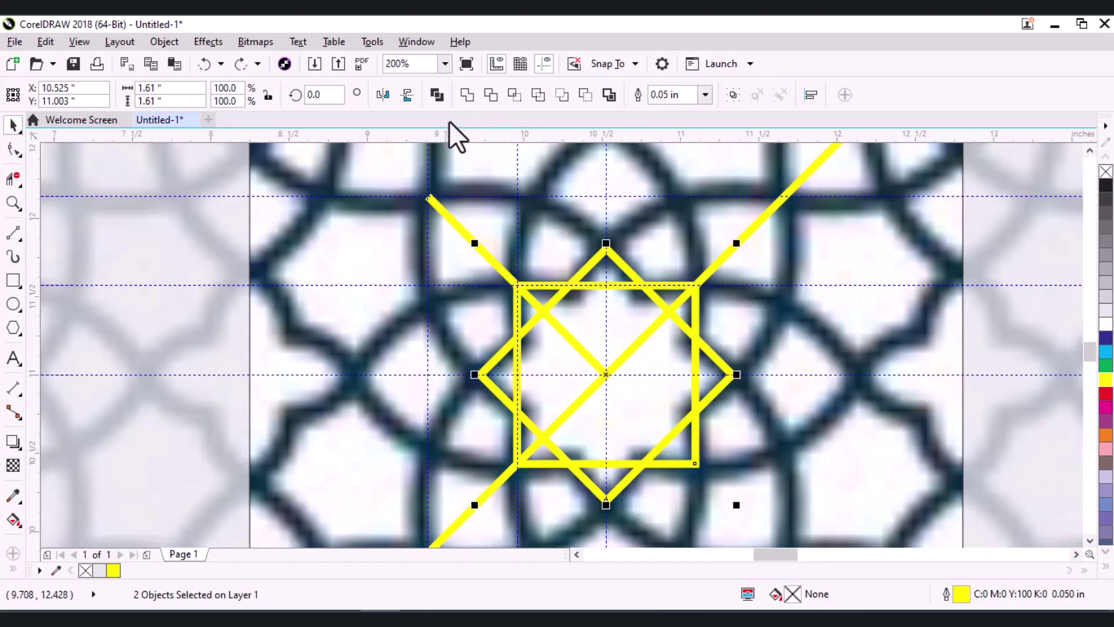
left_click(466, 95)
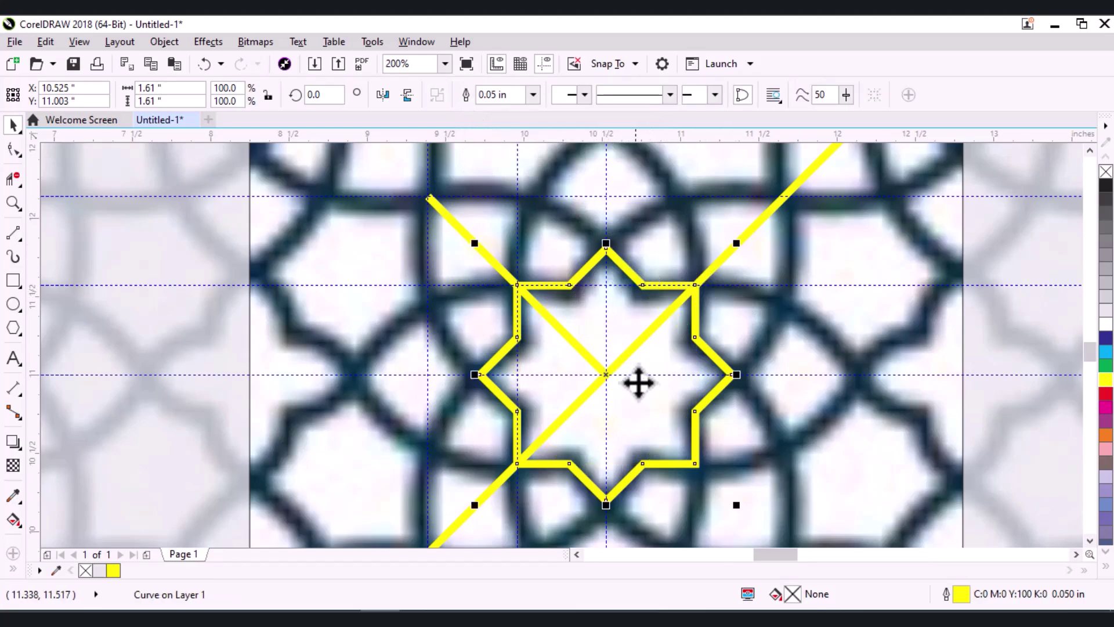
scroll(644, 389, "down", 1)
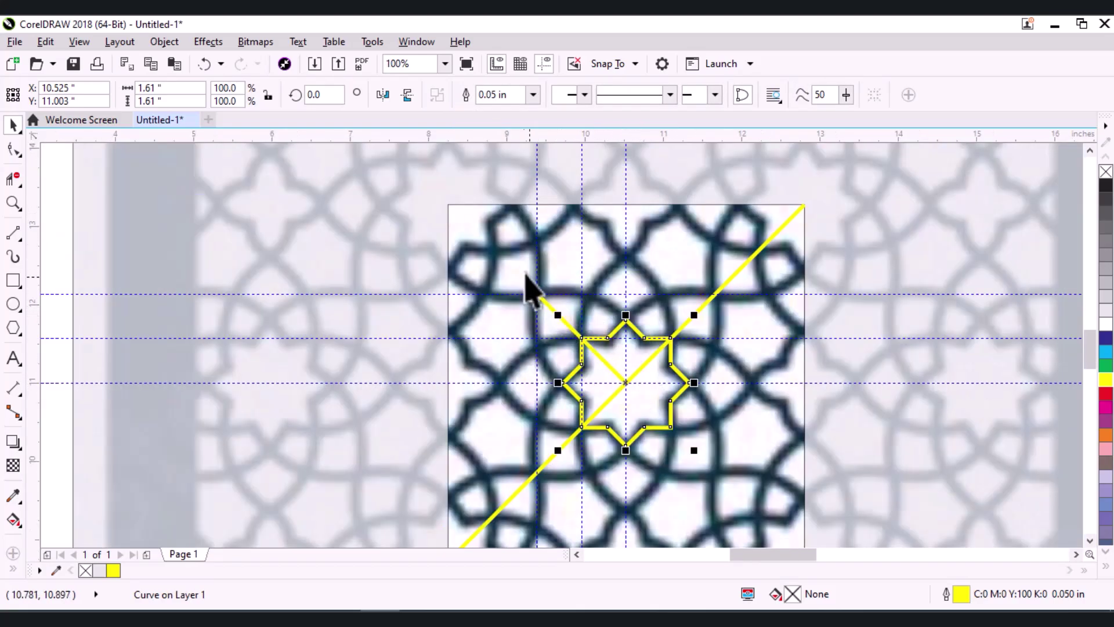
scroll(500, 229, "up", 1)
scroll(500, 229, "down", 1)
scroll(498, 223, "up", 1)
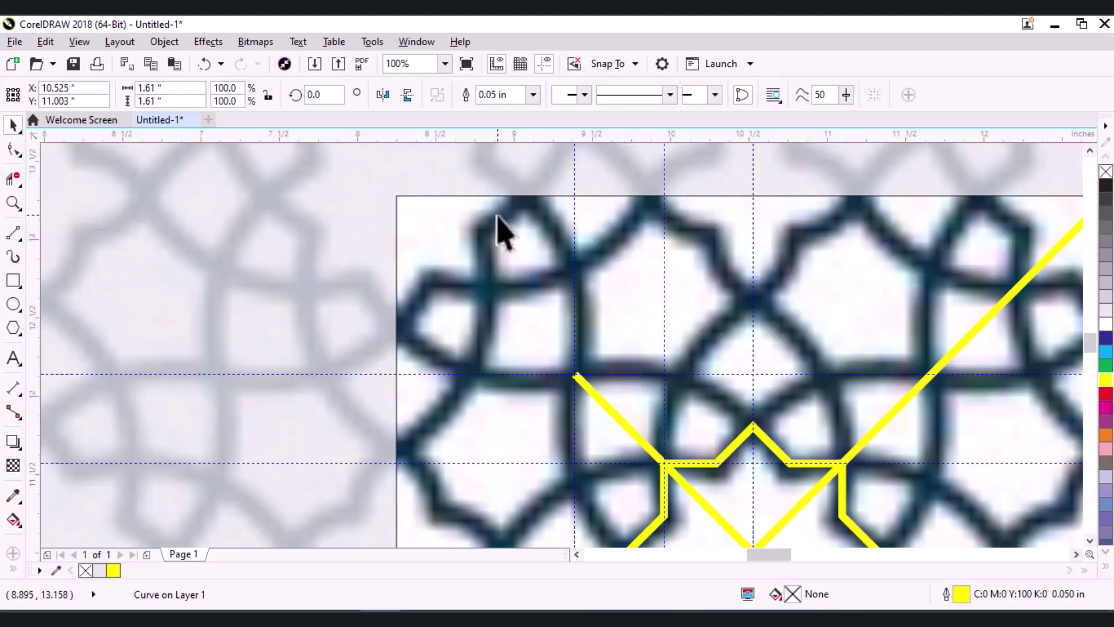
scroll(575, 221, "down", 1)
scroll(600, 293, "up", 1)
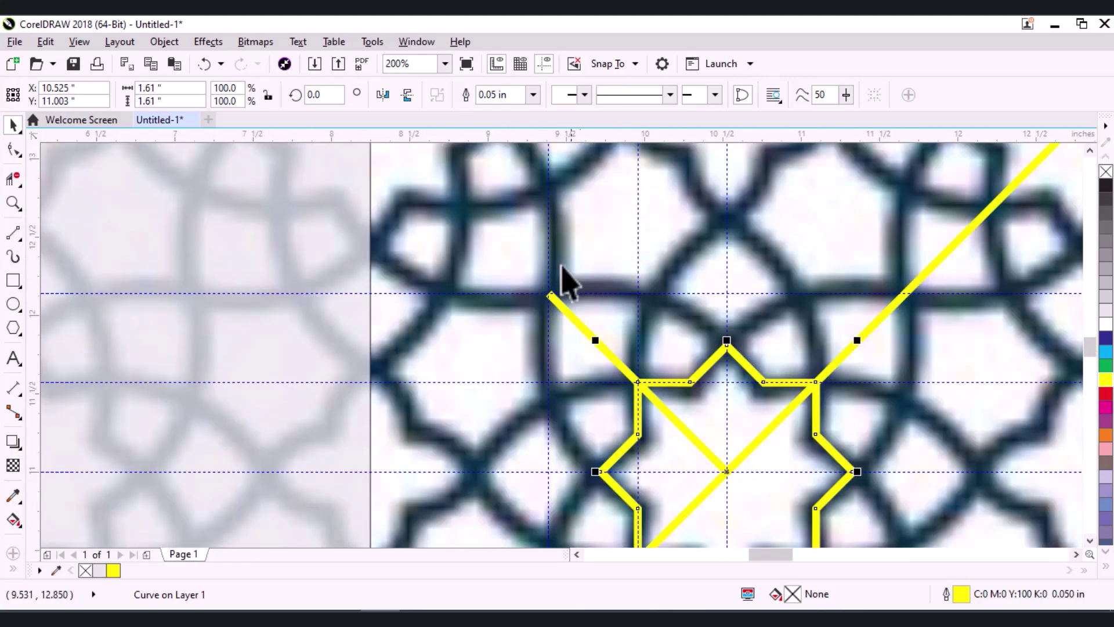
scroll(463, 332, "down", 1)
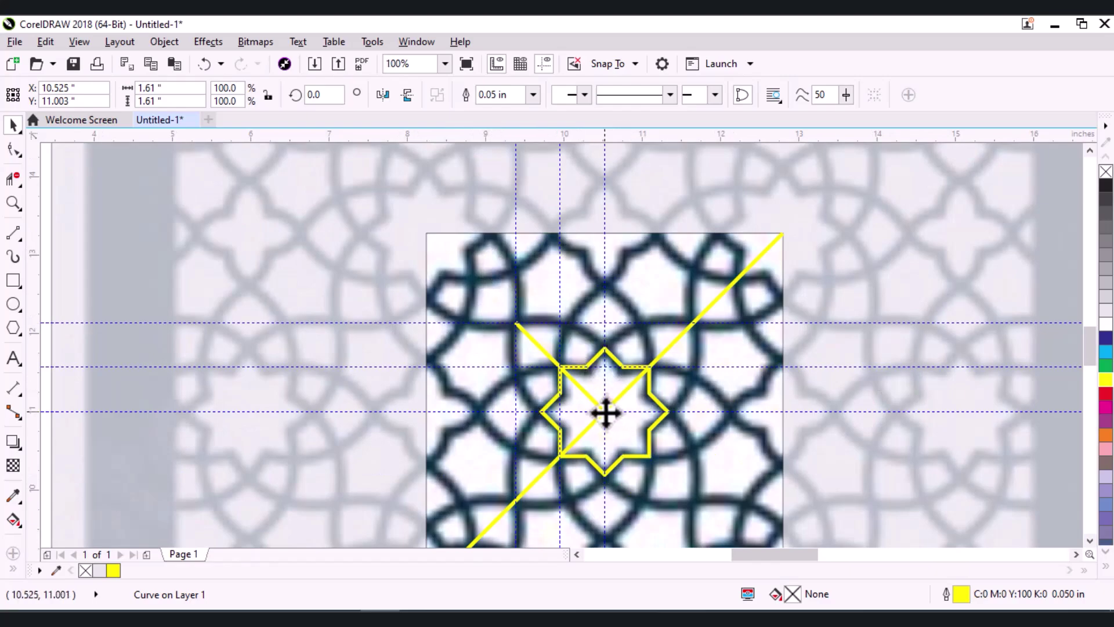
Drop a copy of the star on the tile's top-left corner and zoom there
left_click_drag(605, 412, 427, 232)
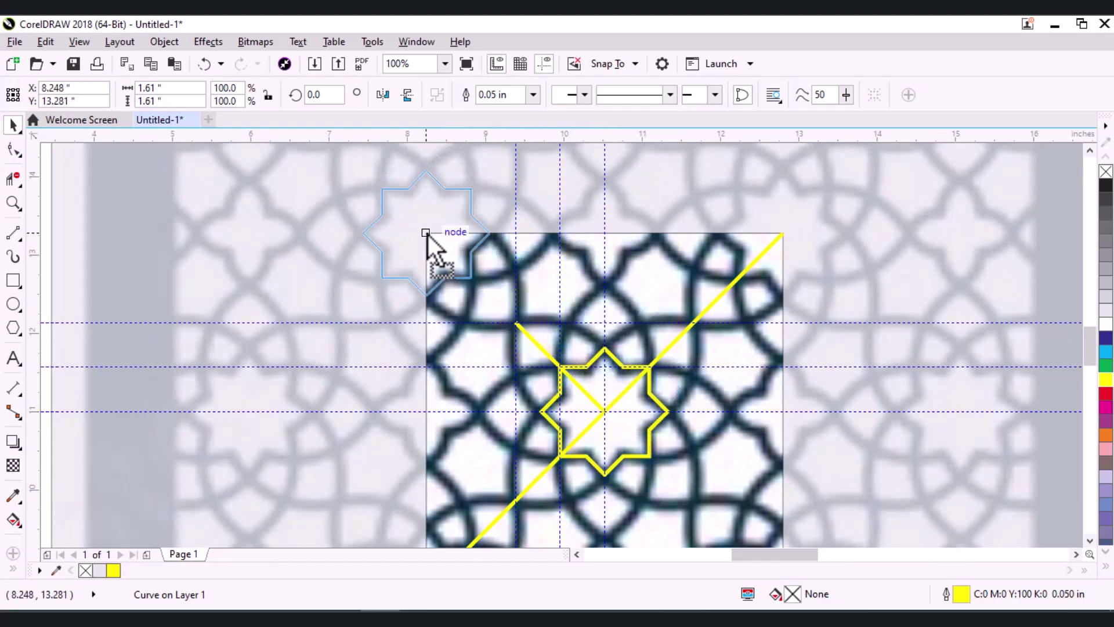
left_click_drag(426, 233, 427, 233)
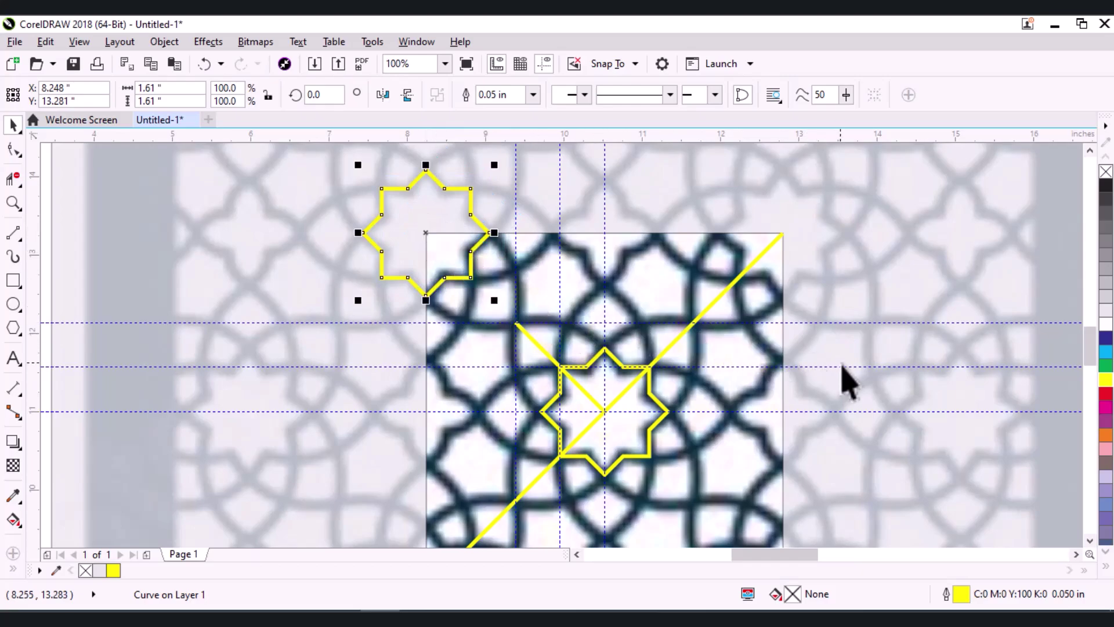
key("Escape")
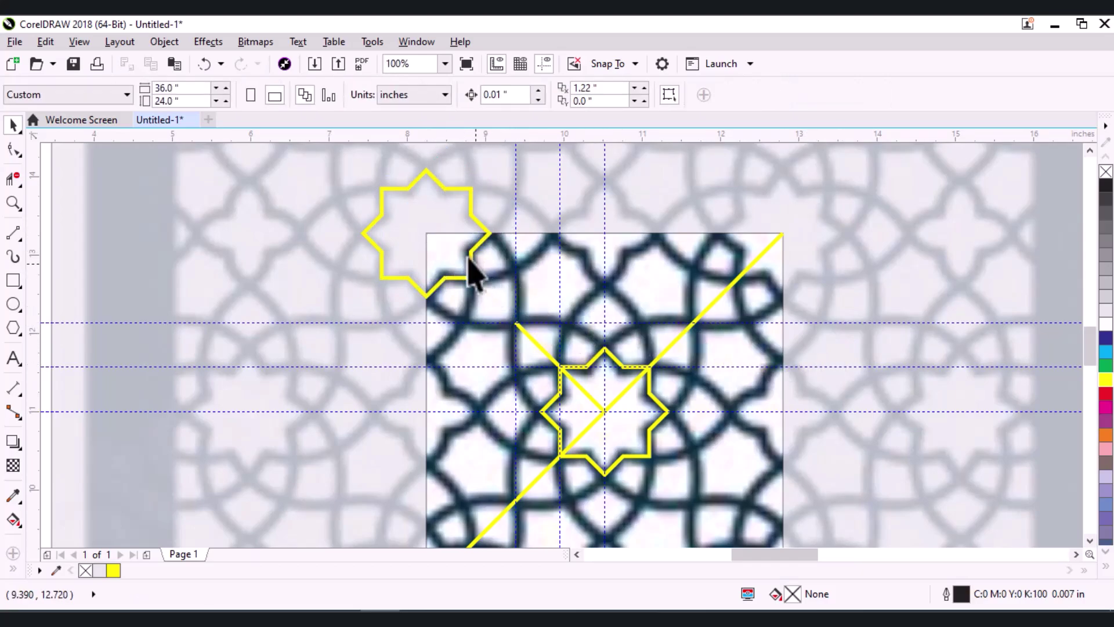
key("z")
left_click_drag(381, 192, 664, 467)
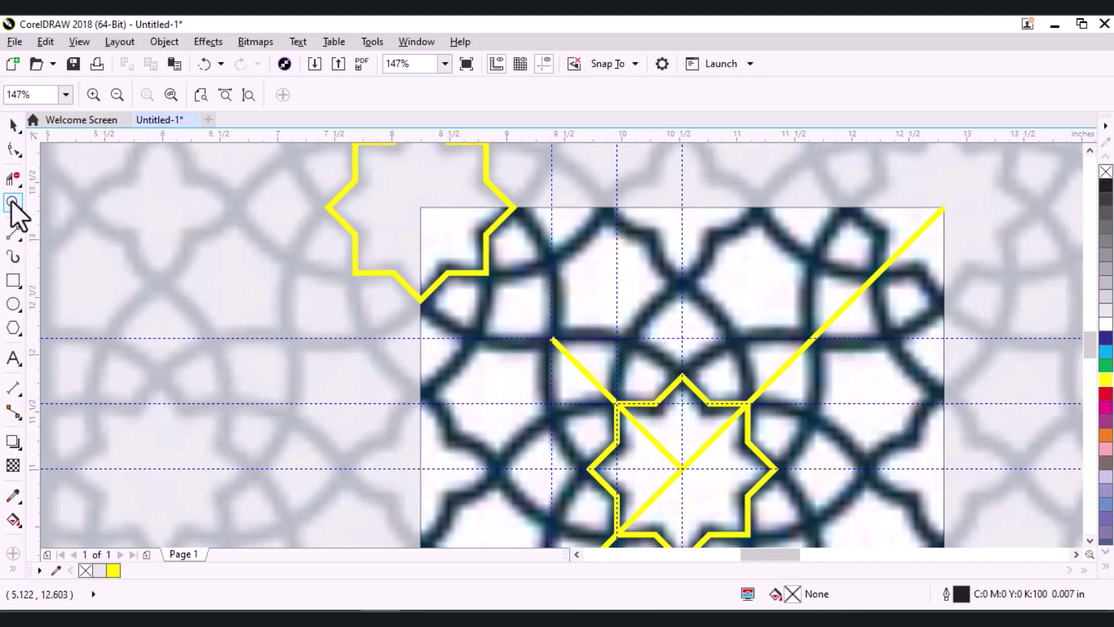
Draw a line from the corner star's bottom point to the central star's top point, then open Edit
left_click(13, 234)
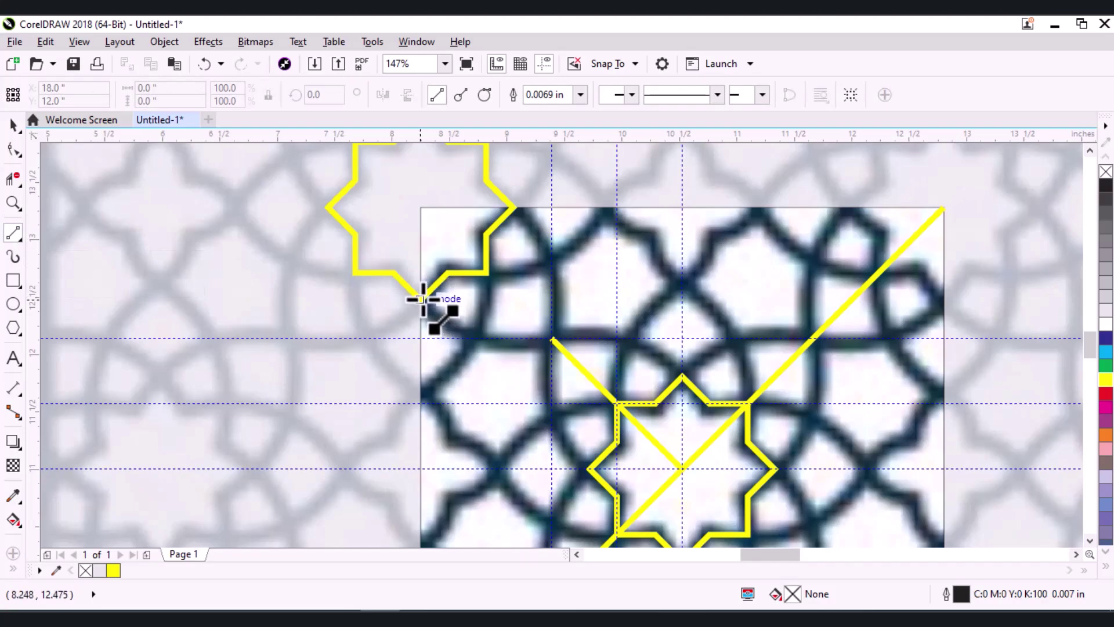
left_click_drag(422, 299, 684, 377)
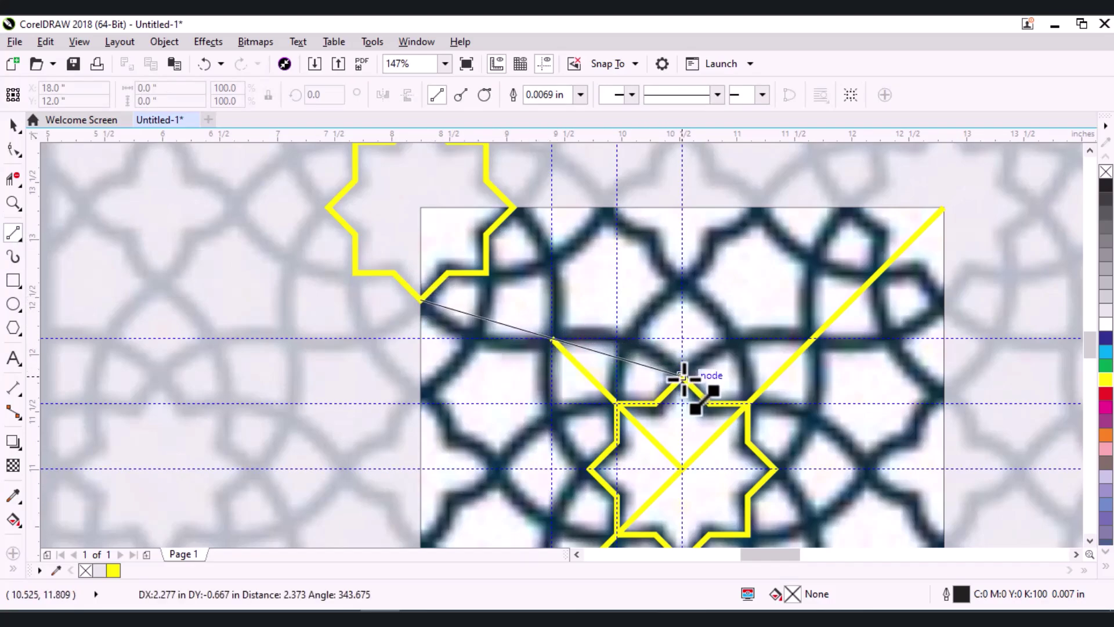
left_click_drag(683, 377, 683, 377)
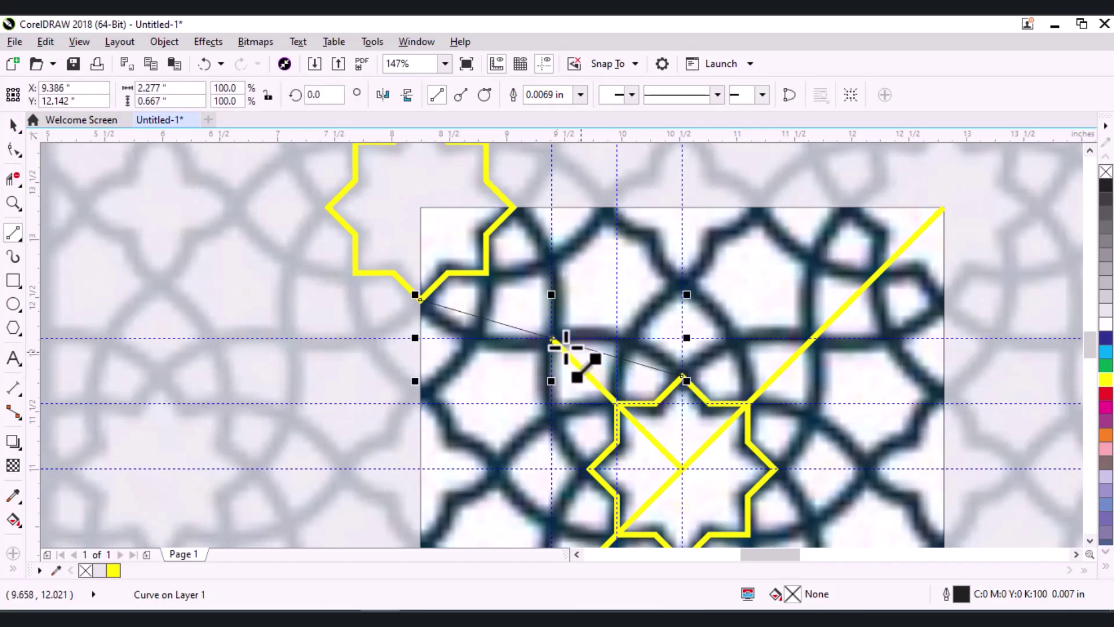
key("z")
left_click_drag(386, 239, 729, 428)
left_click(7, 126)
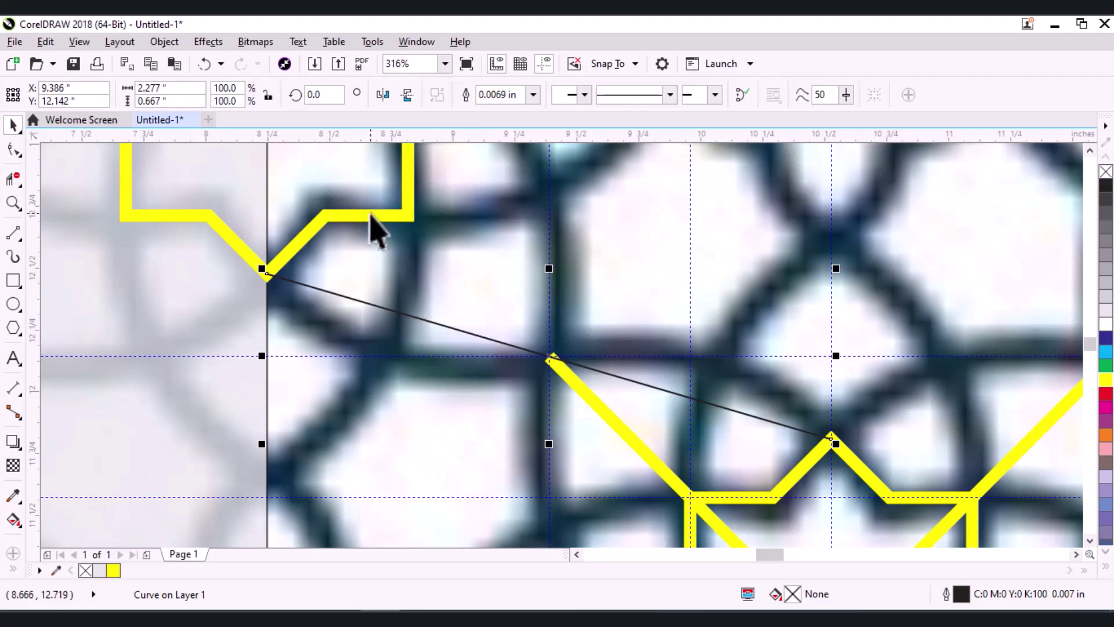
left_click(45, 42)
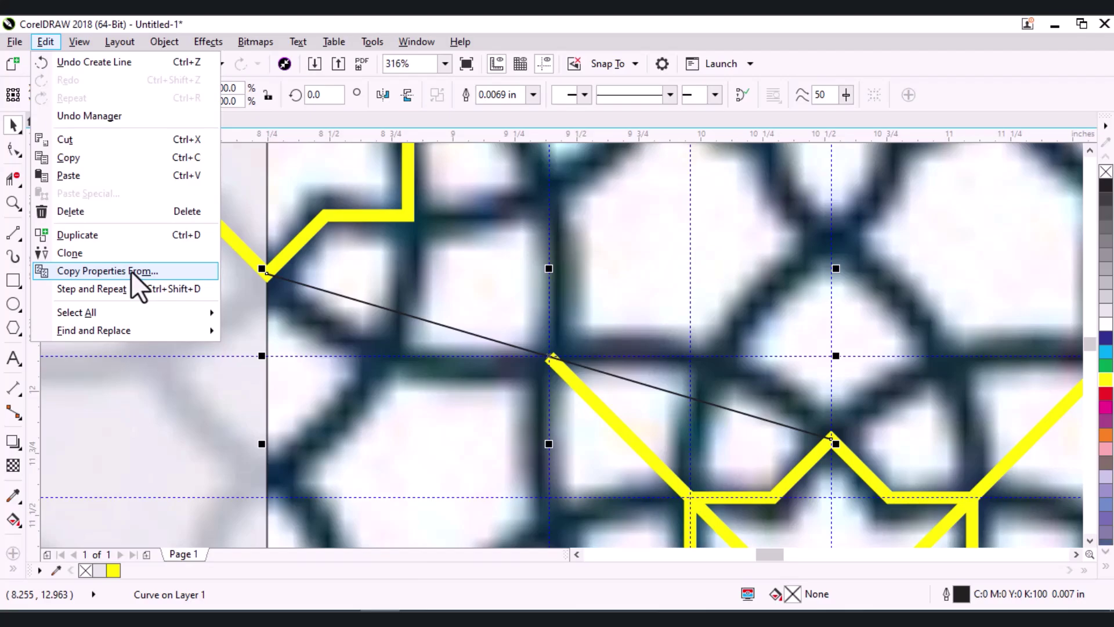
Copy the outline pen and outline colour from a yellow tracing line onto the thin diagonal
left_click(131, 270)
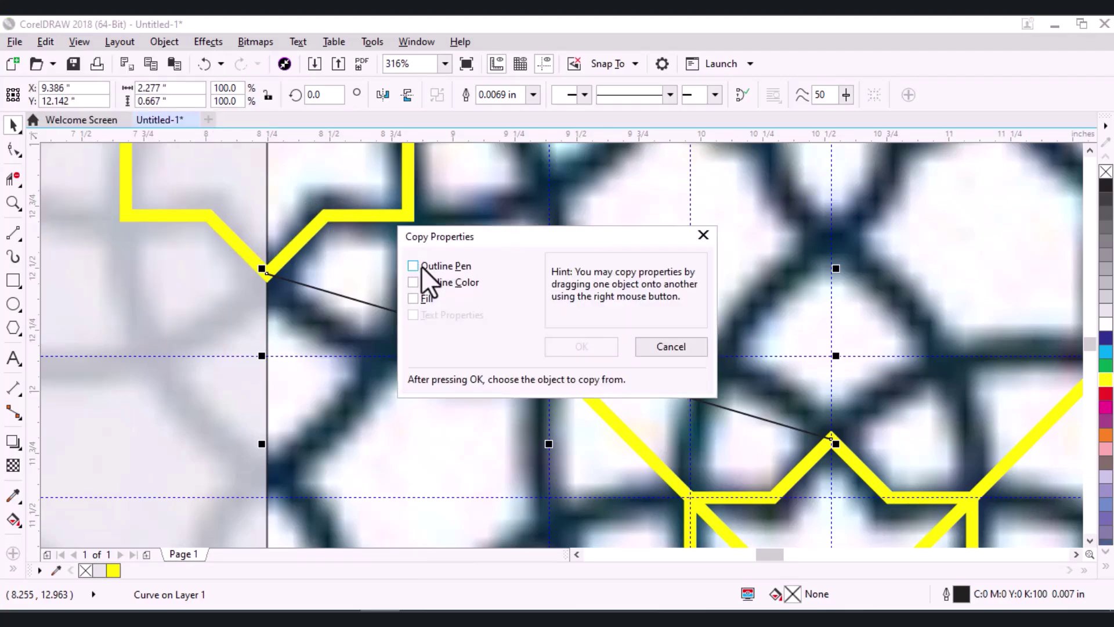
left_click(413, 267)
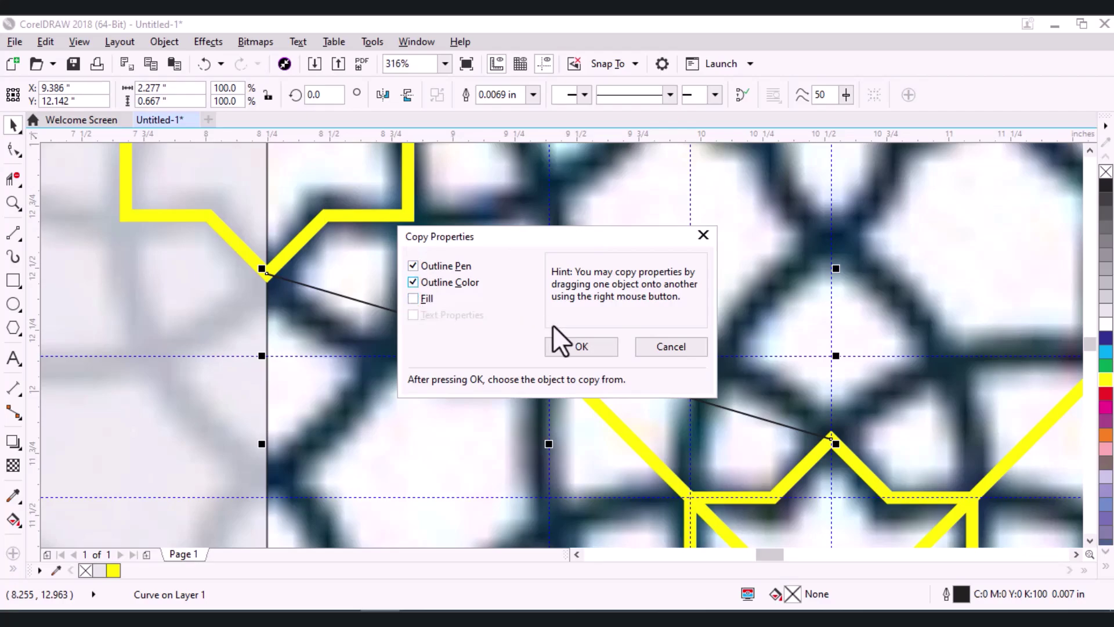
left_click(574, 348)
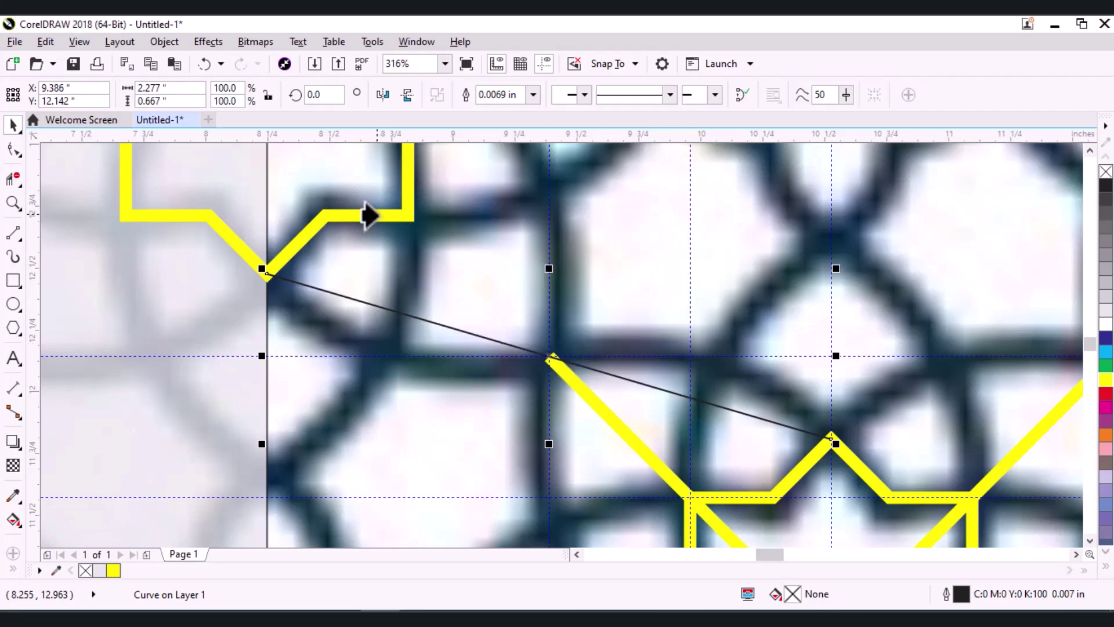
left_click(372, 216)
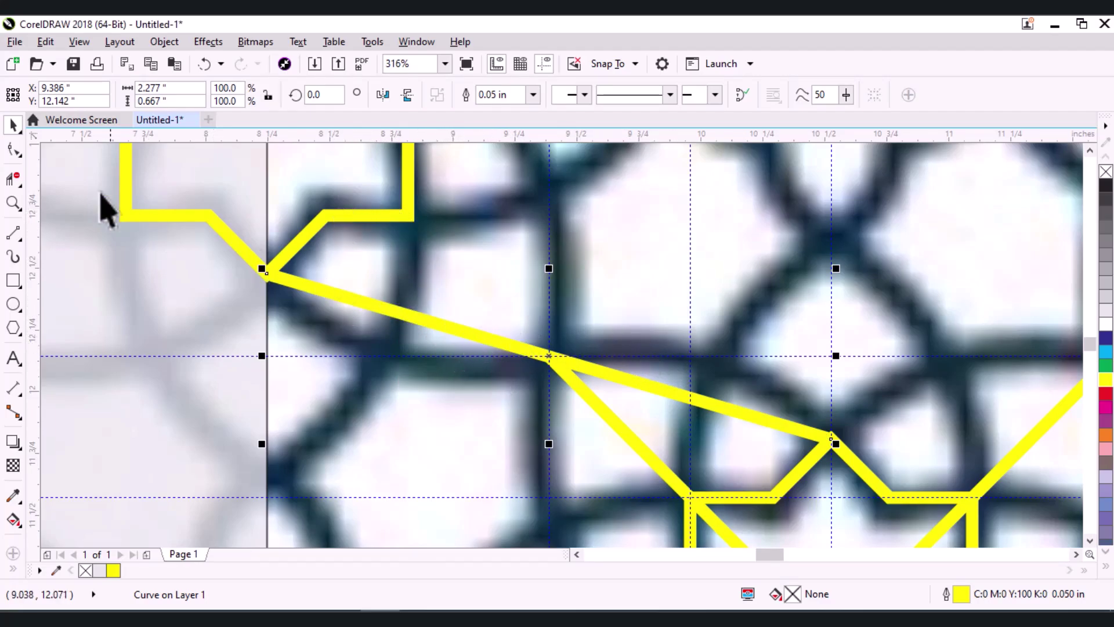
left_click(16, 182)
Add a midpoint node to the yellow diagonal and convert its left segment to a curve
left_click(12, 150)
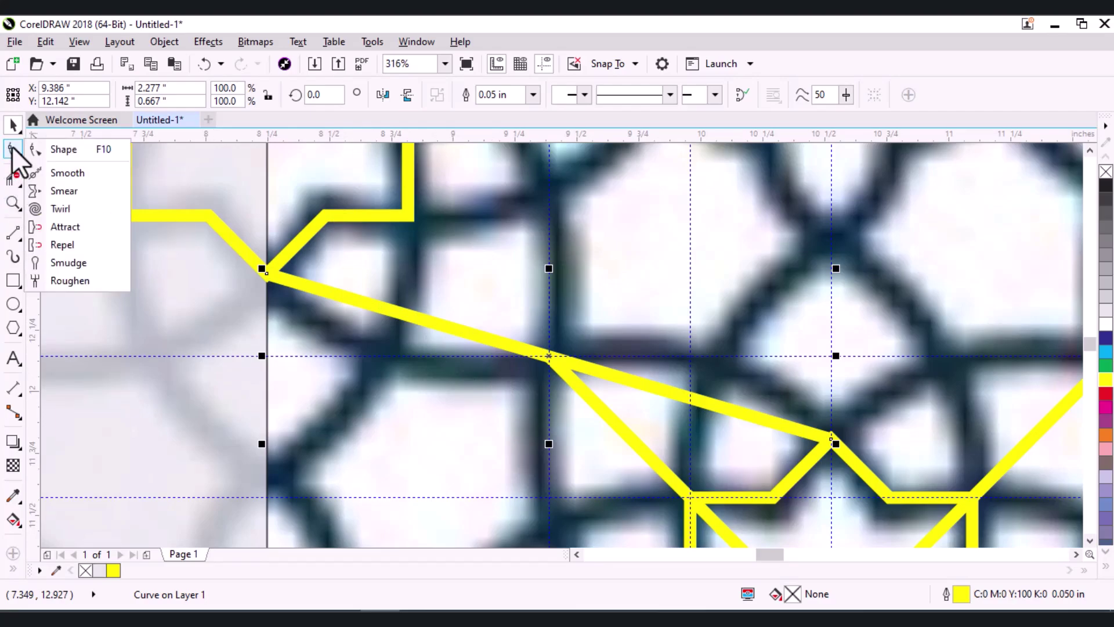
left_click(58, 150)
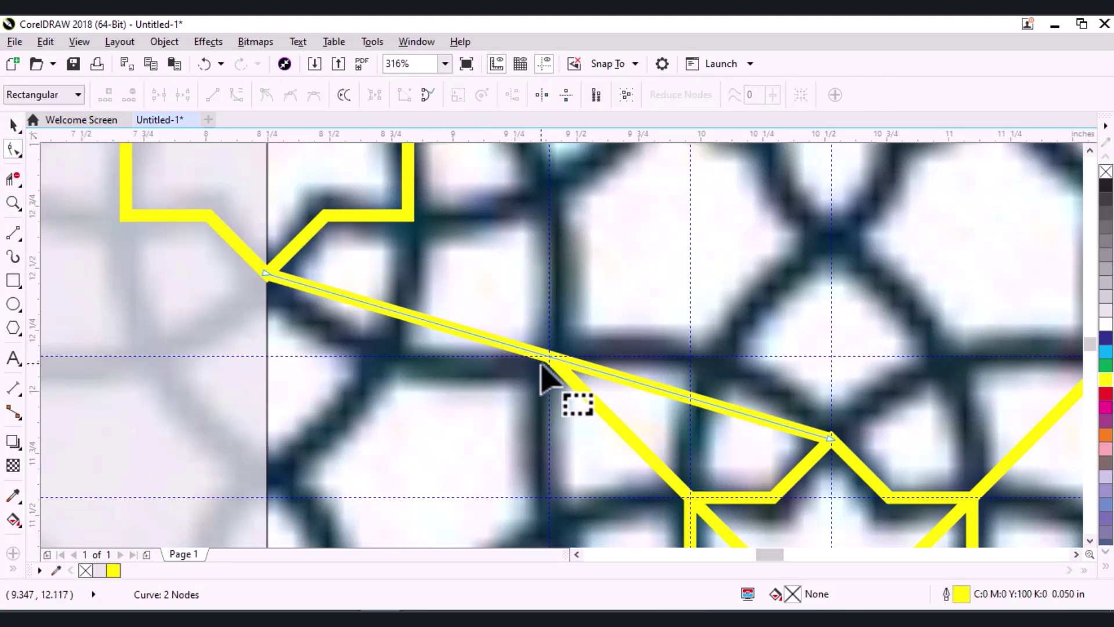
left_click(266, 273)
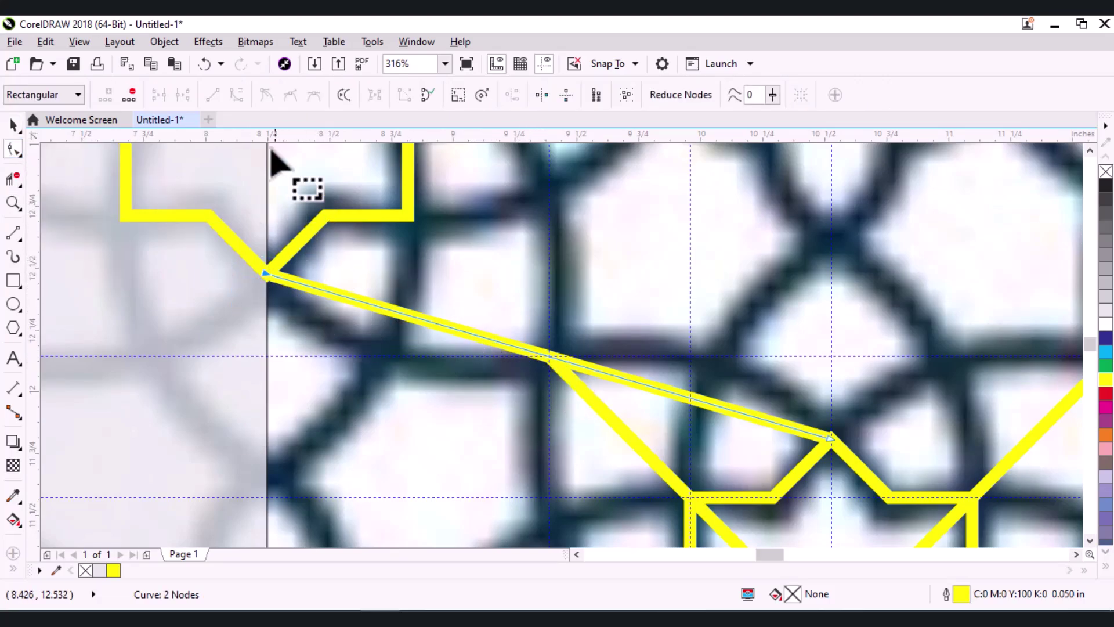
left_click(831, 440)
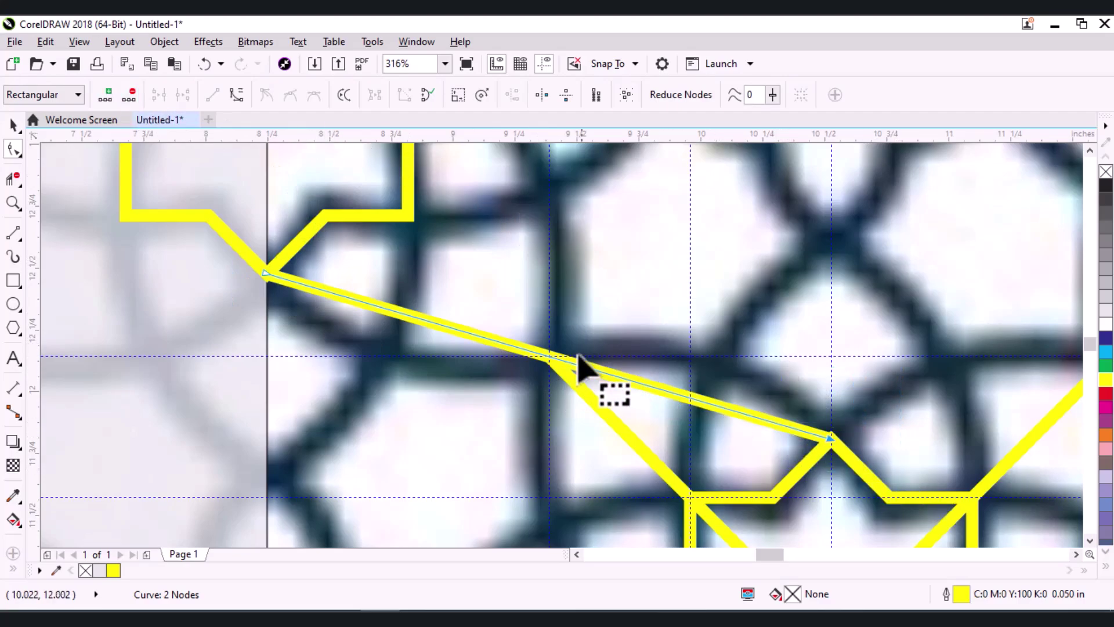
left_click(110, 96)
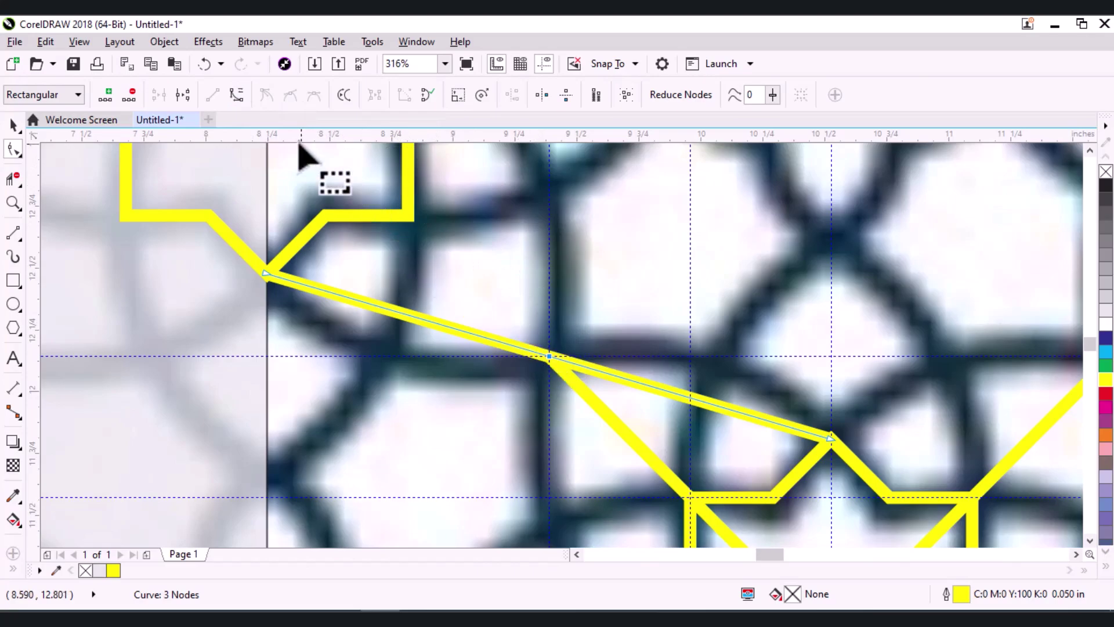
left_click(233, 99)
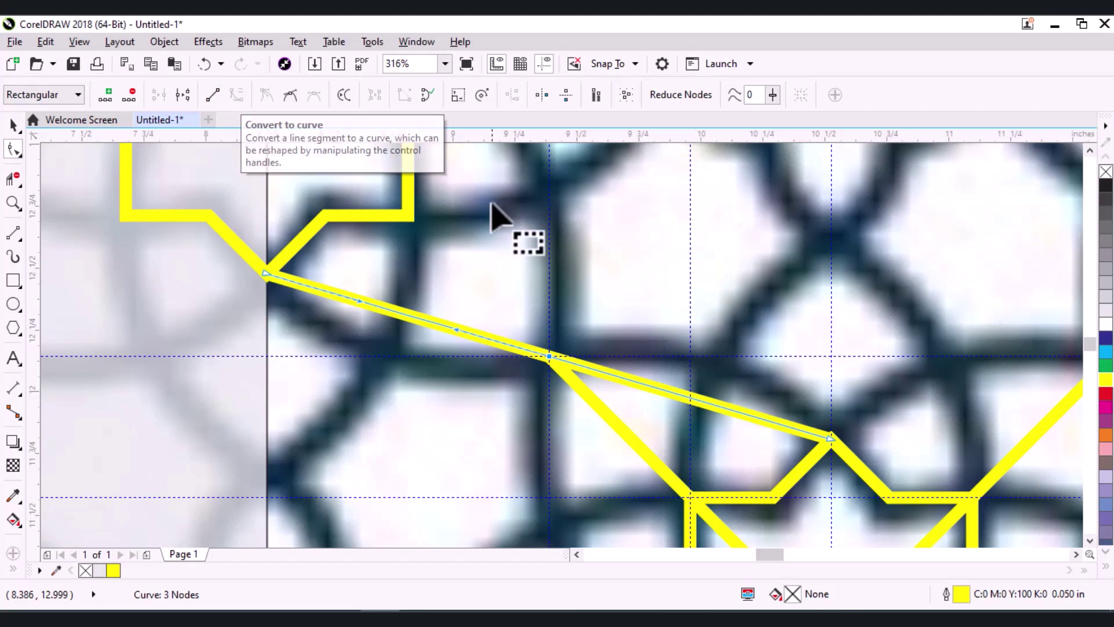
left_click(835, 439)
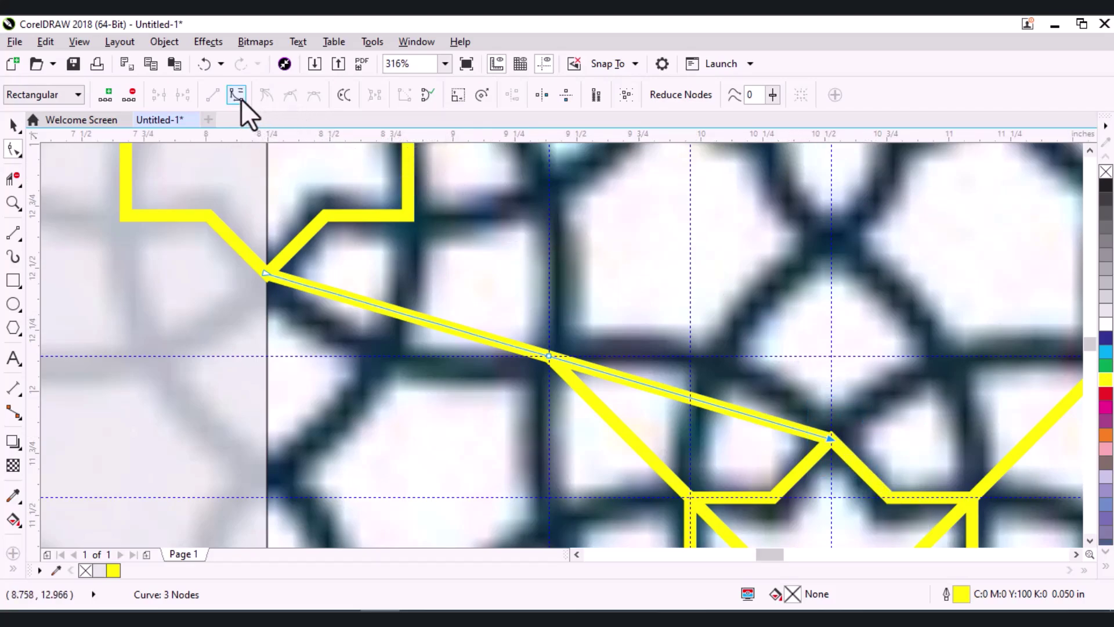
left_click(237, 96)
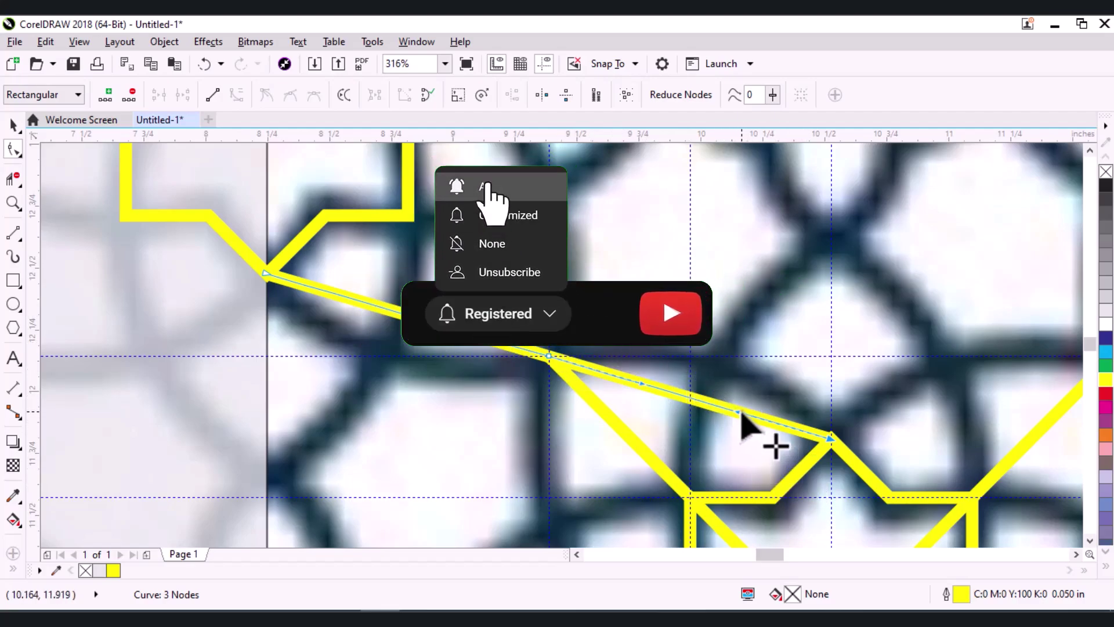
left_click_drag(741, 411, 744, 340)
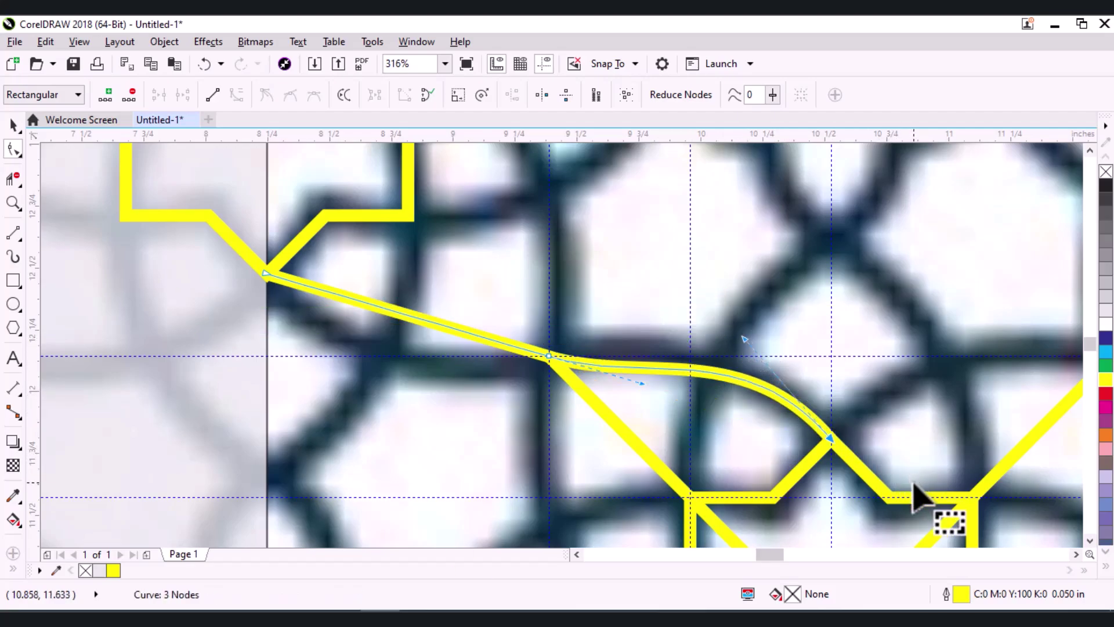
key("ctrl+z")
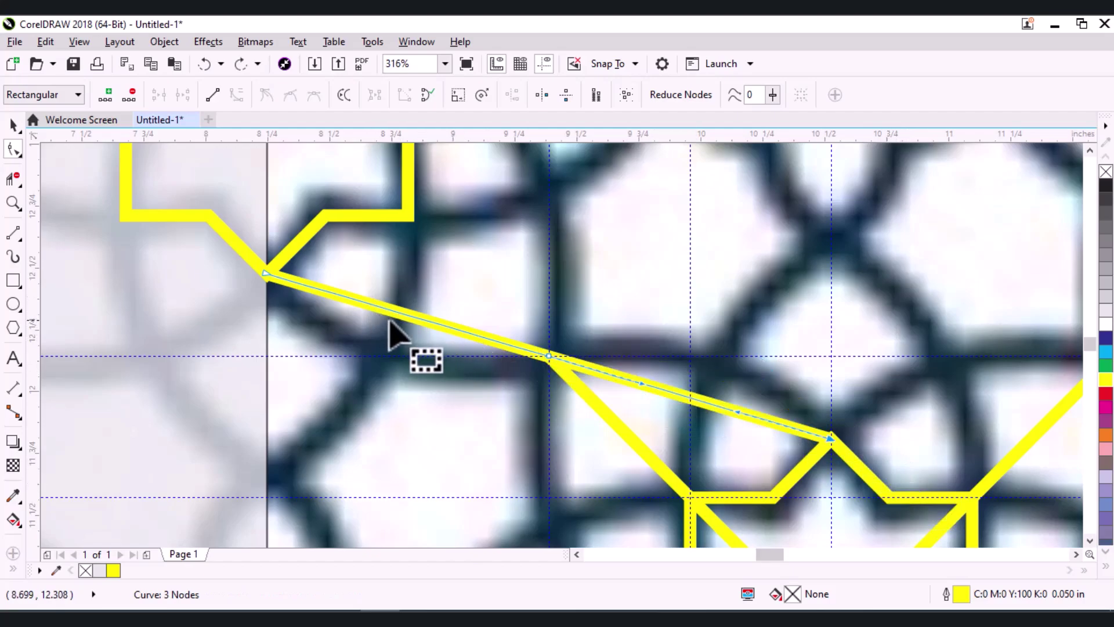
left_click(266, 273)
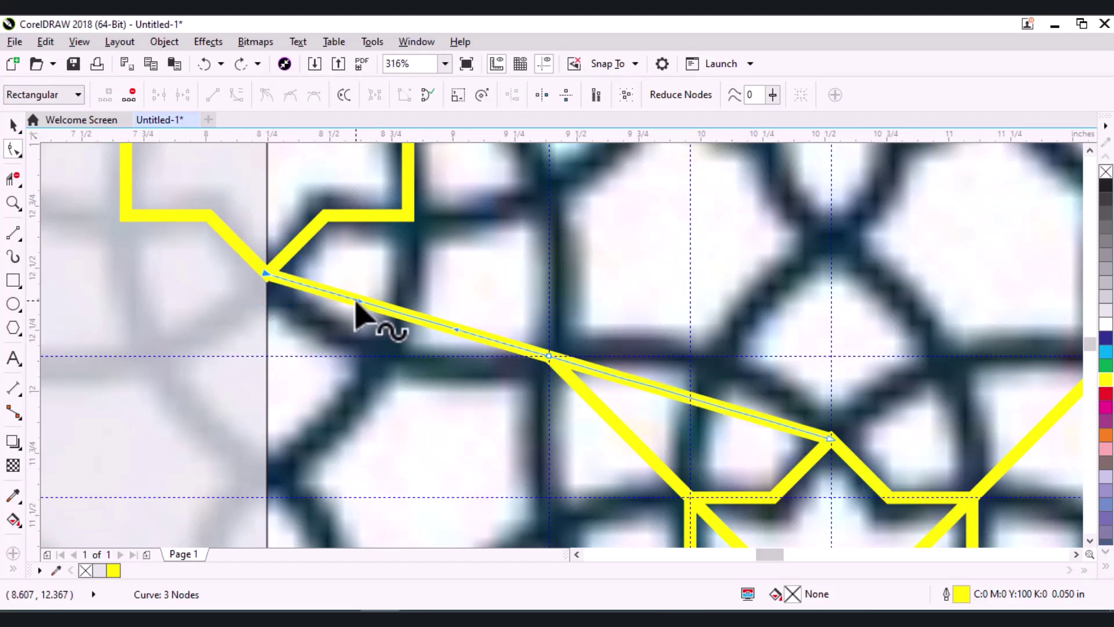
left_click_drag(345, 319, 343, 361)
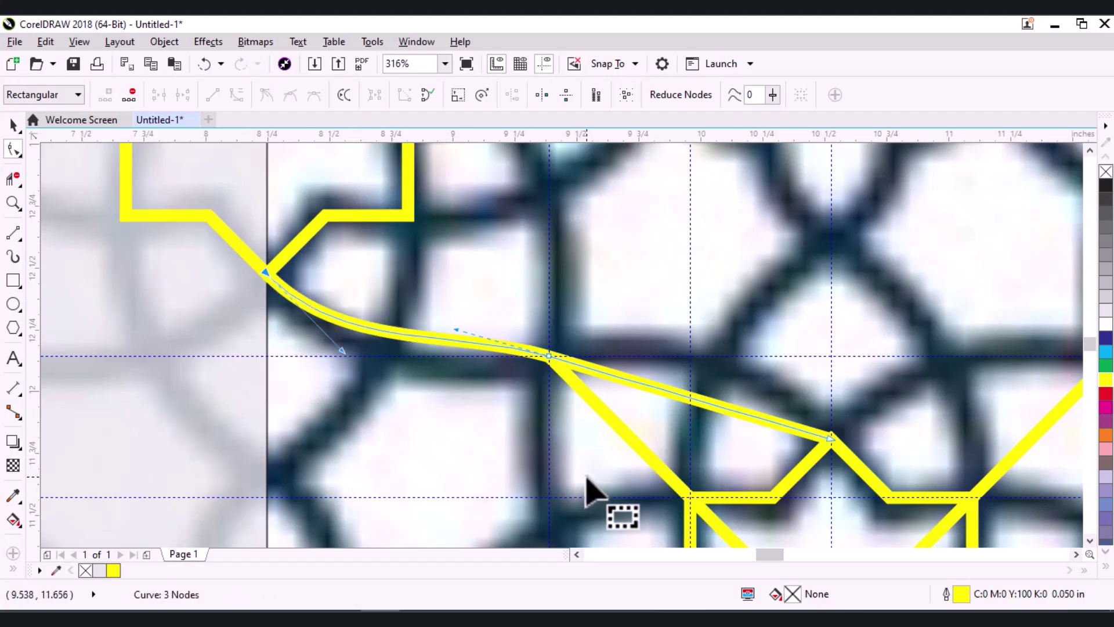
key("ctrl+z")
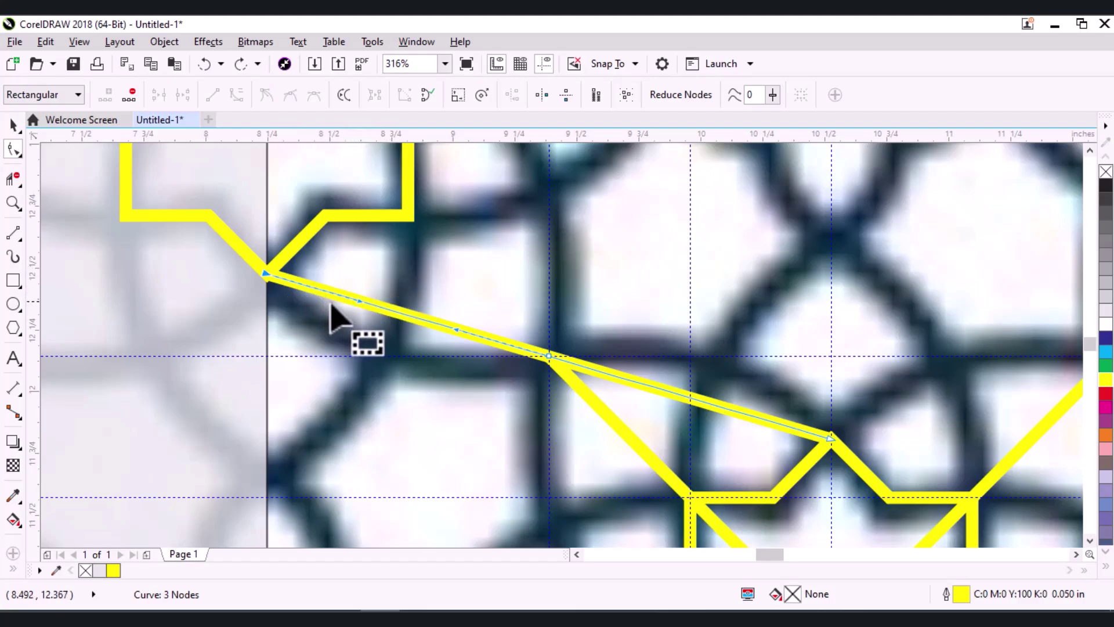
mouse_move(366, 303)
left_mouse_down()
mouse_move(200, 215)
mouse_move(352, 361)
left_mouse_up()
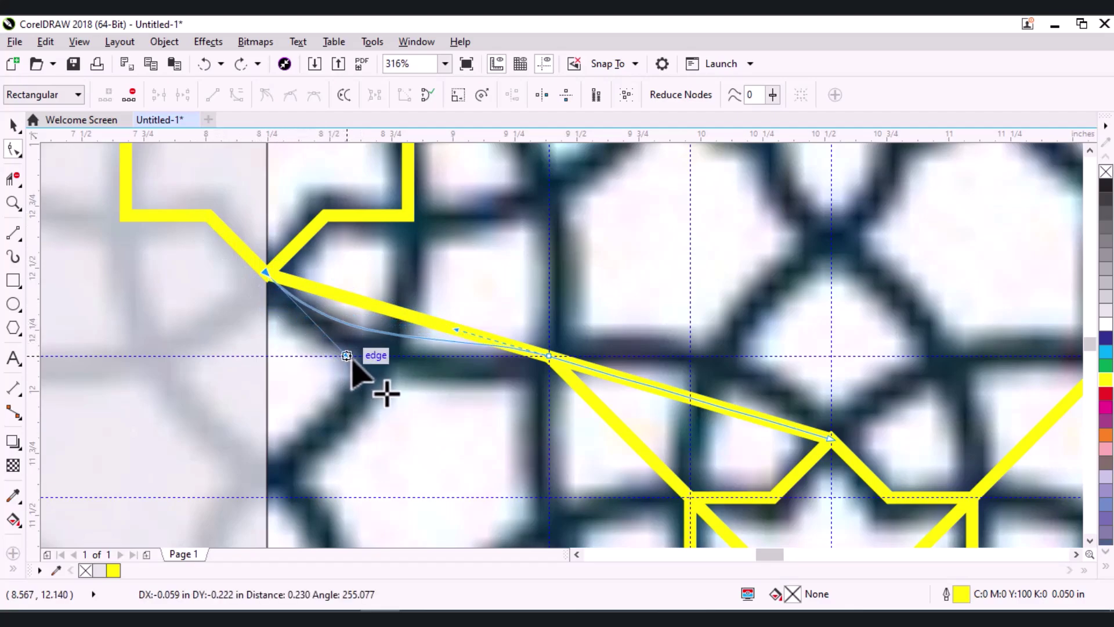
left_click_drag(351, 363, 360, 366)
key("ctrl+z")
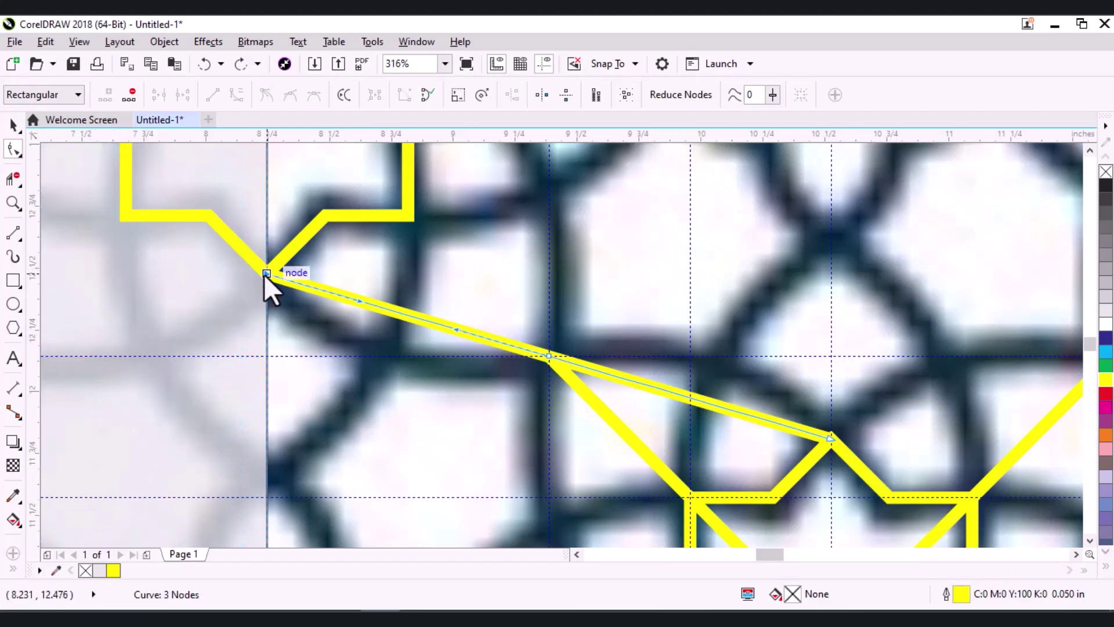
mouse_move(266, 274)
left_mouse_down()
mouse_move(275, 395)
mouse_move(267, 433)
left_mouse_up()
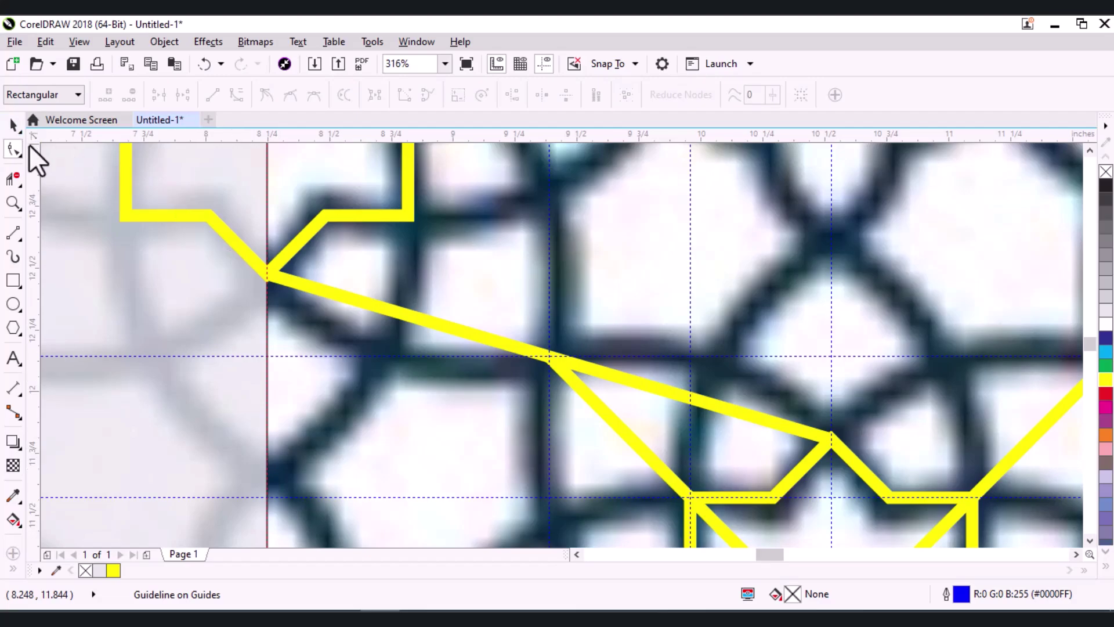
Rotate the vertical guideline to 135° and add a guideline at 315° through the right end node
key("space")
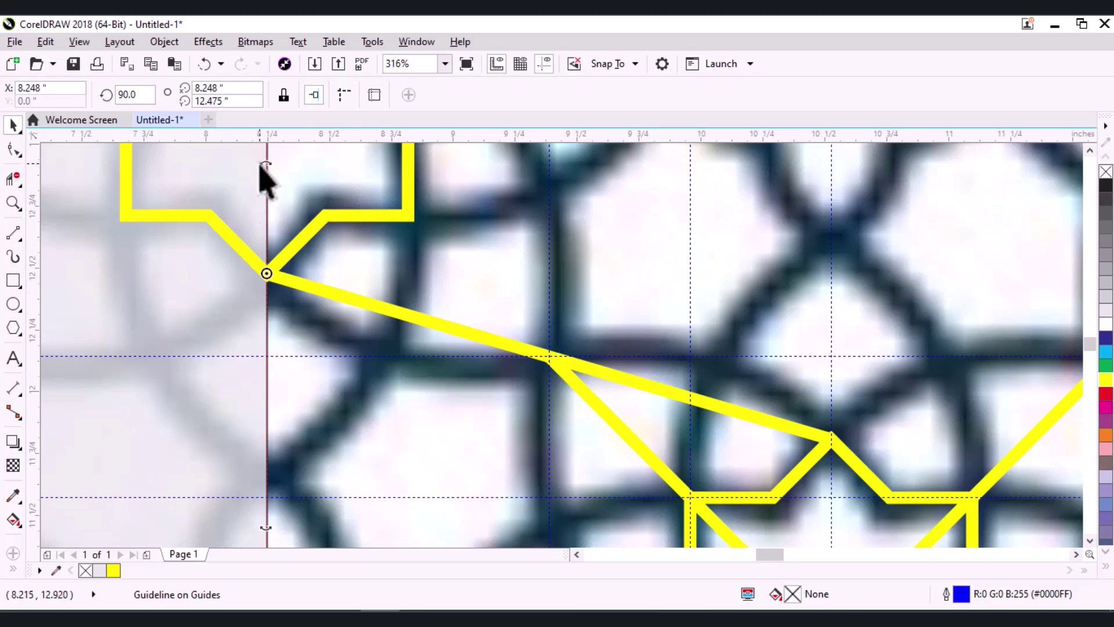
left_click_drag(267, 167, 211, 218)
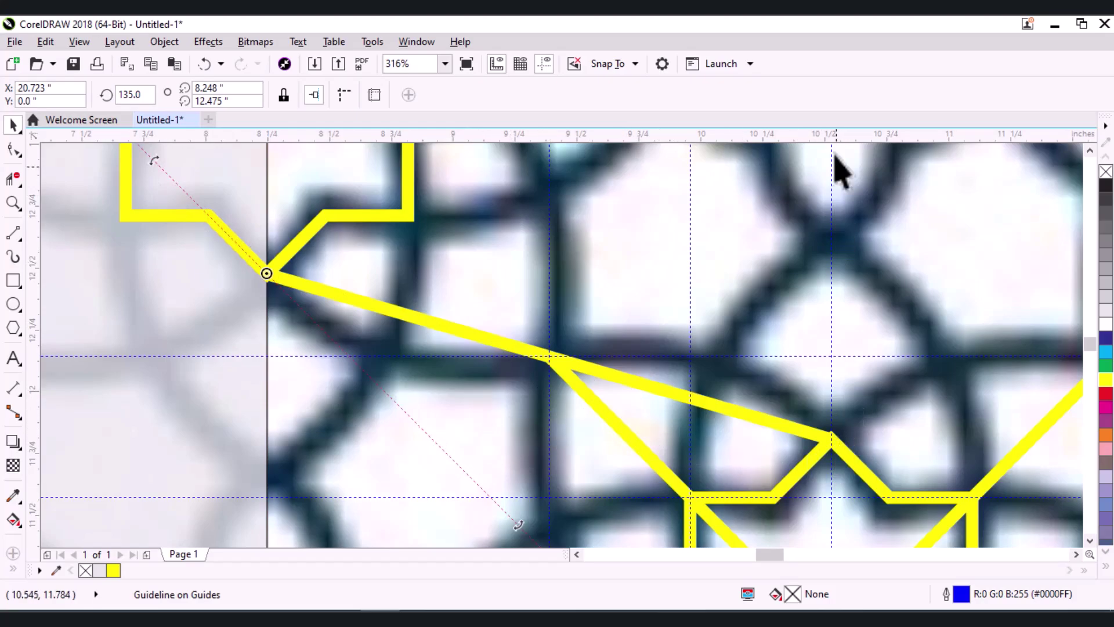
mouse_move(843, 138)
left_mouse_down()
mouse_move(846, 419)
mouse_move(834, 441)
left_mouse_up()
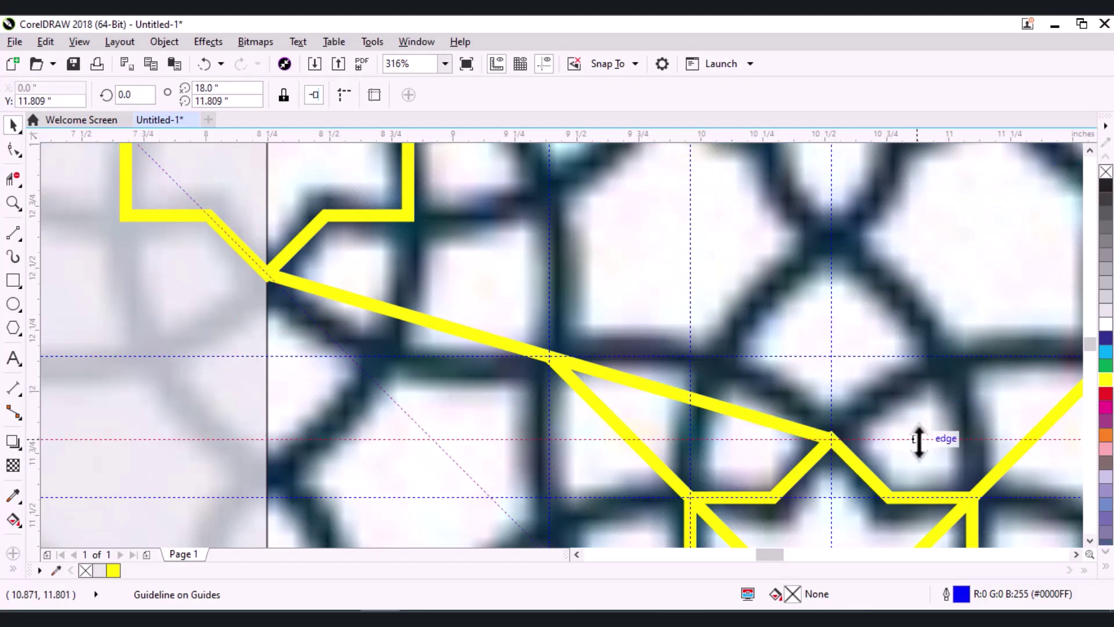
left_click(940, 439)
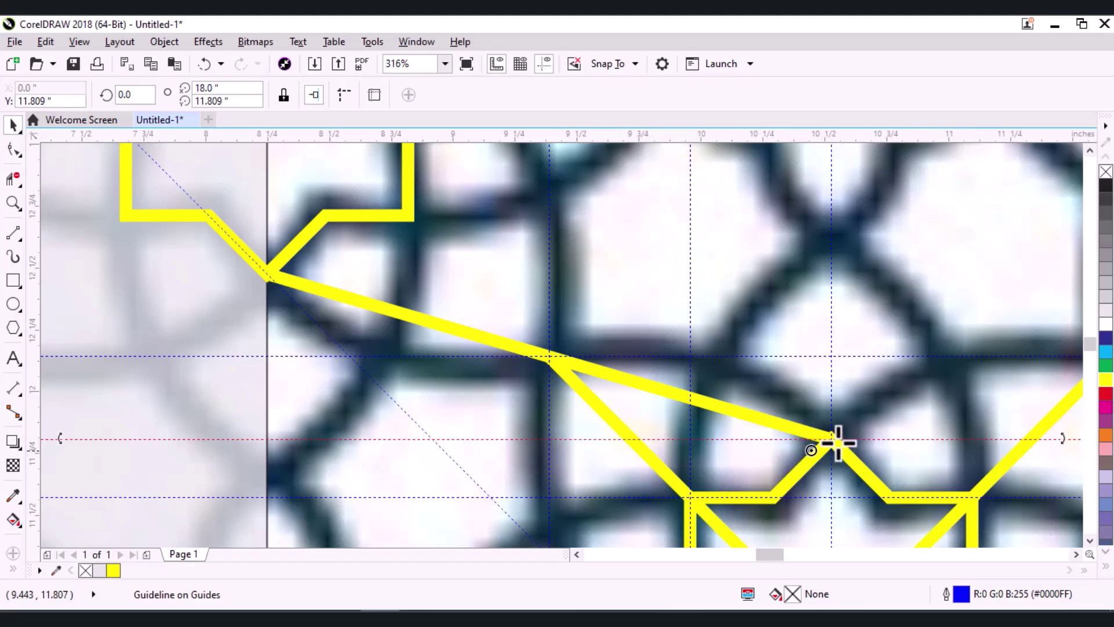
left_click_drag(839, 443, 833, 439)
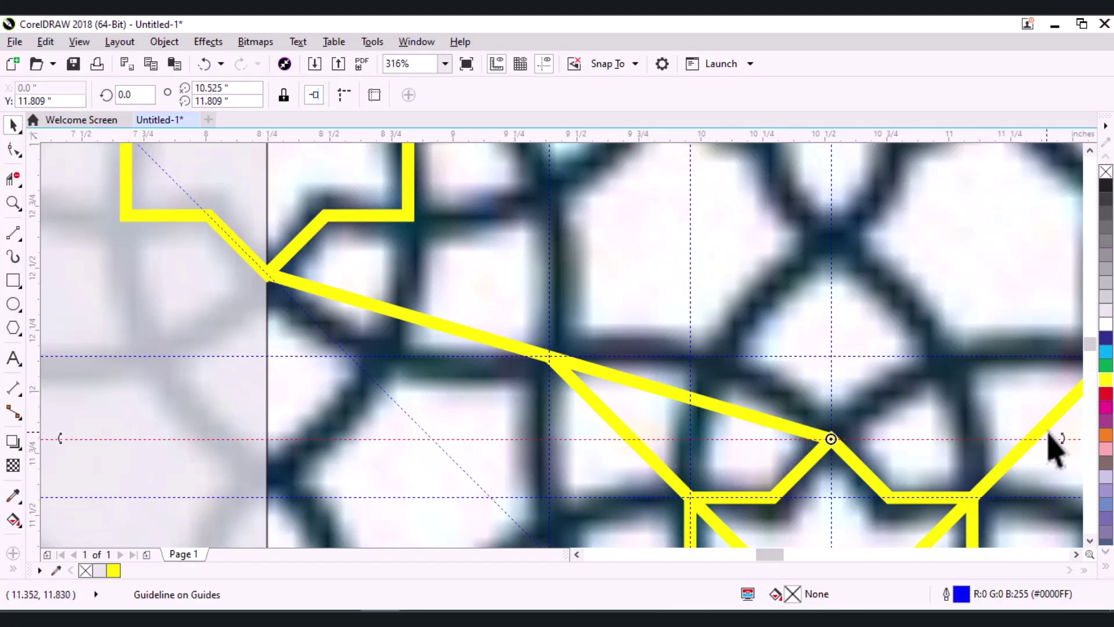
mouse_move(1064, 439)
left_mouse_down()
mouse_move(868, 477)
mouse_move(877, 491)
left_mouse_up()
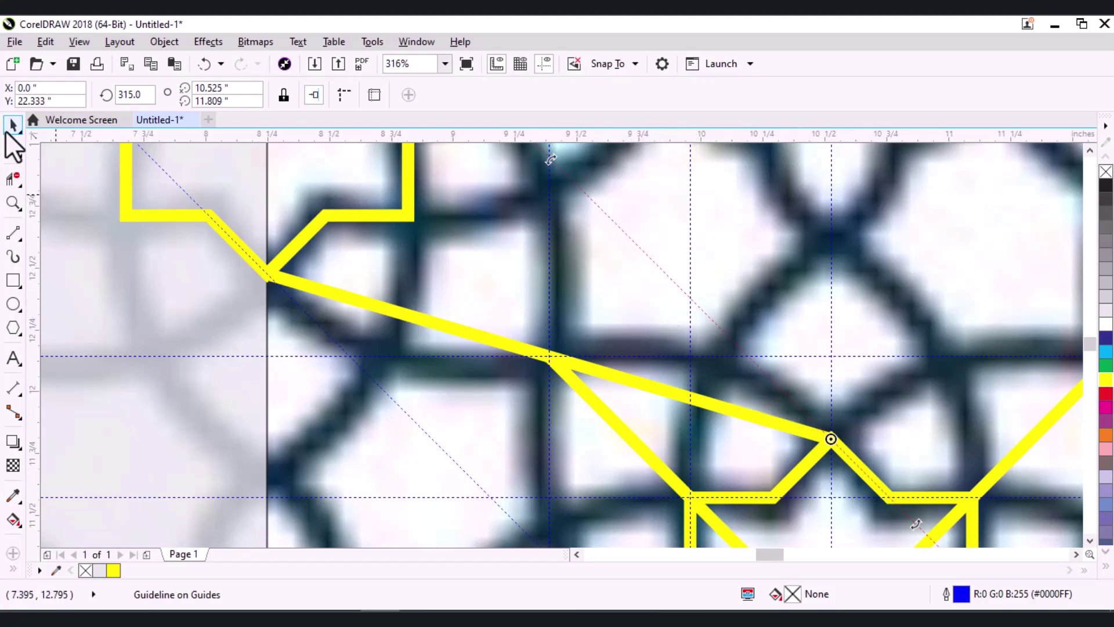
Bend the diagonal's first segment into a curve along the lattice arch
left_click(8, 152)
left_click(358, 300)
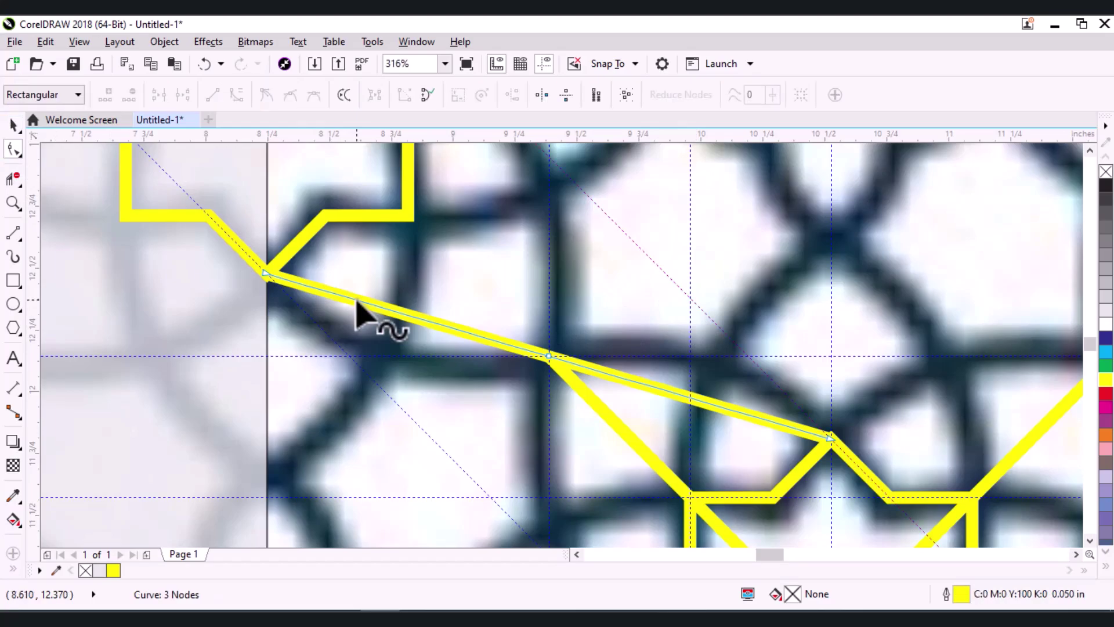
left_click(360, 302)
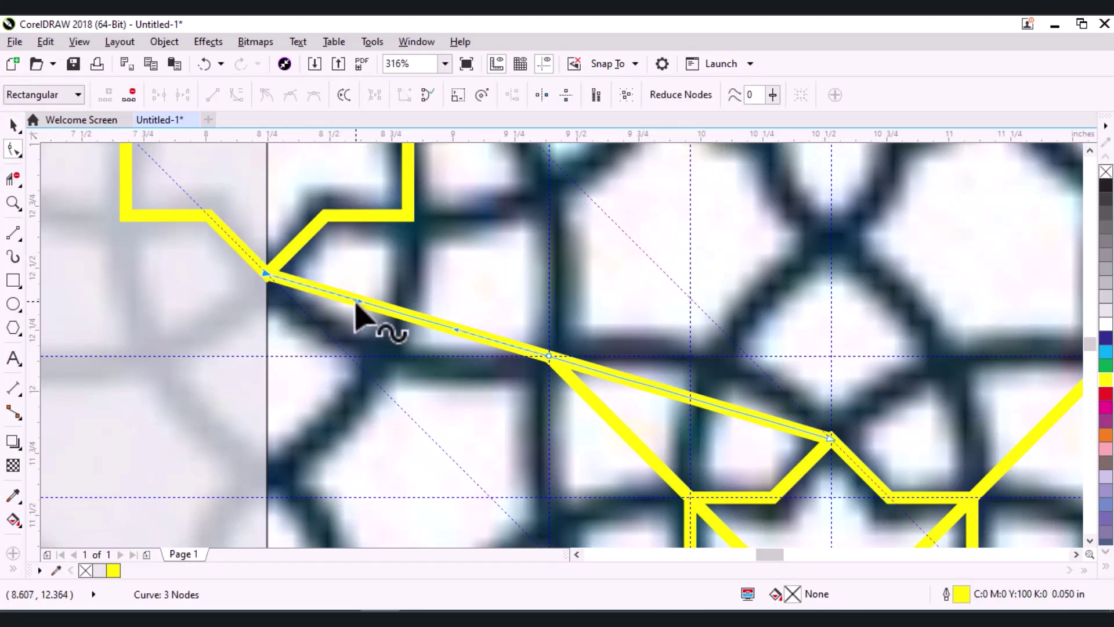
left_click_drag(358, 302, 334, 342)
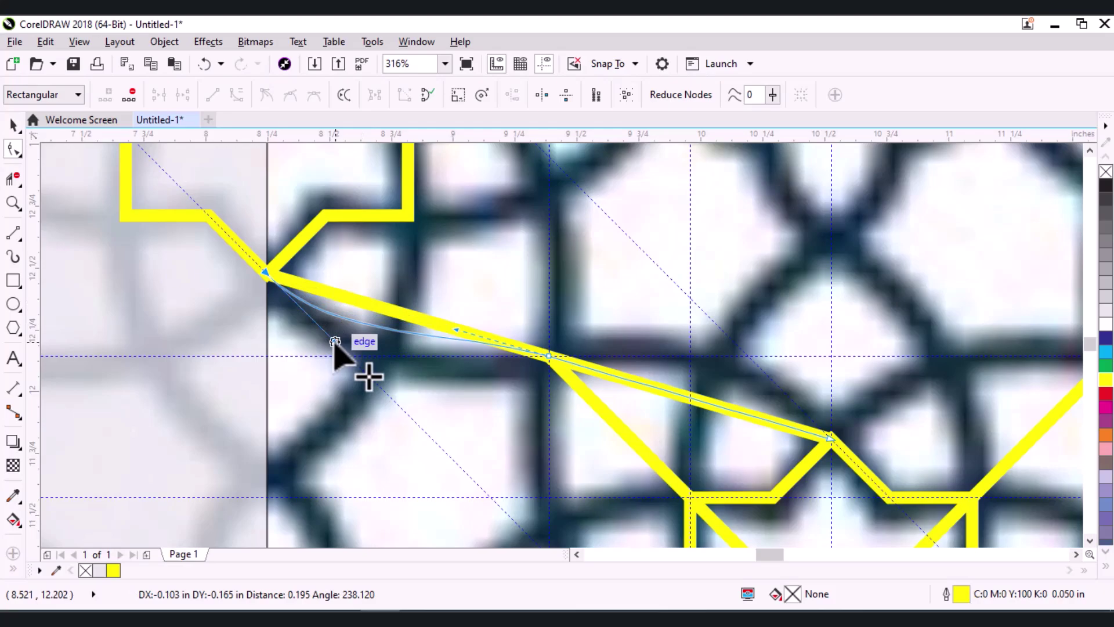
left_click_drag(334, 341, 348, 355)
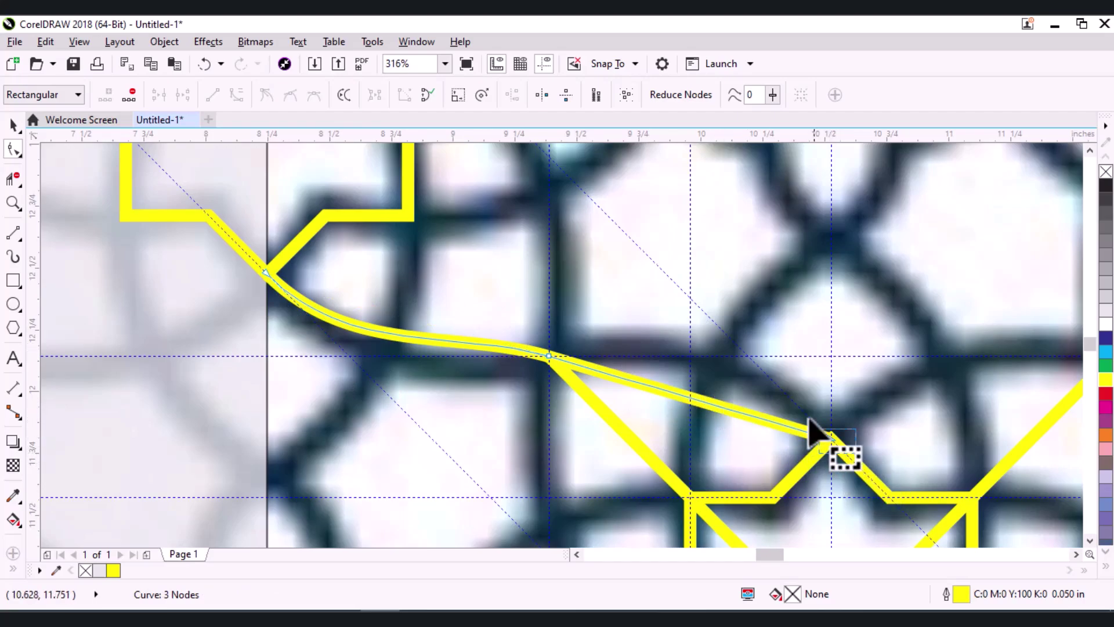
Bend the second segment and adjust its handles into a smooth S-curve
left_click(738, 412)
left_click_drag(737, 412, 747, 356)
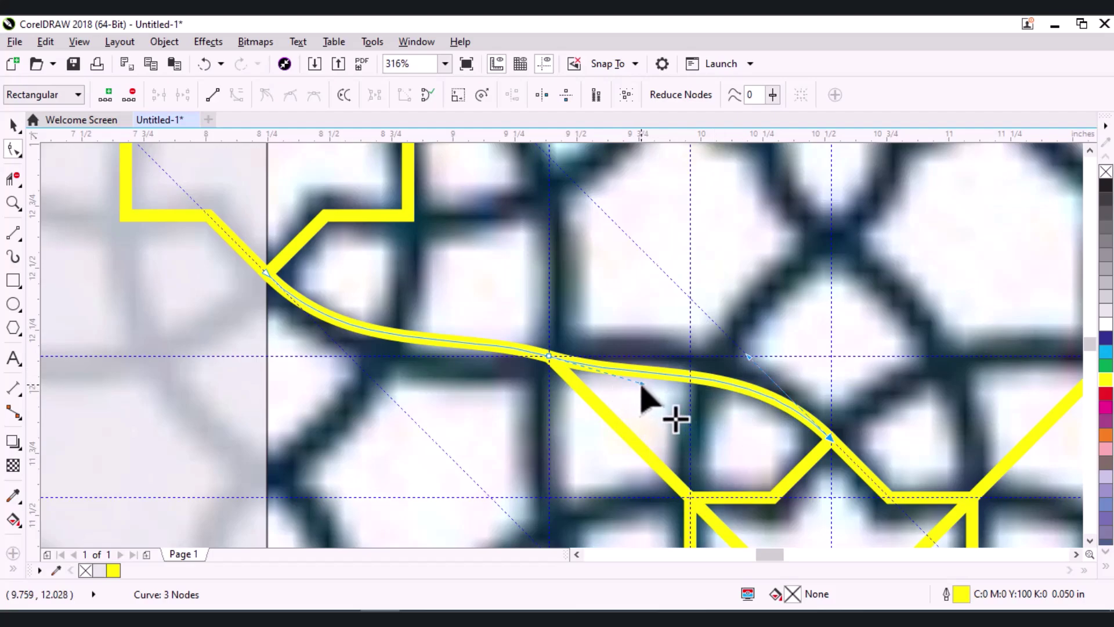
left_click_drag(643, 381, 651, 357)
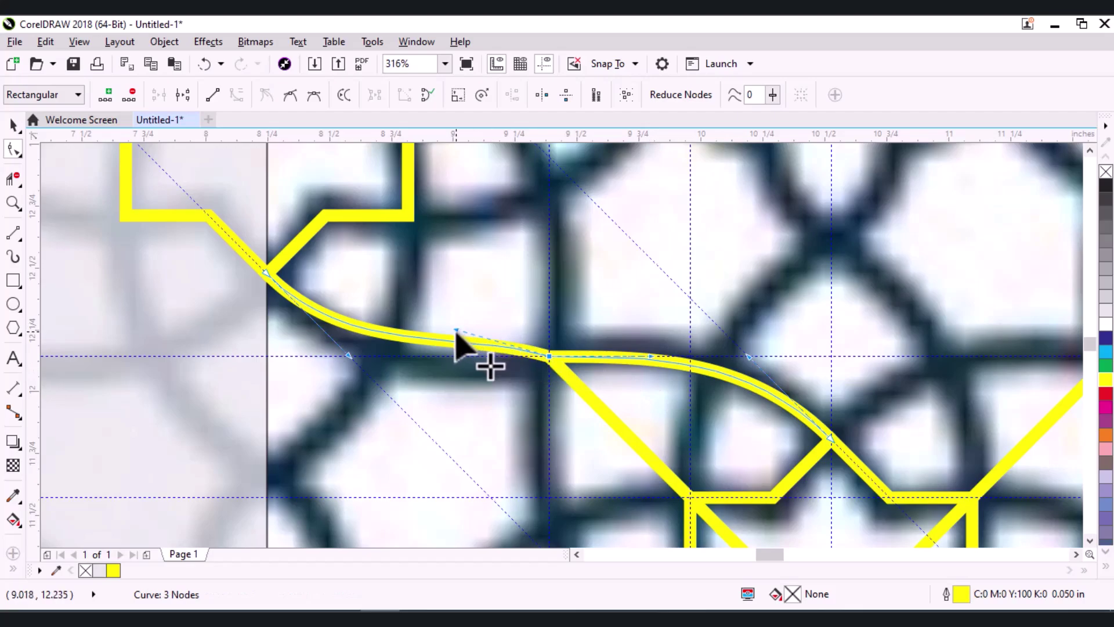
left_click_drag(457, 330, 446, 356)
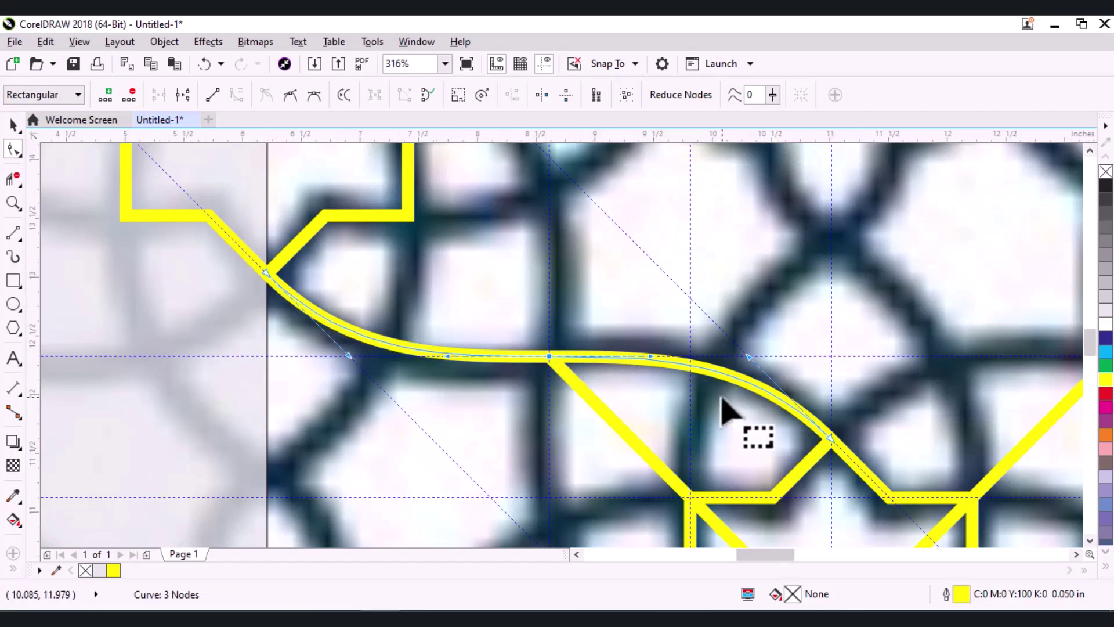
scroll(722, 408, "down", 2)
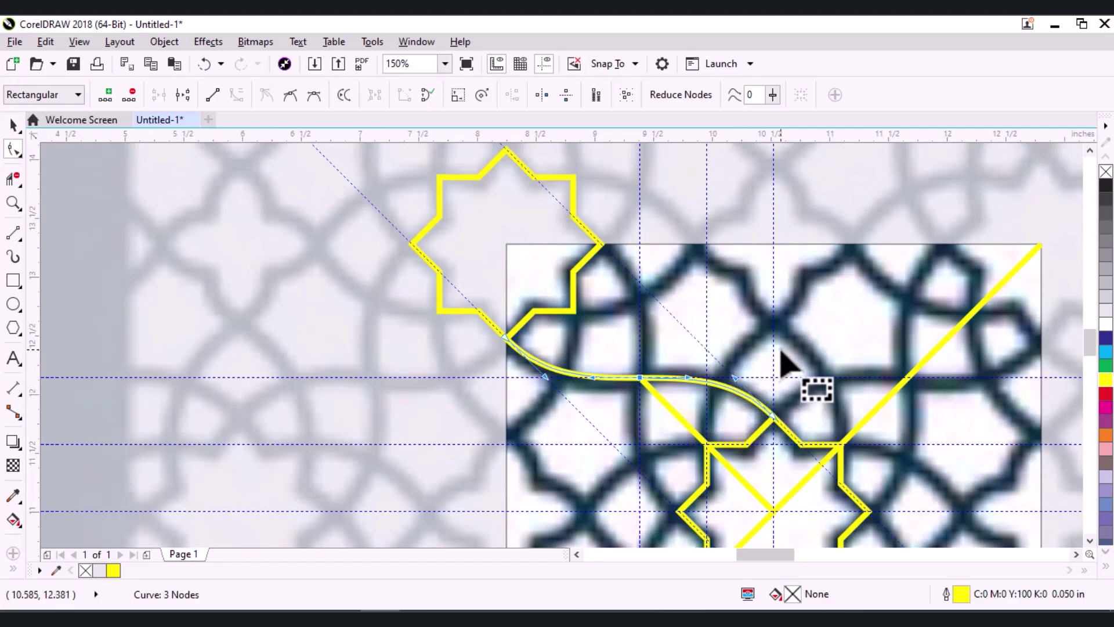
left_click(14, 129)
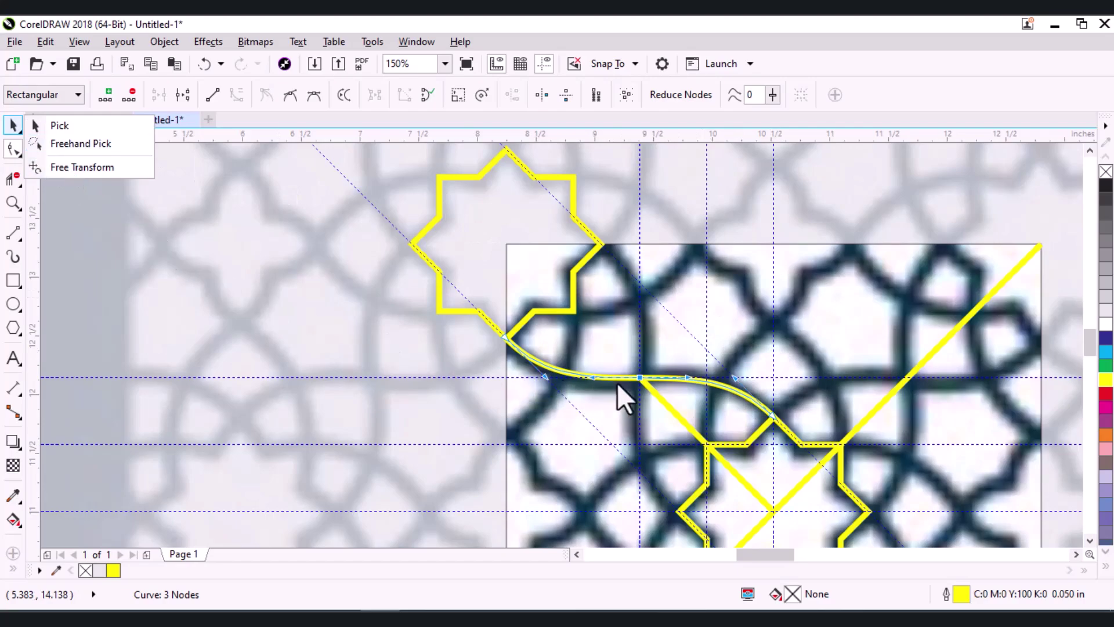
Add a copy of the S-shaped arch rotated 270° and mirrored horizontally, crossing the original at centre
left_click(60, 126)
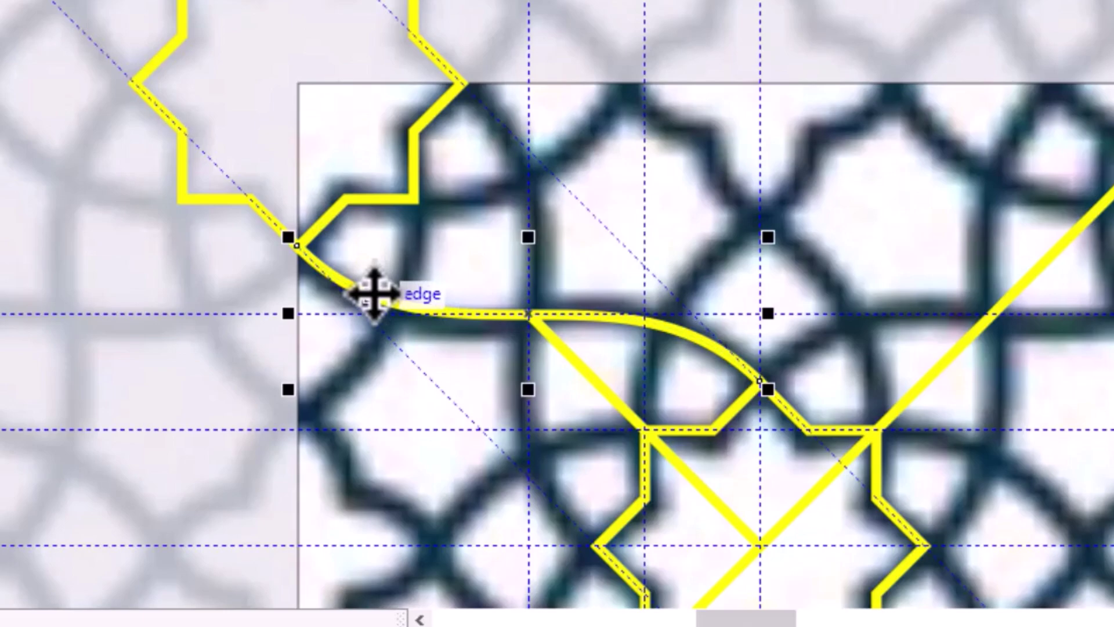
left_click(378, 292)
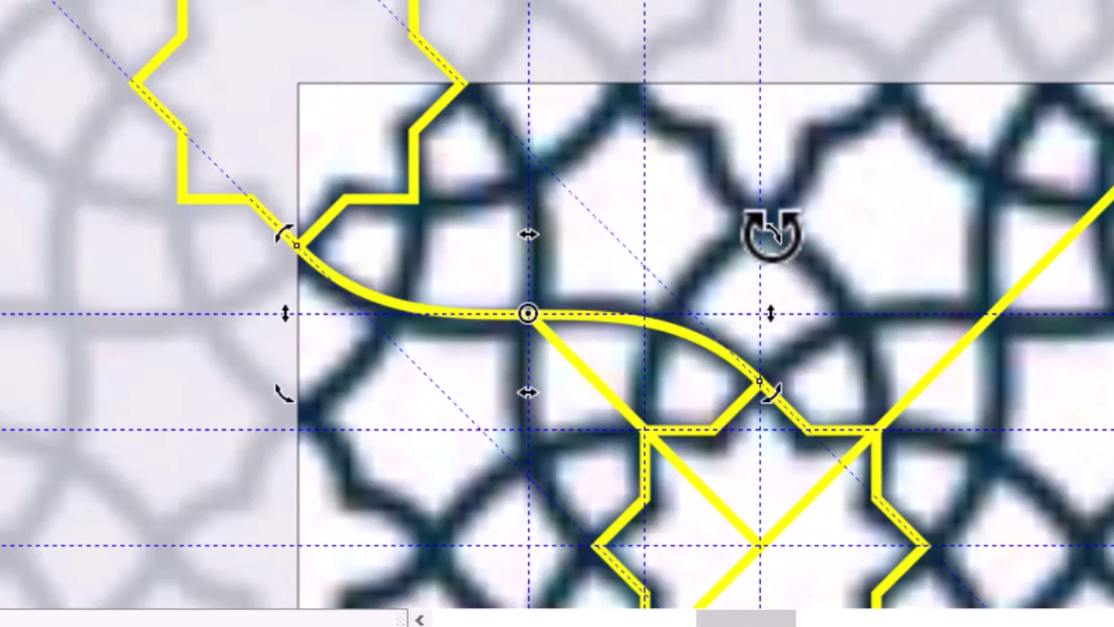
mouse_move(773, 234)
left_mouse_down()
mouse_move(746, 284)
mouse_move(567, 480)
left_mouse_up()
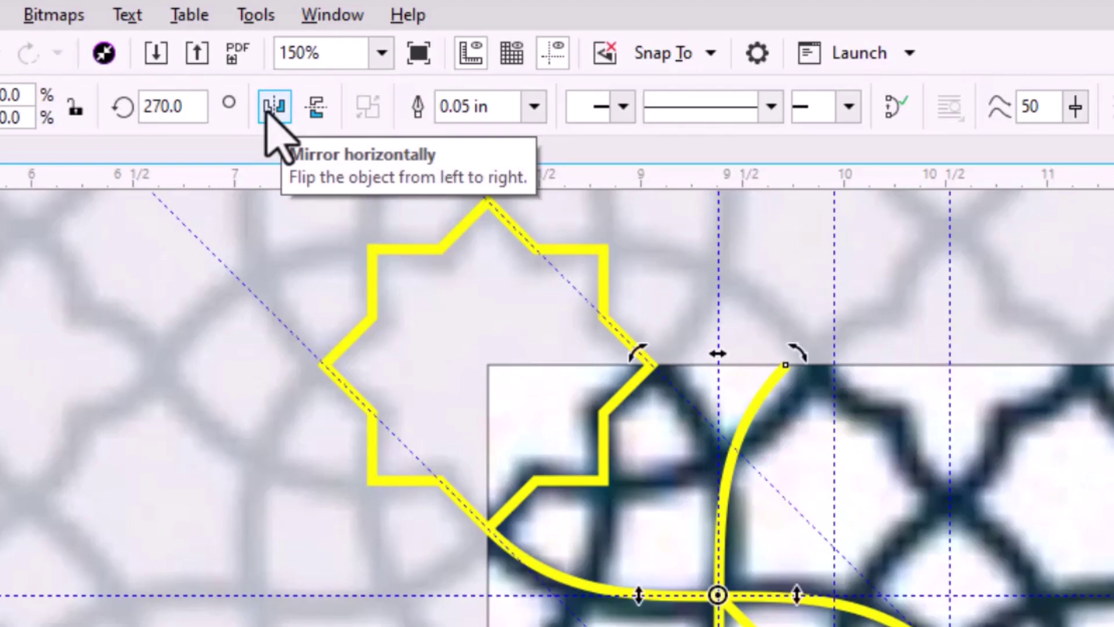
left_click(273, 105)
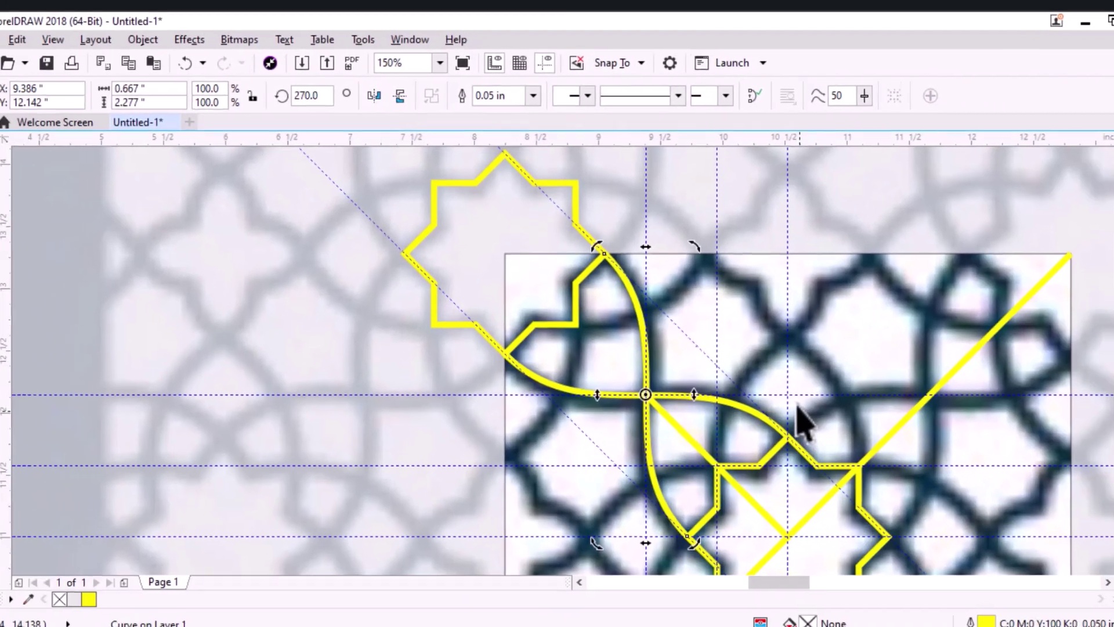
Select the upright and horizontal S-curve arches and combine them into one curve
key("z")
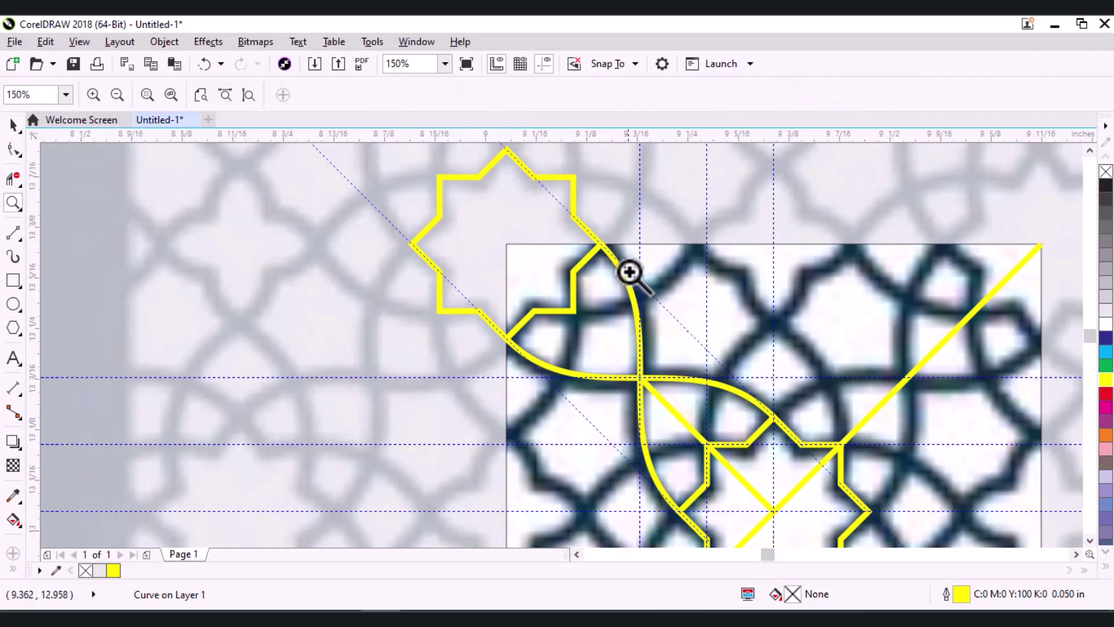
scroll(621, 255, "up", 5)
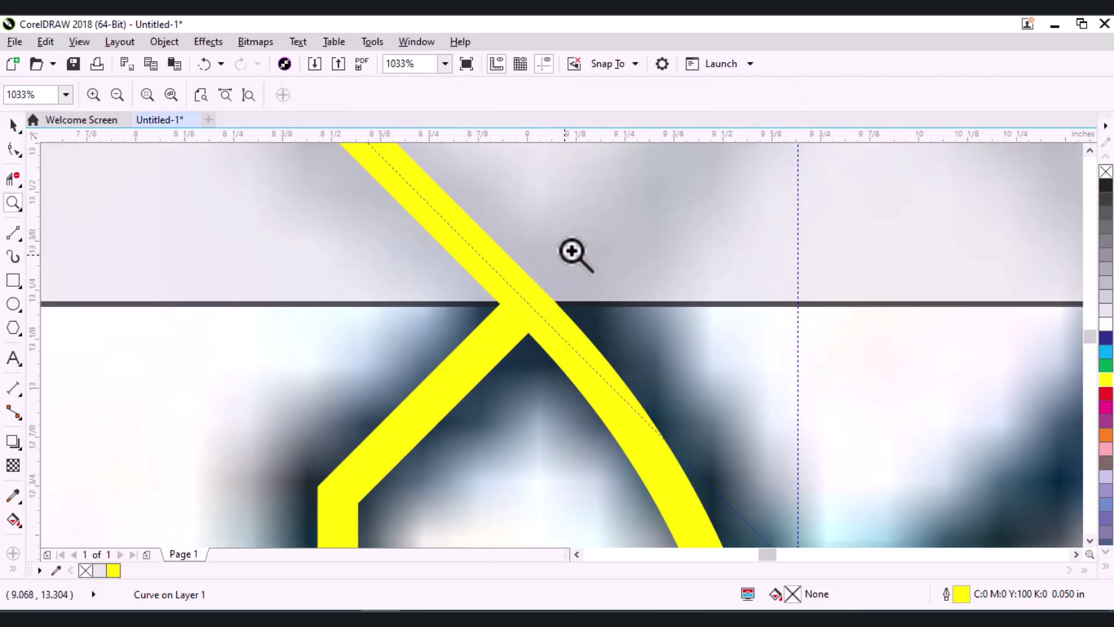
scroll(573, 252, "down", 4)
scroll(573, 250, "down", 1)
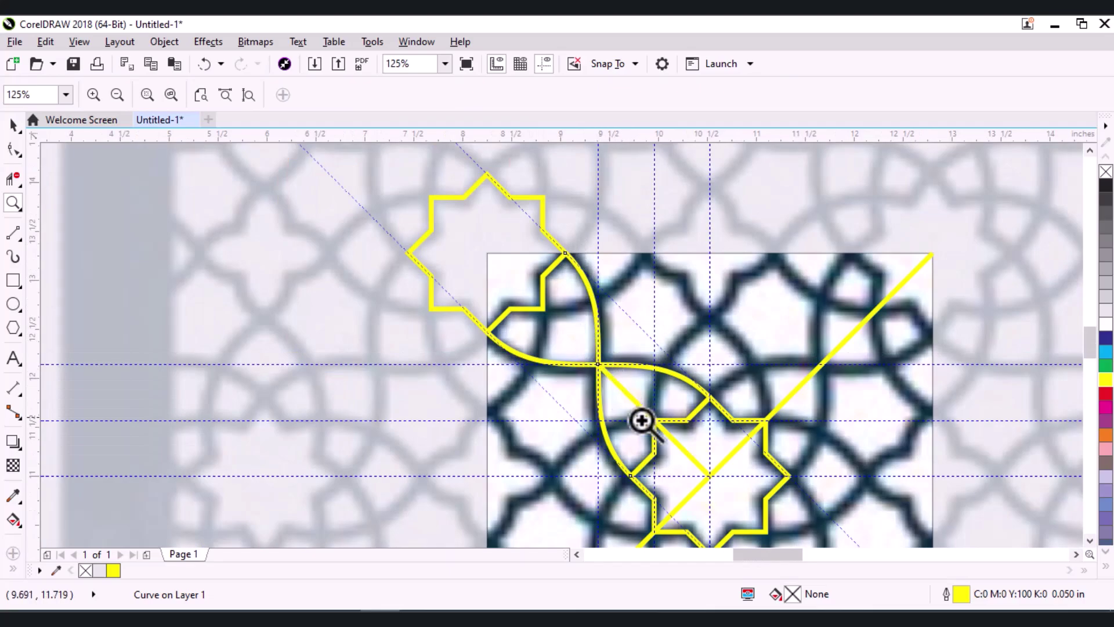
scroll(673, 447, "down", 1)
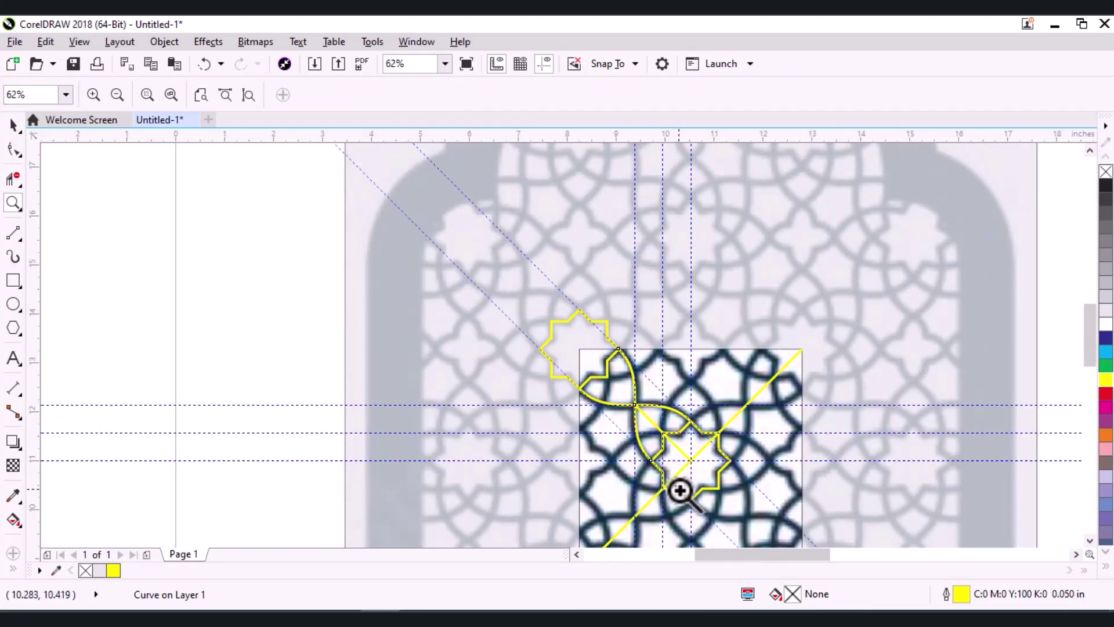
scroll(667, 388, "down", 1)
scroll(670, 432, "up", 1)
scroll(671, 429, "up", 1)
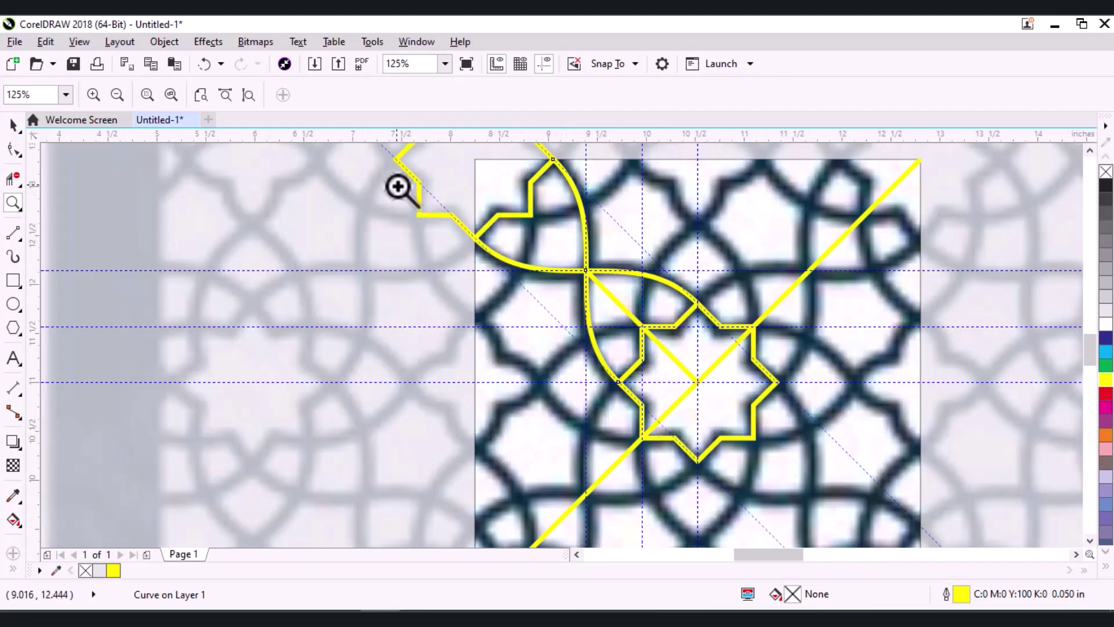
left_click(13, 124)
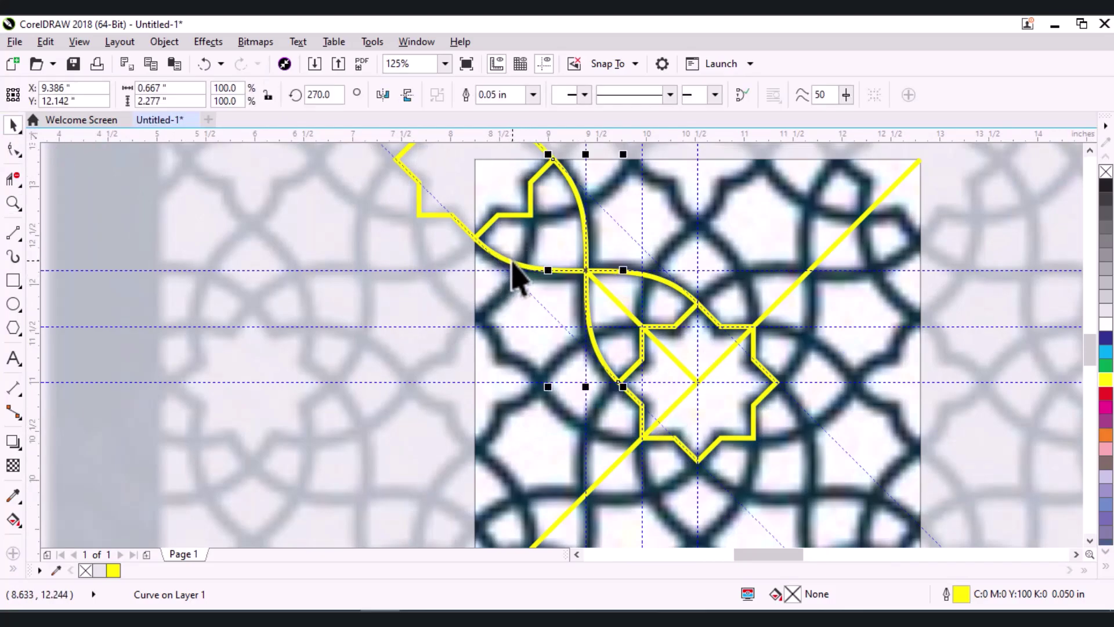
left_click(510, 258, "shift")
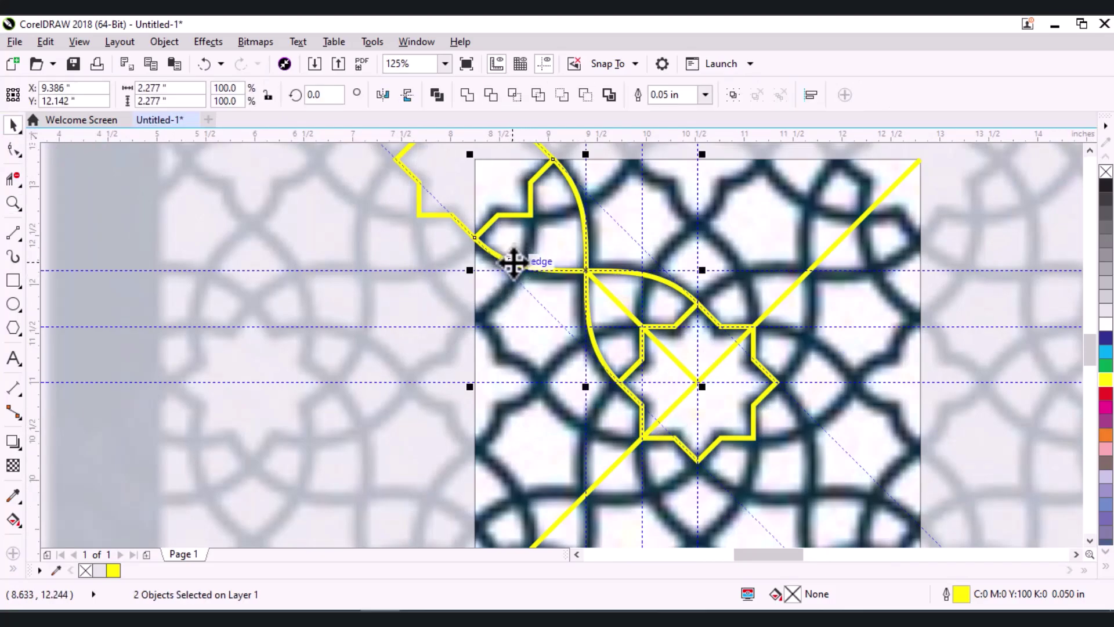
left_click(441, 93)
left_click(585, 268)
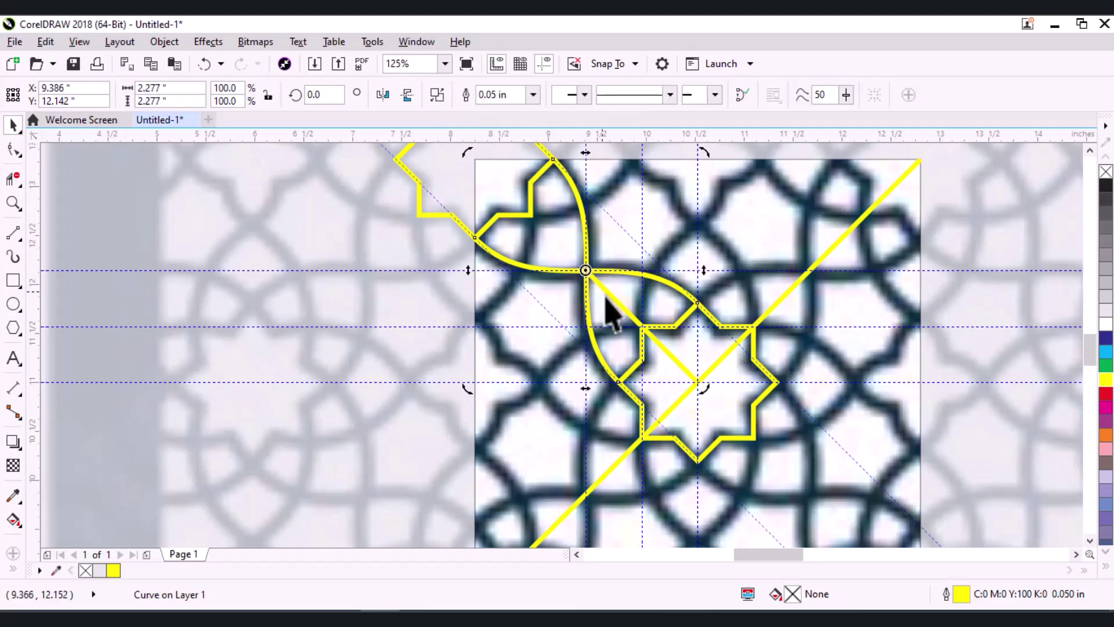
Duplicate the combined arches rotated 315° about the eight-point star's centre node
left_click_drag(586, 270, 607, 291)
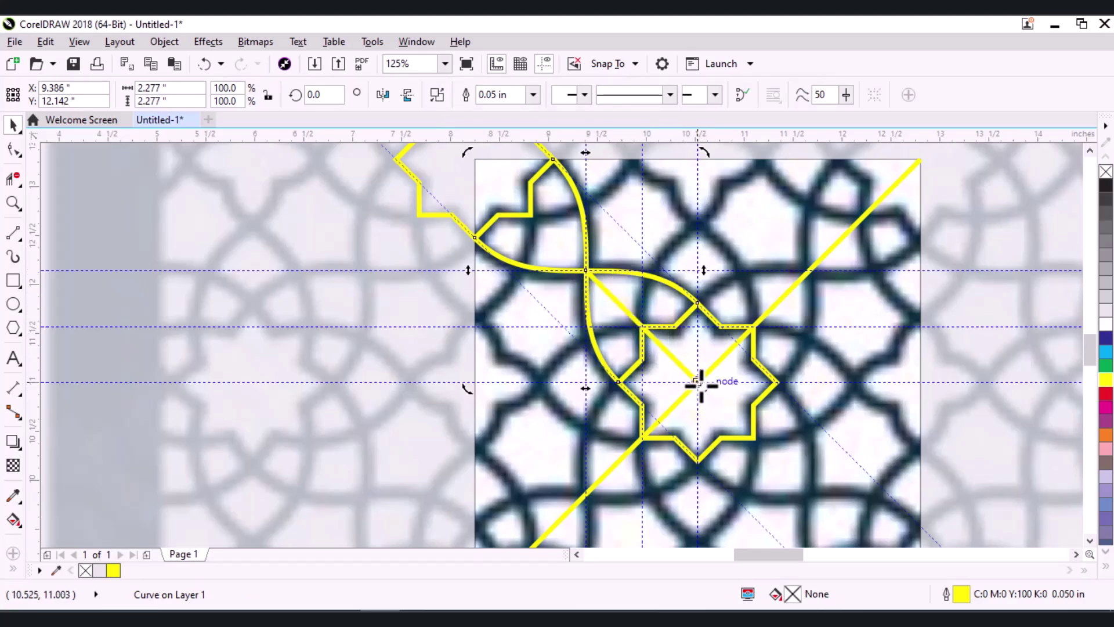
left_click_drag(704, 153, 822, 292)
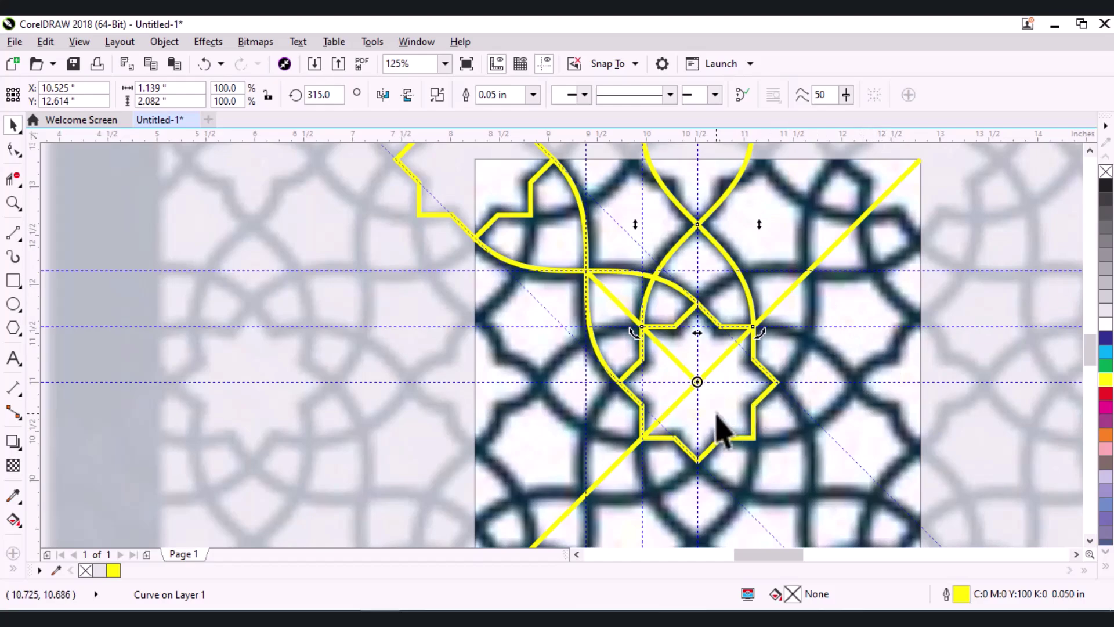
scroll(720, 429, "down", 1)
scroll(726, 296, "up", 1)
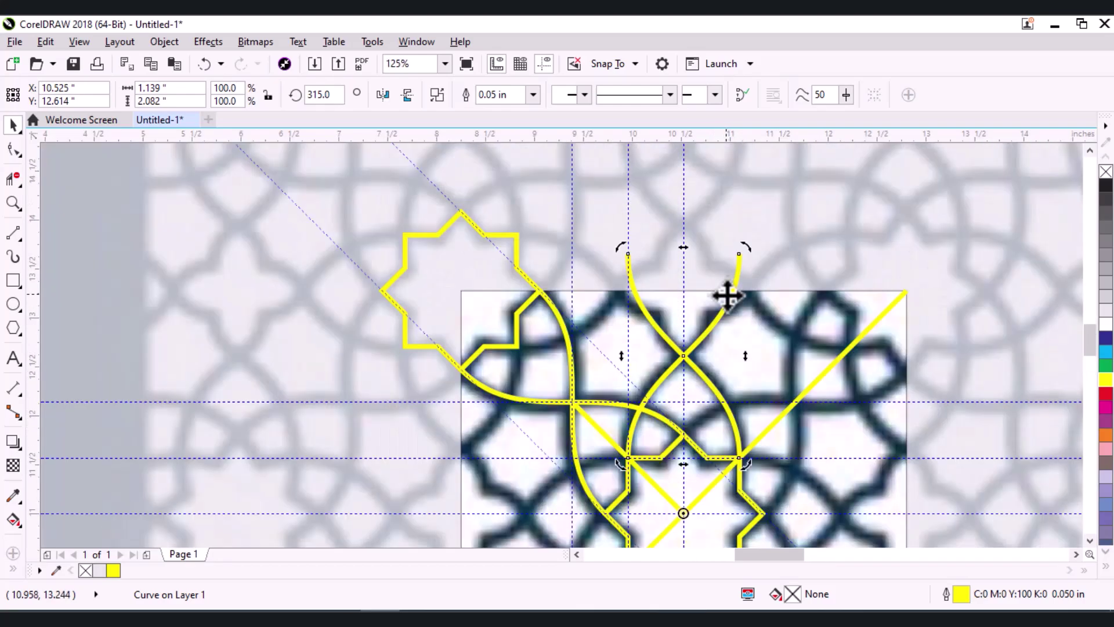
scroll(722, 299, "up", 1)
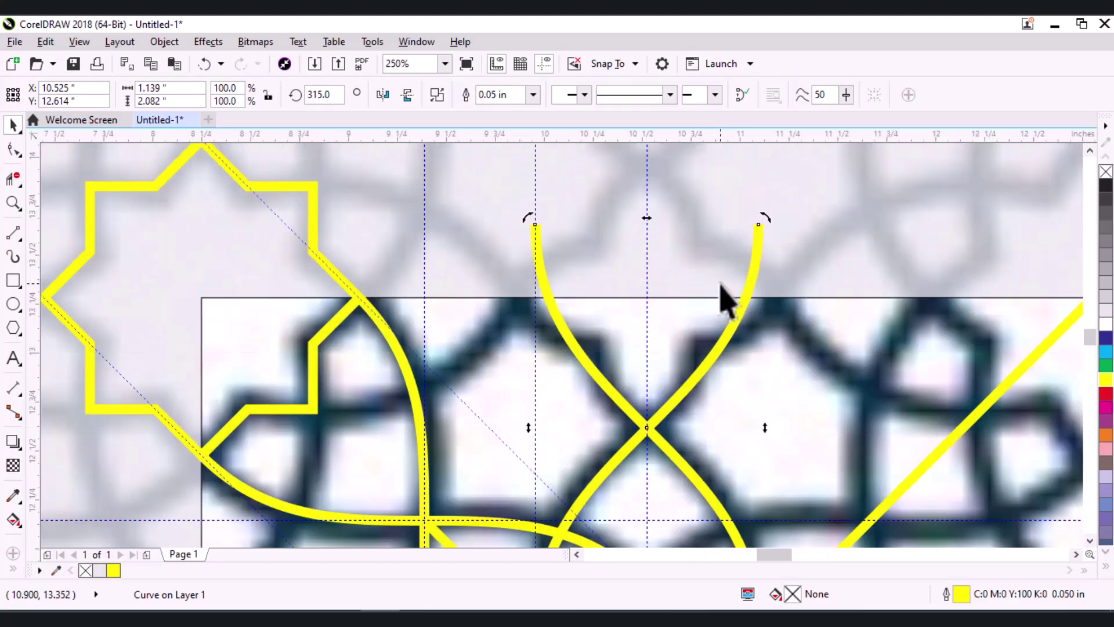
Trim away the right arch's tail and the arch pieces beyond the crossing, leaving a pointed arch
left_click(12, 180)
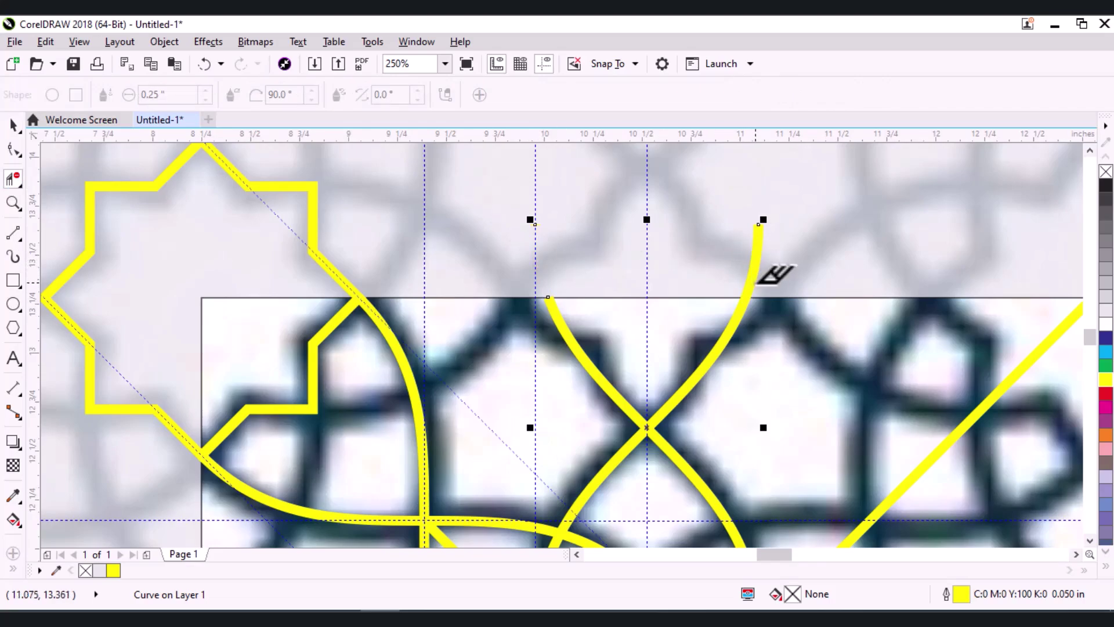
left_click(755, 270)
left_click(730, 329)
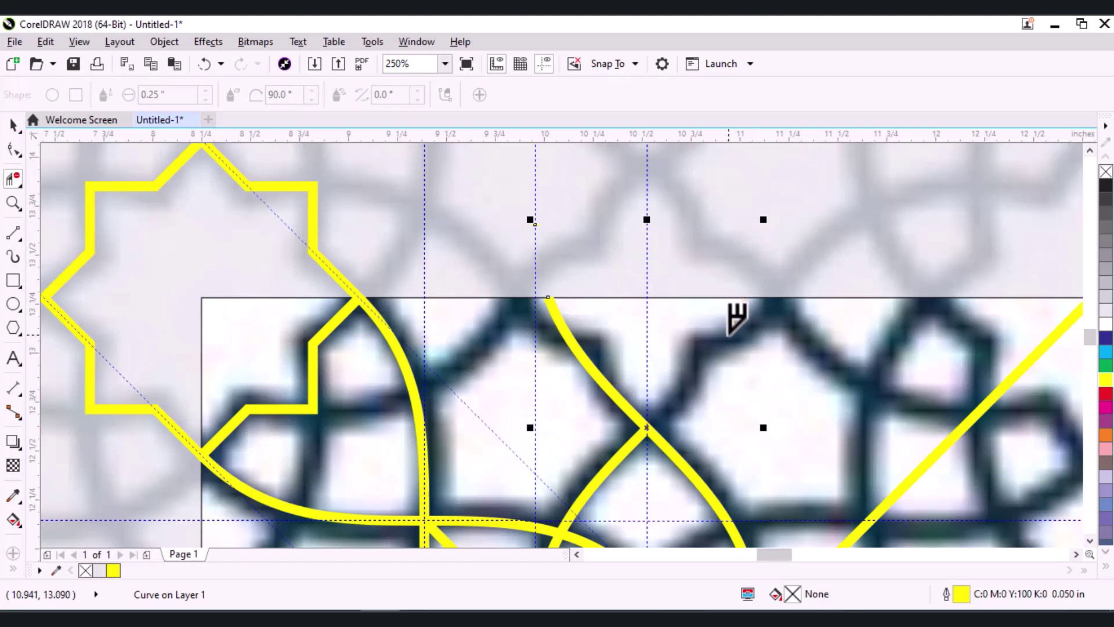
left_click(598, 371)
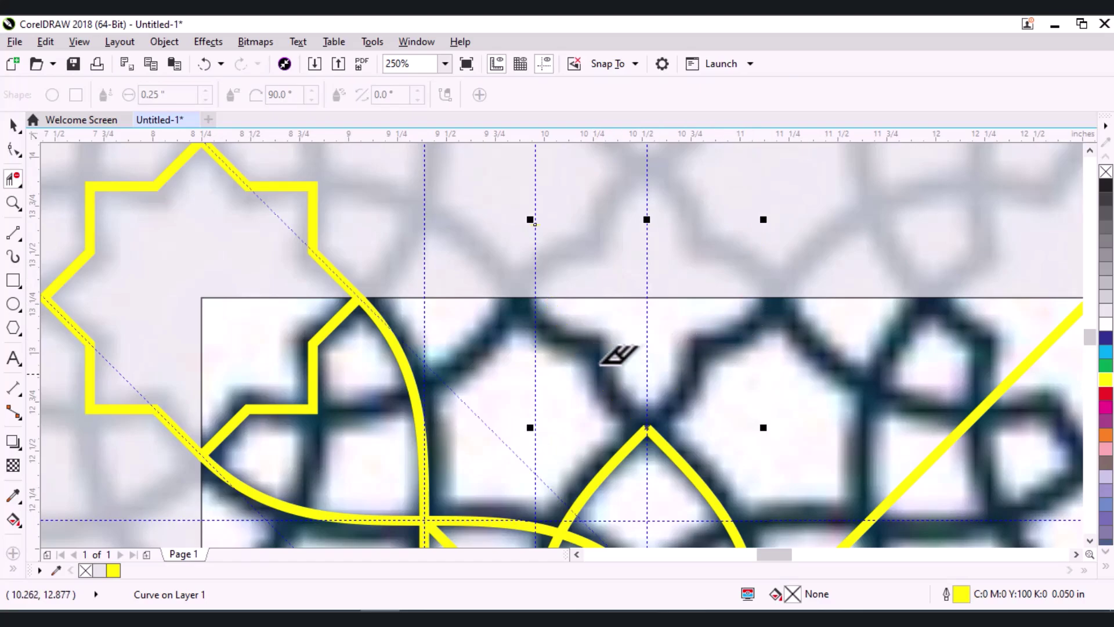
scroll(684, 262, "down", 2)
scroll(667, 293, "down", 1)
Inspect the trimmed pointed arch above the eight-point star, then deselect it
scroll(662, 296, "up", 1)
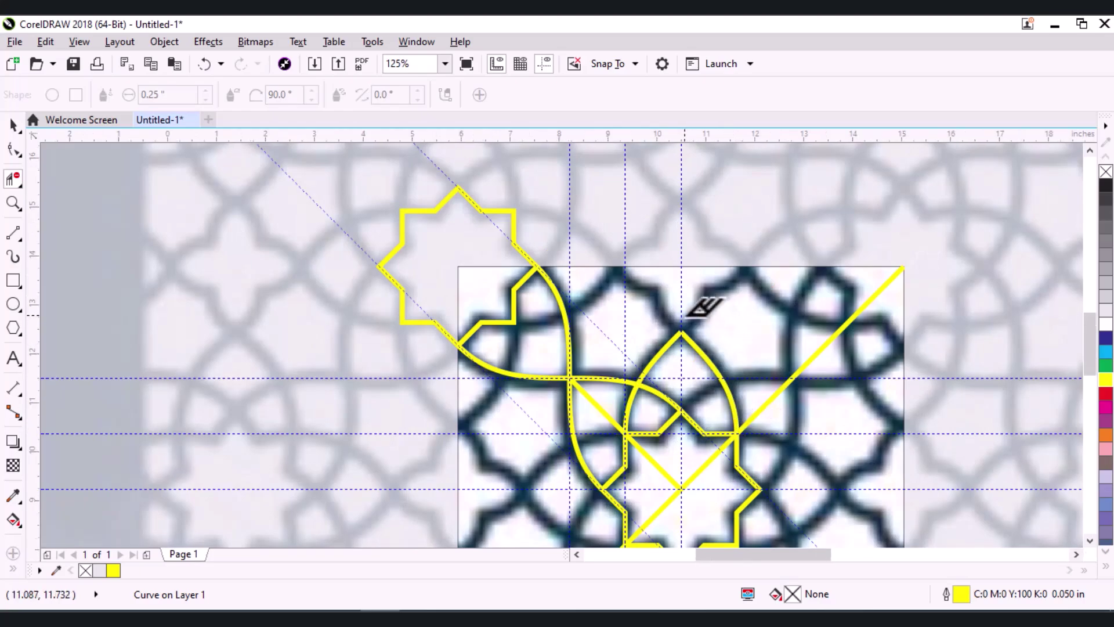
scroll(697, 308, "down", 1)
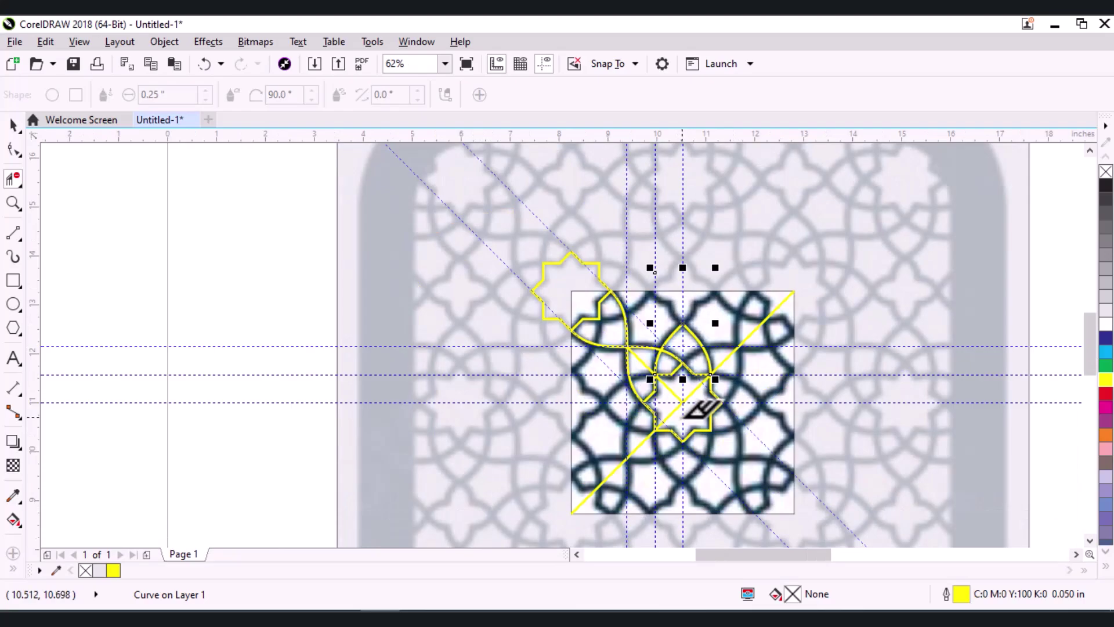
scroll(702, 407, "up", 1)
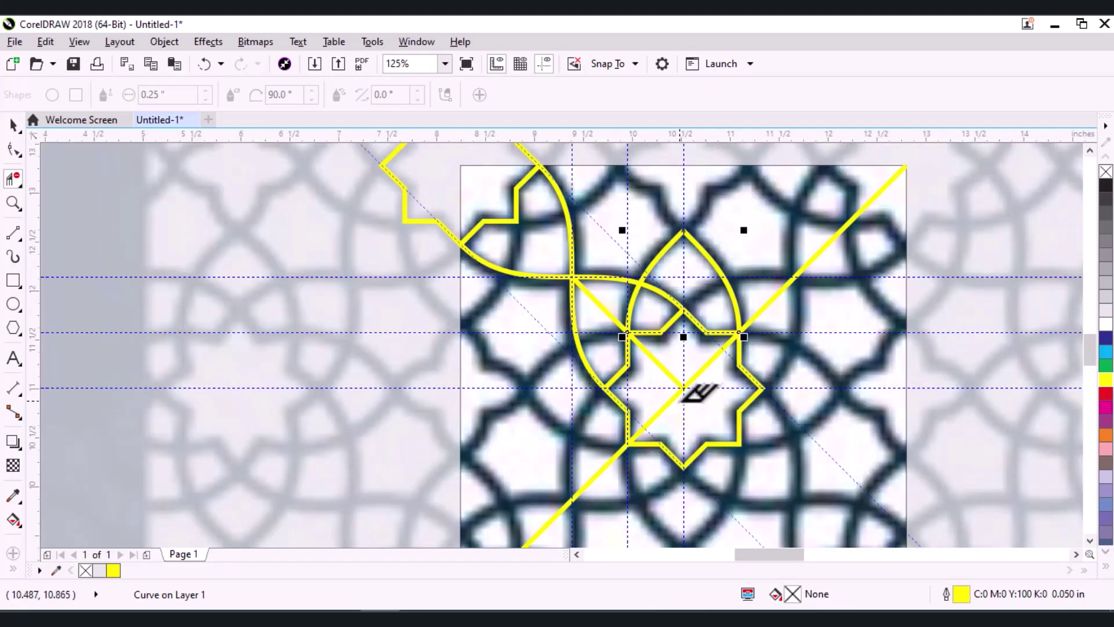
scroll(697, 394, "down", 1)
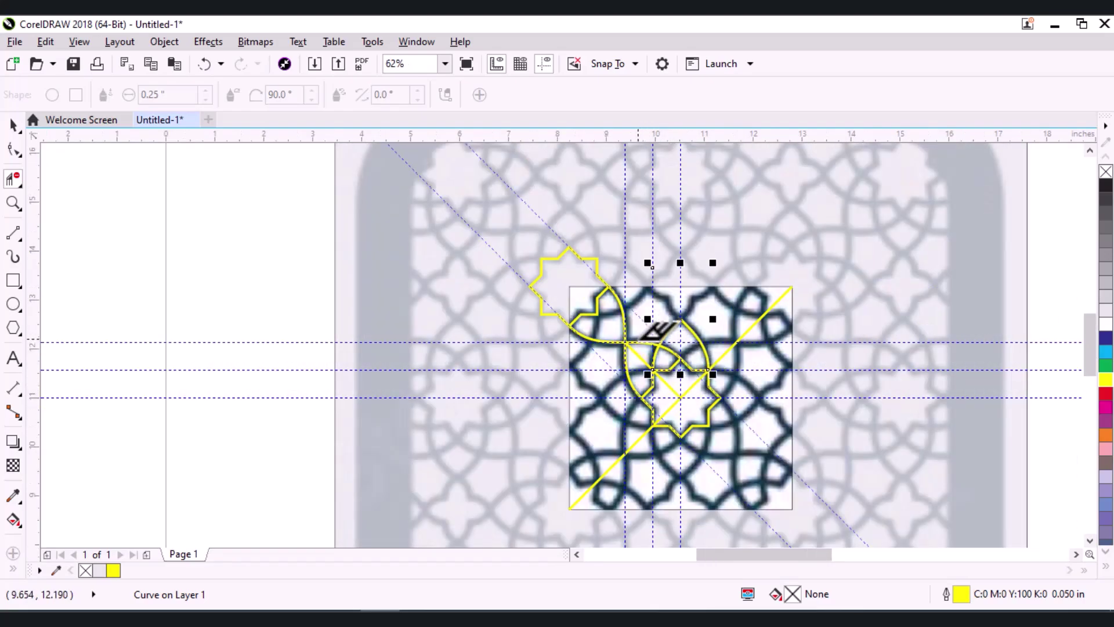
scroll(697, 398, "up", 1)
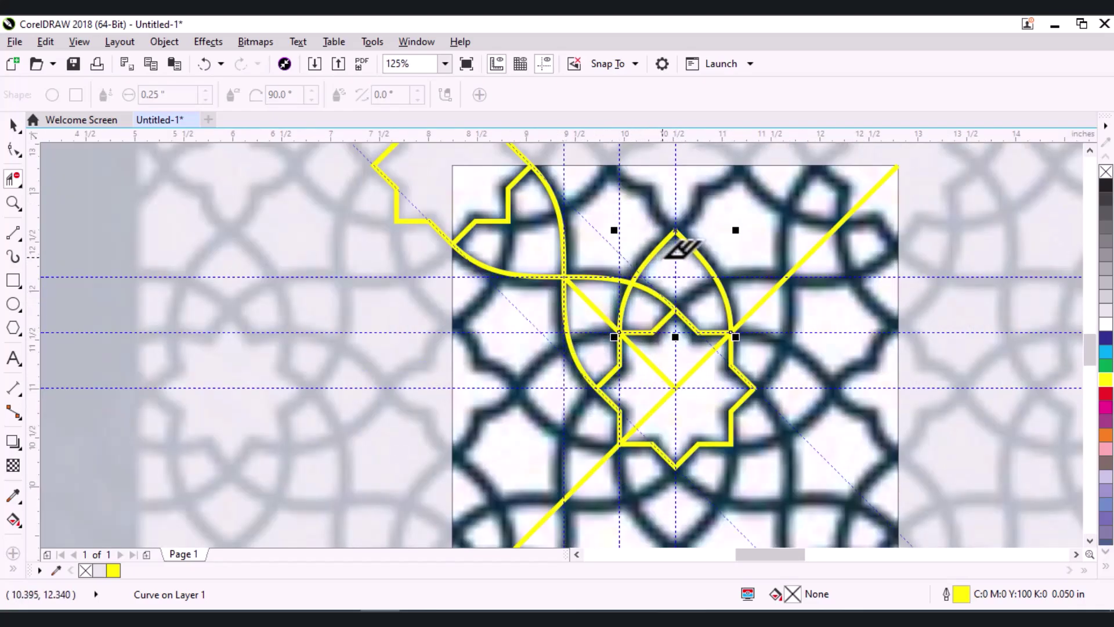
scroll(653, 287, "up", 1)
scroll(660, 292, "down", 1)
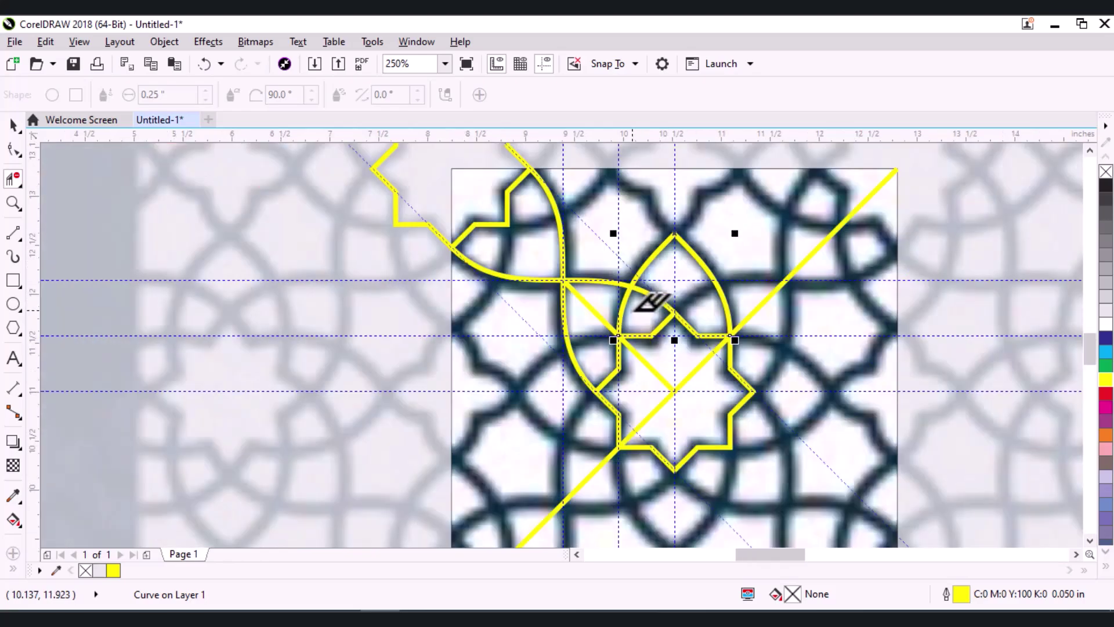
scroll(653, 302, "down", 1)
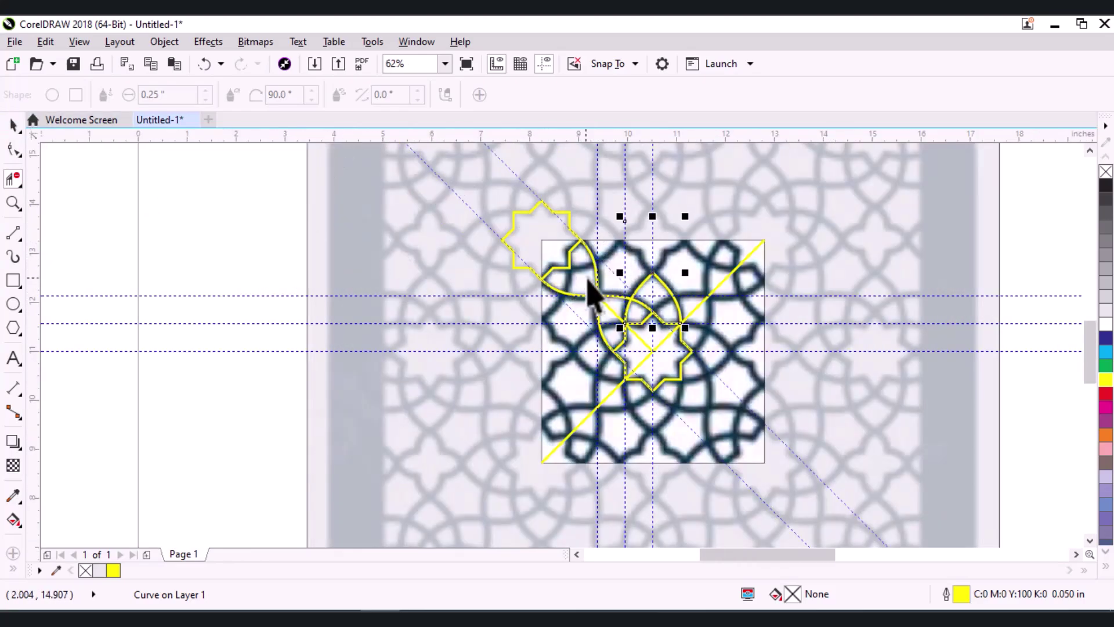
key("space")
left_click(581, 280)
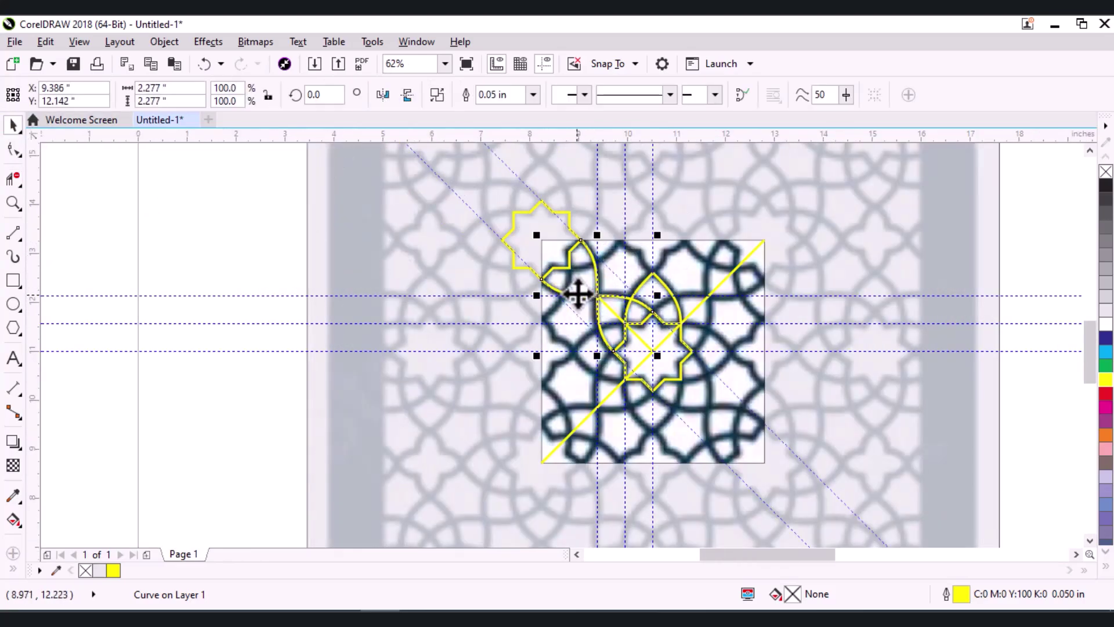
key("Escape")
Join the two top nodes of the yellow pointed arch into a single apex node
scroll(653, 296, "up", 1)
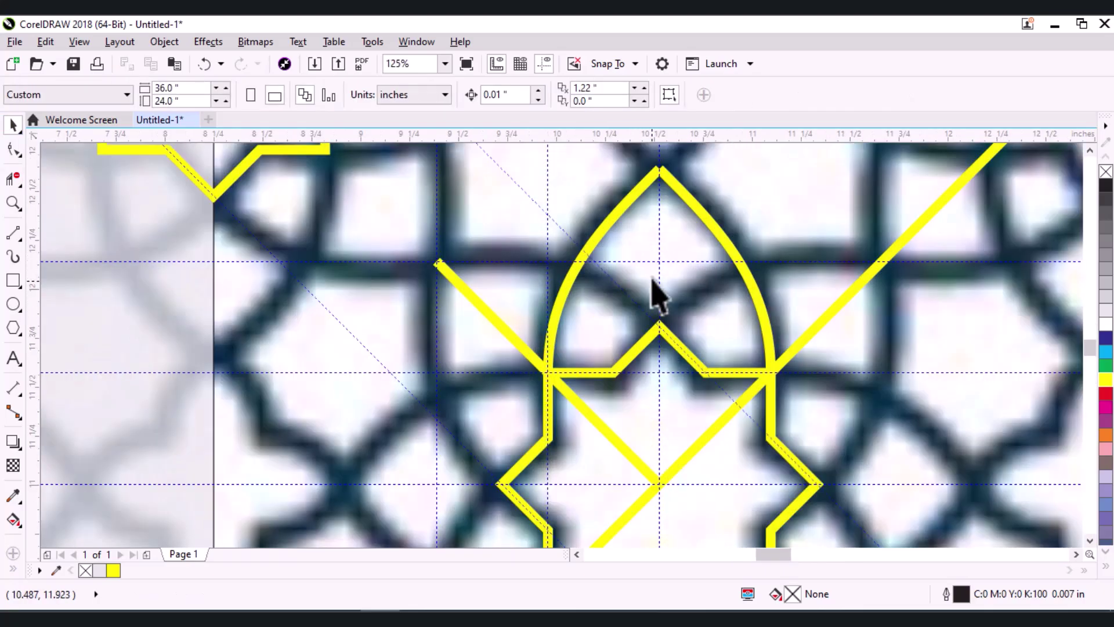
left_click(672, 190)
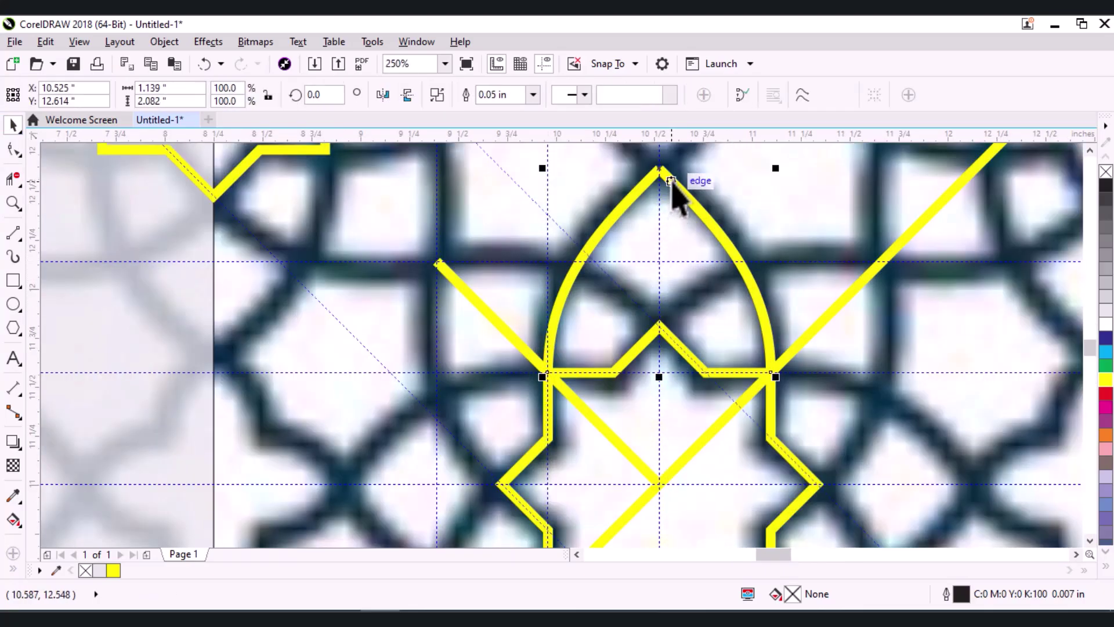
left_click(13, 150)
left_click_drag(630, 158, 685, 199)
scroll(677, 170, "up", 5)
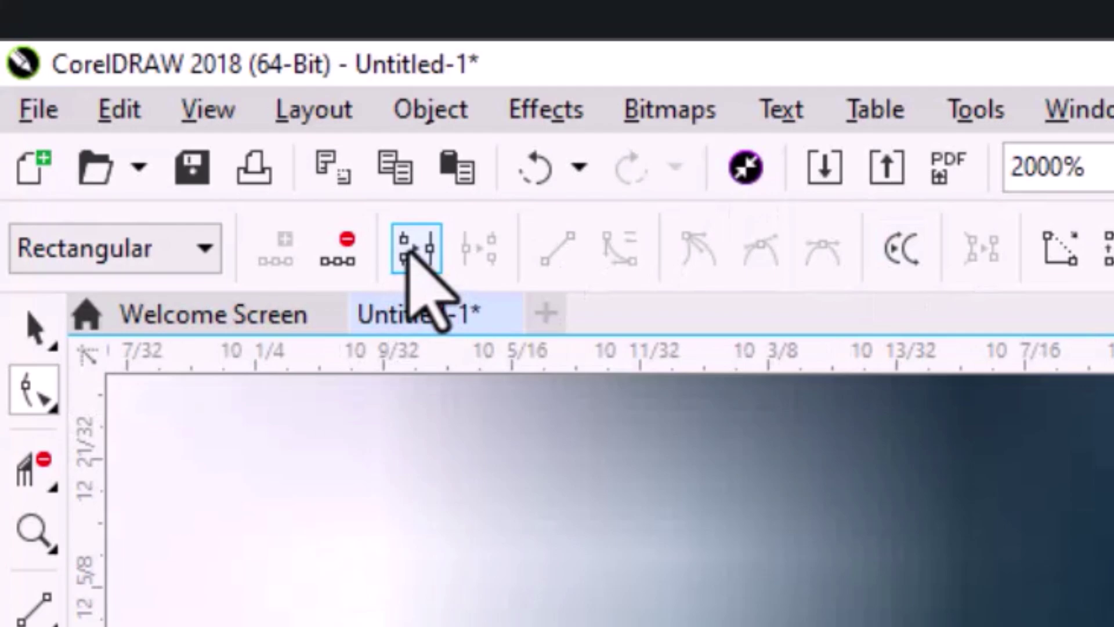
left_click(158, 95)
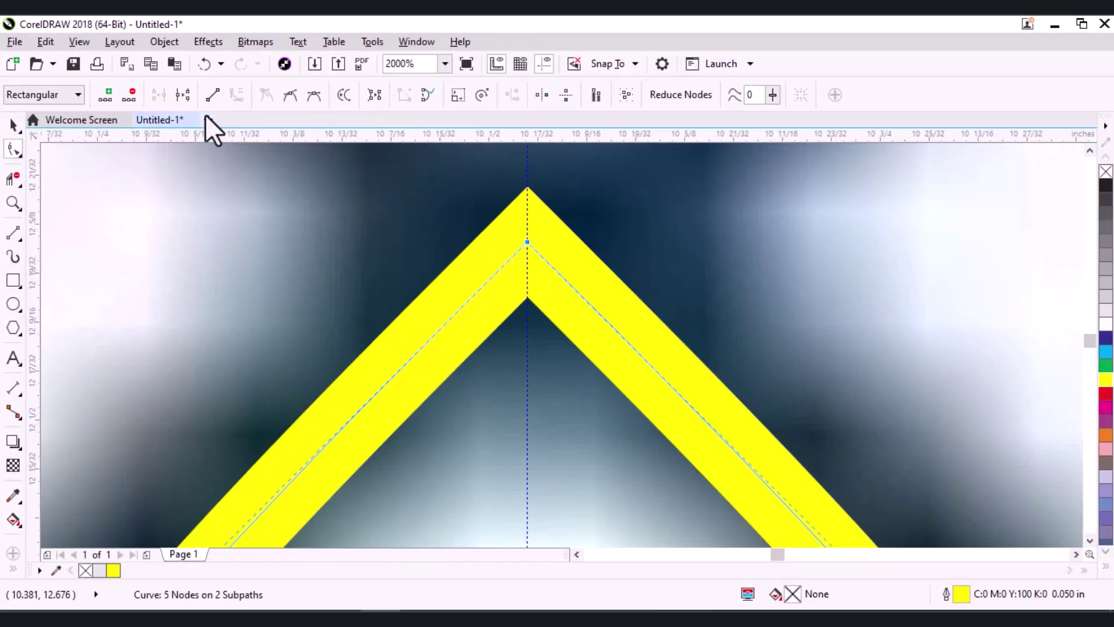
scroll(596, 193, "down", 5)
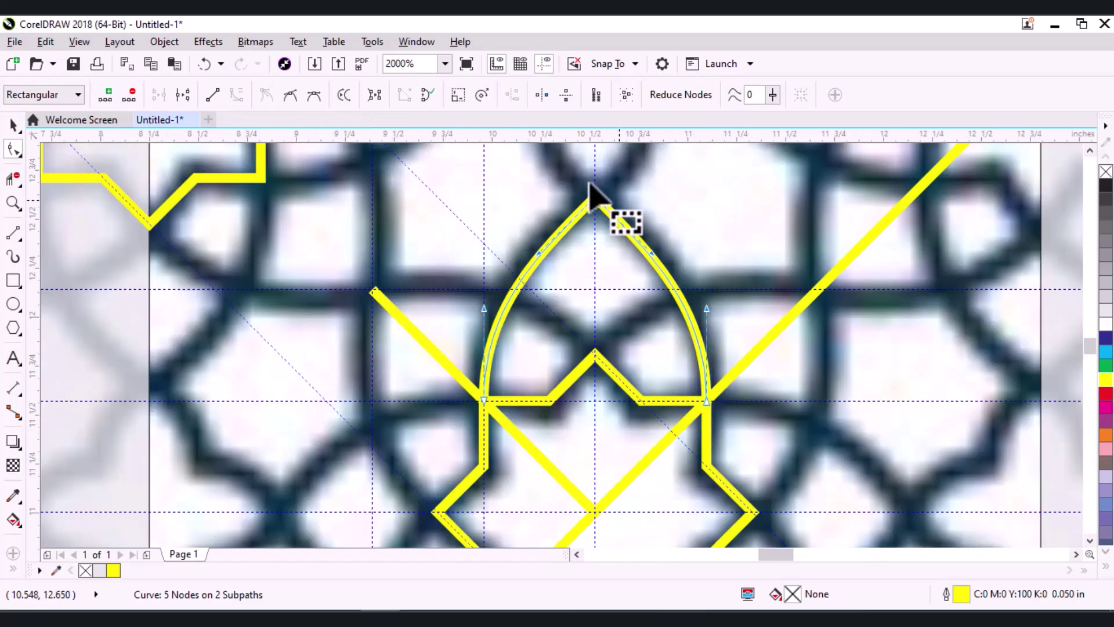
scroll(589, 203, "down", 3)
scroll(589, 203, "up", 3)
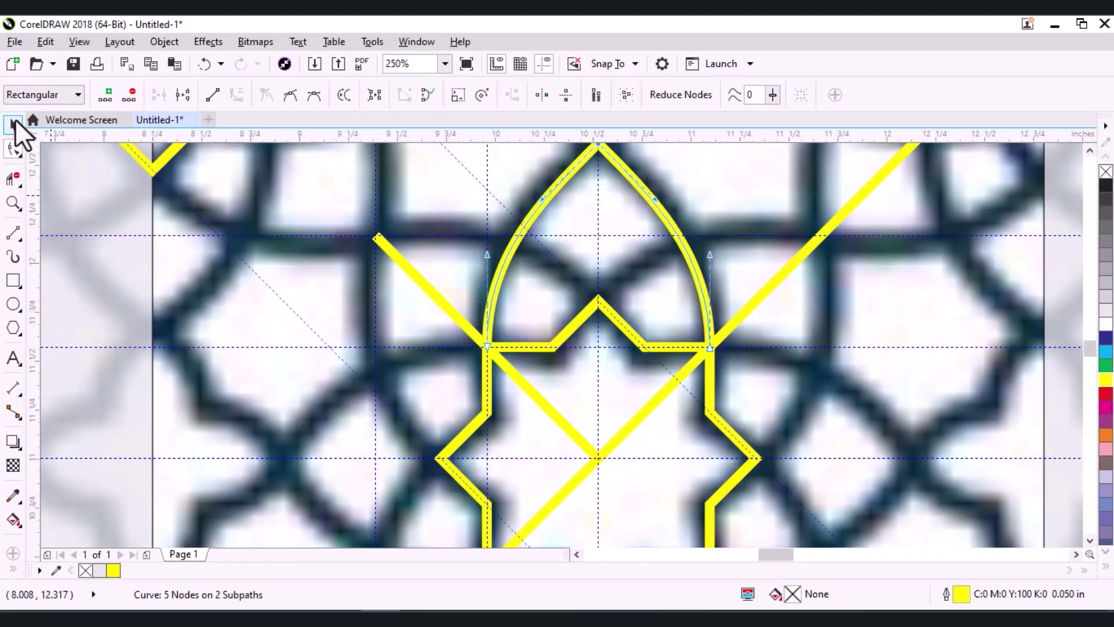
left_click(14, 124)
scroll(610, 352, "down", 1)
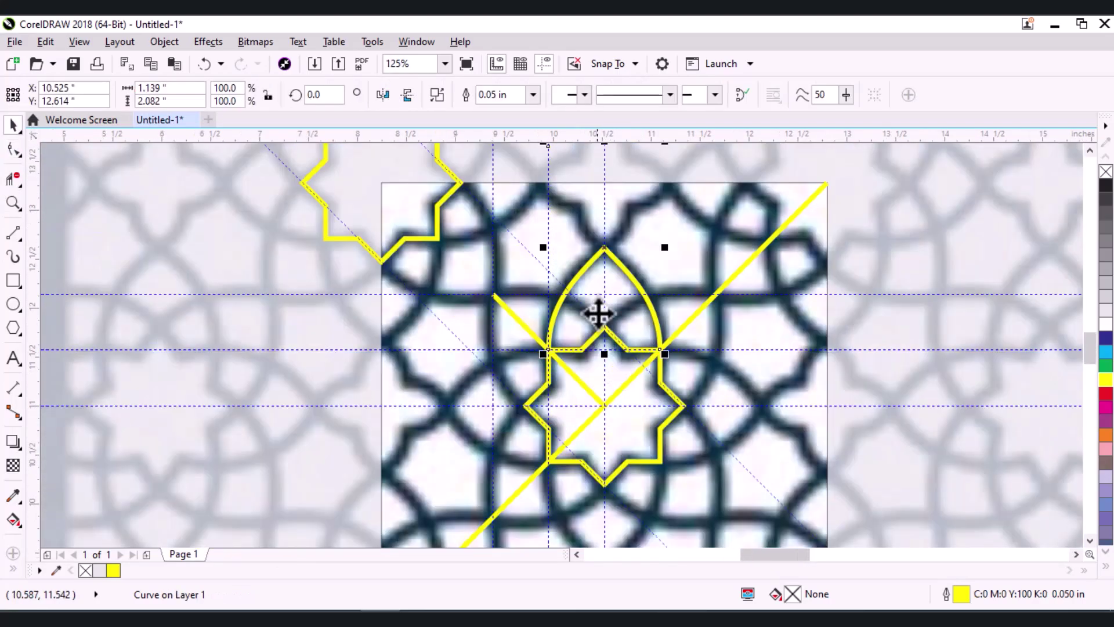
left_click(605, 250)
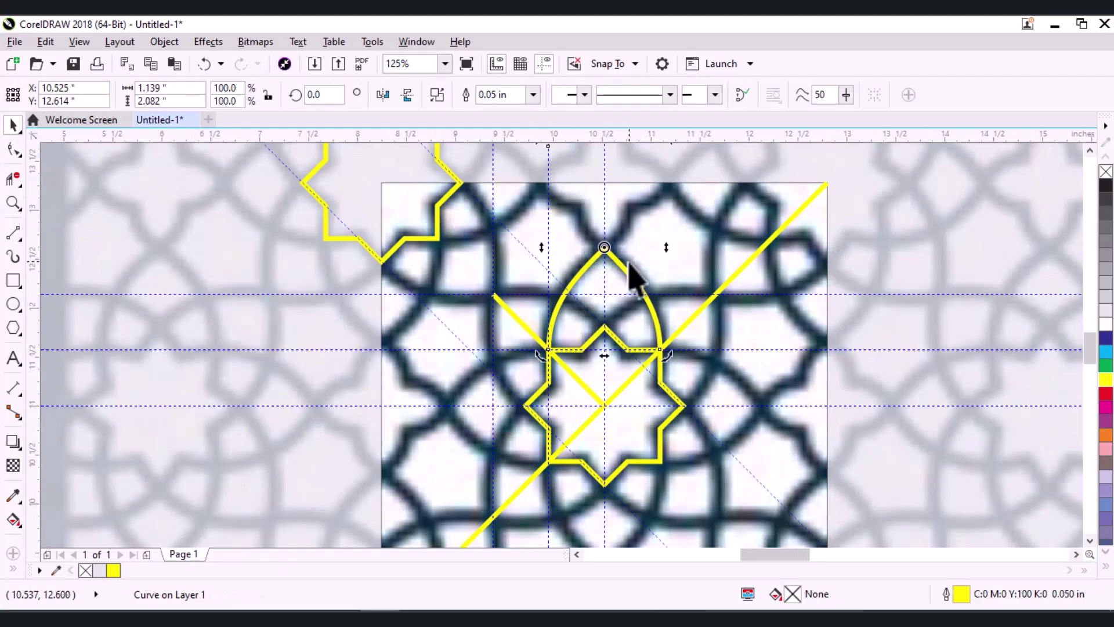
Rotate a copy of the arch 45° around the star's centre and repeat it three more times
left_click_drag(608, 266, 618, 401)
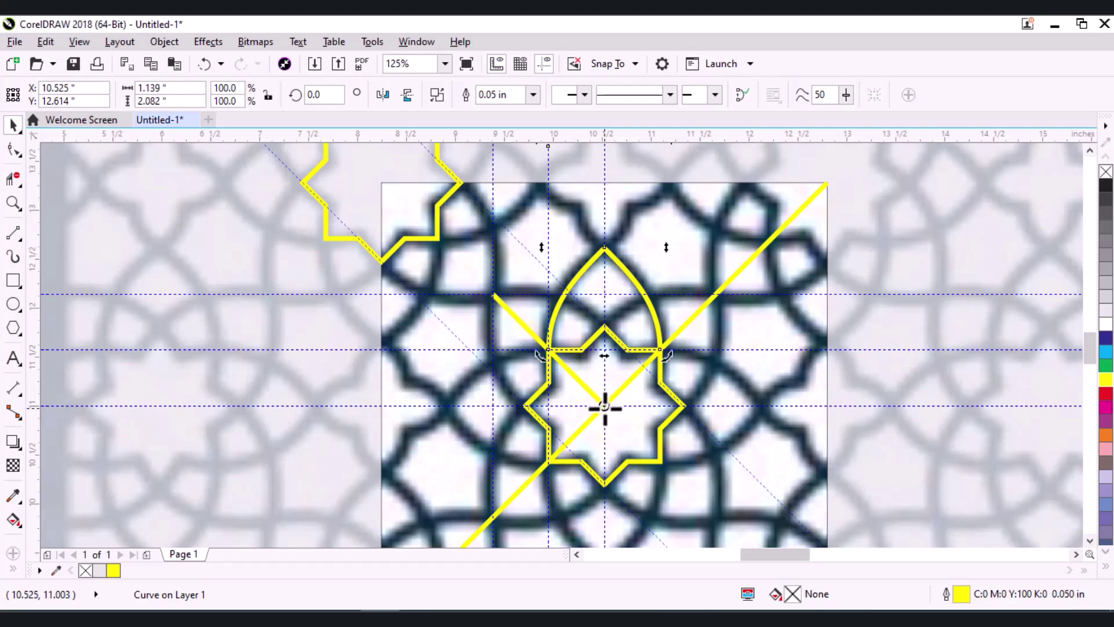
scroll(634, 373, "down", 2)
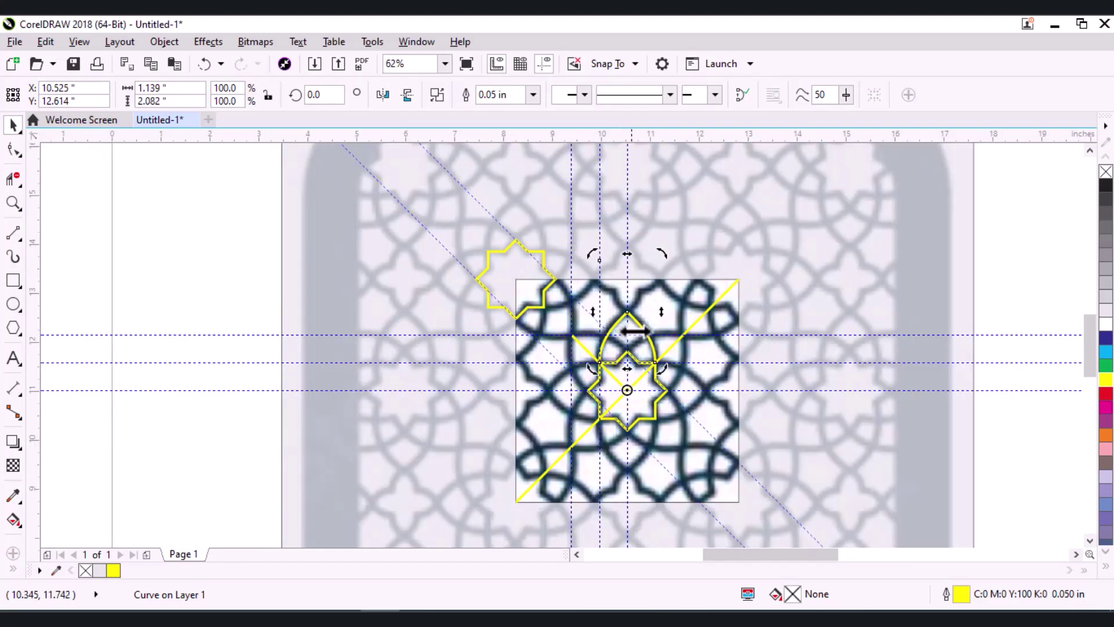
left_click_drag(661, 254, 709, 336)
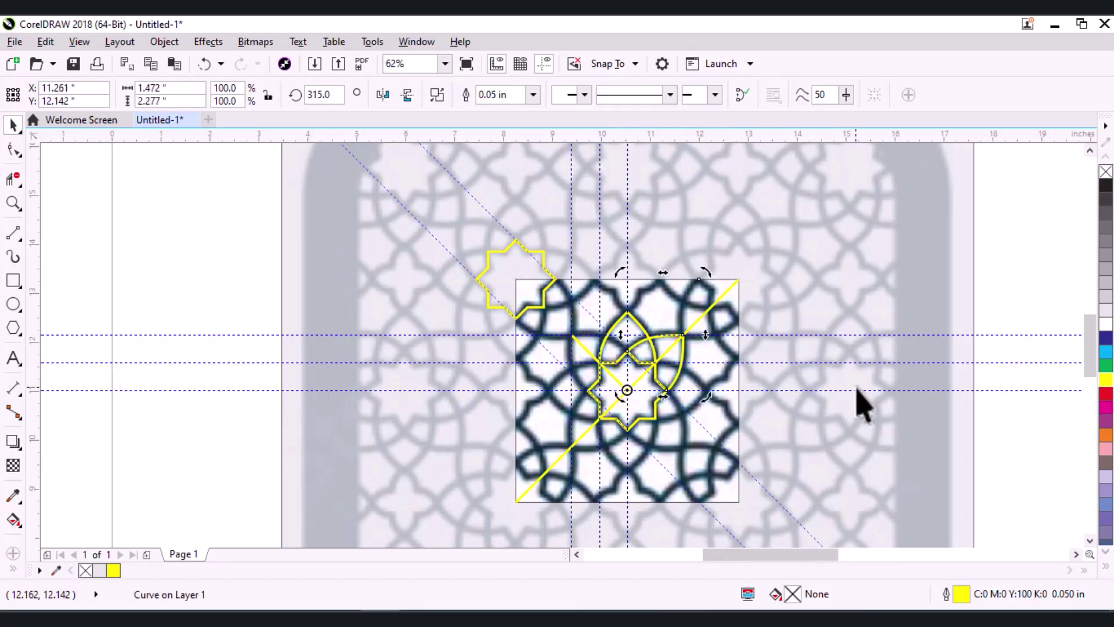
key("ctrl+r")
key("ctrl+r")
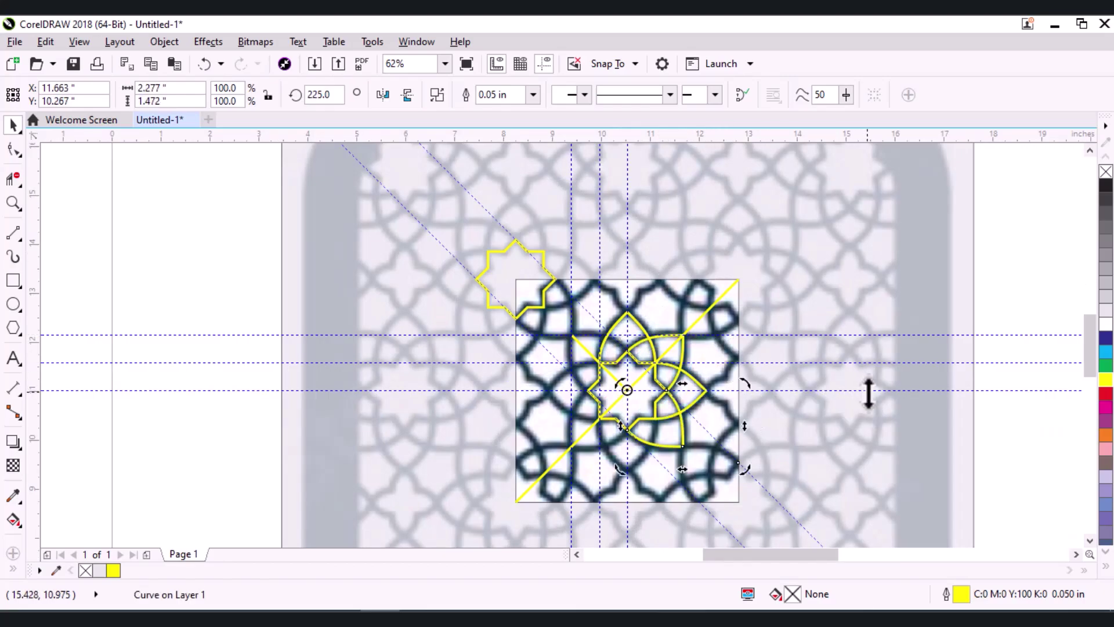
key("ctrl+r")
key("ctrl+r")
key("ctrl+r")
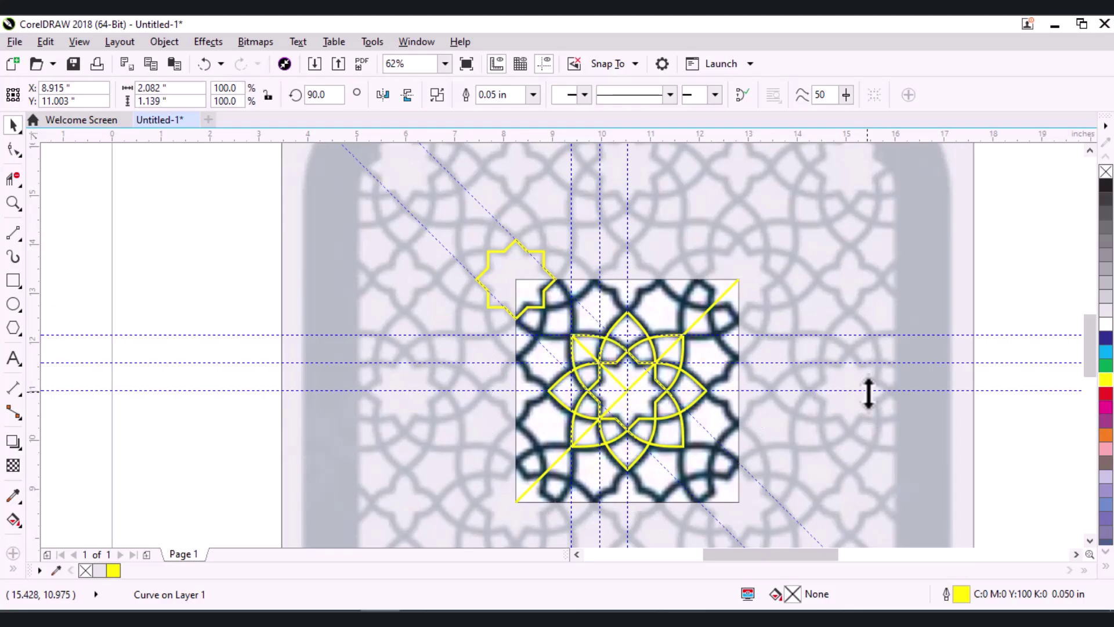
key("ctrl+r")
key("Escape")
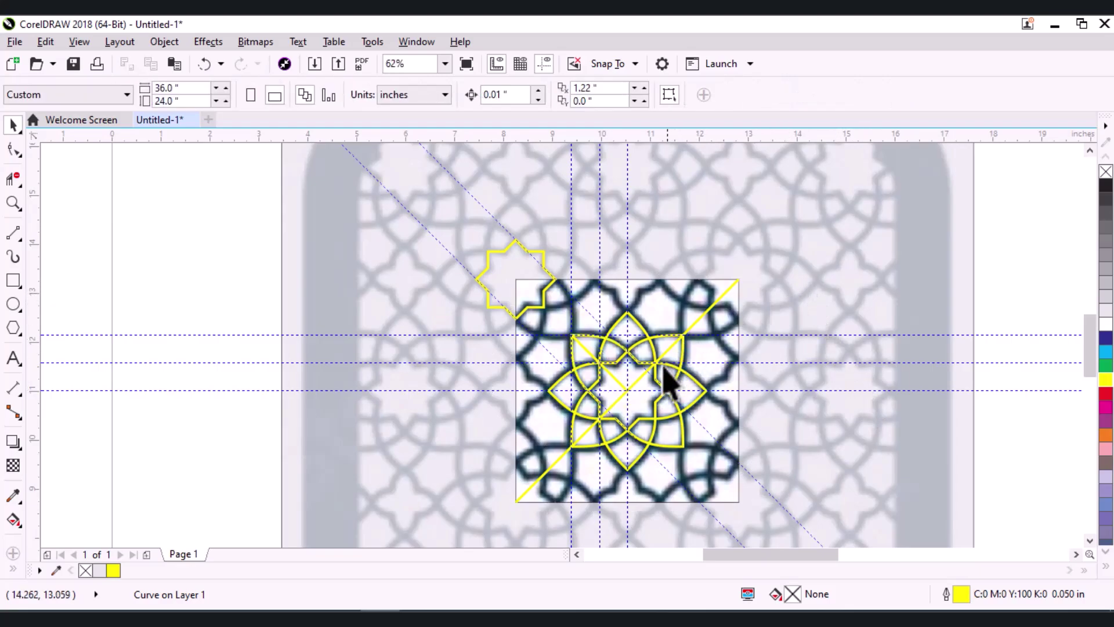
scroll(666, 377, "up", 3)
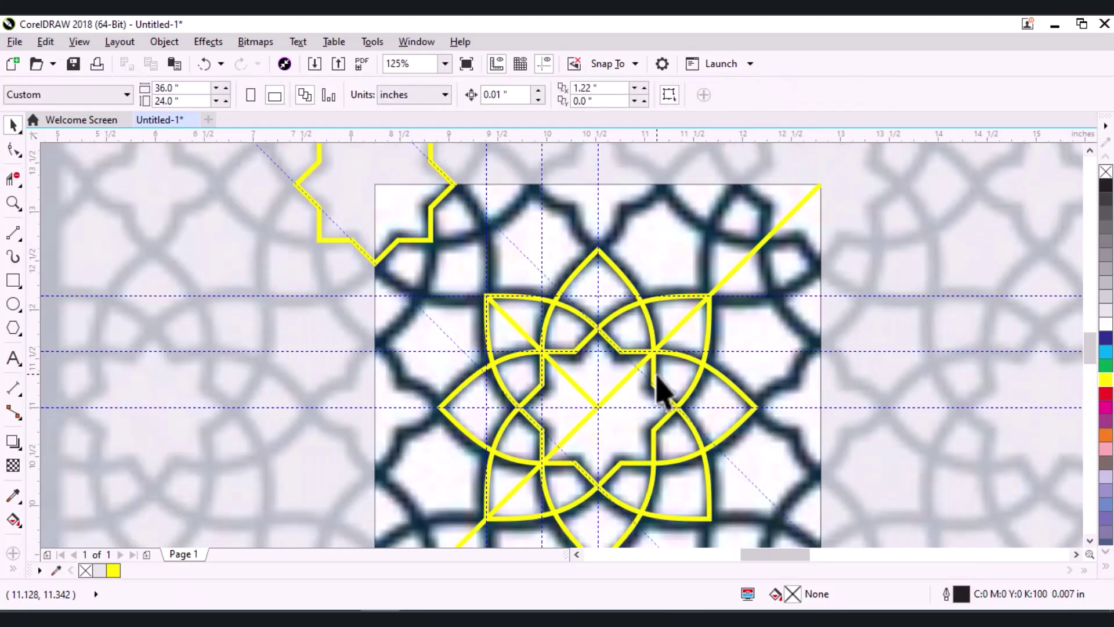
left_click(572, 380)
key("Escape")
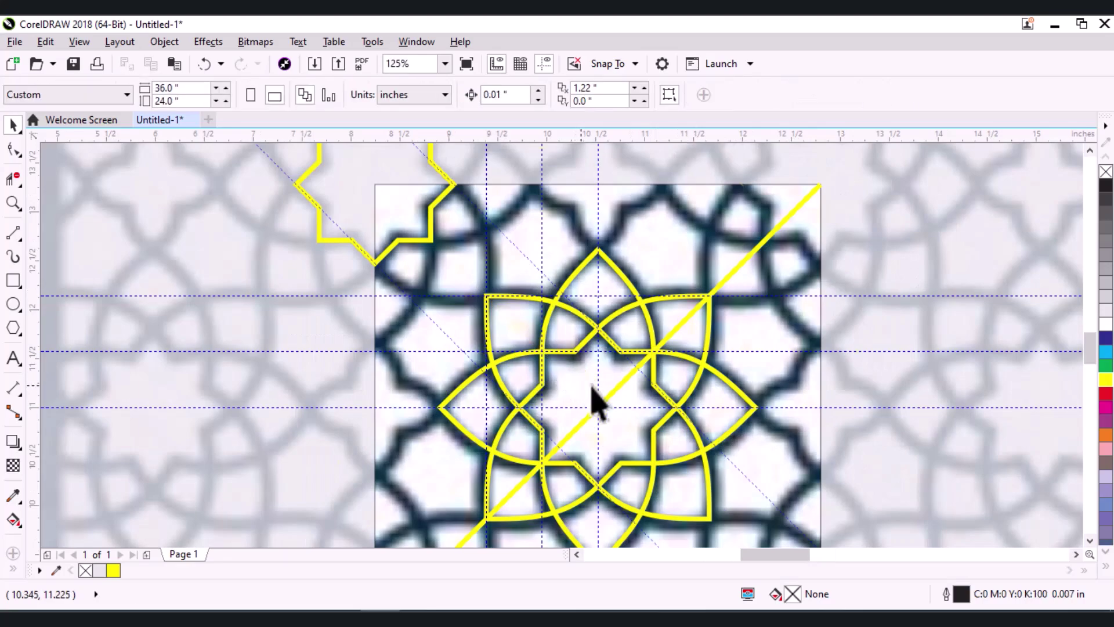
scroll(630, 345, "down", 1)
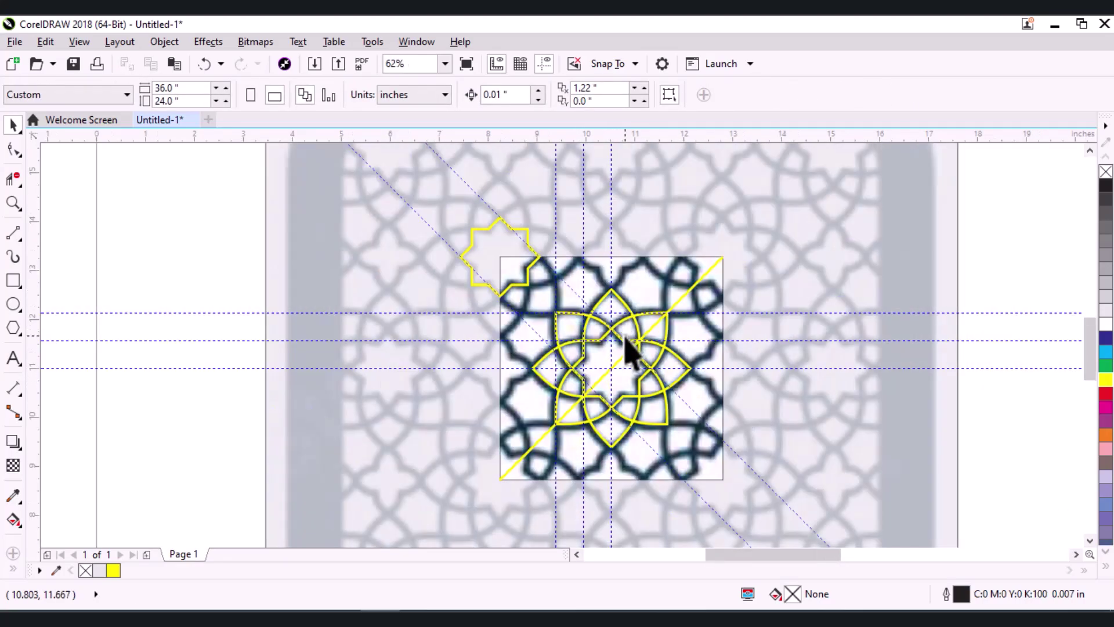
scroll(629, 354, "up", 1)
scroll(629, 351, "up", 1)
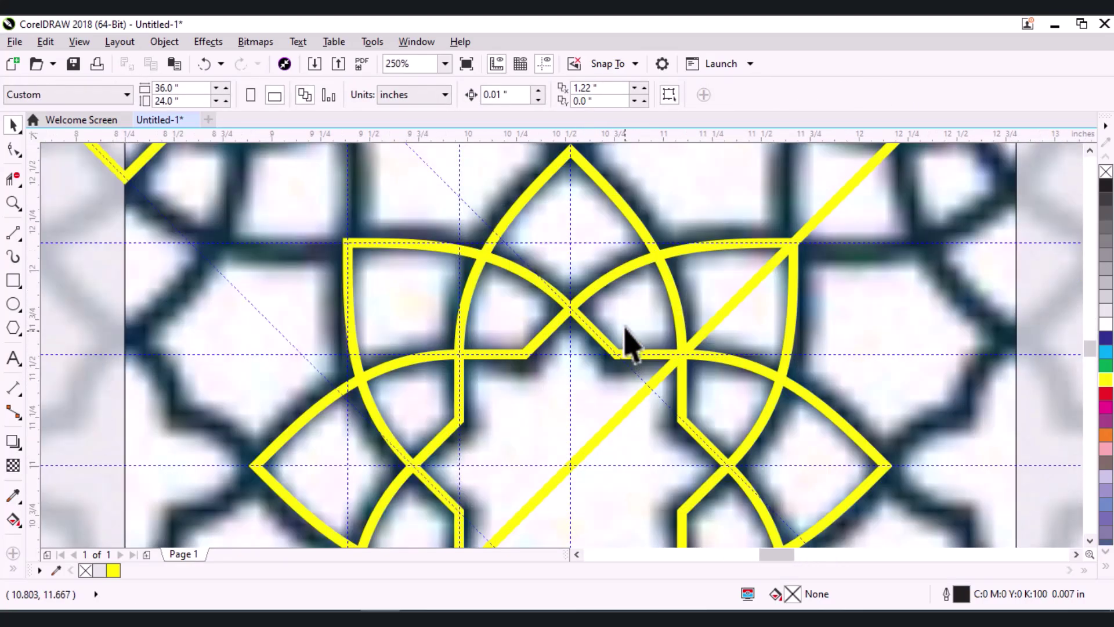
left_click(627, 272)
scroll(719, 254, "down", 1)
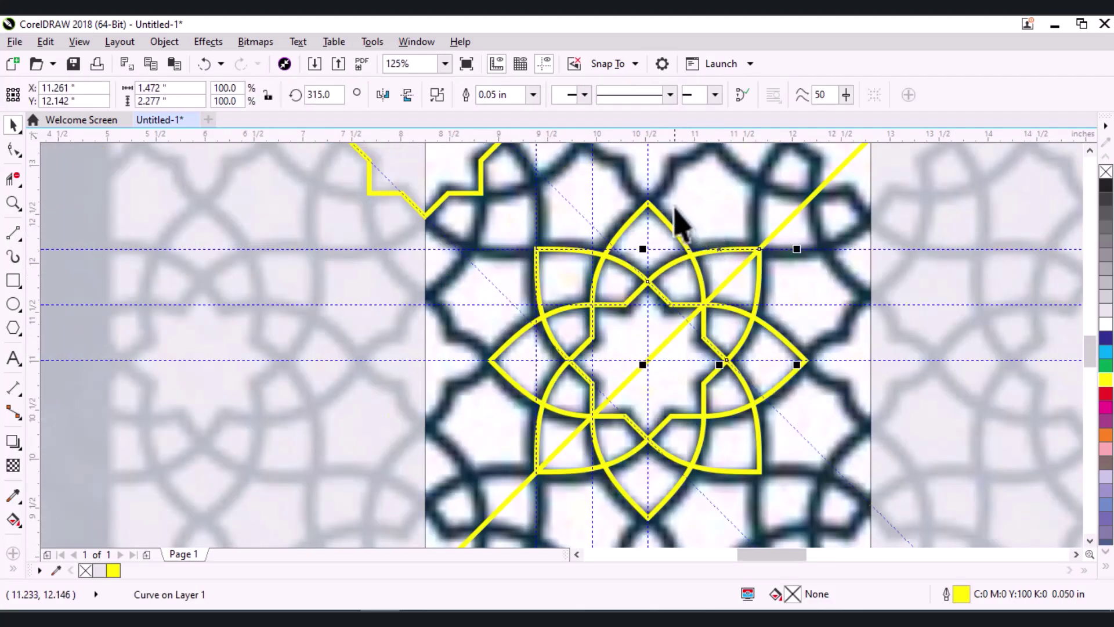
scroll(676, 238, "down", 1)
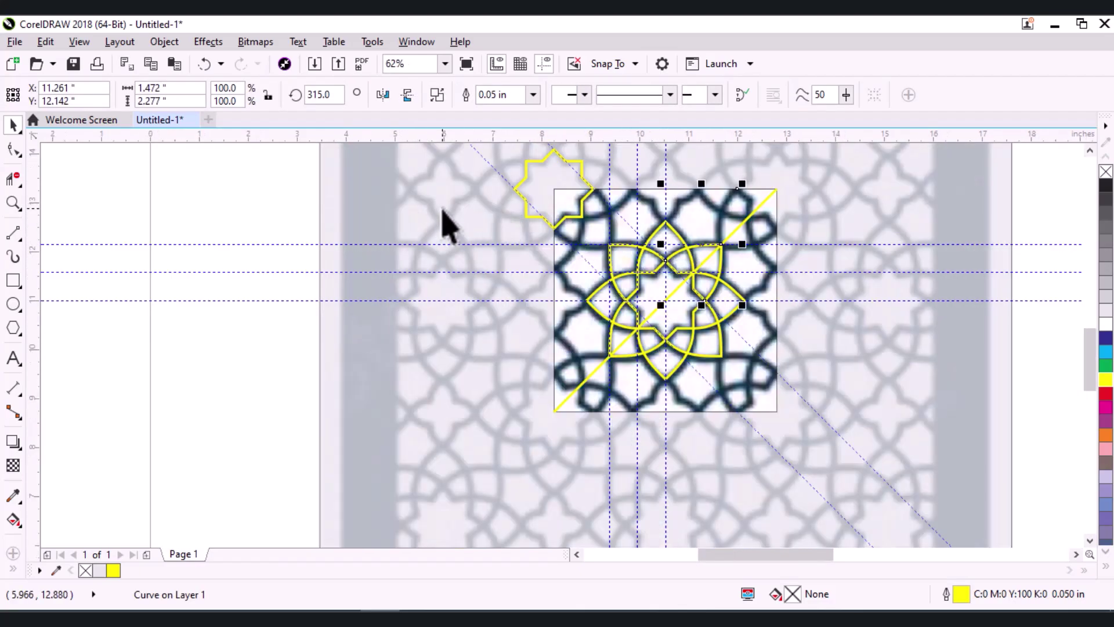
left_click_drag(449, 205, 758, 390)
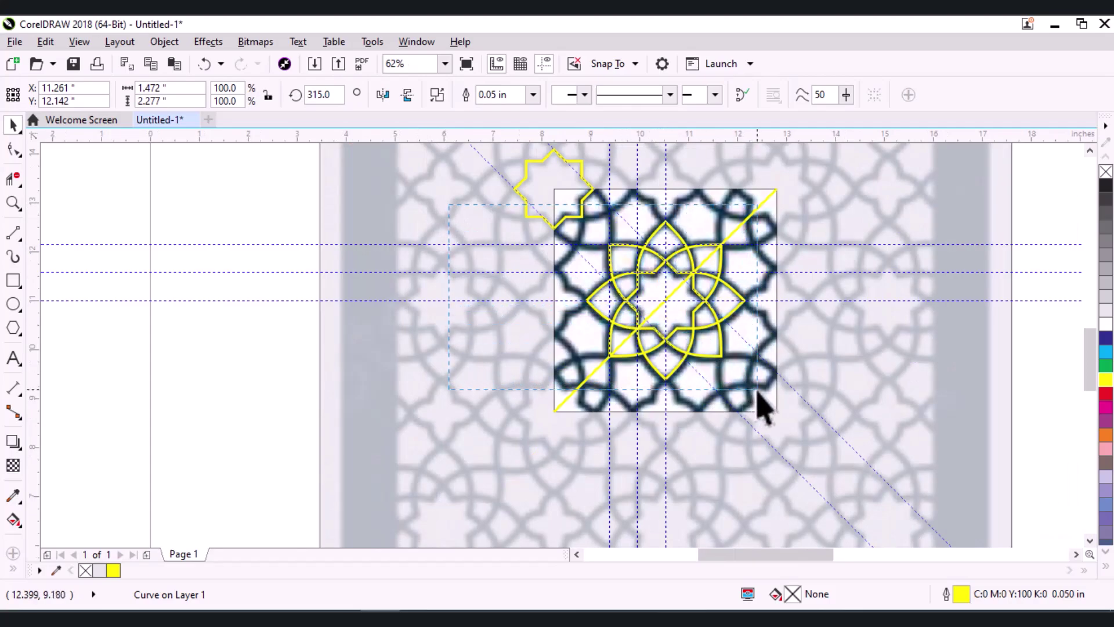
left_click_drag(757, 391, 757, 395)
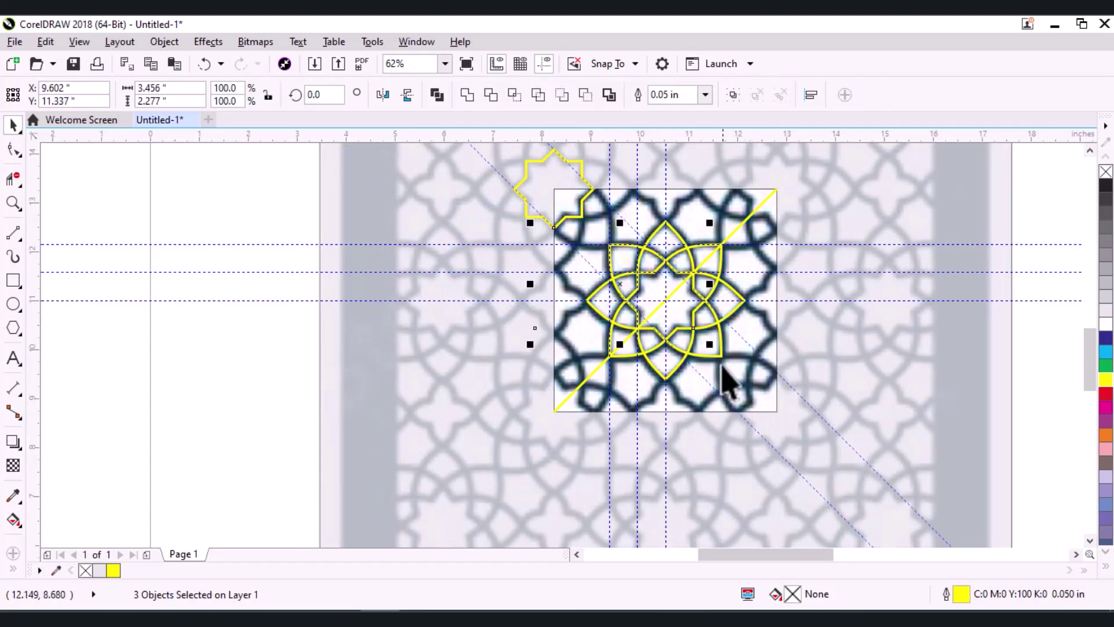
left_click(743, 302, "shift")
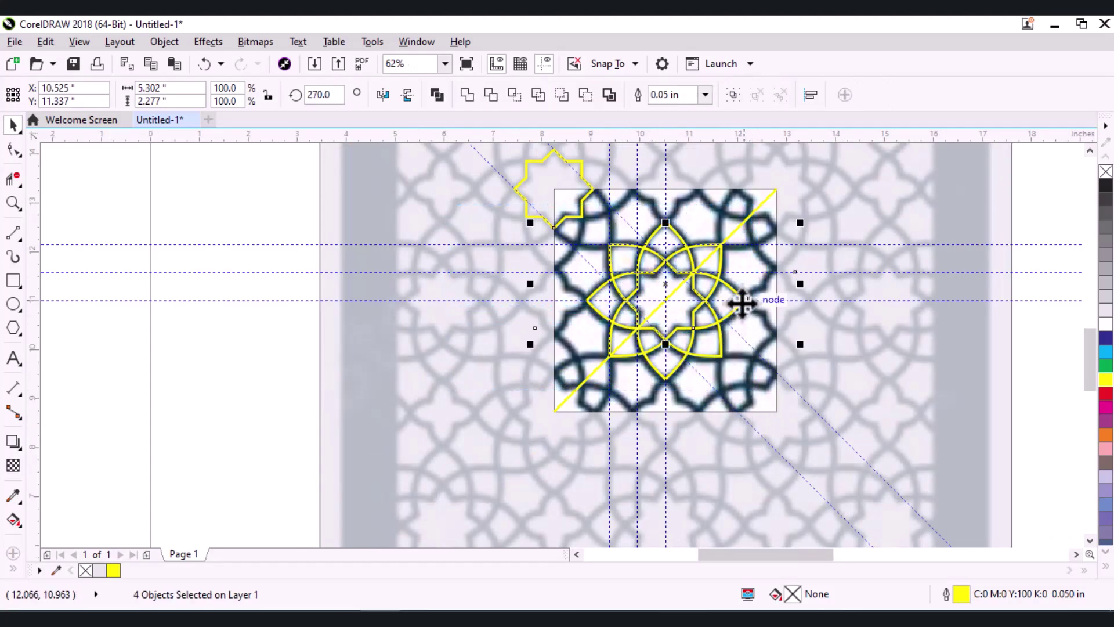
left_click(664, 273)
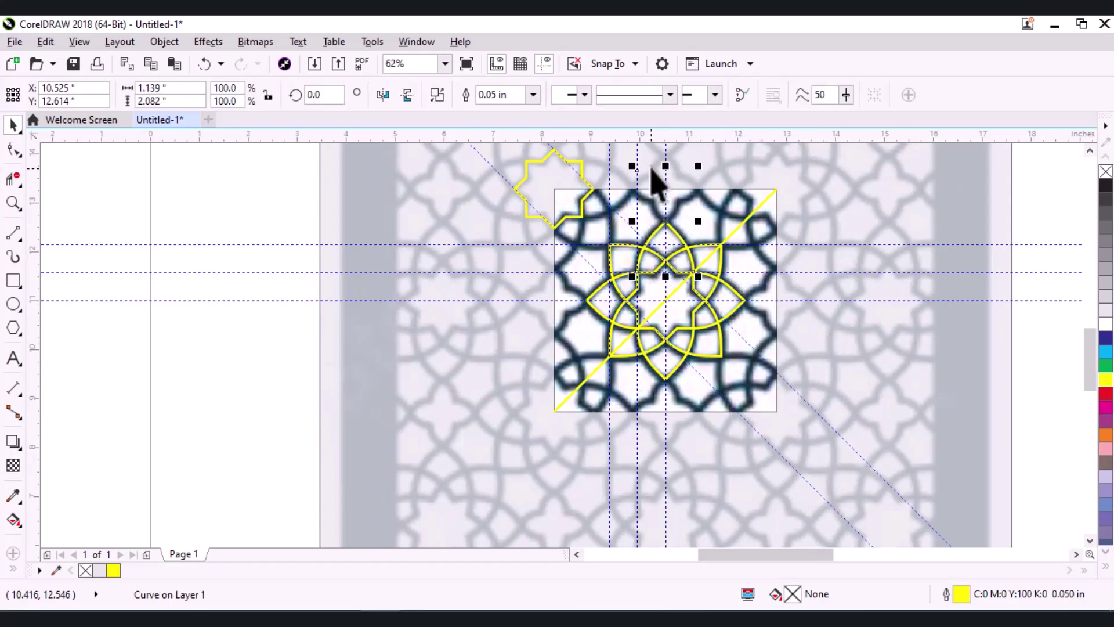
scroll(627, 174, "up", 5)
scroll(637, 211, "up", 3)
scroll(639, 214, "up", 2)
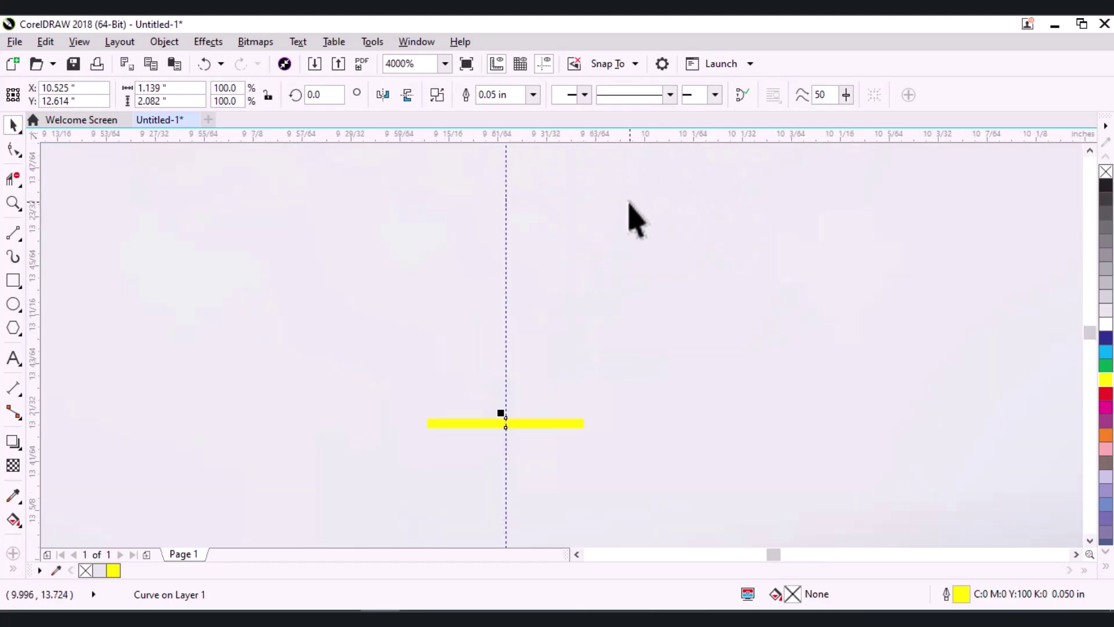
scroll(598, 235, "down", 3)
scroll(602, 249, "down", 3)
scroll(647, 273, "down", 3)
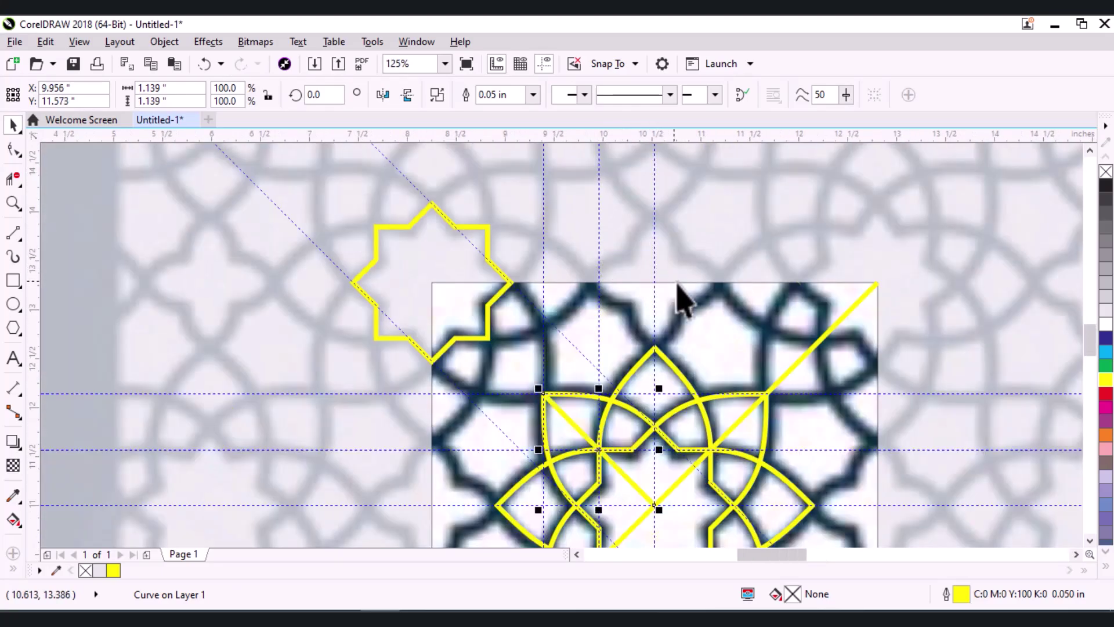
key("ctrl+z")
key("ctrl+z")
key("ctrl+z")
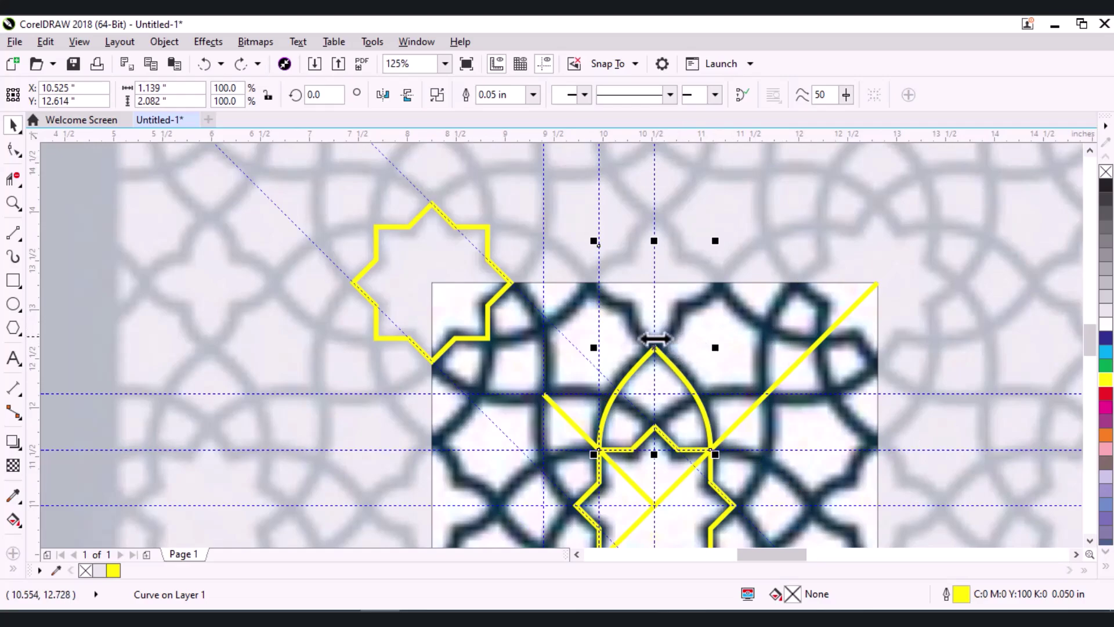
scroll(605, 249, "up", 2)
scroll(592, 259, "up", 5)
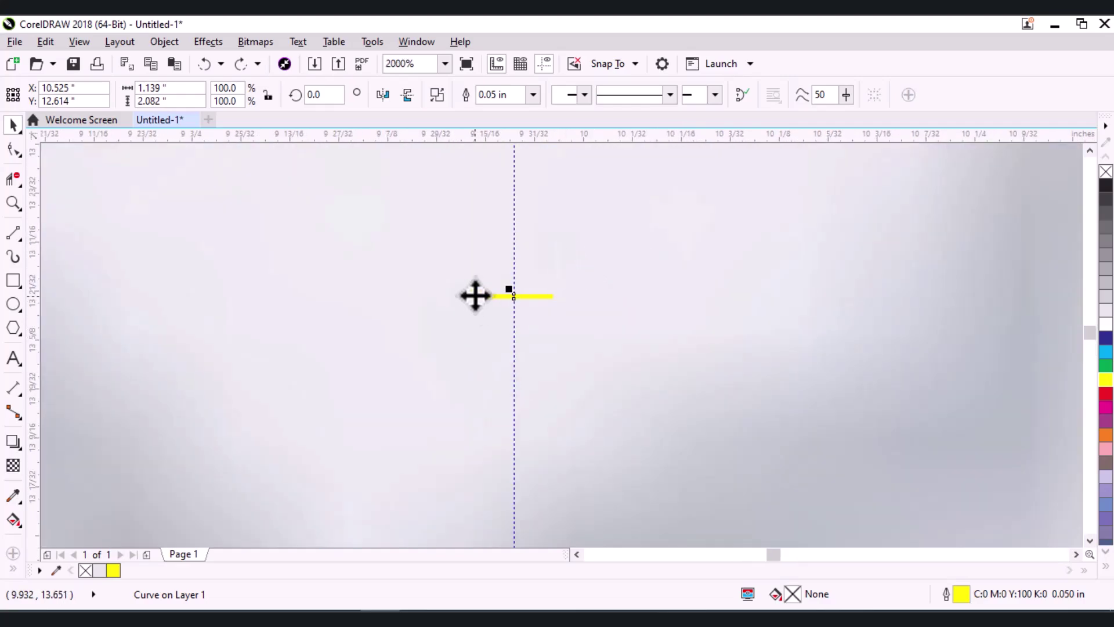
left_click(12, 179)
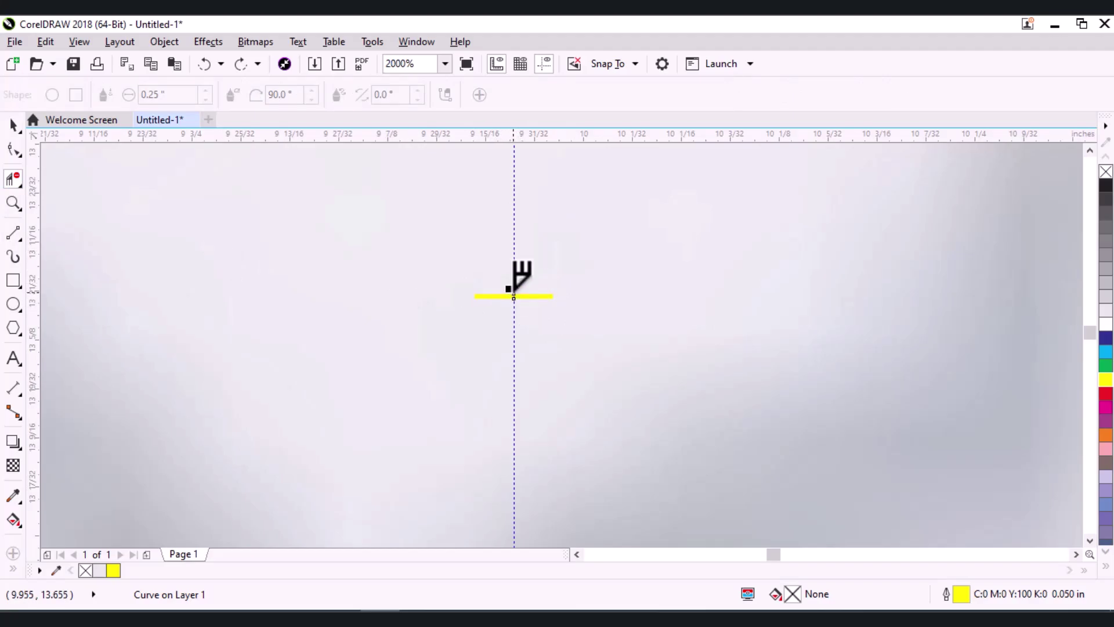
scroll(514, 290, "down", 4)
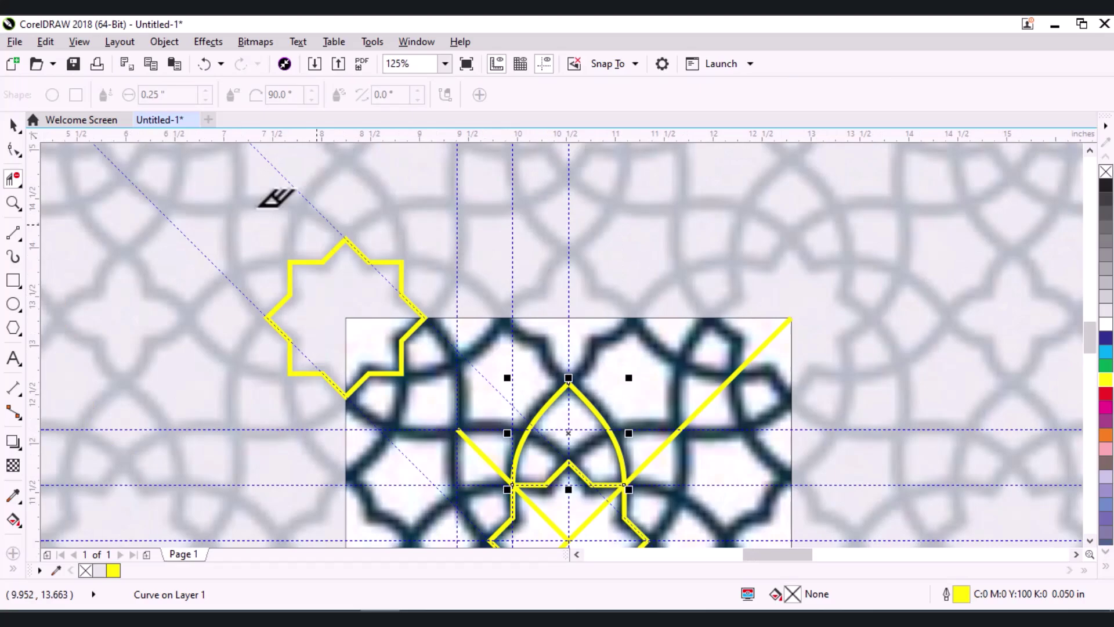
Rotate an arch copy 45° around the star centre and repeat it twice more
scroll(590, 193, "down", 1)
key("space")
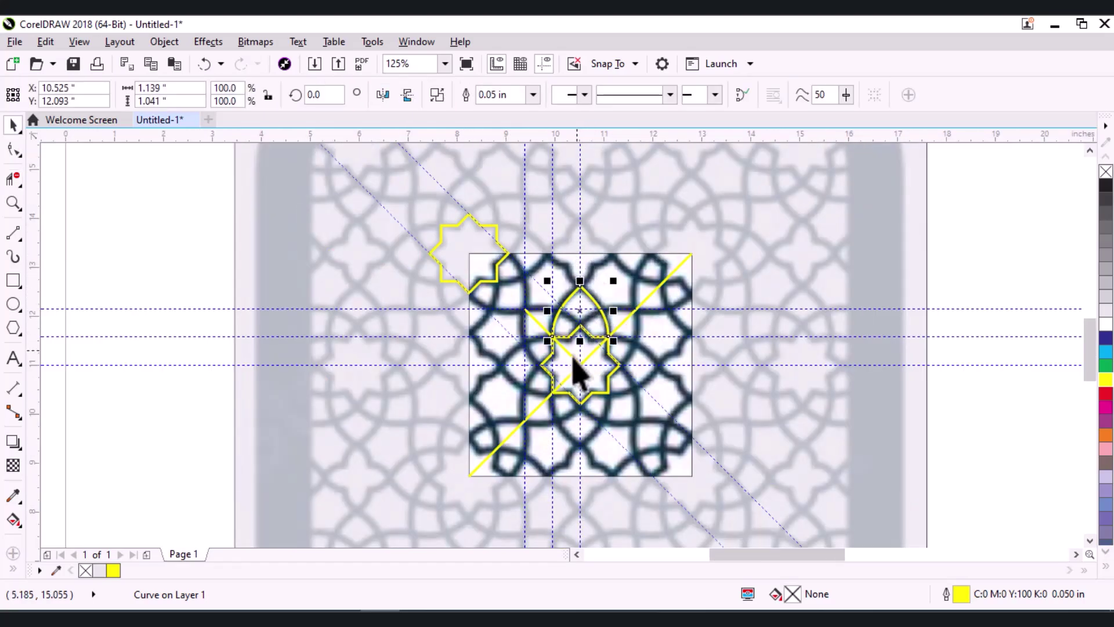
scroll(592, 372, "up", 1)
left_click(572, 262)
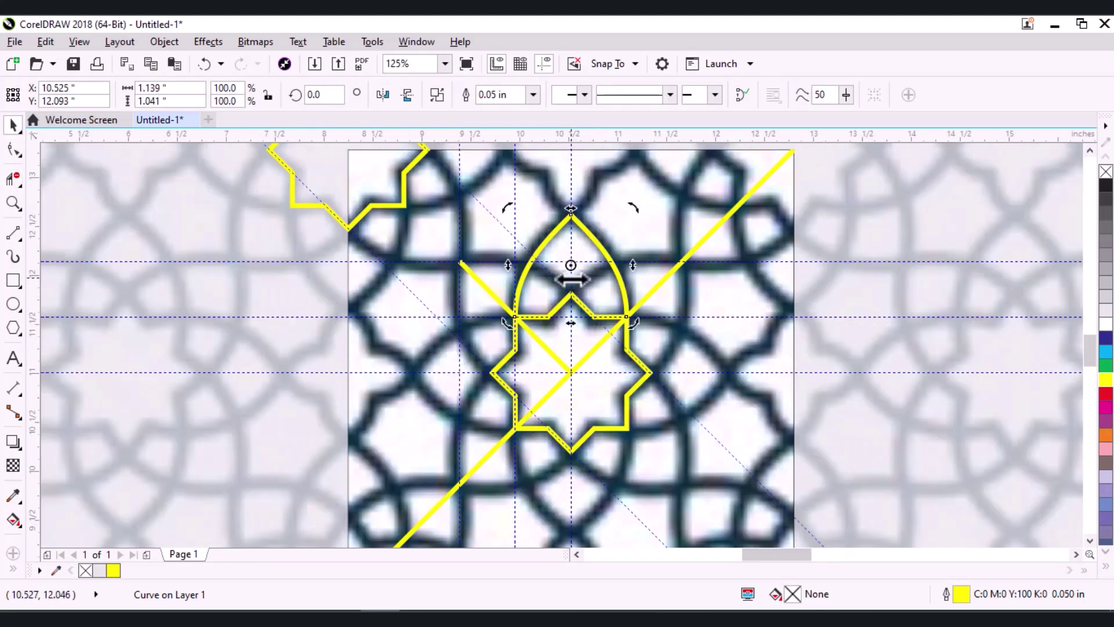
left_click_drag(575, 306, 574, 370)
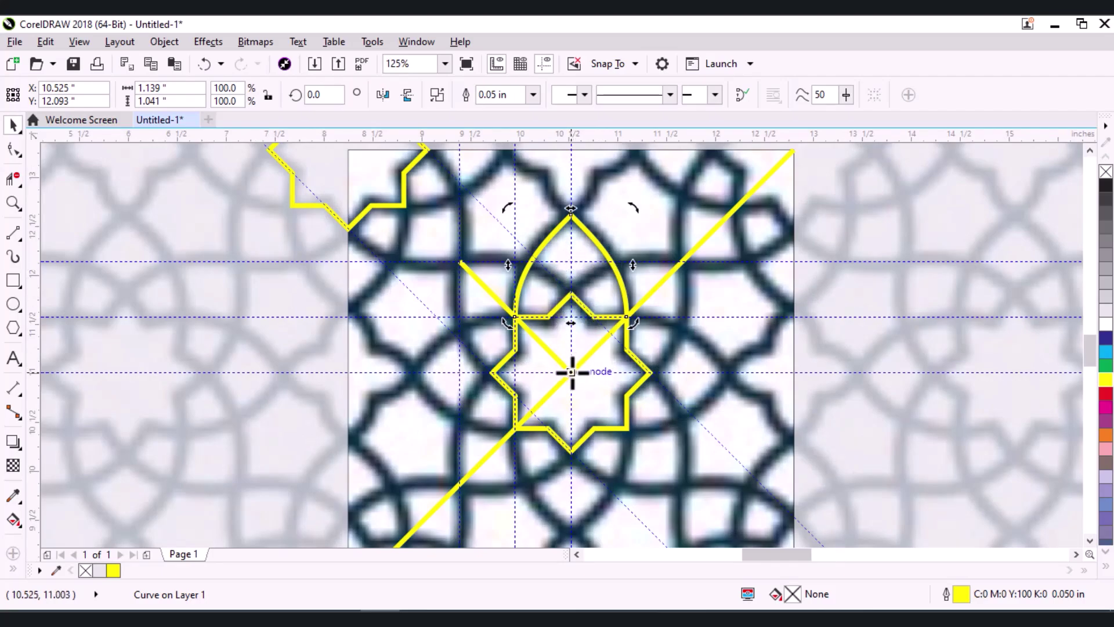
left_click_drag(634, 208, 704, 313)
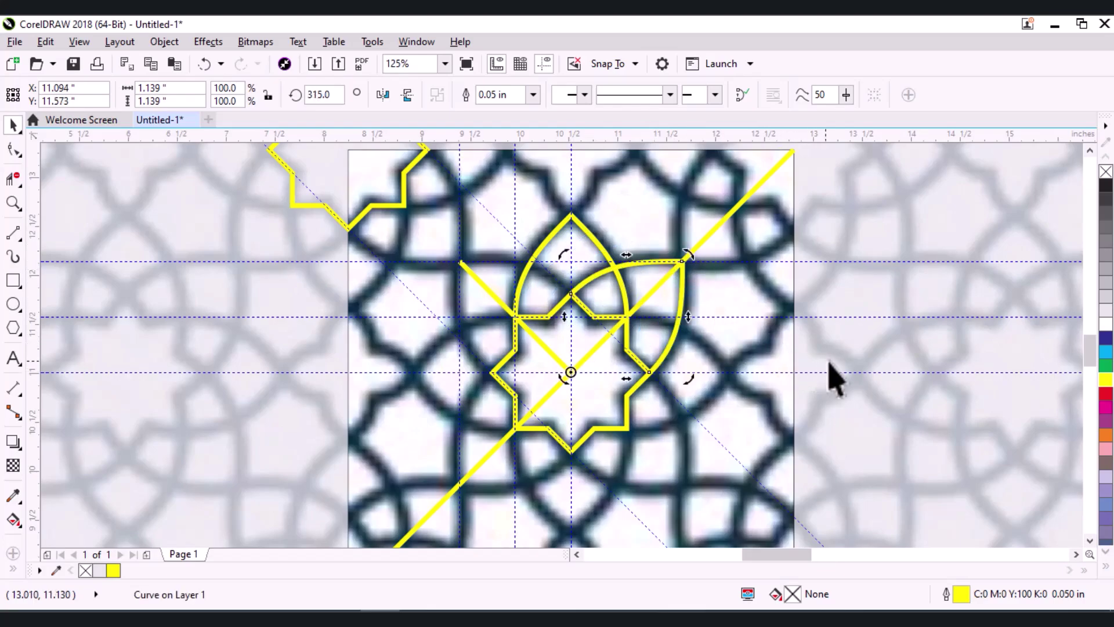
key("ctrl+r")
key("ctrl+r")
key("ctrl+r")
key("ctrl+r")
key("ctrl+r")
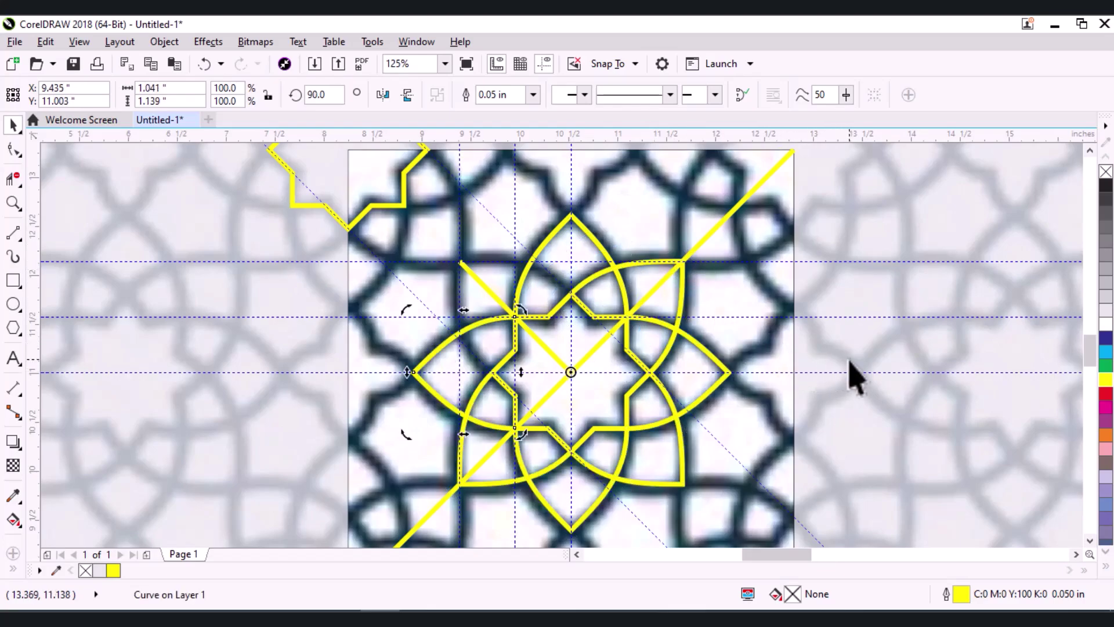
key("ctrl+r")
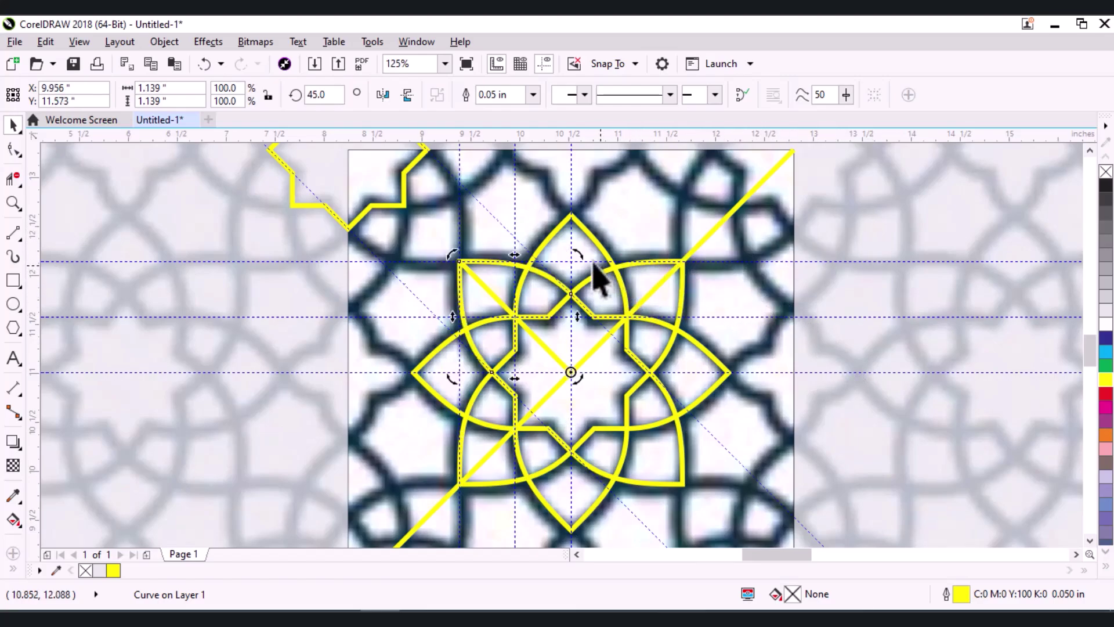
left_click(491, 293)
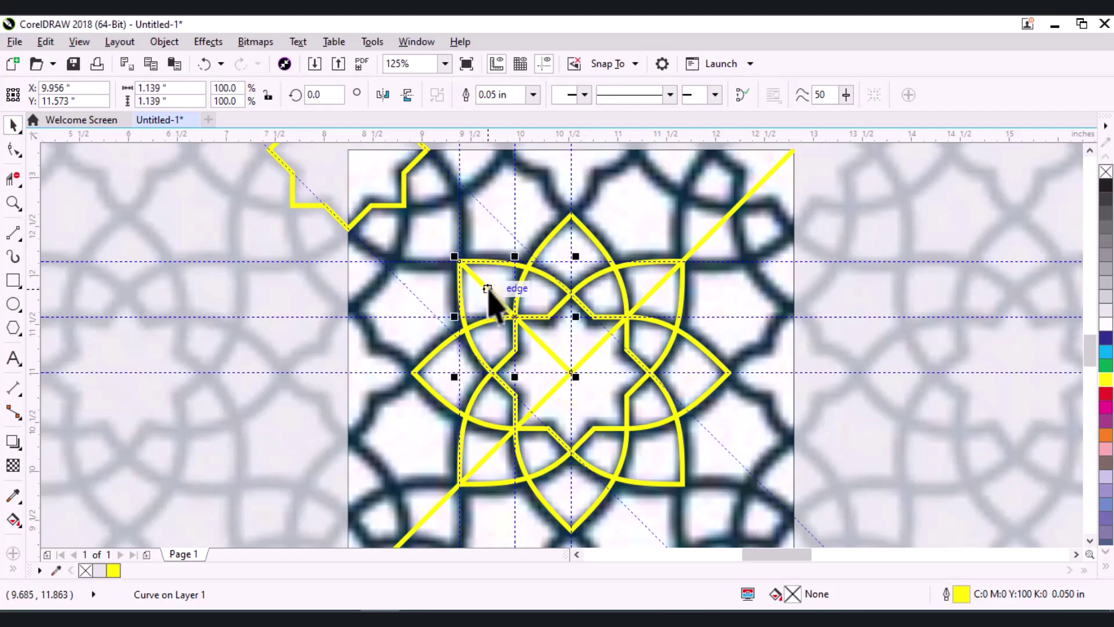
key("Escape")
Group the rosette curves and delete the spare star outline at the tile's top-left corner
scroll(500, 296, "down", 2)
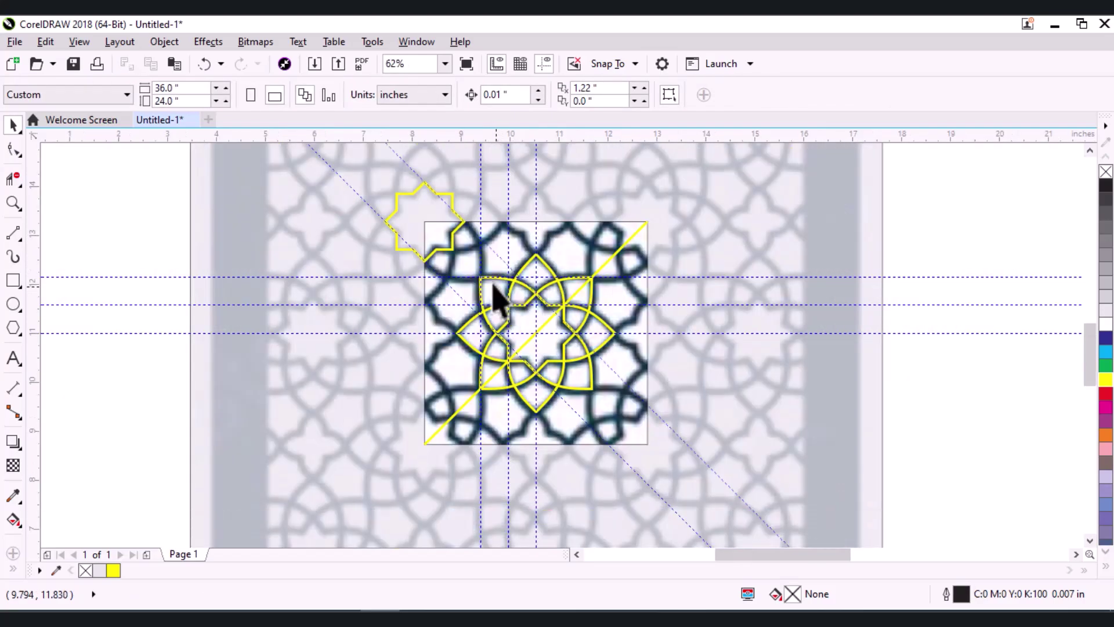
mouse_move(355, 246)
left_mouse_down()
mouse_move(628, 408)
mouse_move(629, 434)
left_mouse_up()
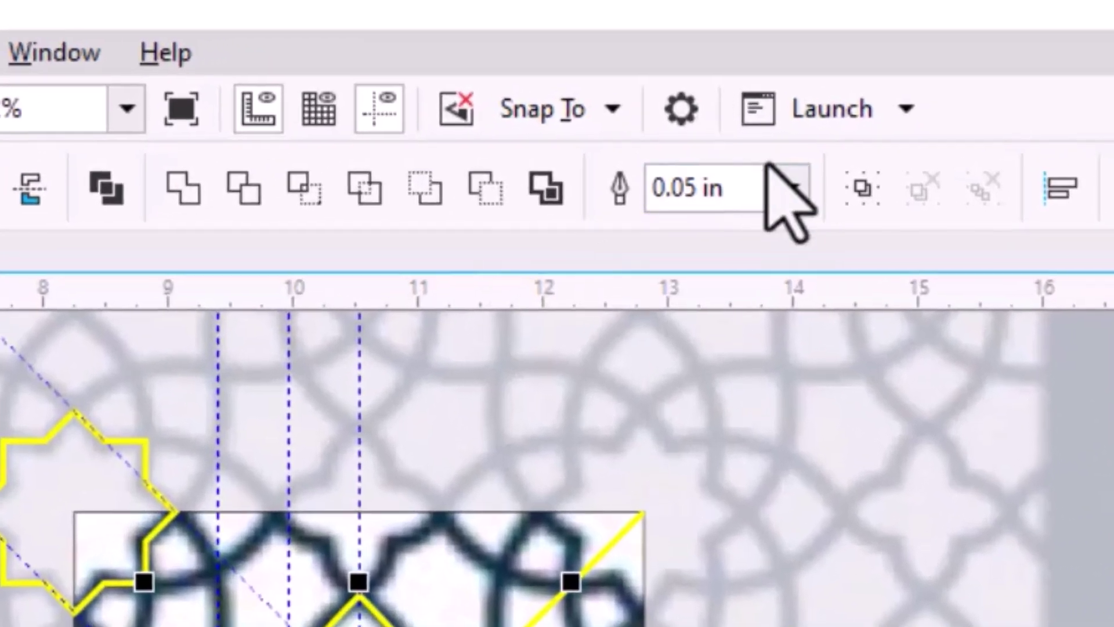
left_click(785, 132)
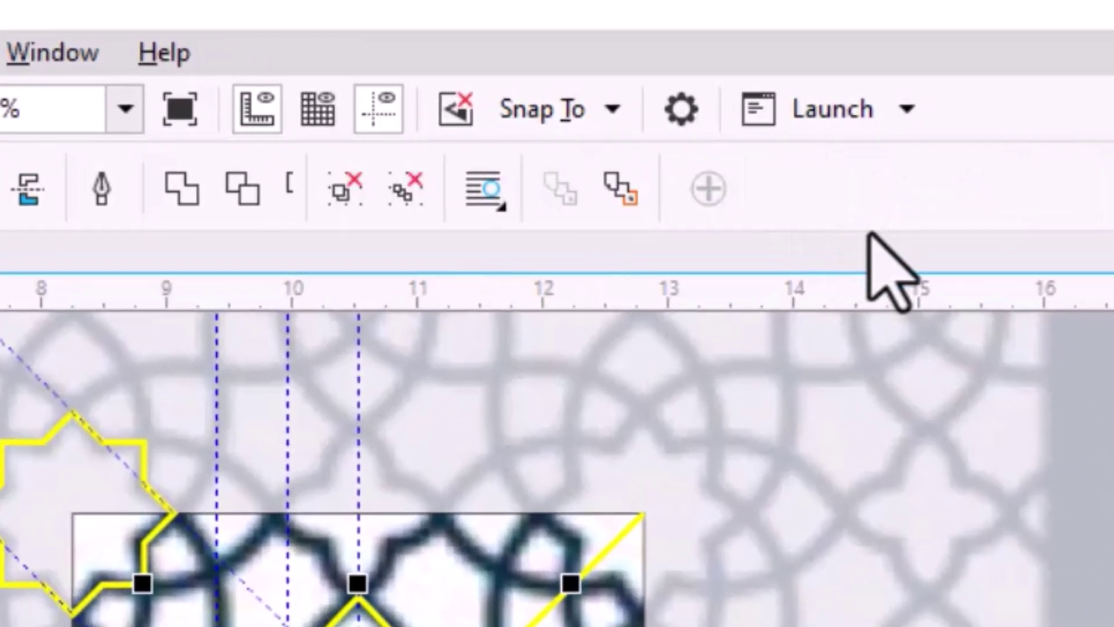
left_click(129, 444)
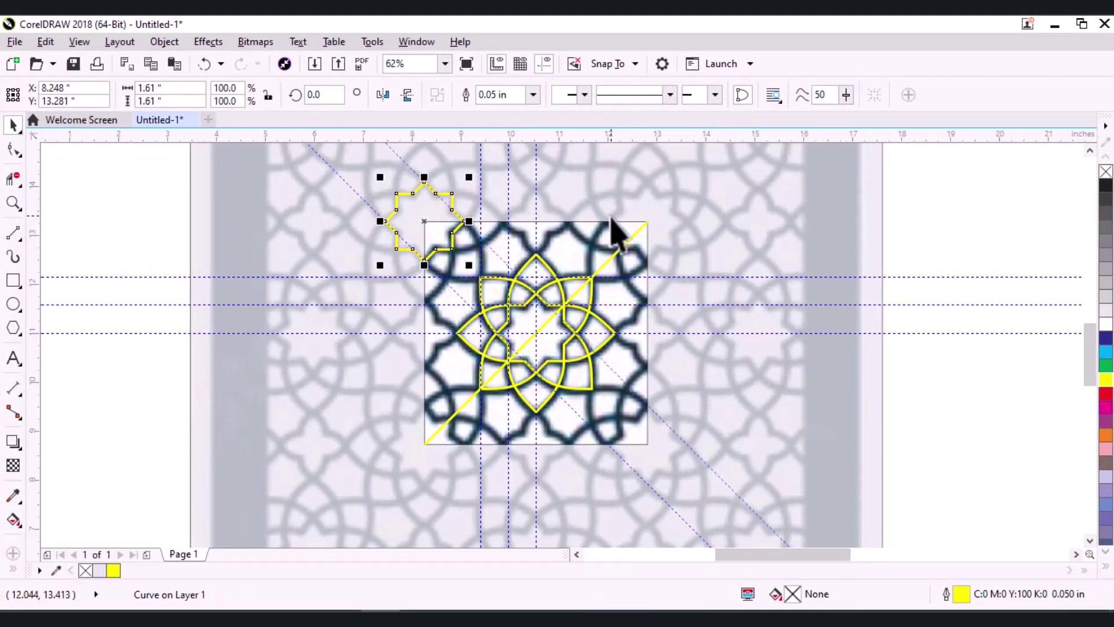
key("Delete")
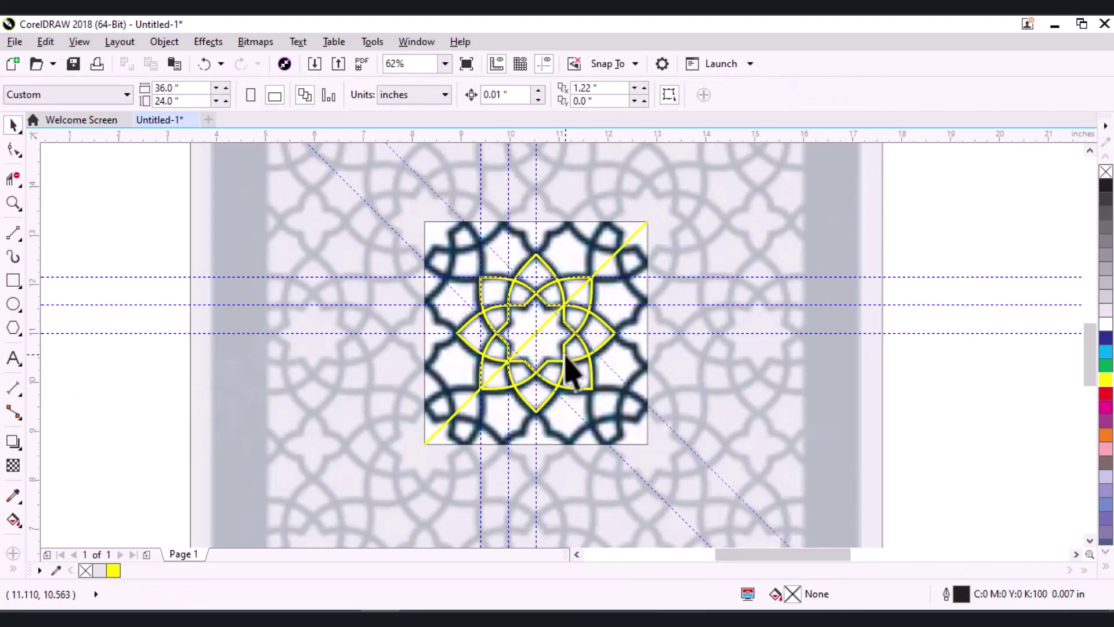
Drop a copy of the rosette group centred on the tile's top-left corner
left_click(537, 325)
left_click_drag(538, 329, 425, 221)
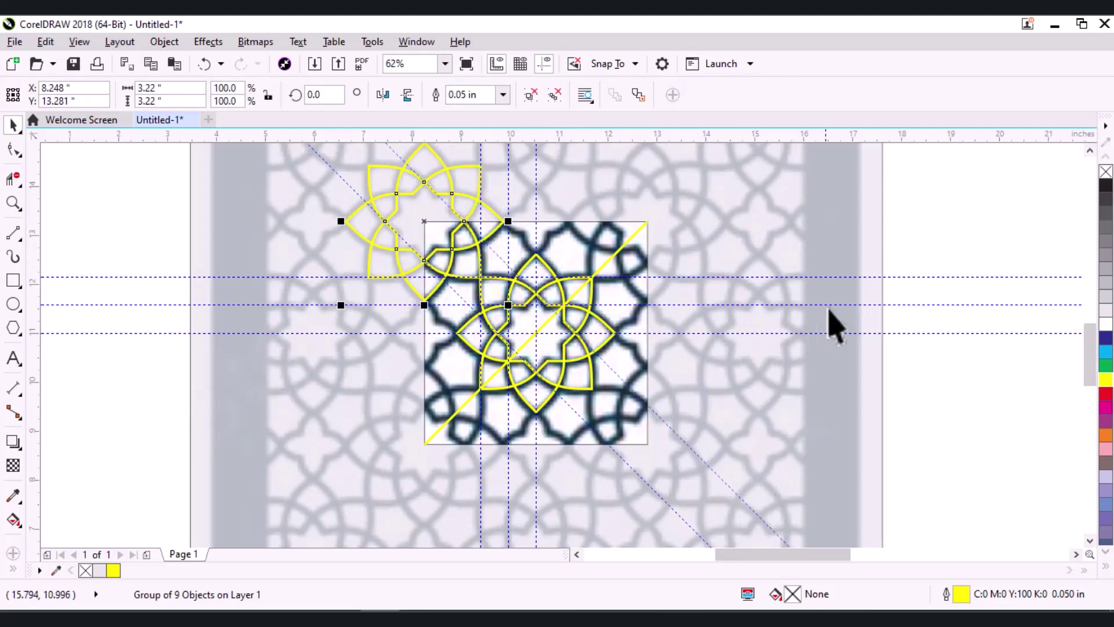
scroll(473, 235, "up", 3)
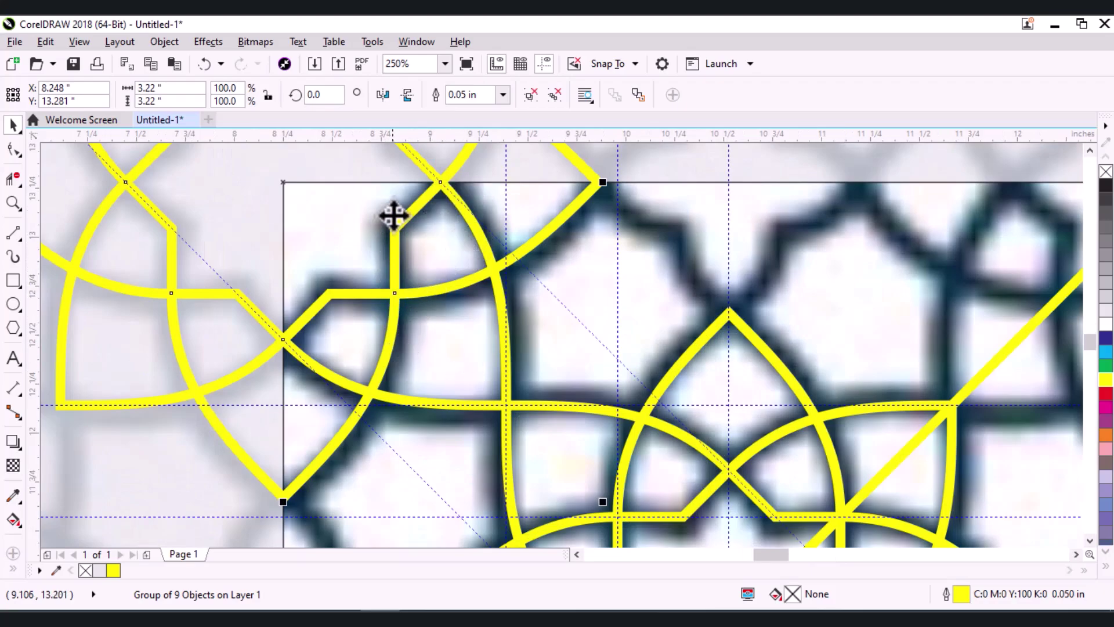
scroll(467, 287, "down", 2)
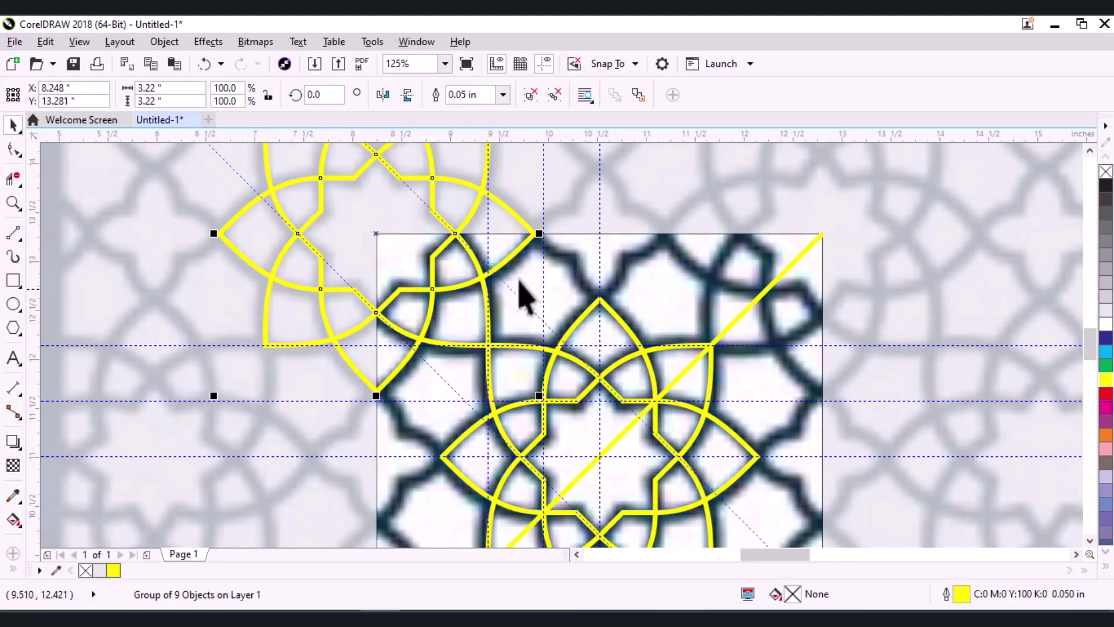
scroll(495, 309, "down", 2)
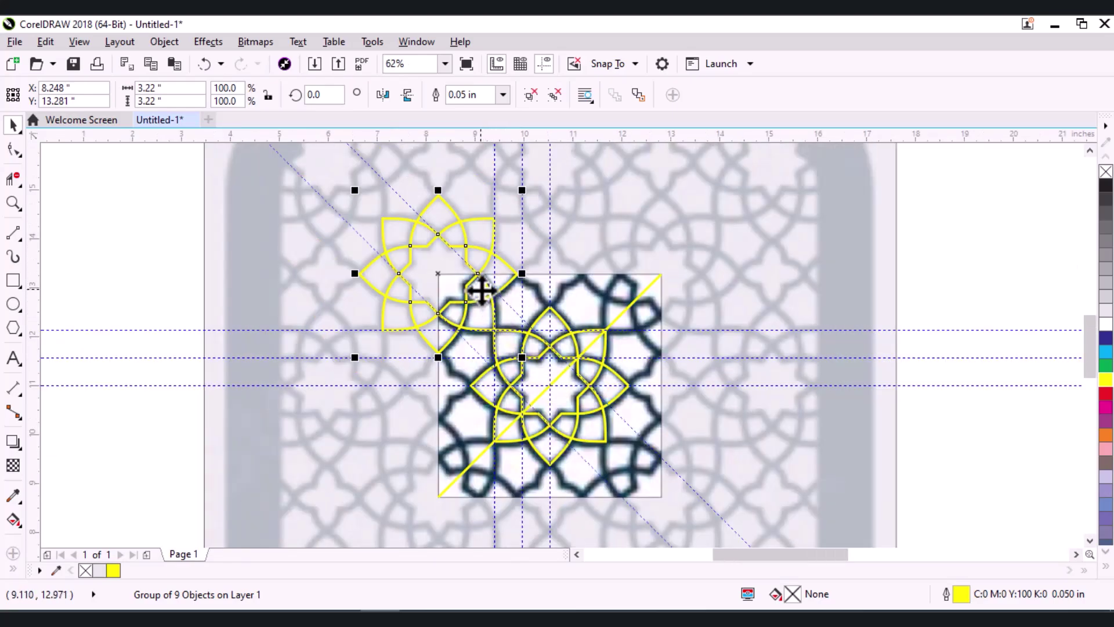
scroll(480, 289, "up", 2)
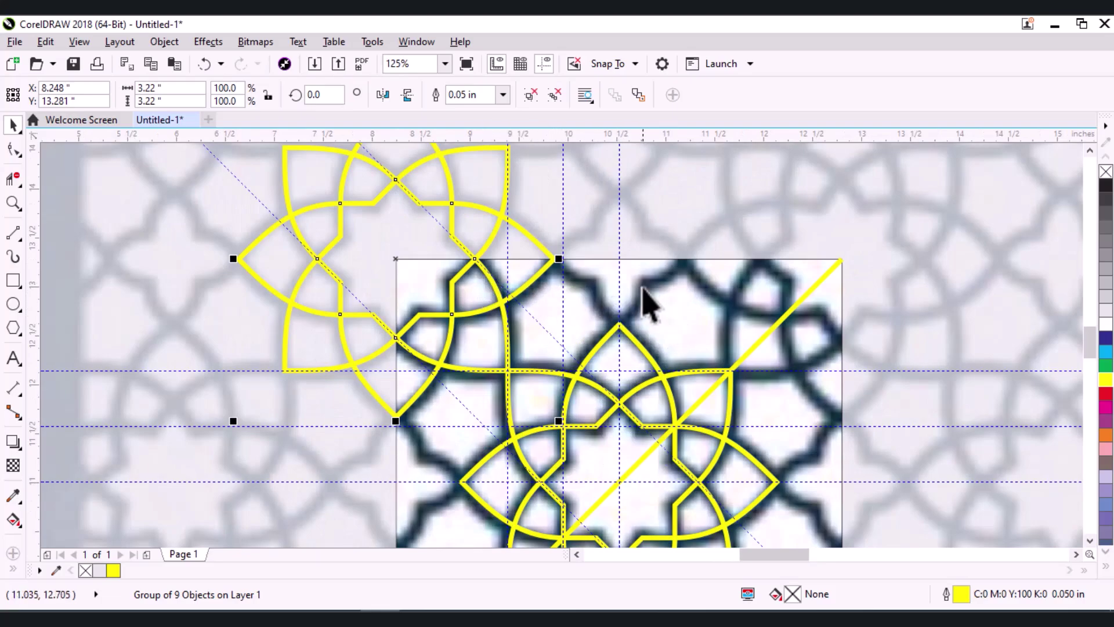
scroll(641, 296, "up", 1)
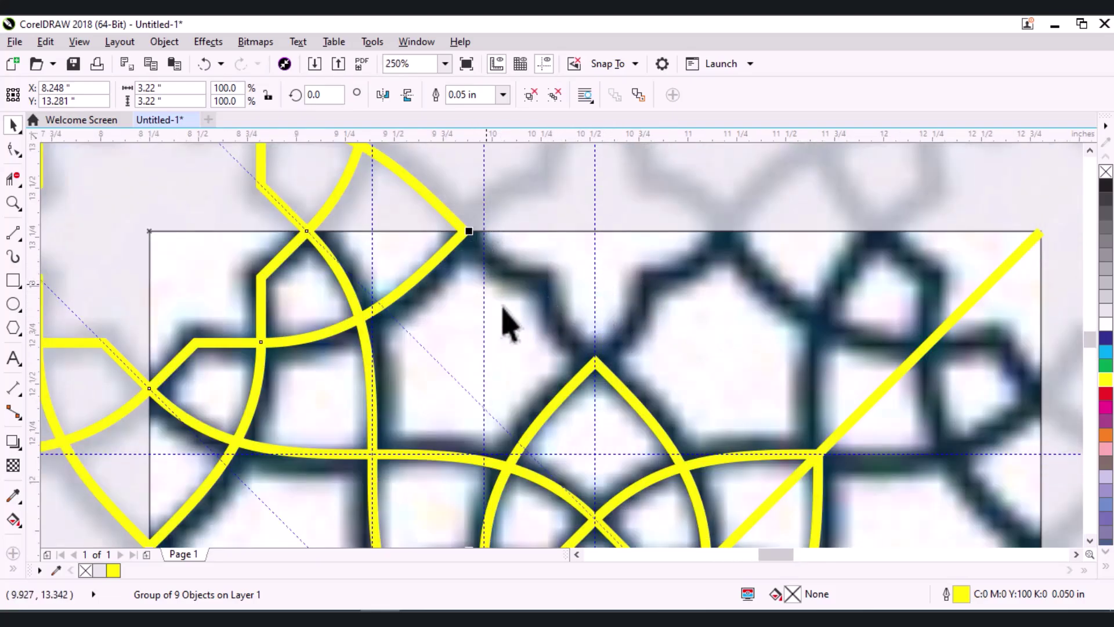
scroll(598, 341, "down", 3)
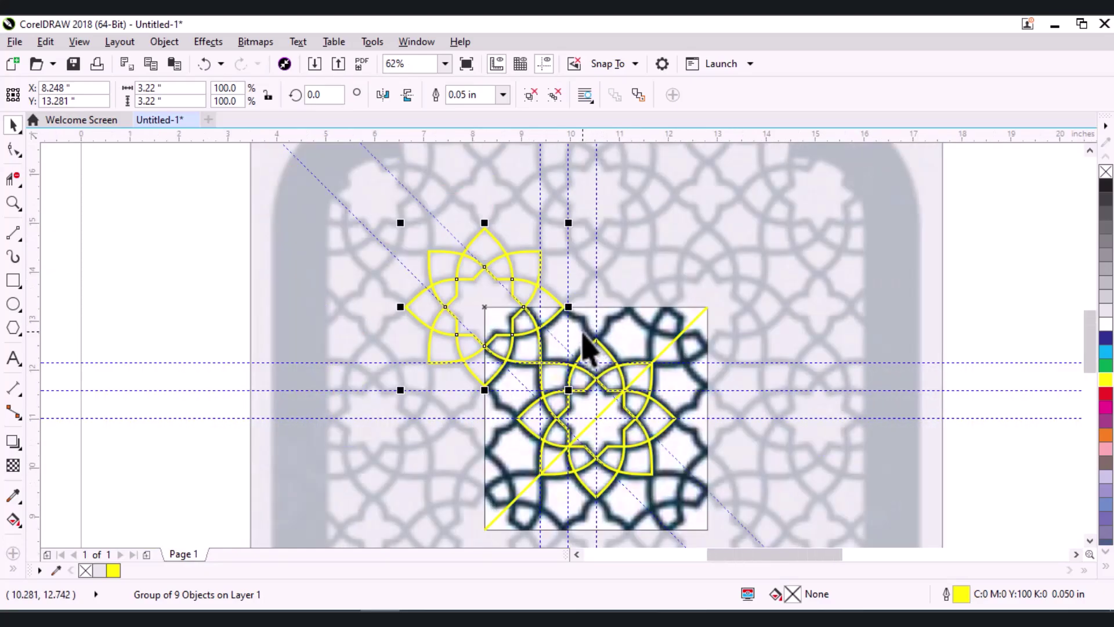
scroll(600, 334, "up", 1)
Duplicate the top-left rosette so it sits centred on the tile's top-right corner node
scroll(604, 317, "up", 1)
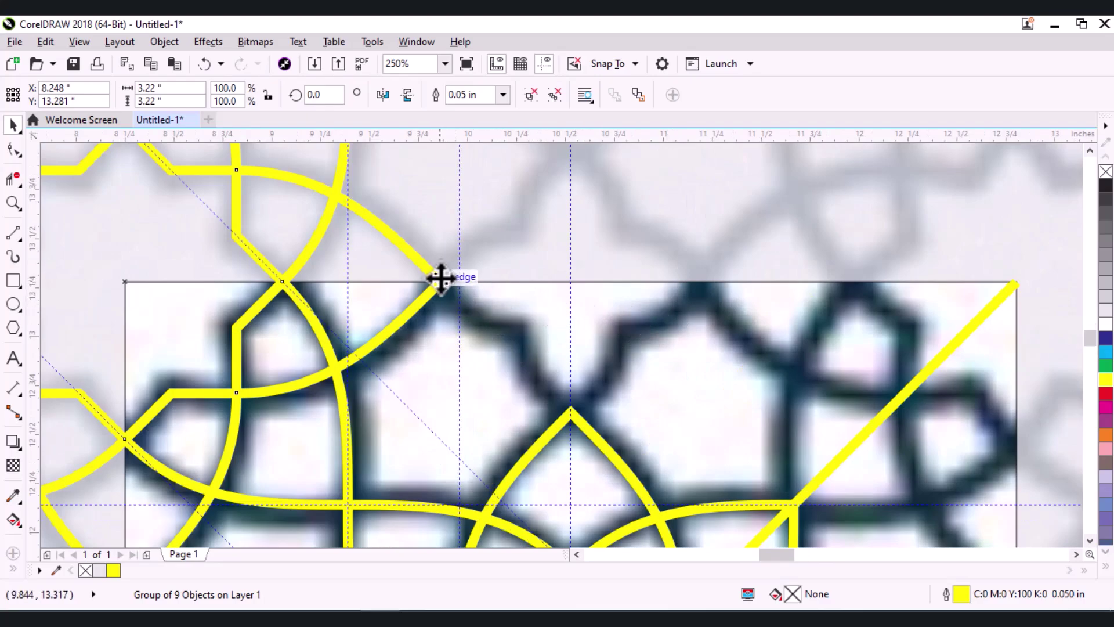
scroll(542, 310, "down", 2)
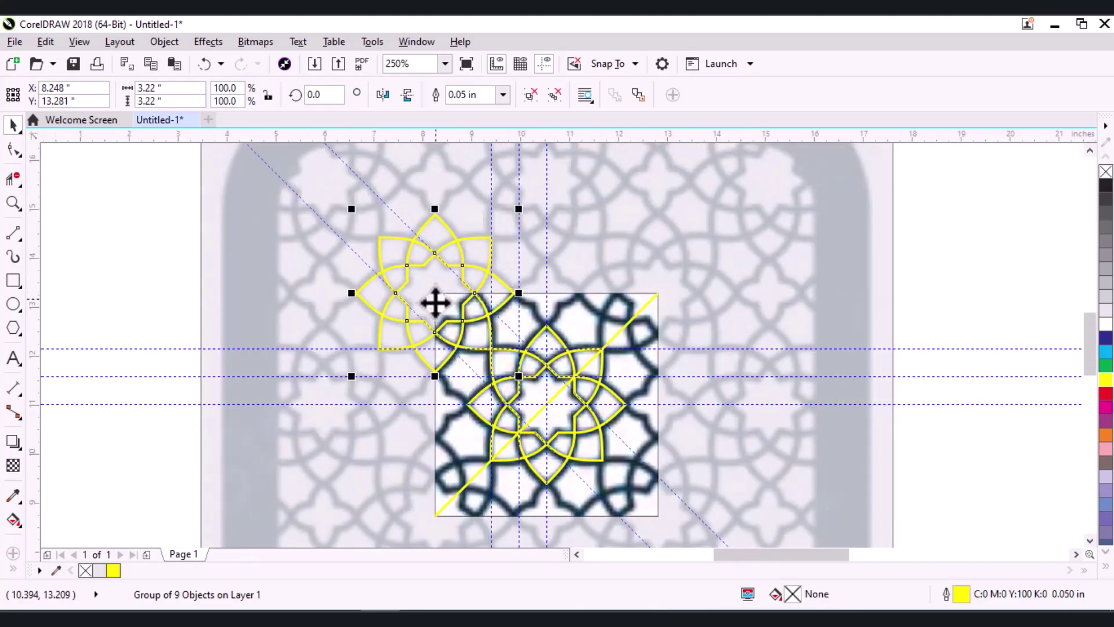
left_click_drag(436, 295, 657, 294)
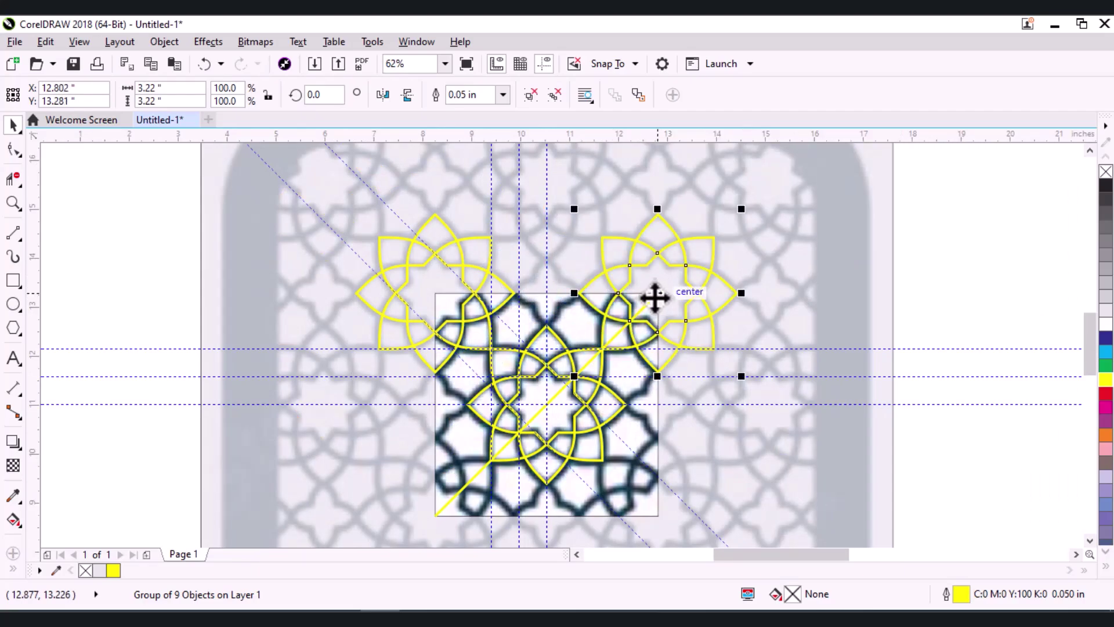
scroll(545, 292, "up", 2)
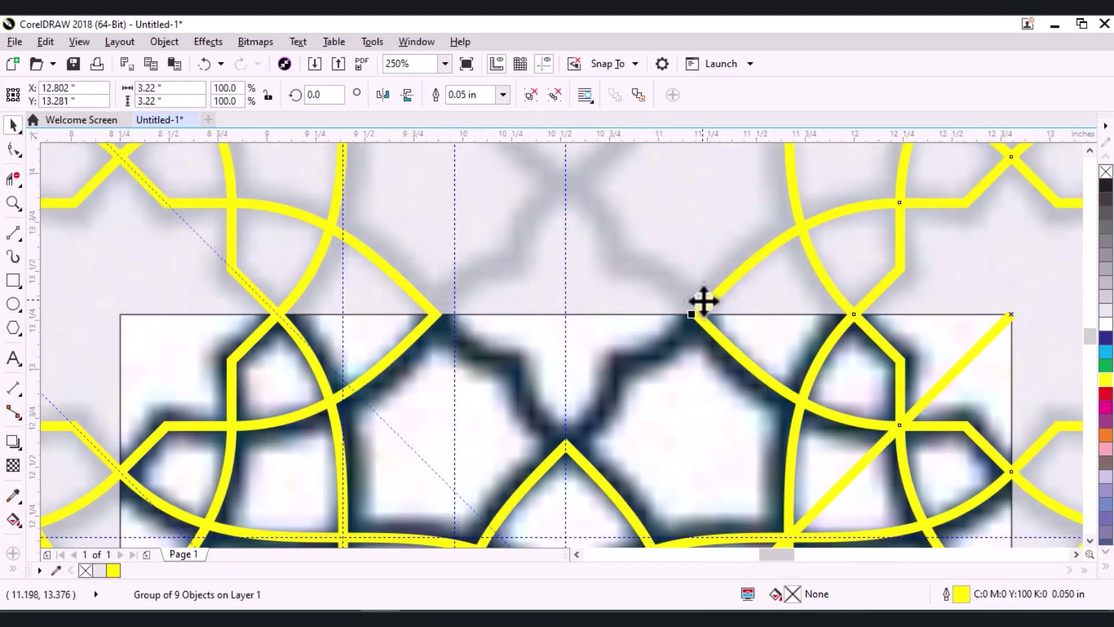
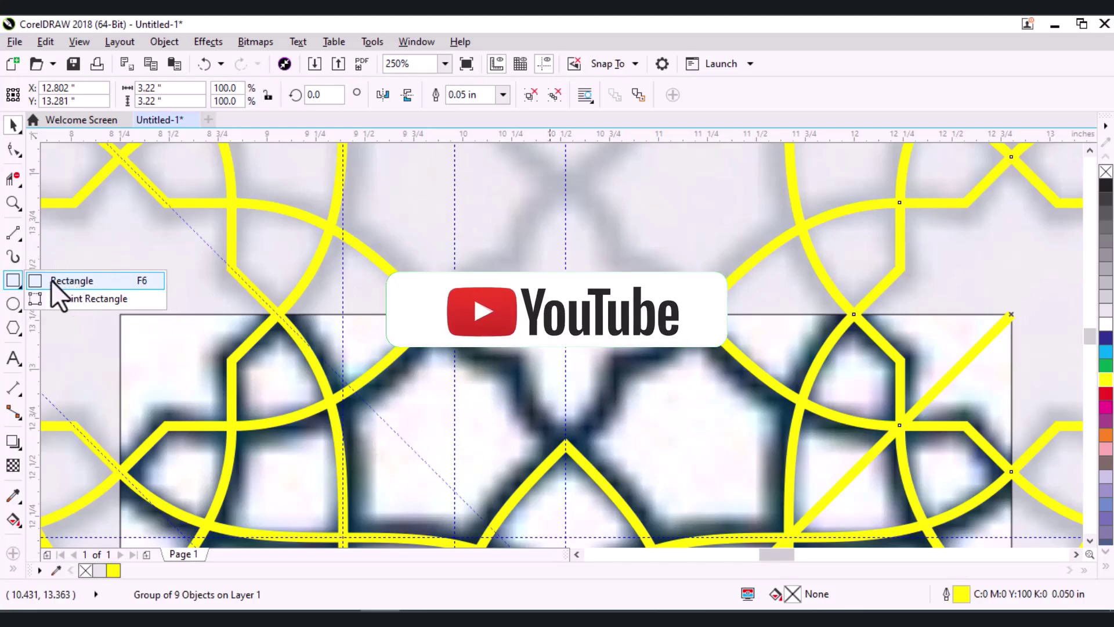
Draw a temporary 0.488 in square over the star's centre gap, then delete it
left_click(51, 280)
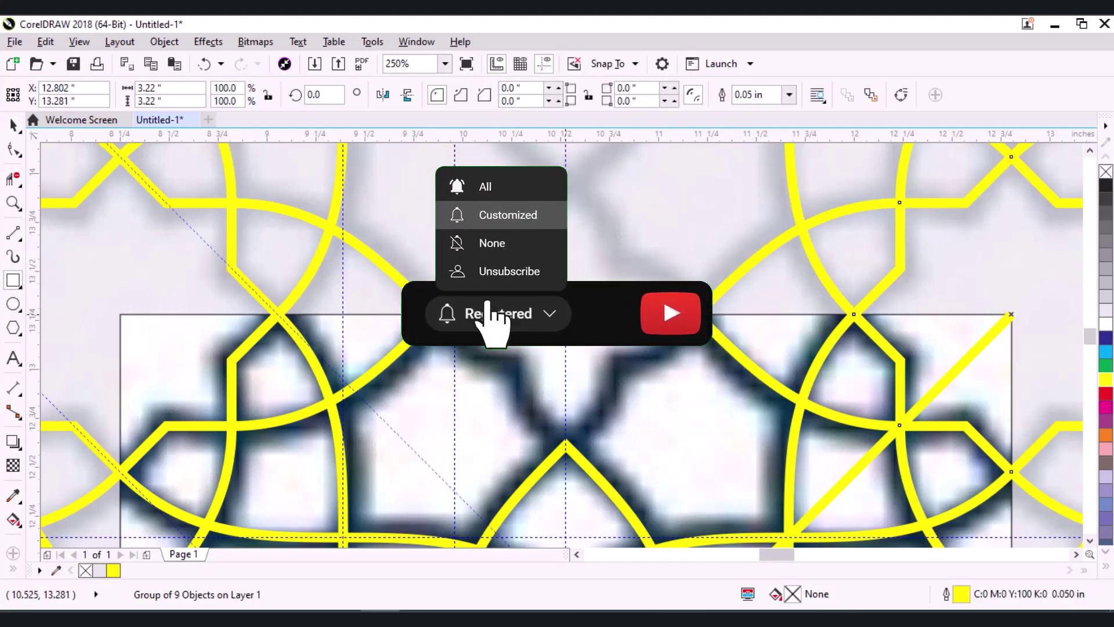
mouse_move(566, 314)
left_mouse_down()
mouse_move(616, 265)
mouse_move(616, 362)
left_mouse_up()
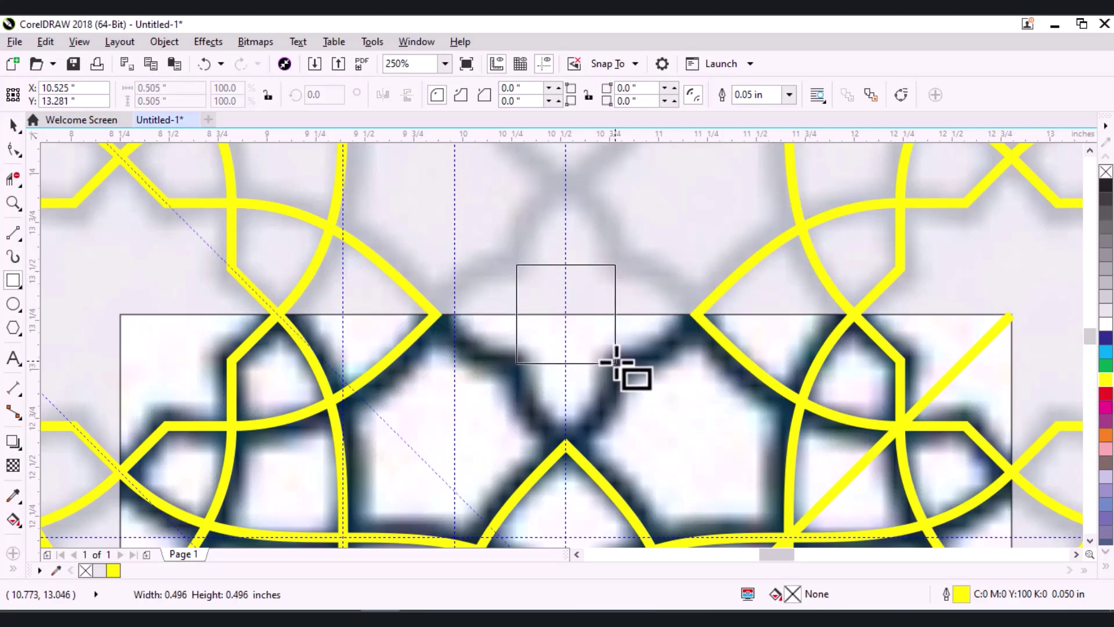
left_click_drag(615, 362, 615, 361)
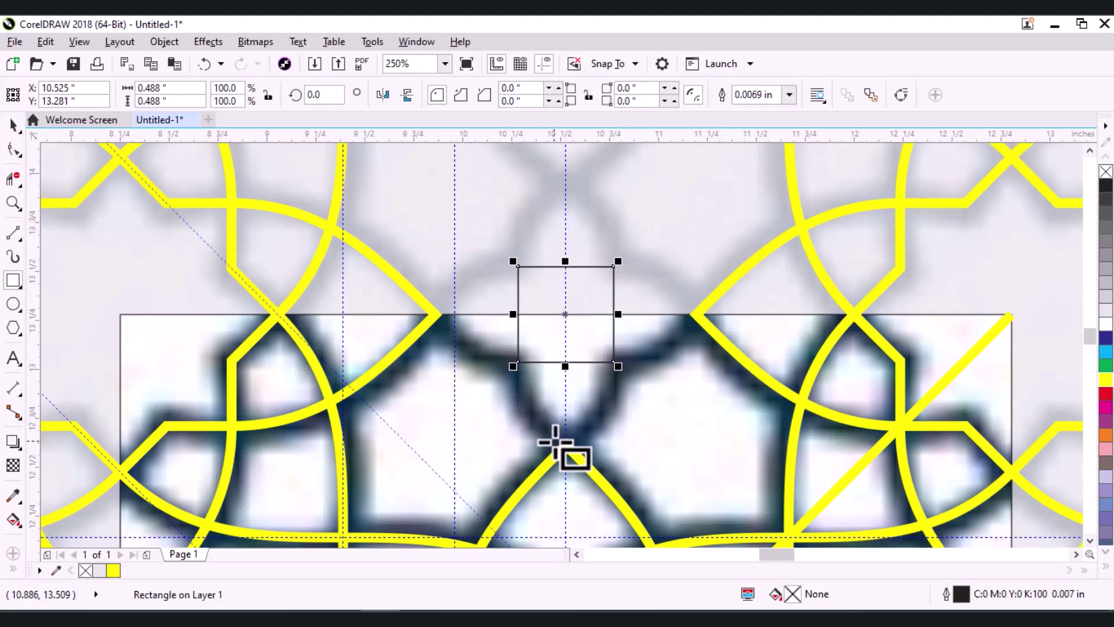
scroll(572, 458, "up", 2)
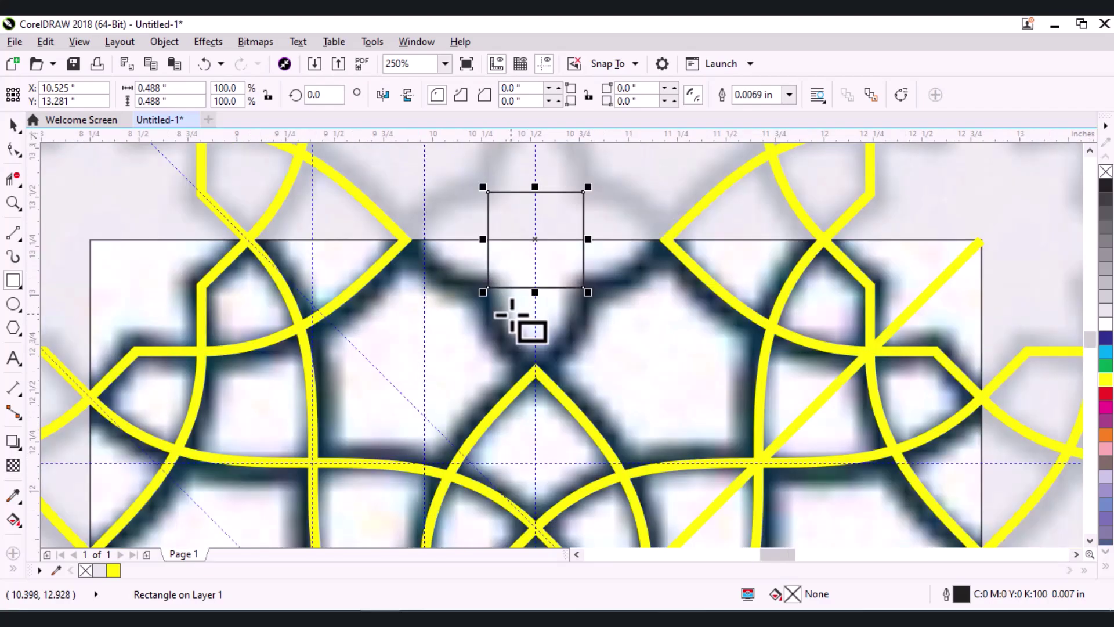
scroll(508, 314, "down", 2)
key("Delete")
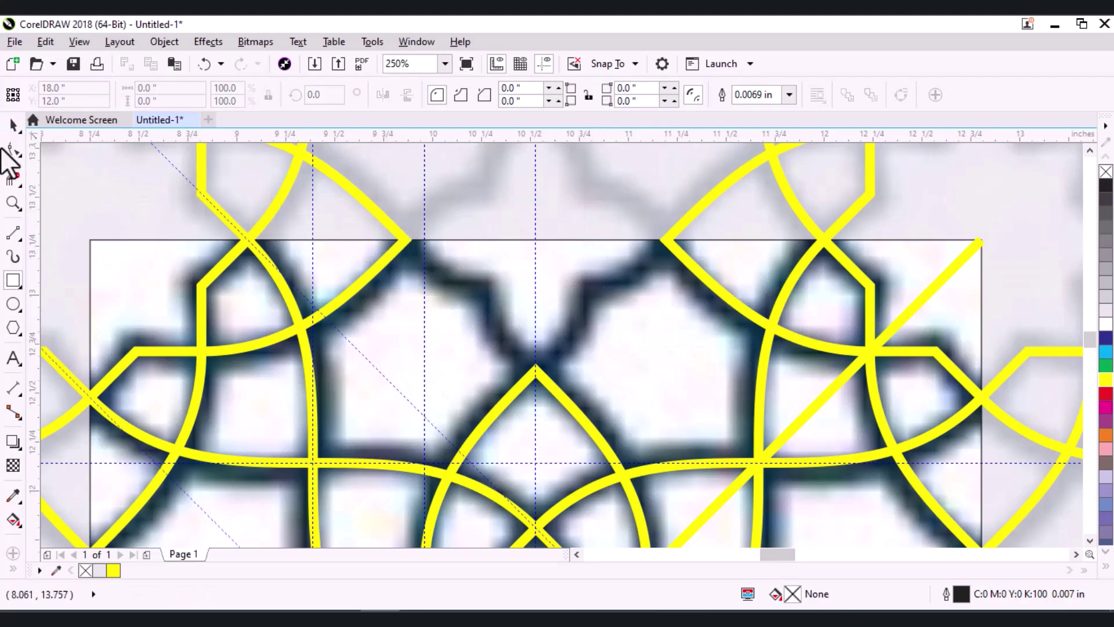
Draw two crossing diagonal lines between snapped nodes, one ending at the yellow arch's tip
left_click(12, 235)
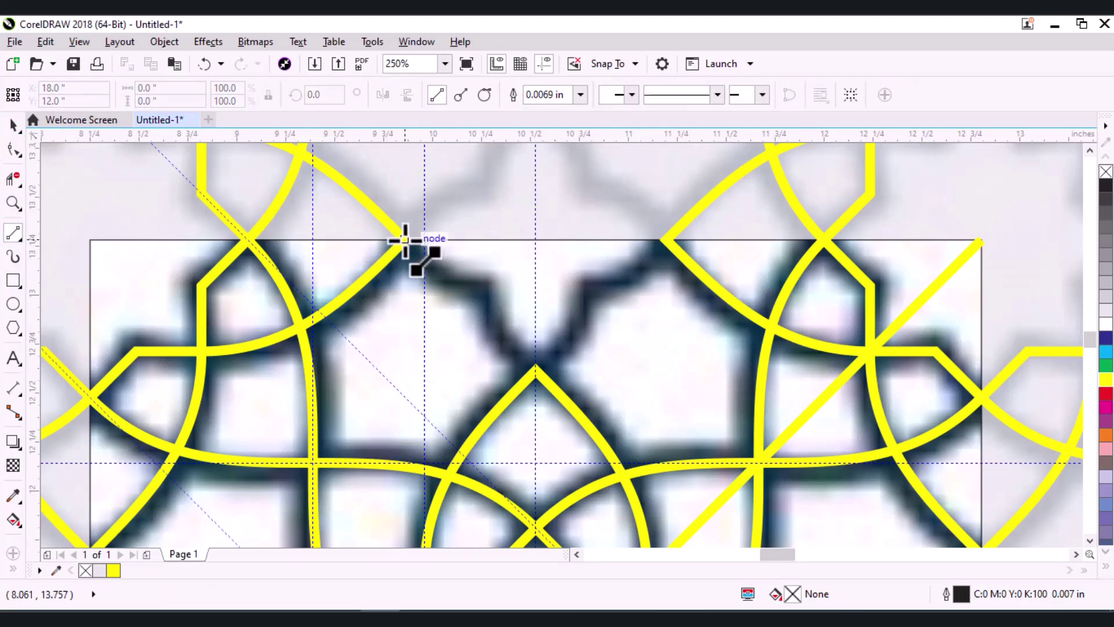
left_click_drag(405, 239, 537, 369)
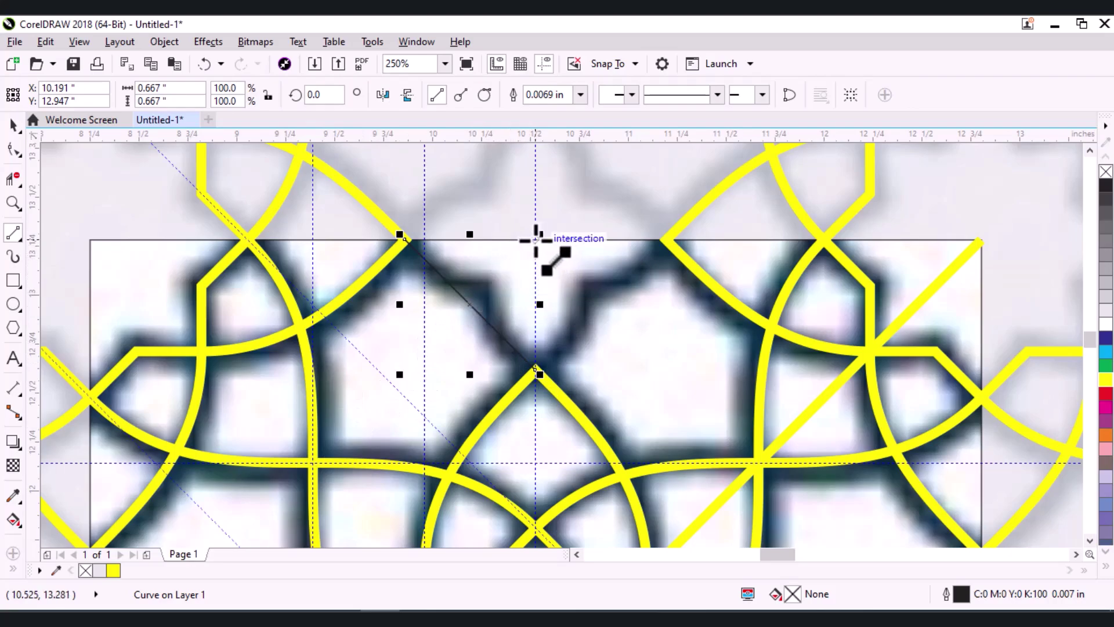
left_click_drag(536, 238, 312, 463)
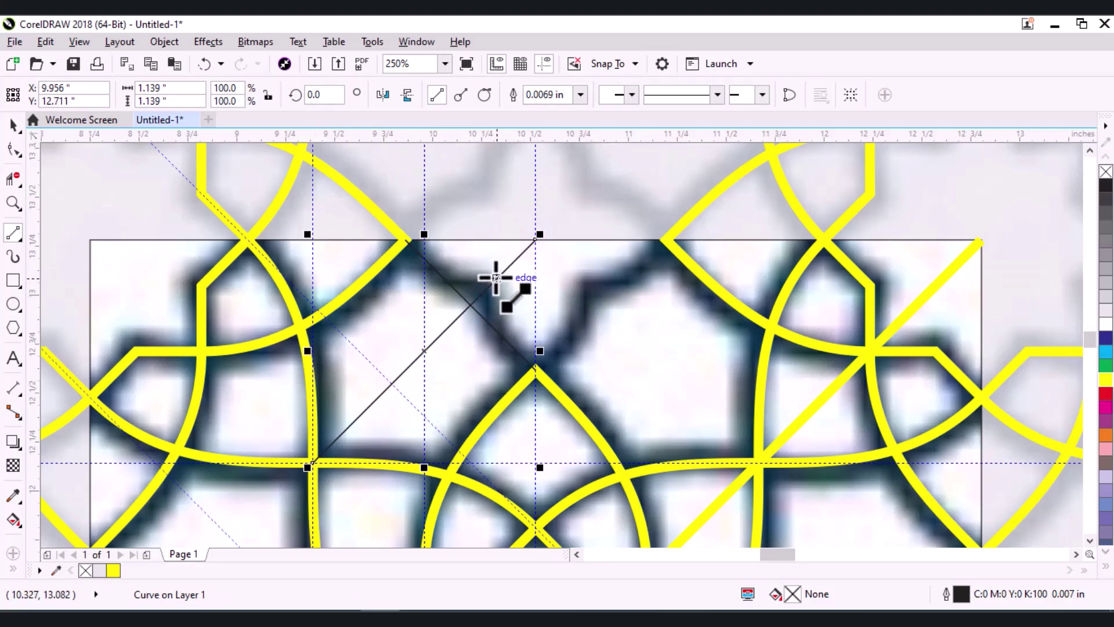
Draw a short line from the yellow arc's tip, snapped onto the diagonal
scroll(511, 249, "up", 2)
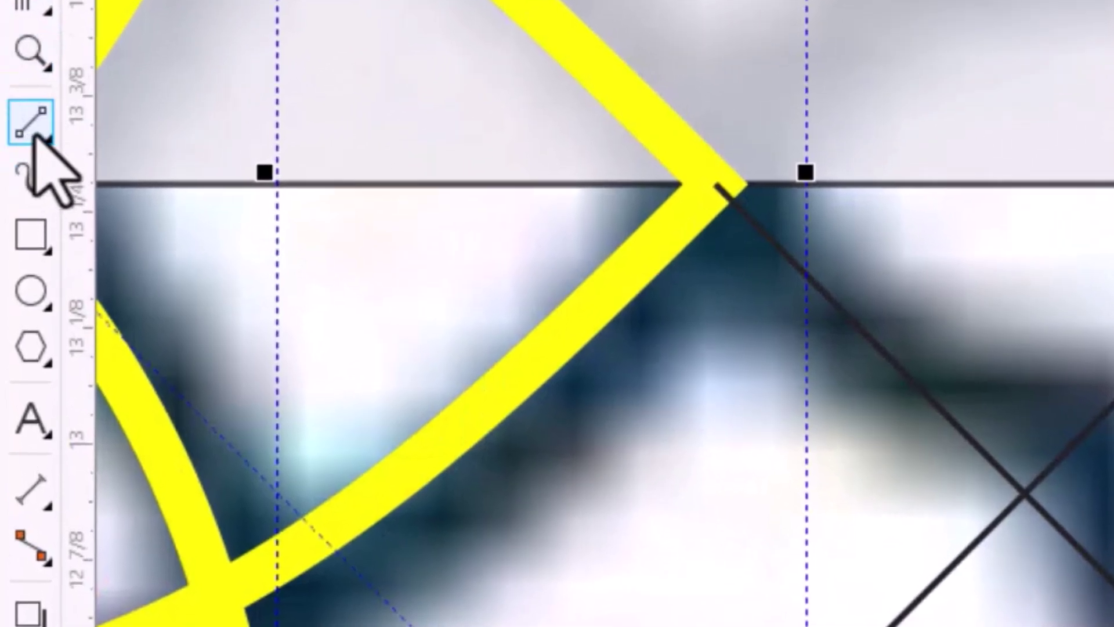
left_click(34, 162)
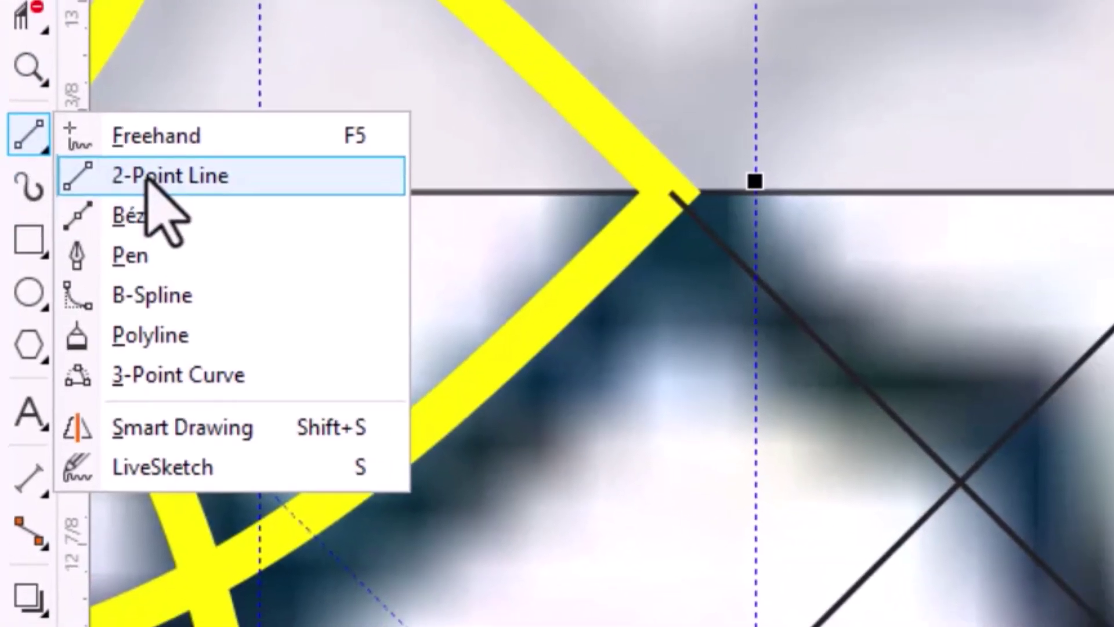
left_click(145, 169)
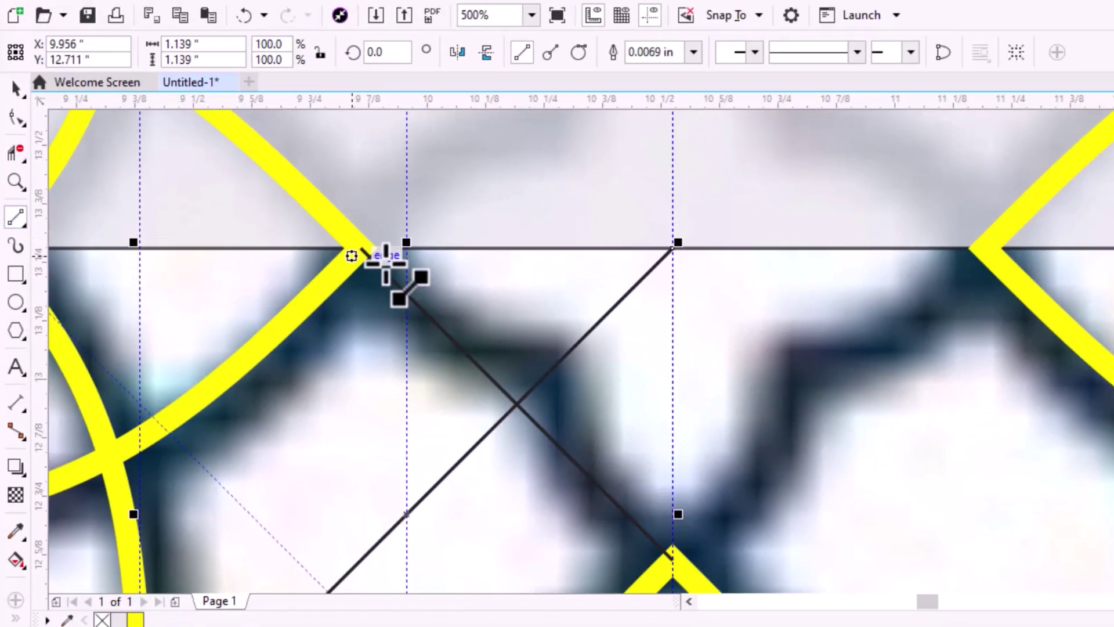
left_click_drag(303, 257, 469, 355)
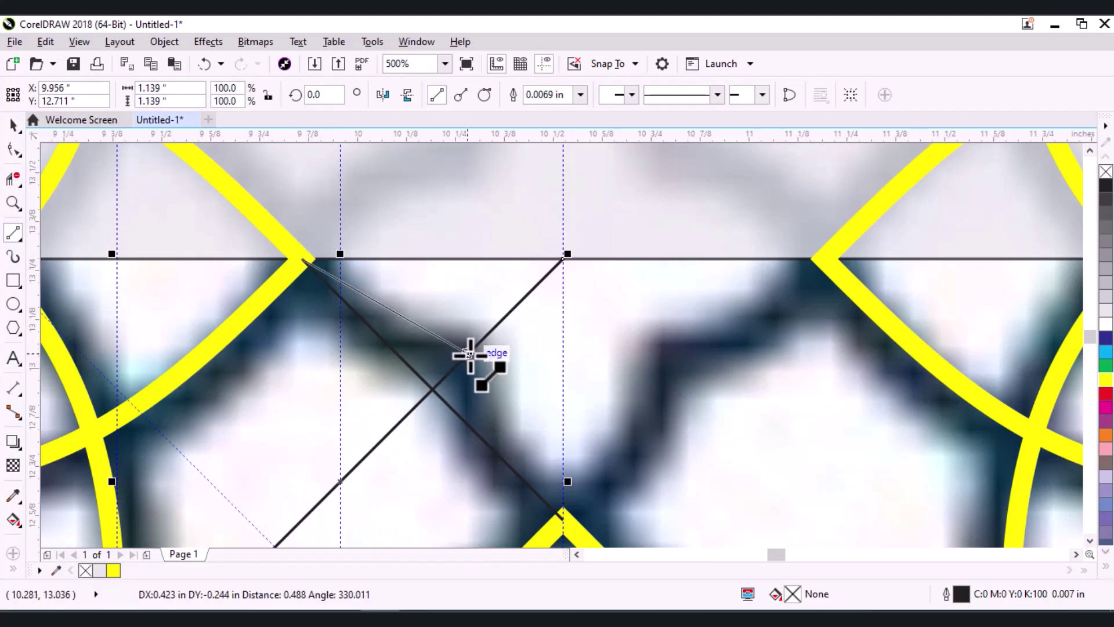
left_click_drag(469, 355, 469, 352)
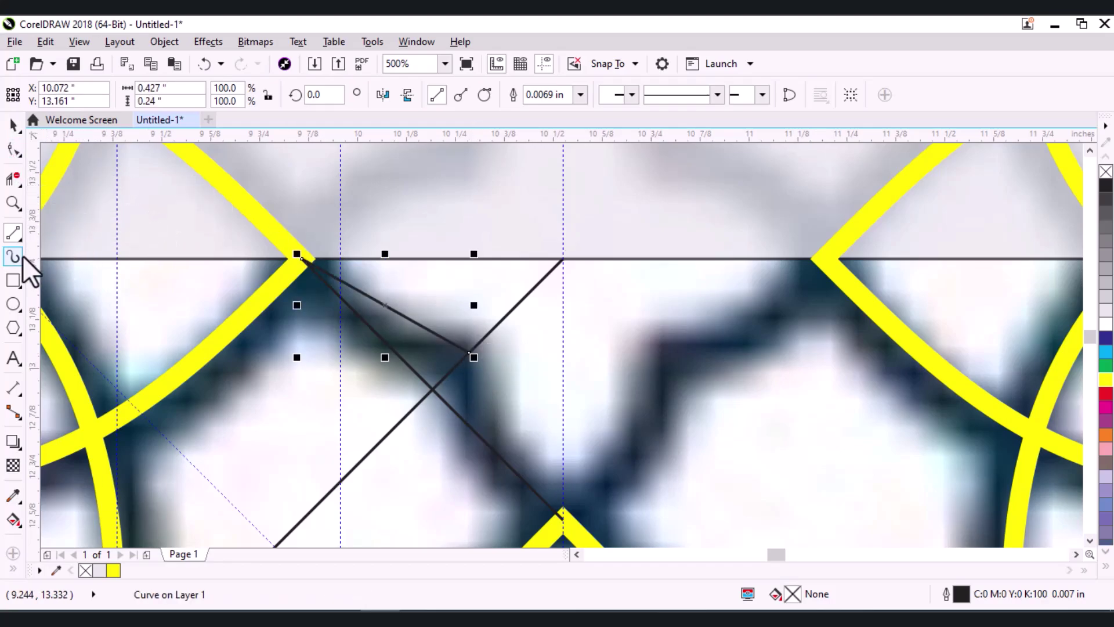
Convert the short line to a curve and bend it to trace the dark reference stroke
left_click(14, 150)
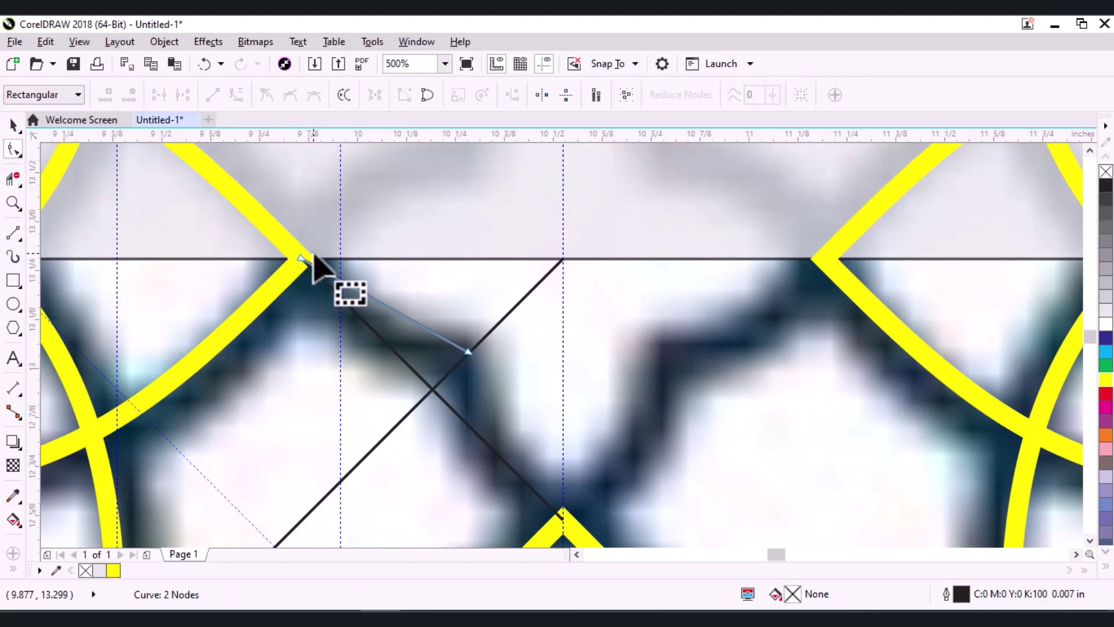
left_click_drag(289, 238, 495, 367)
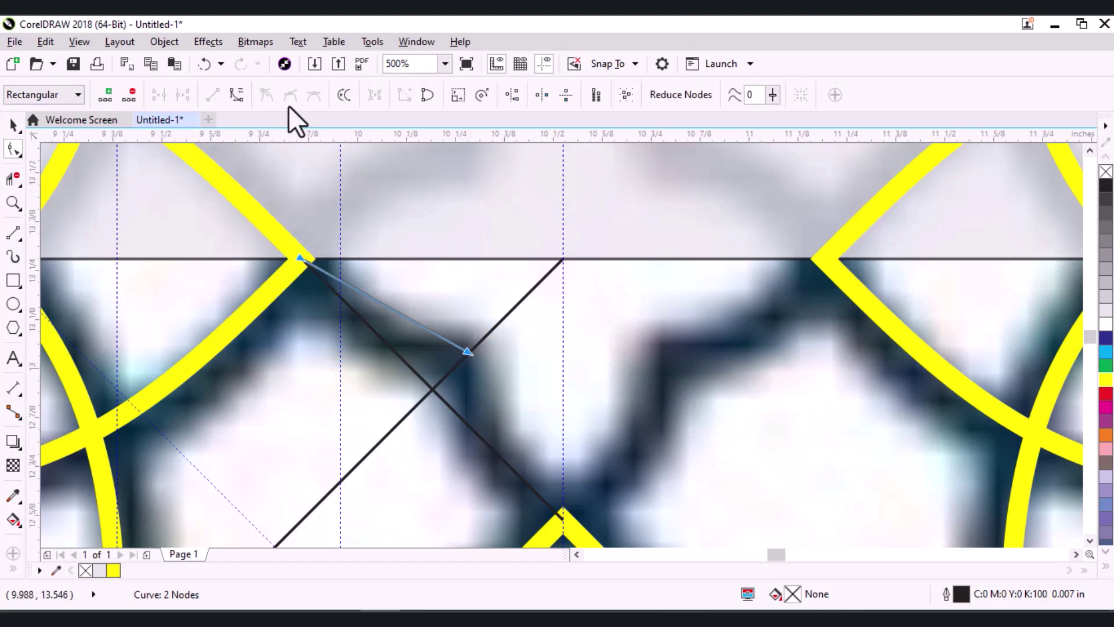
left_click(239, 99)
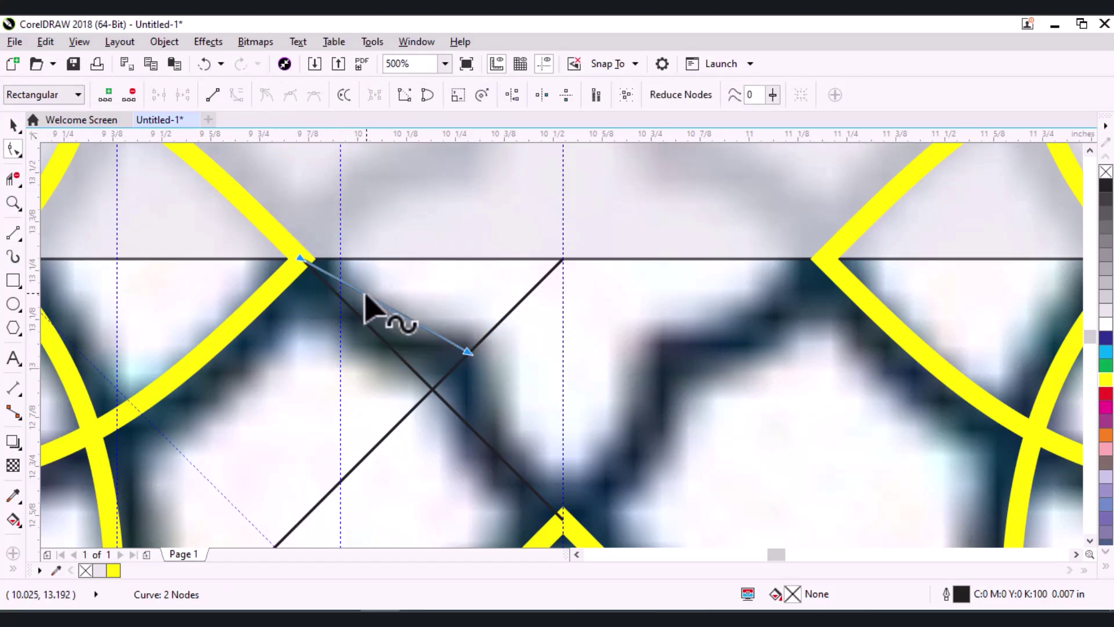
left_click_drag(365, 298, 354, 331)
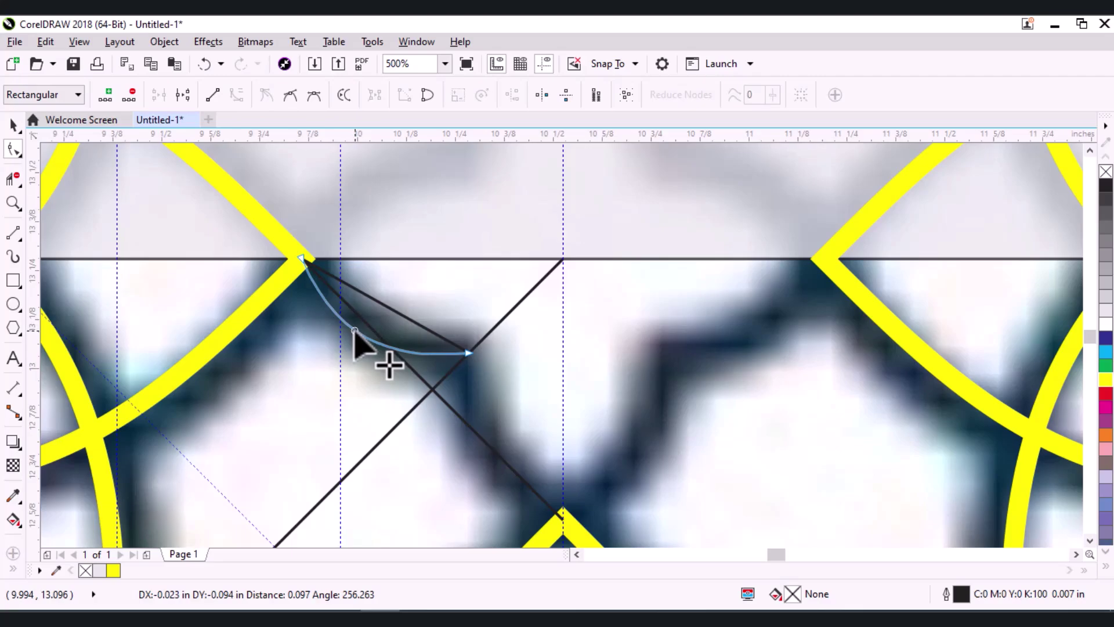
left_click_drag(354, 330, 356, 332)
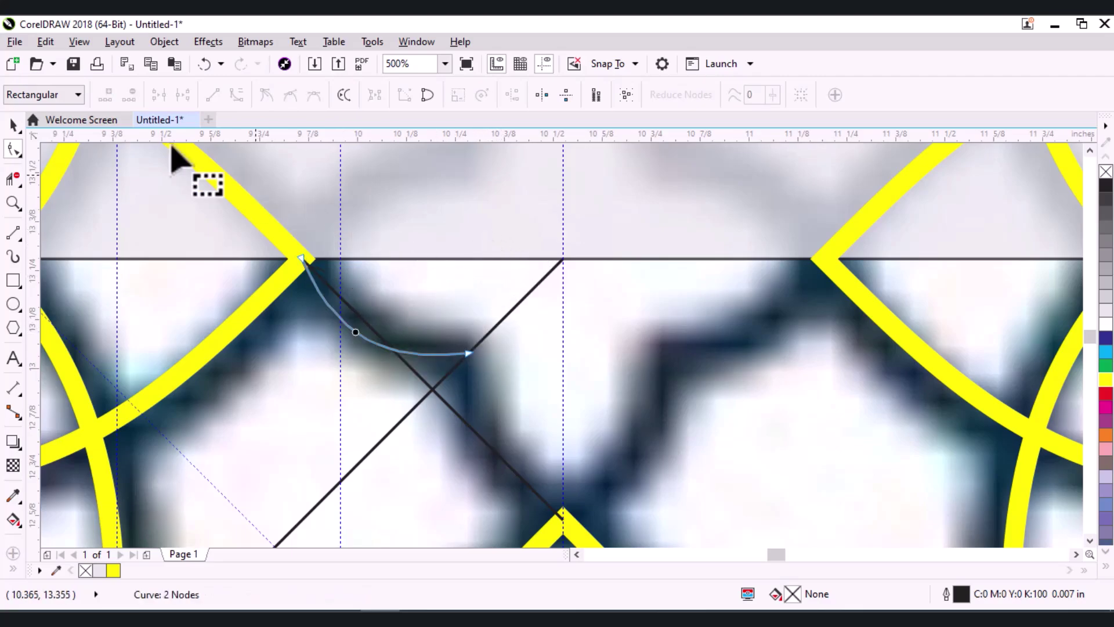
key("space")
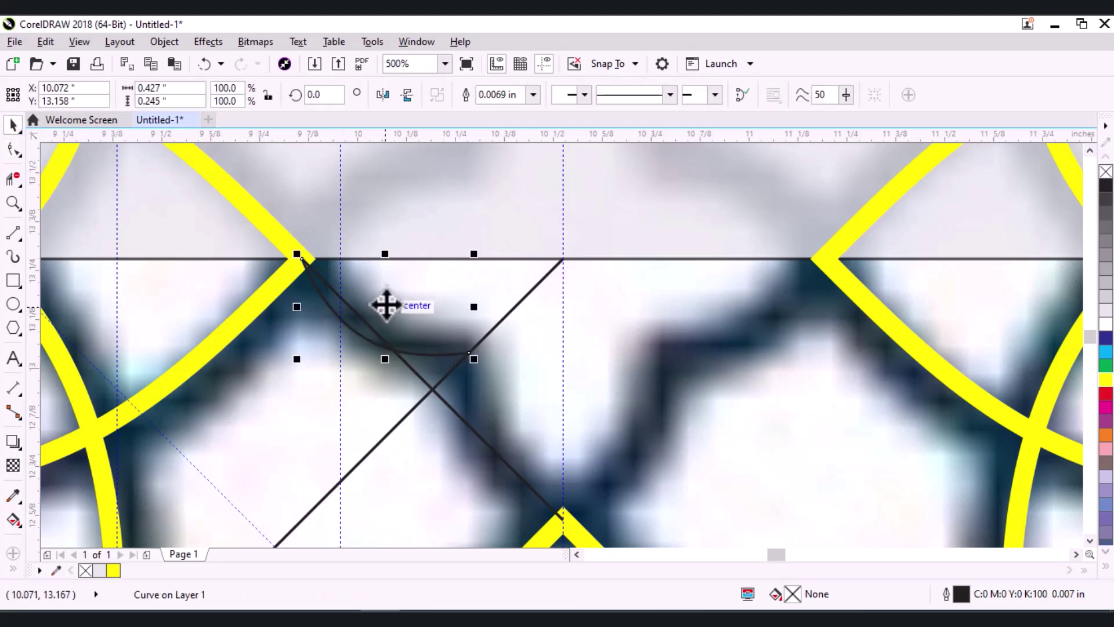
Mirror a copy of the curve upward across the horizontal line
left_click(383, 305)
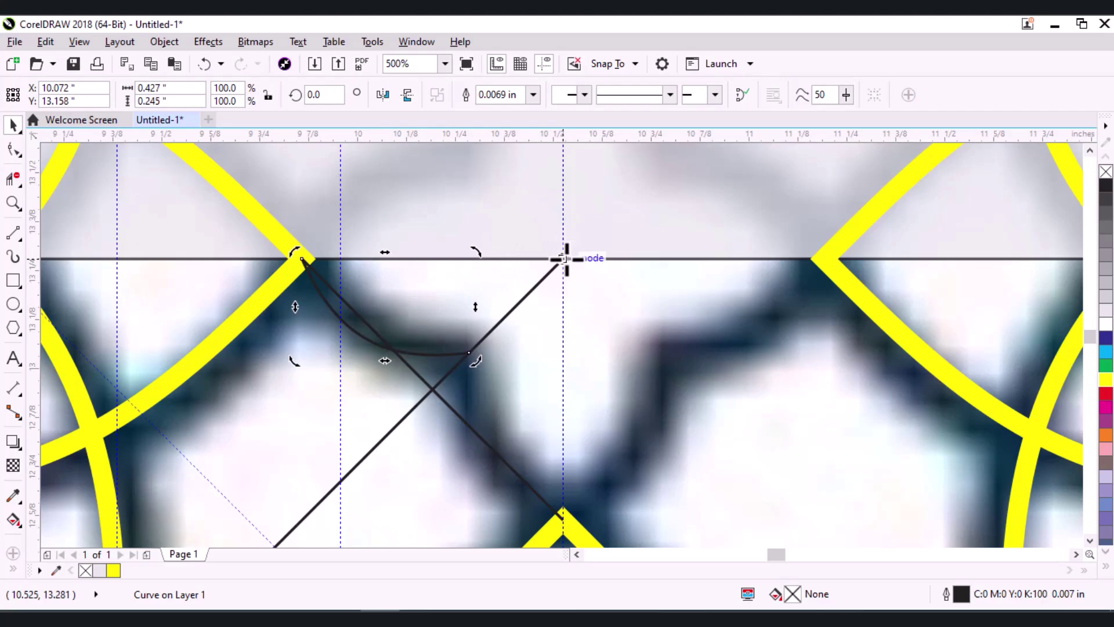
key("ctrl+z")
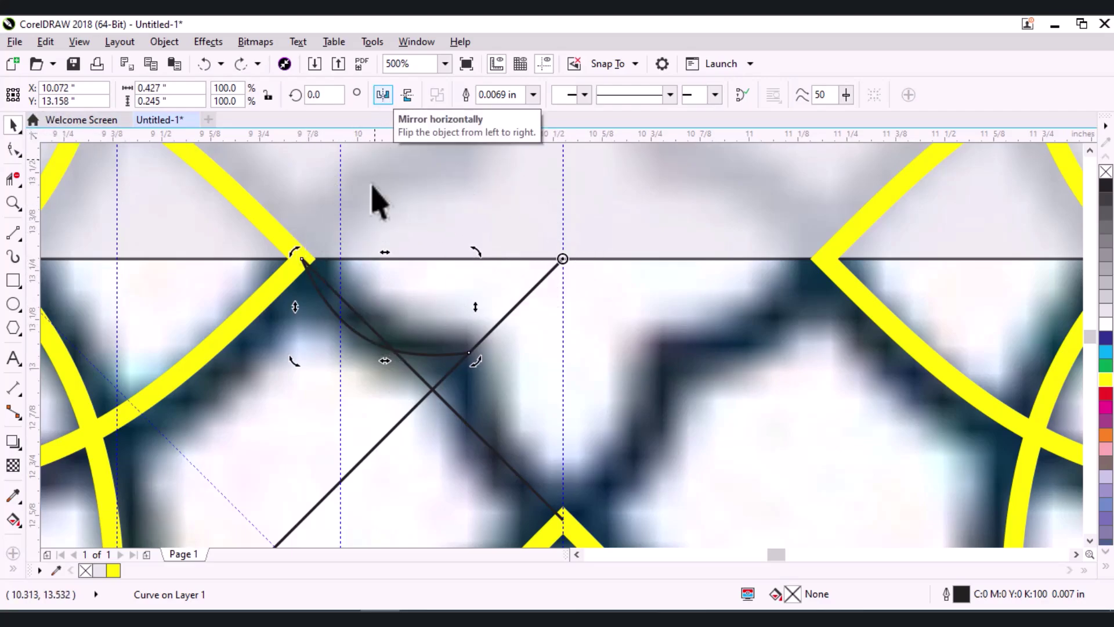
left_click(409, 355)
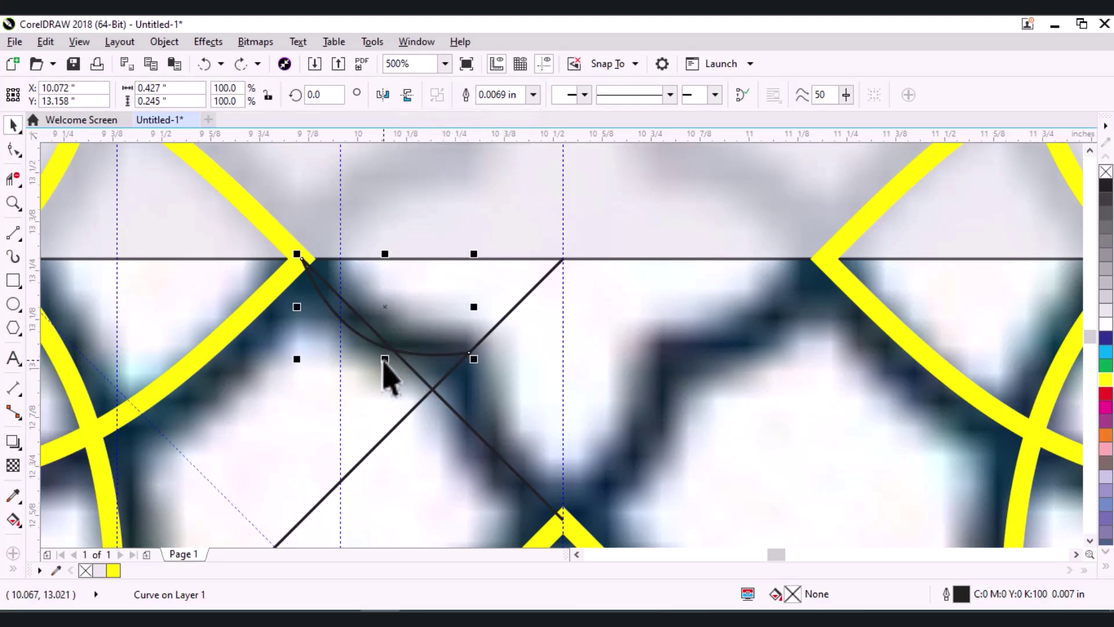
left_click_drag(385, 359, 385, 263)
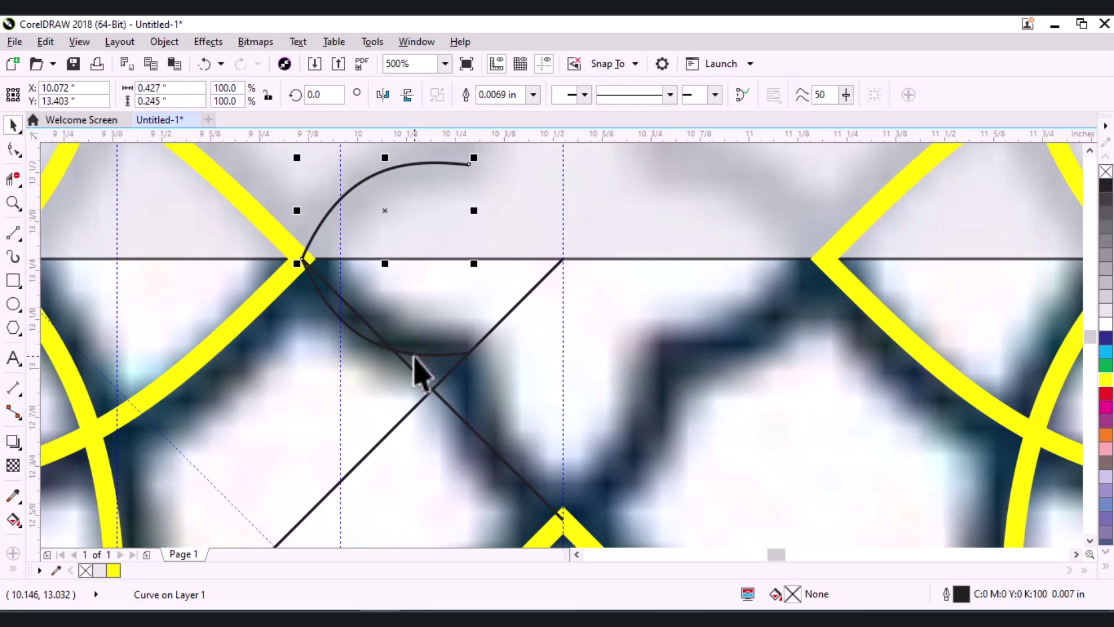
Combine both curves with Ctrl+L and join their touching end nodes
left_click(413, 353, "shift")
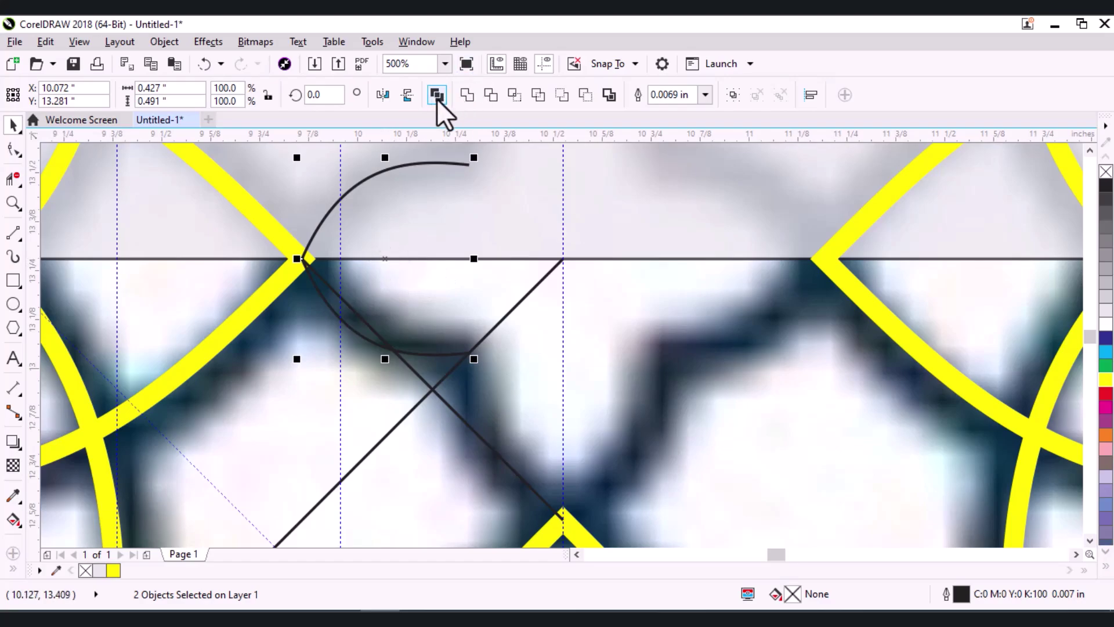
key("ctrl+l")
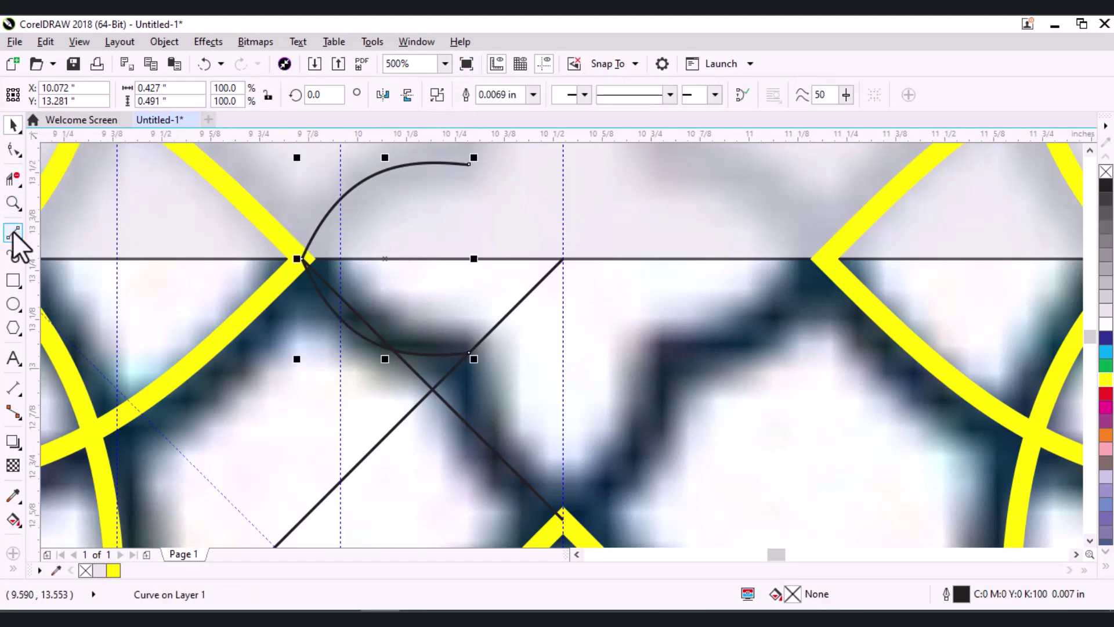
left_click(13, 148)
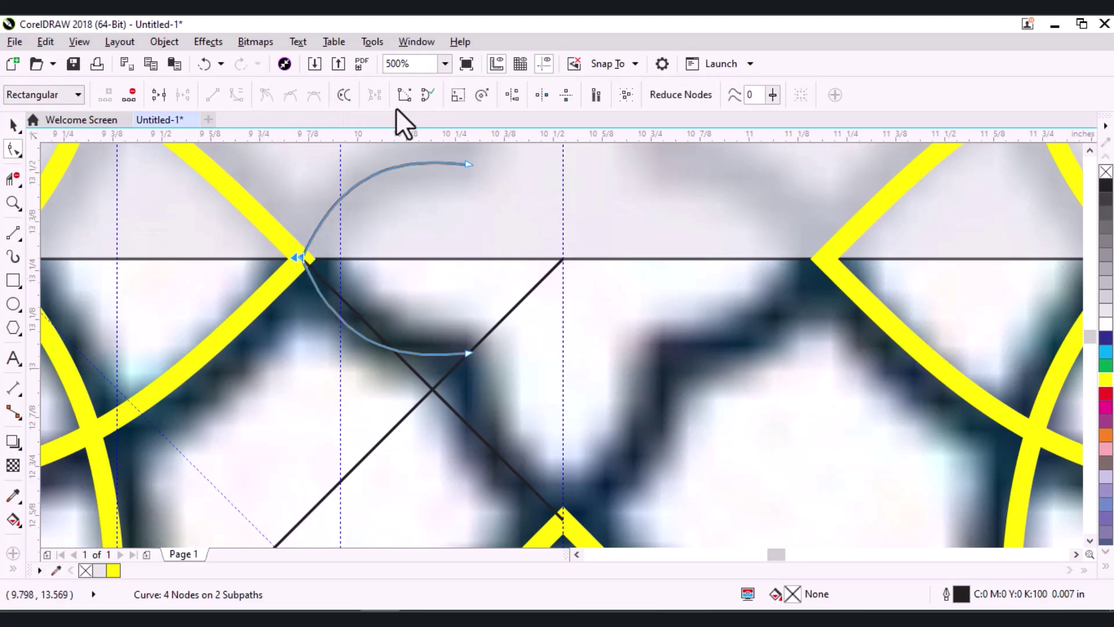
left_click(162, 96)
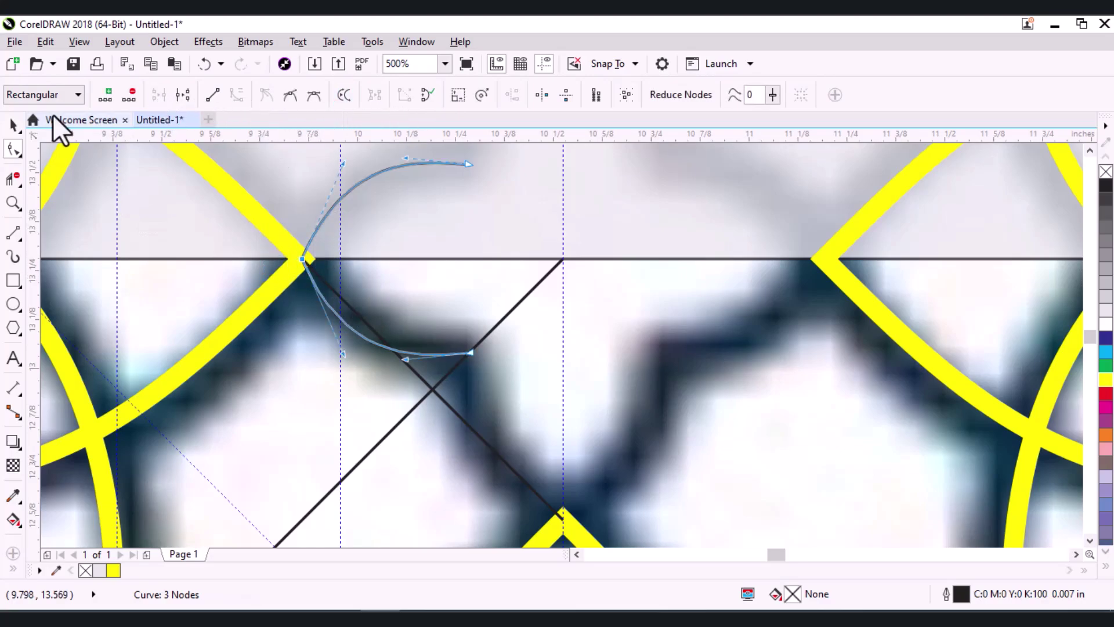
left_click(11, 123)
Copy the yellow line's thick outline pen and colour onto the curve
left_click(82, 40)
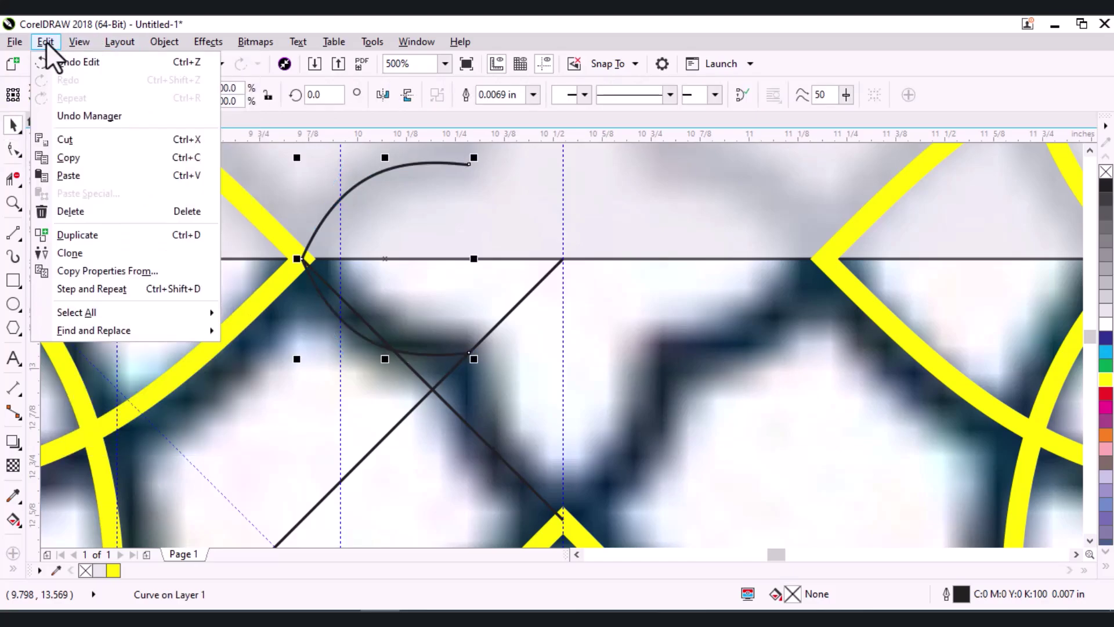
left_click(104, 273)
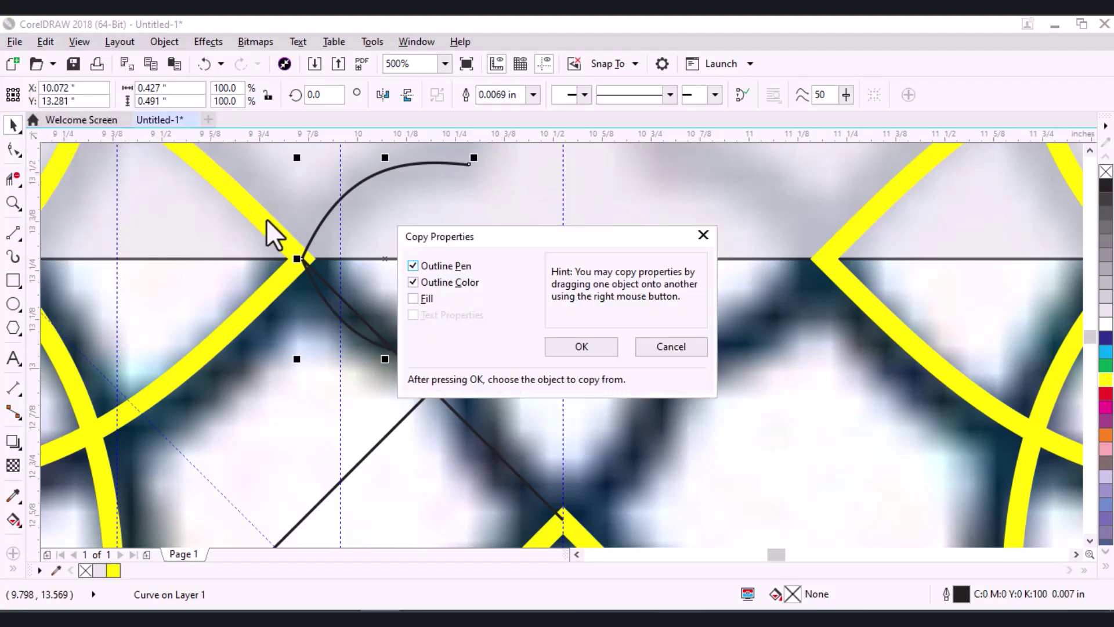
left_click(572, 351)
left_click(268, 226)
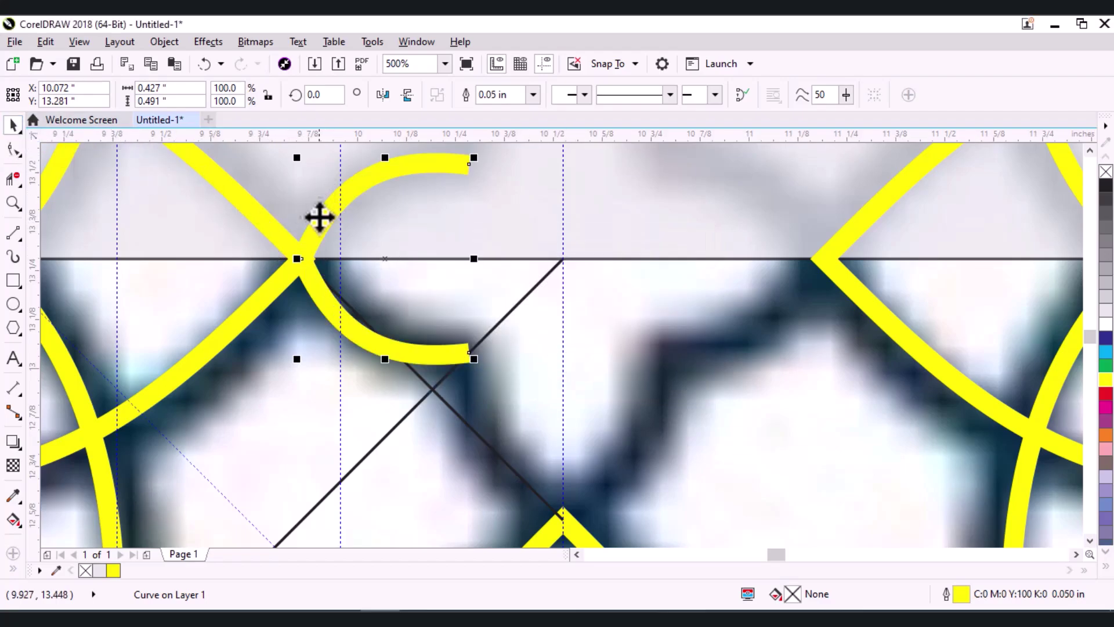
Leave a rotated copy of the C curve beside the original, forming a double lobe
left_click(334, 228)
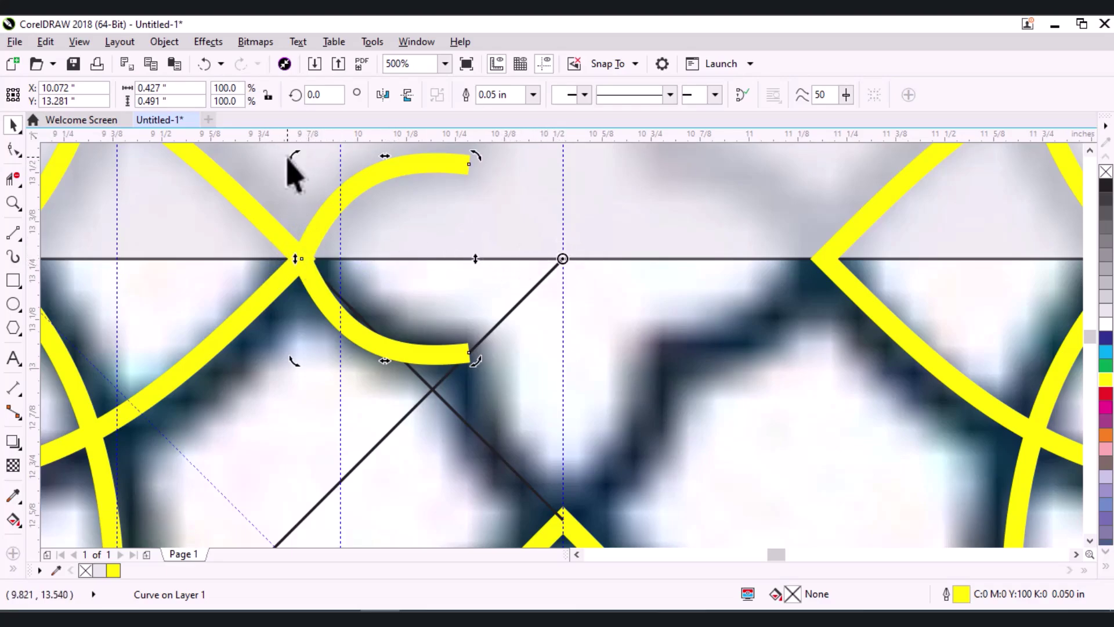
left_click_drag(292, 155, 508, 433)
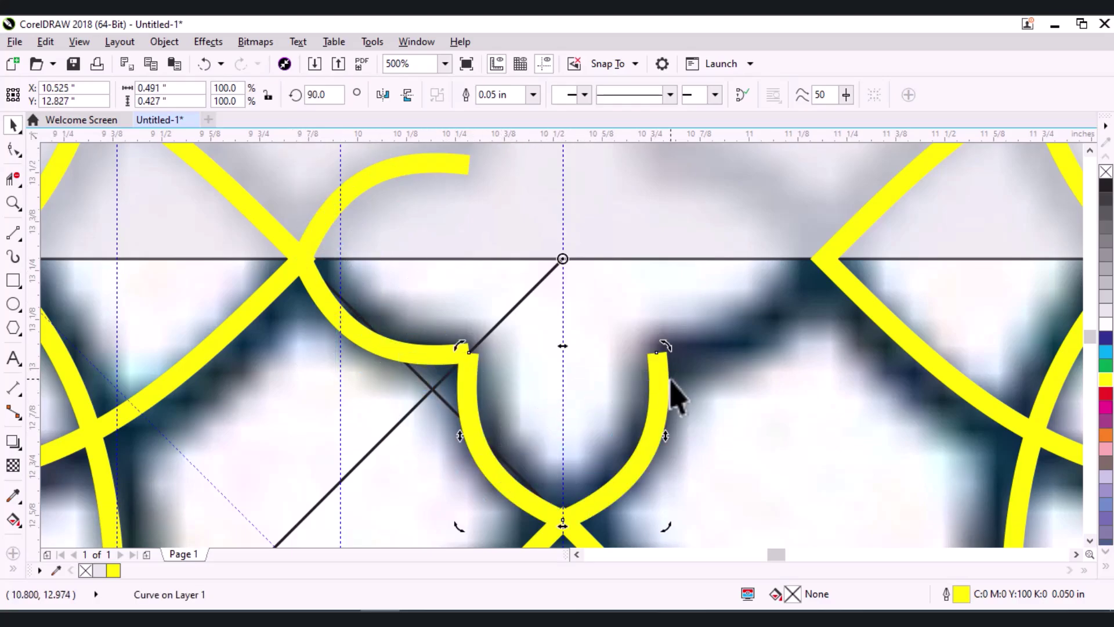
key("ctrl+r")
scroll(673, 380, "down", 3)
scroll(676, 369, "down", 2)
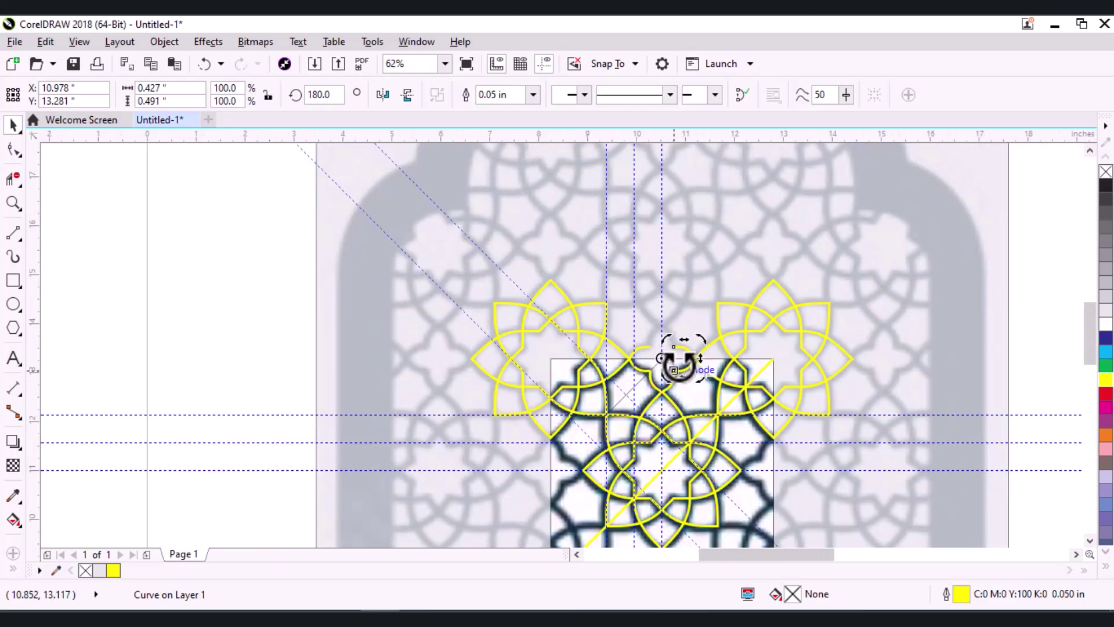
scroll(709, 437, "down", 2)
scroll(709, 447, "up", 2)
scroll(685, 450, "up", 2)
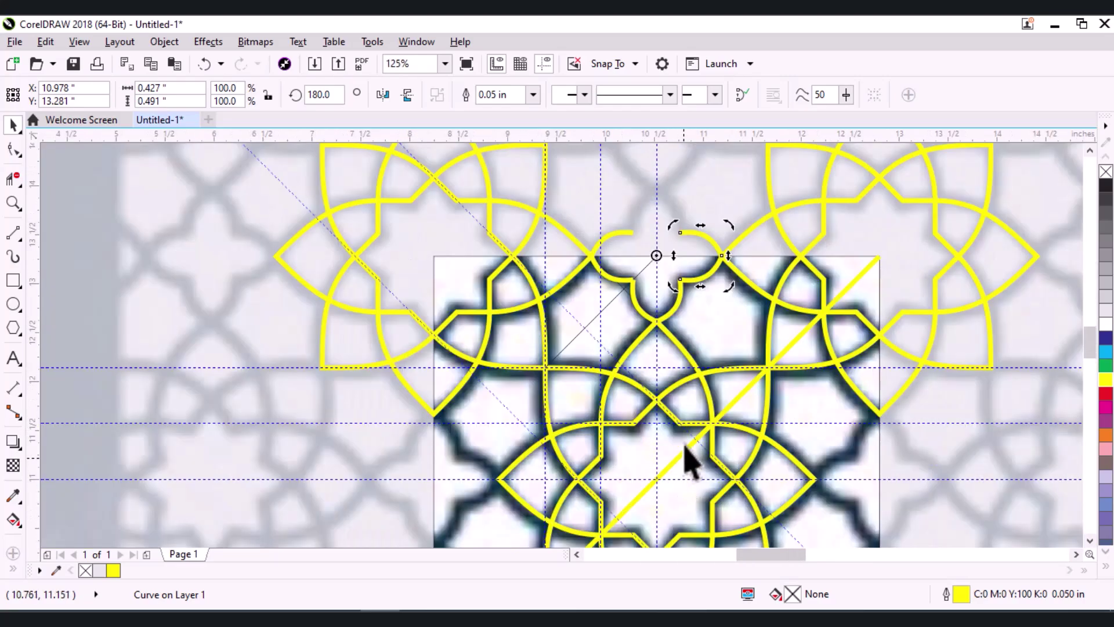
scroll(677, 249, "down", 2)
scroll(667, 249, "up", 2)
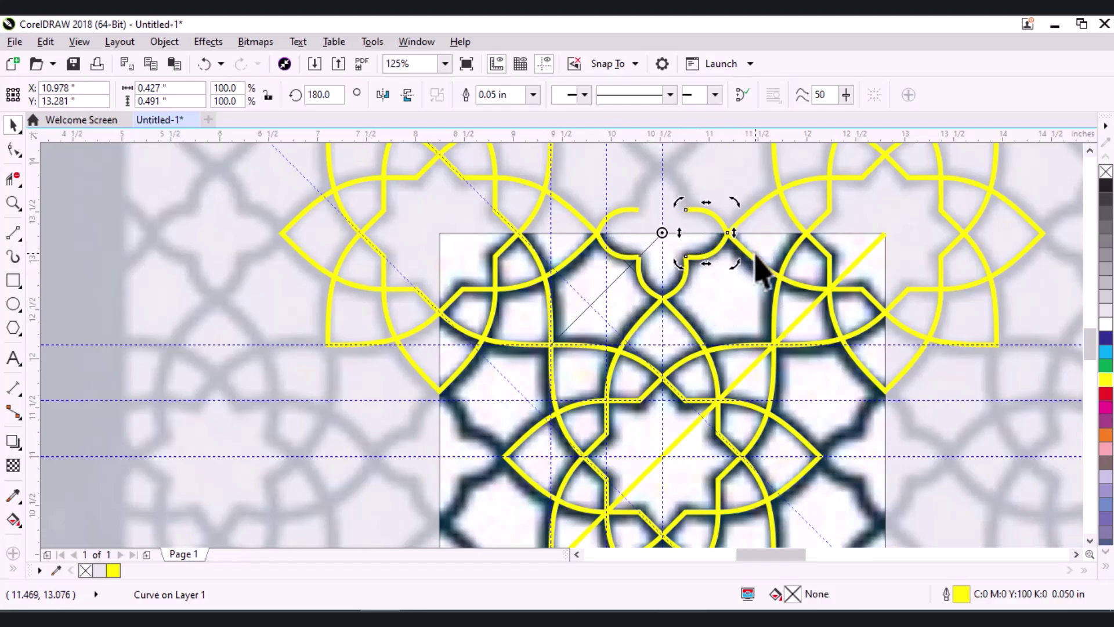
left_click(815, 182)
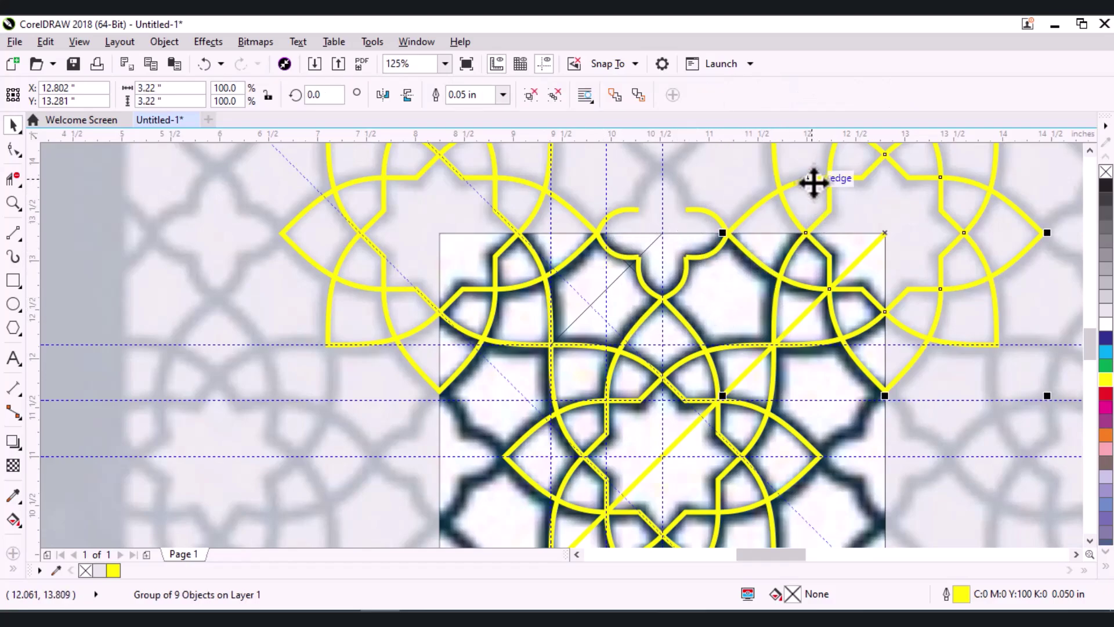
Delete the right-hand star group
key("Delete")
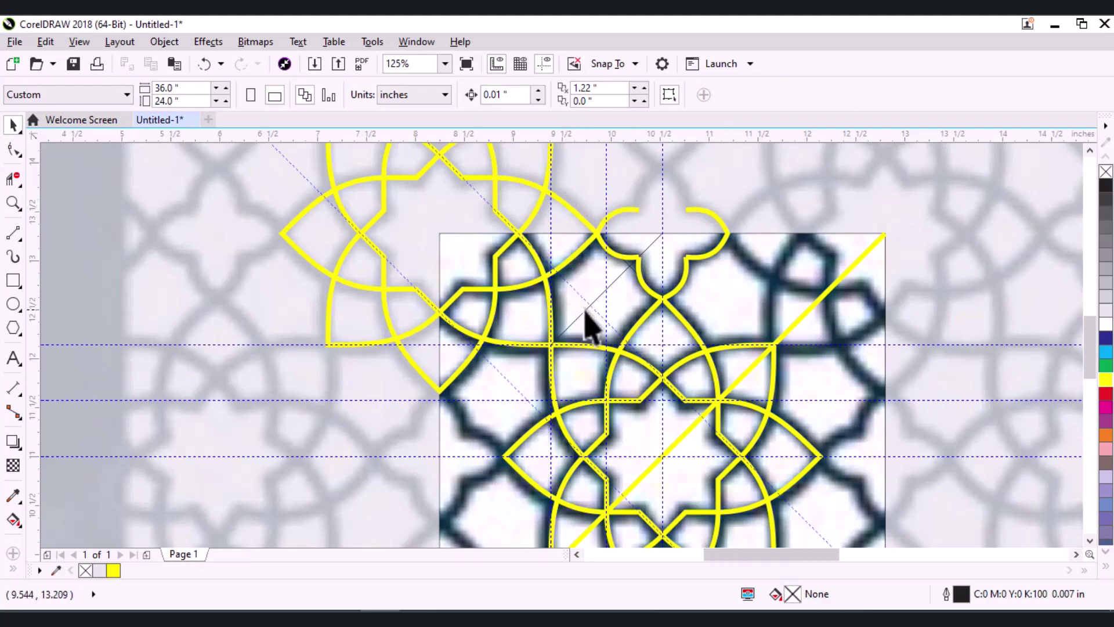
scroll(543, 225, "down", 2)
scroll(542, 225, "up", 2)
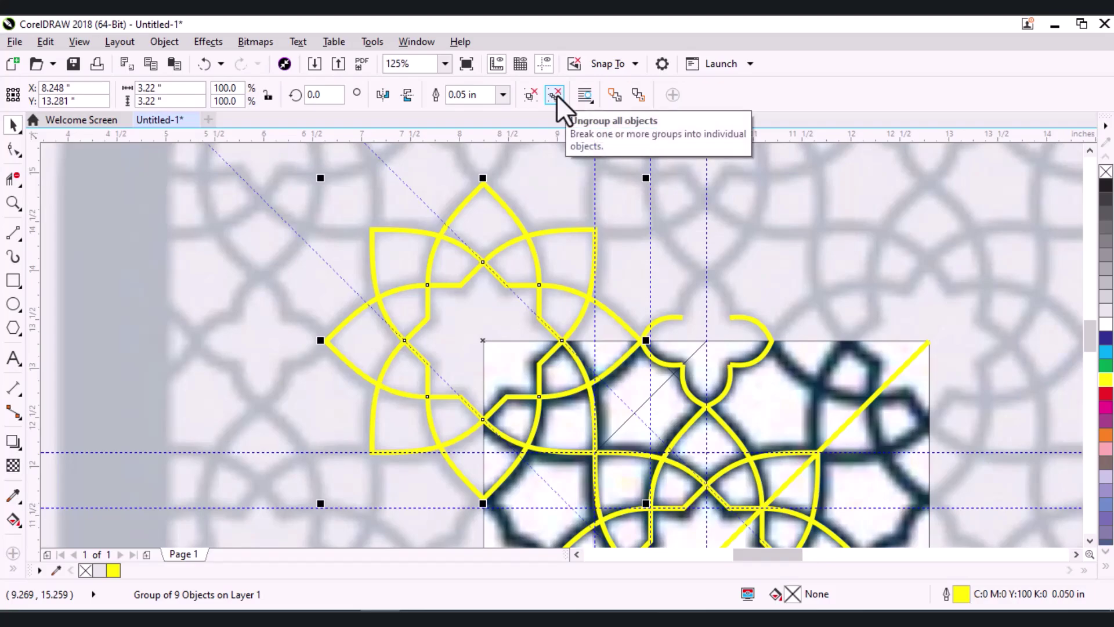
Ungroup the left star and delete its five outer petals
left_click(556, 95)
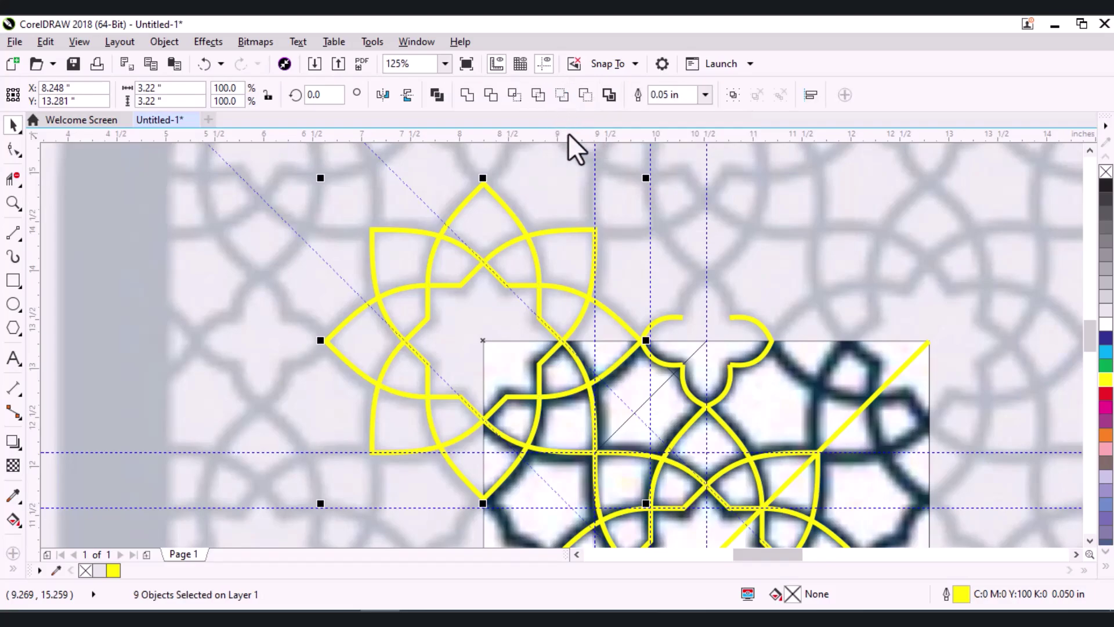
left_click(391, 230)
key("Delete")
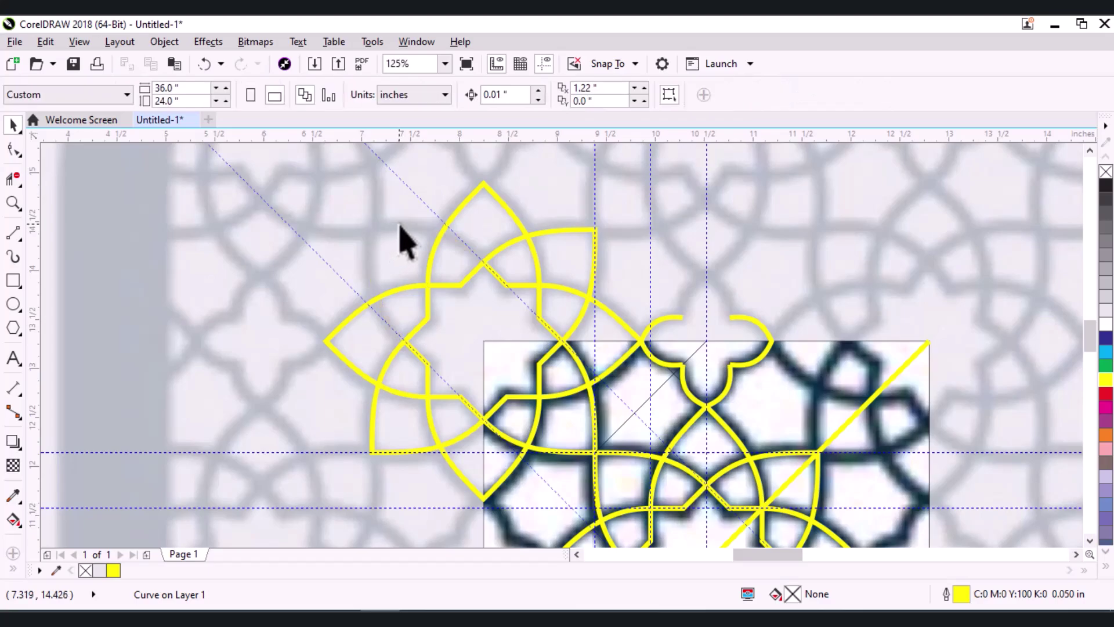
left_click(487, 223)
key("Delete")
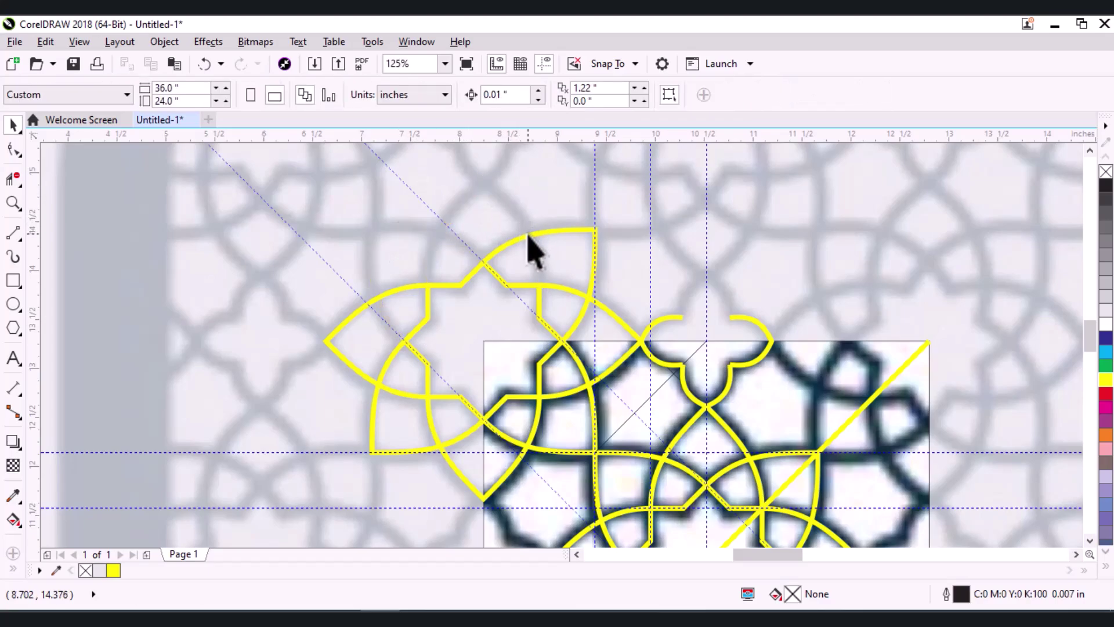
left_click(531, 232)
key("Delete")
left_click(400, 310)
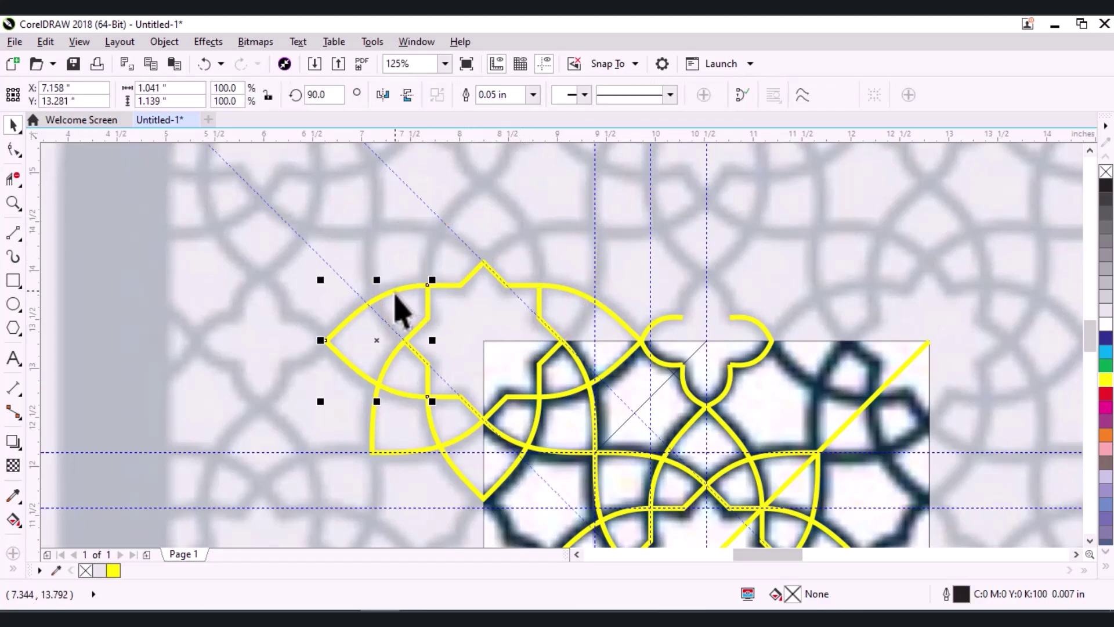
key("Delete")
left_click(380, 385)
key("Delete")
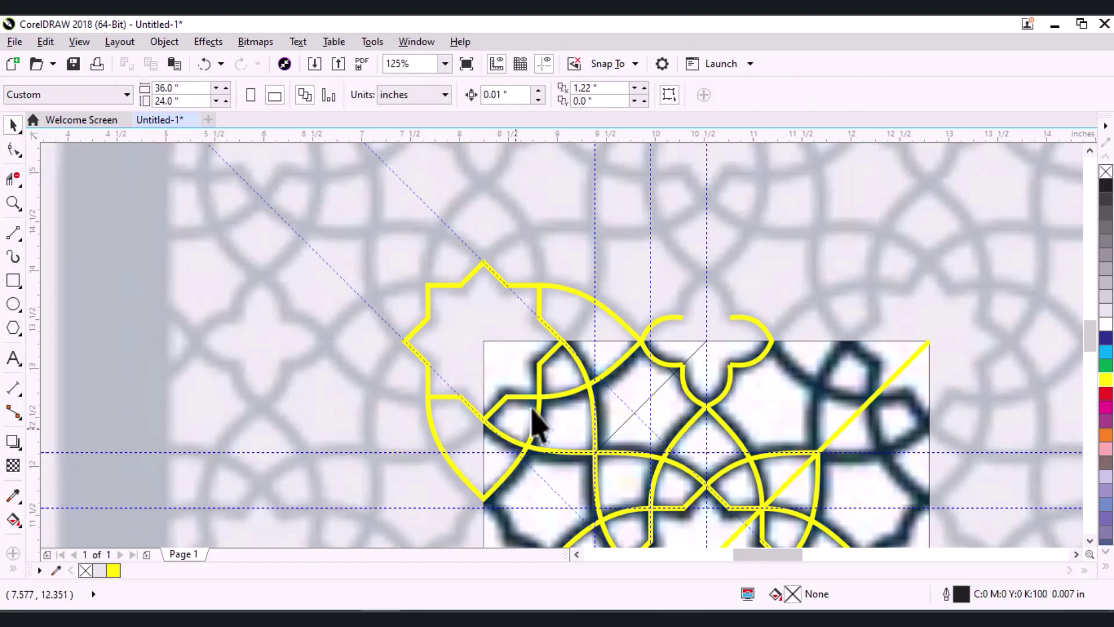
scroll(562, 487, "up", 2)
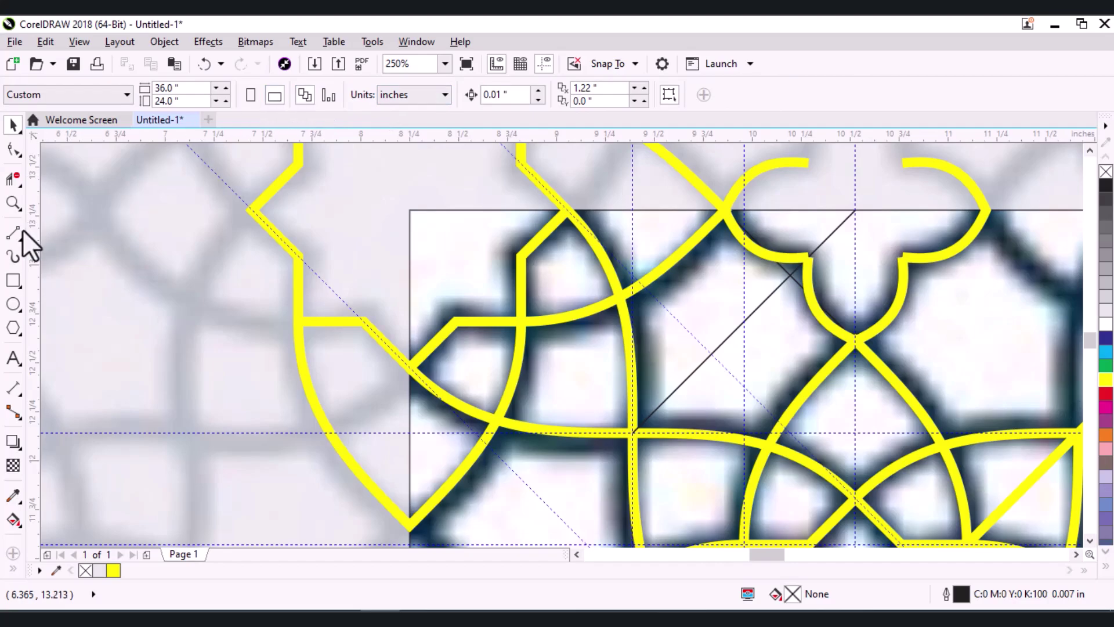
Trim the yellow segments and arc overhanging the tile's left side with Virtual Segment Delete
left_click(9, 183)
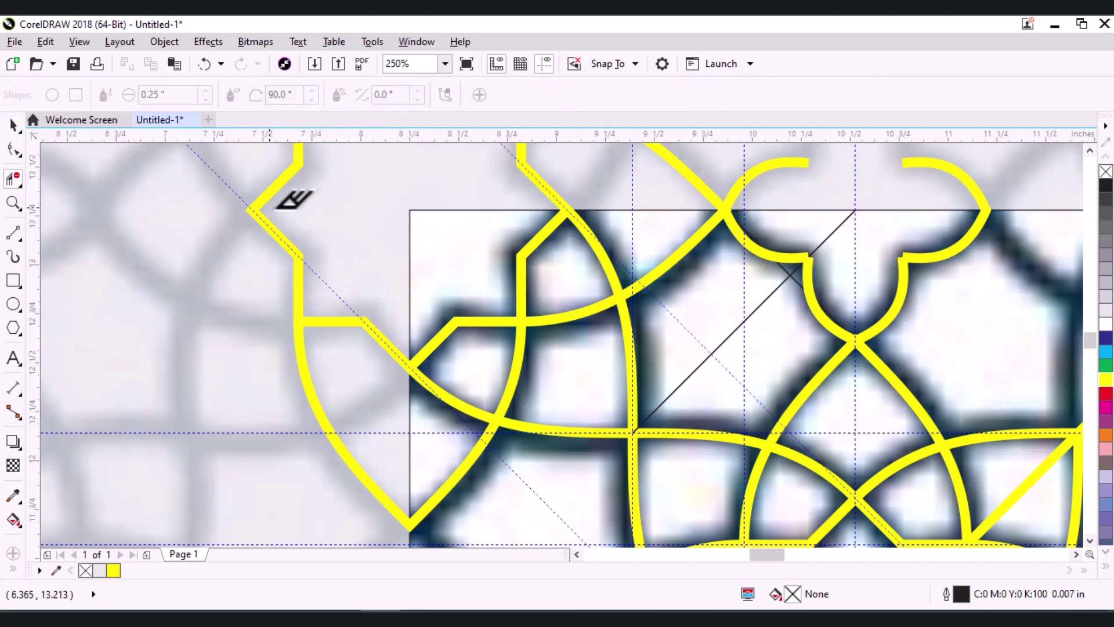
left_click(285, 177)
left_click(279, 238)
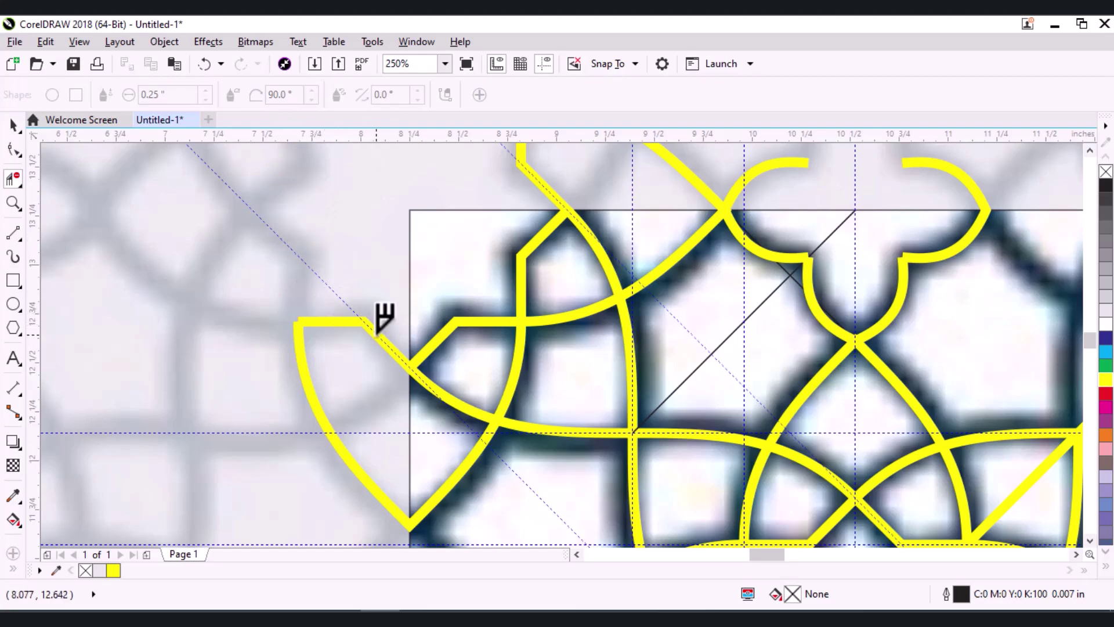
left_click(351, 321)
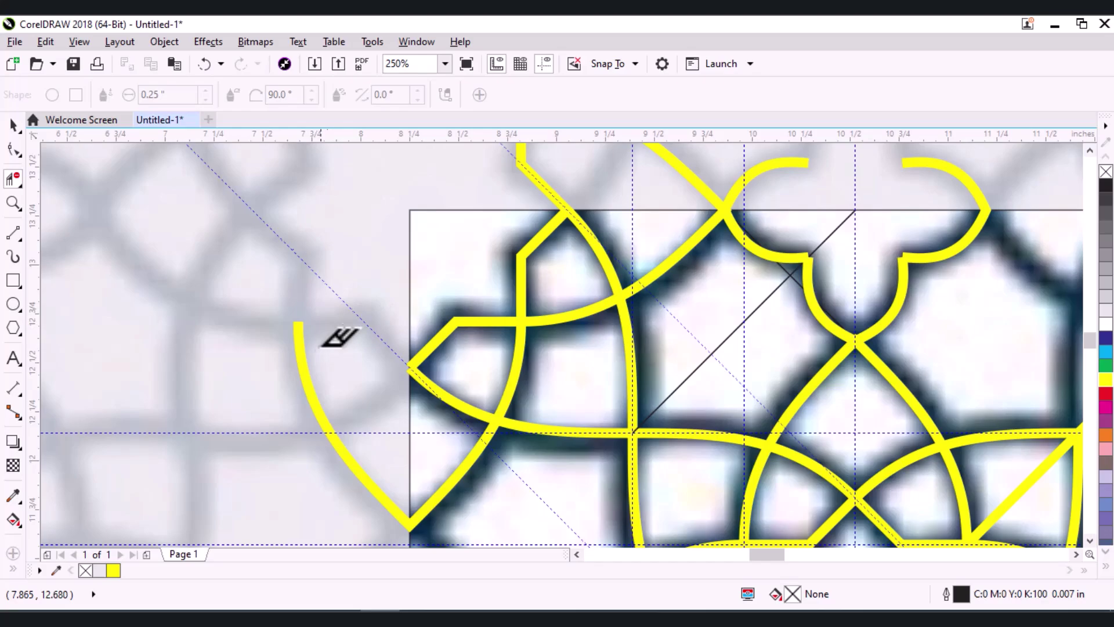
left_click(313, 363)
left_click(355, 444)
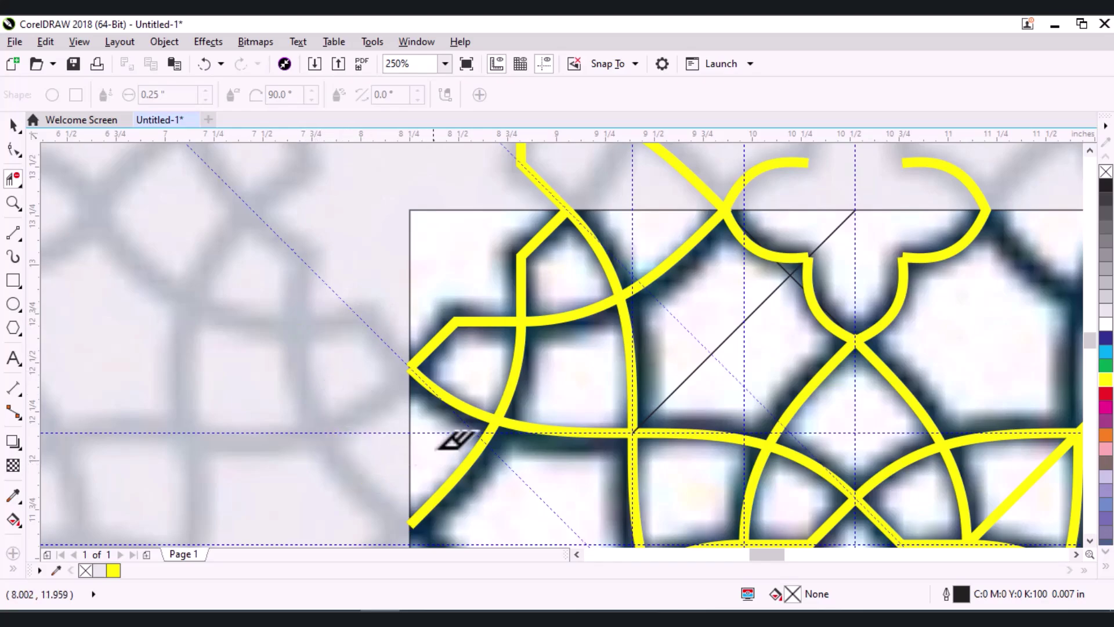
scroll(455, 440, "down", 2)
Trim the diagonal stubs and arcs poking above the tile's top edge
left_click(448, 266)
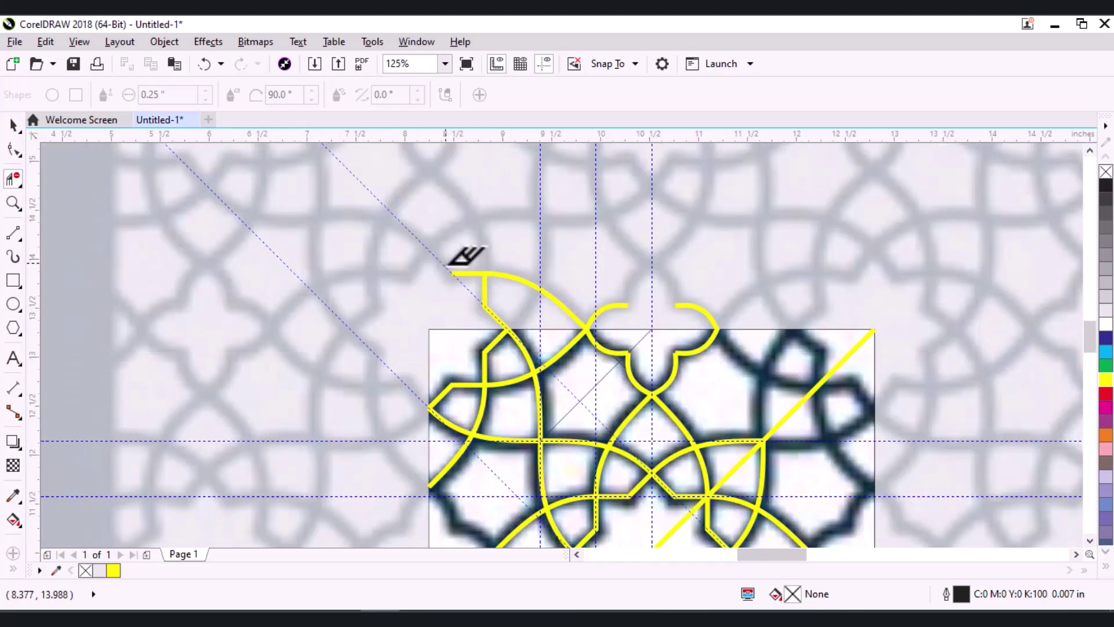
left_click(481, 273)
left_click(495, 316)
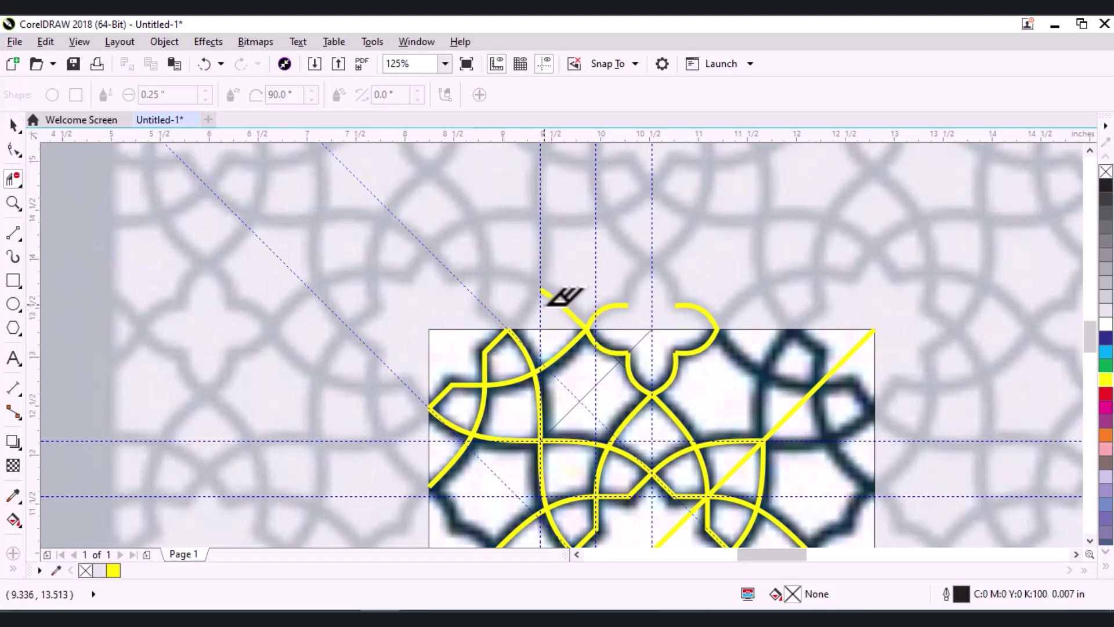
left_click(570, 312)
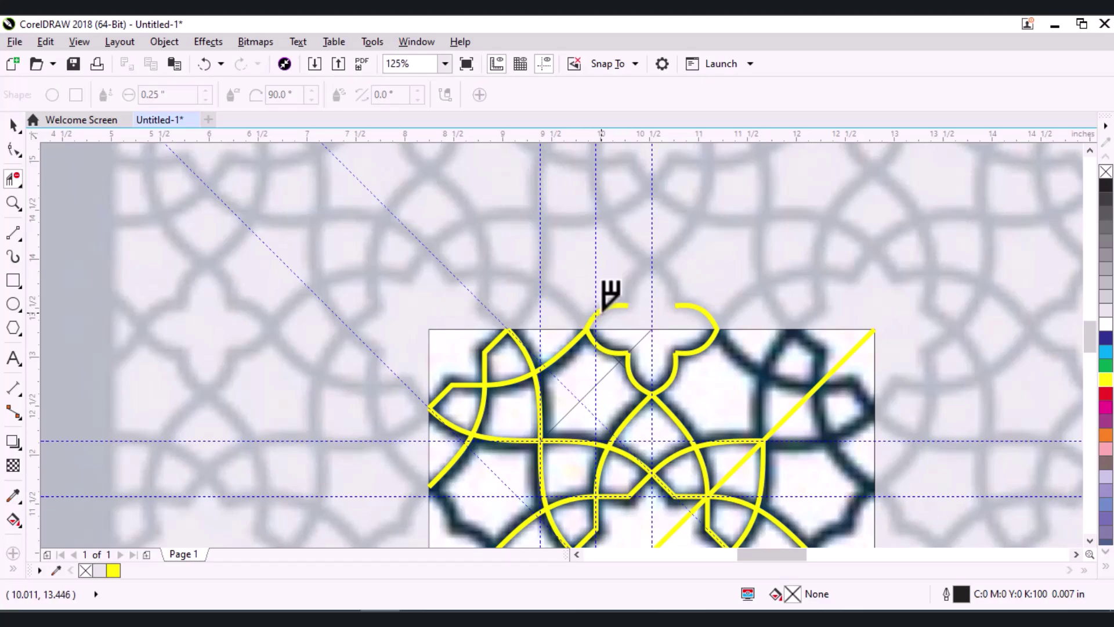
left_click(605, 307)
left_click(684, 305)
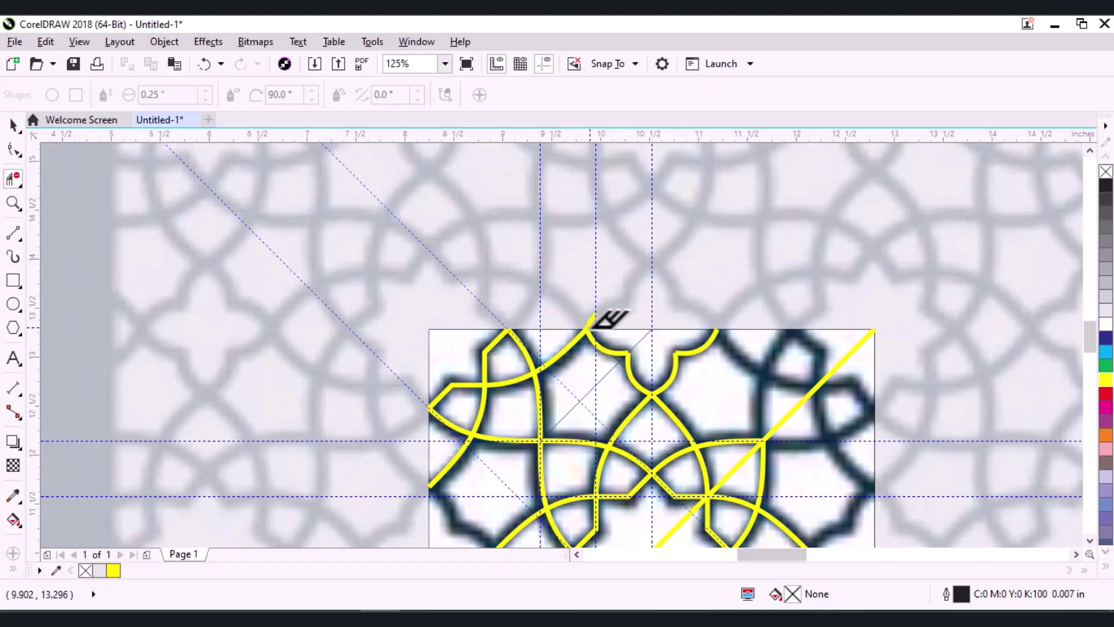
scroll(586, 305, "up", 5)
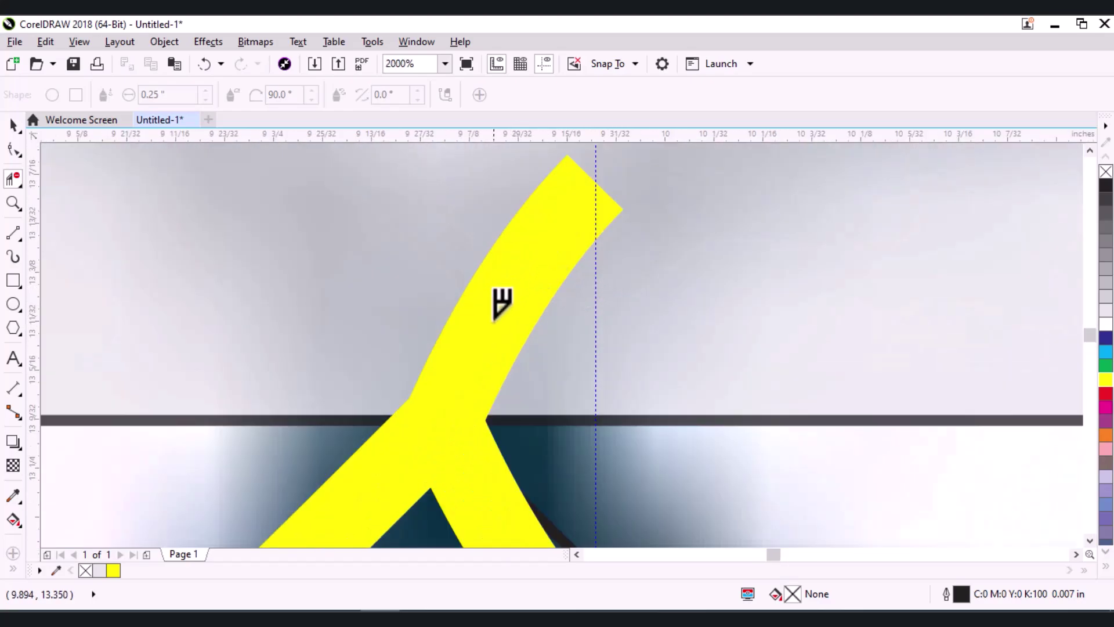
scroll(496, 318, "down", 1)
scroll(428, 326, "down", 2)
scroll(539, 308, "down", 2)
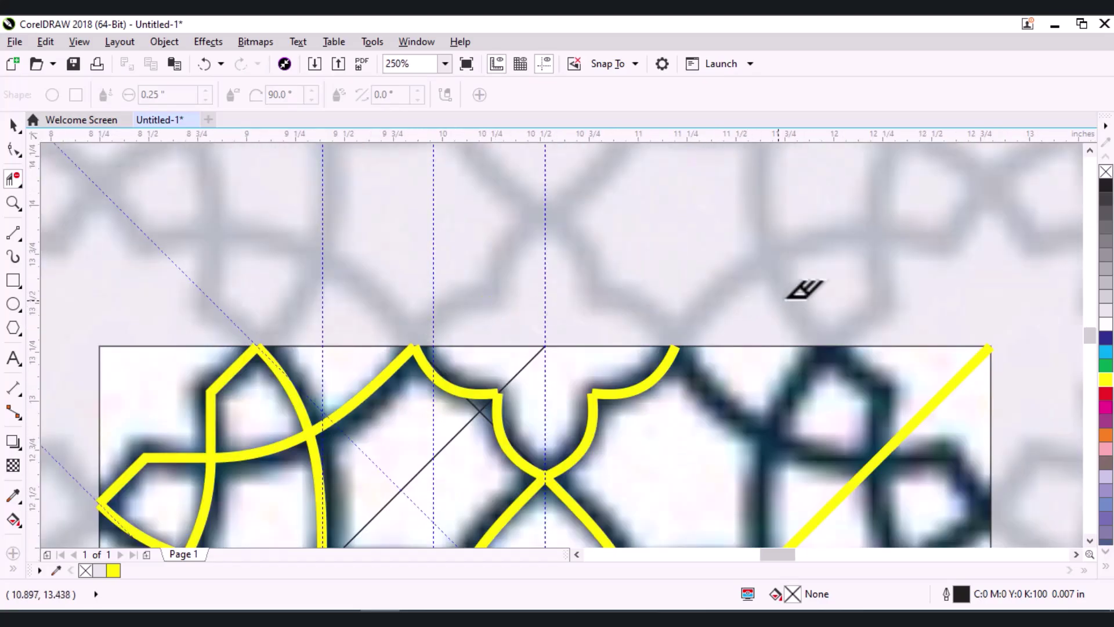
scroll(804, 289, "down", 3)
scroll(865, 286, "up", 1)
scroll(816, 293, "up", 1)
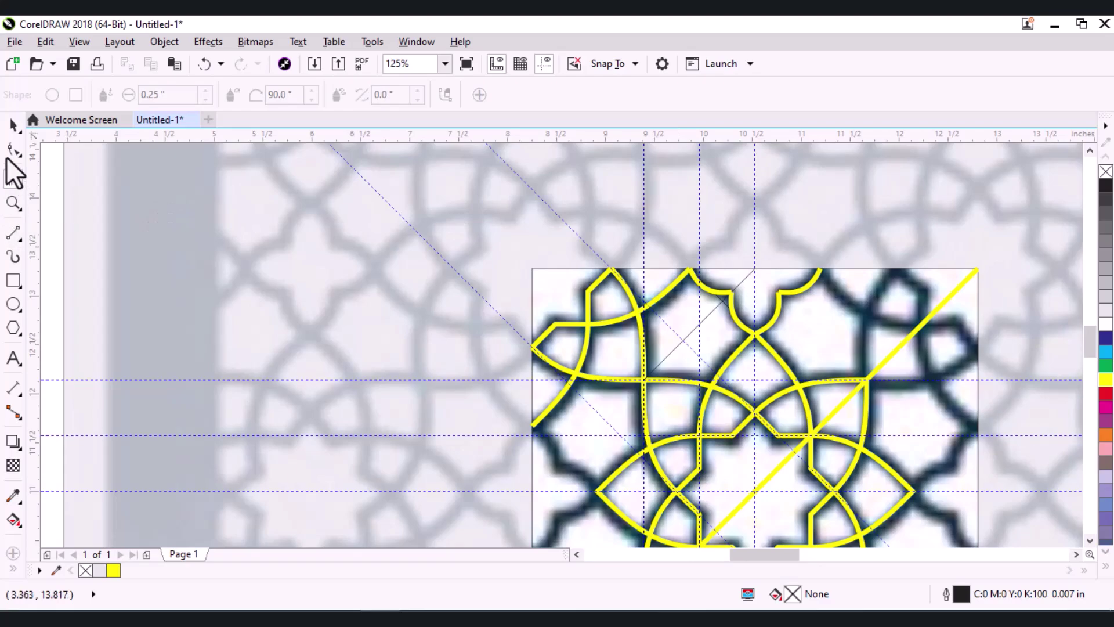
Combine the four yellow curves along the tile's top edge into one curve
left_click(9, 126)
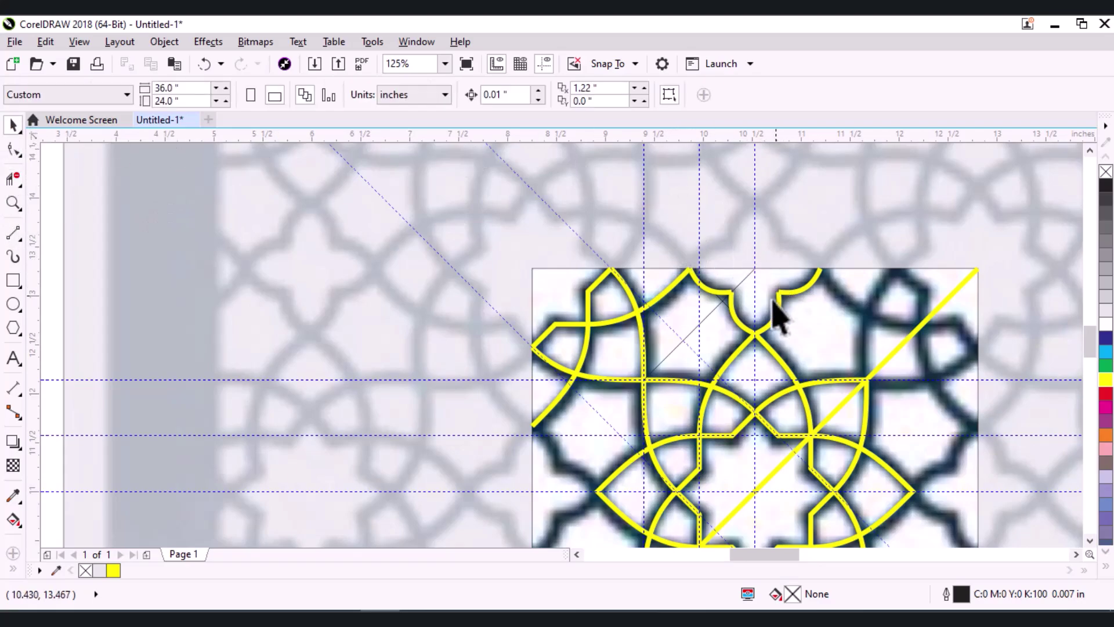
scroll(784, 307, "up", 1)
left_click(794, 285)
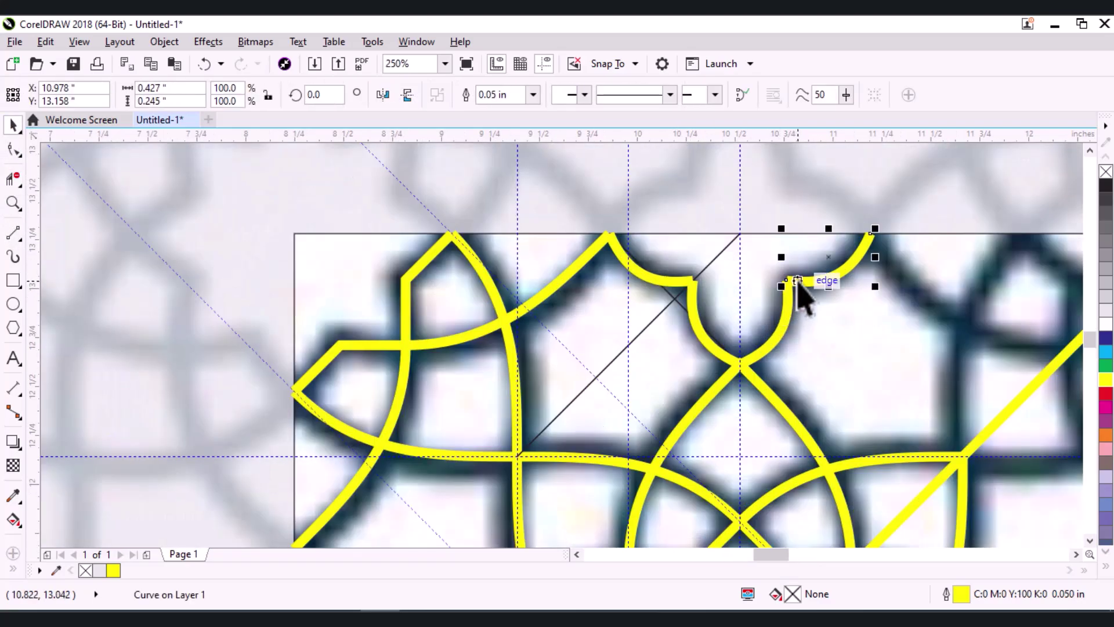
left_click(787, 311, "shift")
left_click(602, 261, "shift")
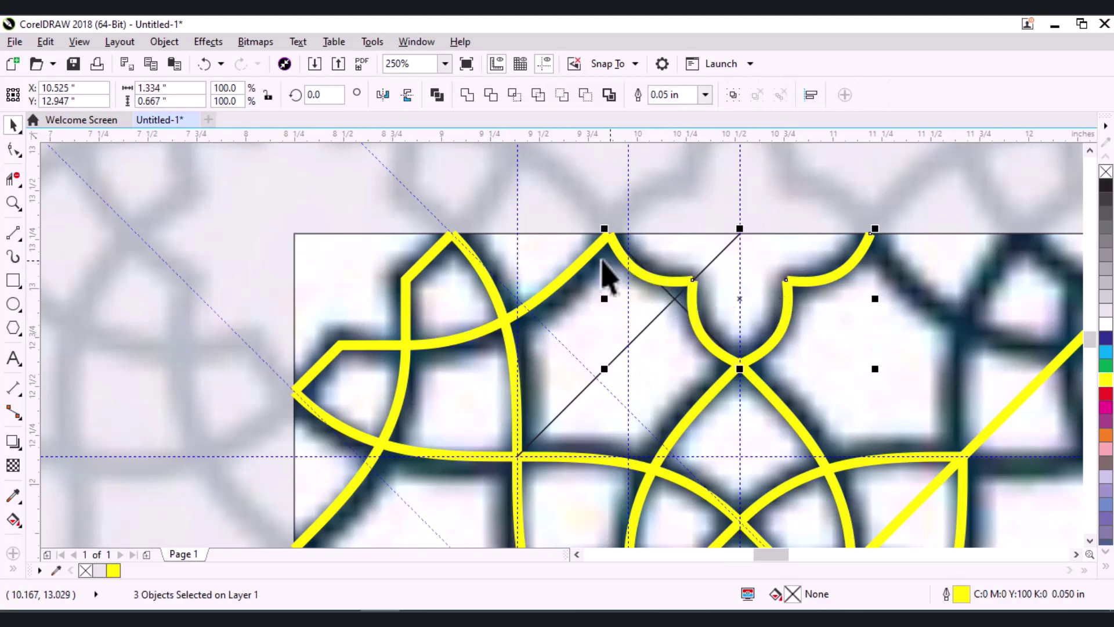
left_click(581, 266, "shift")
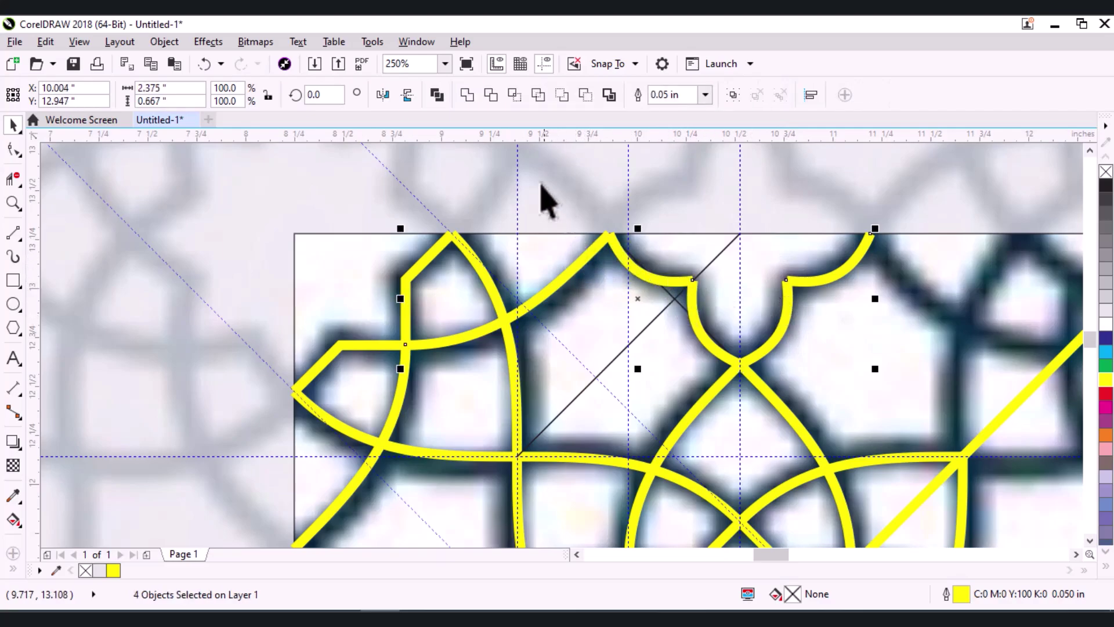
left_click(437, 96)
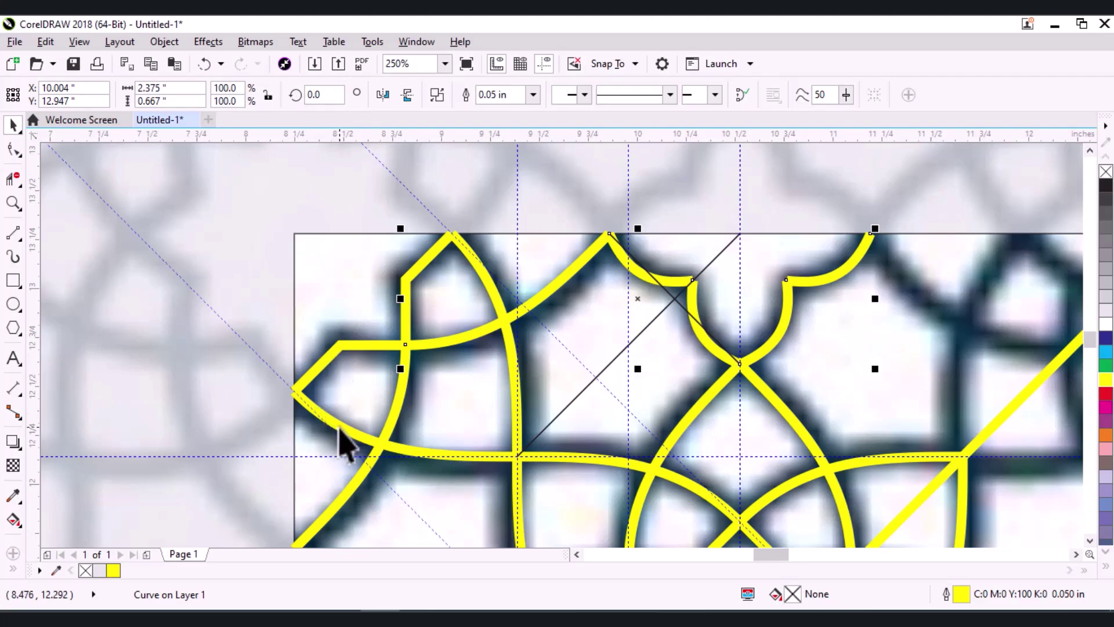
scroll(486, 218, "down", 4)
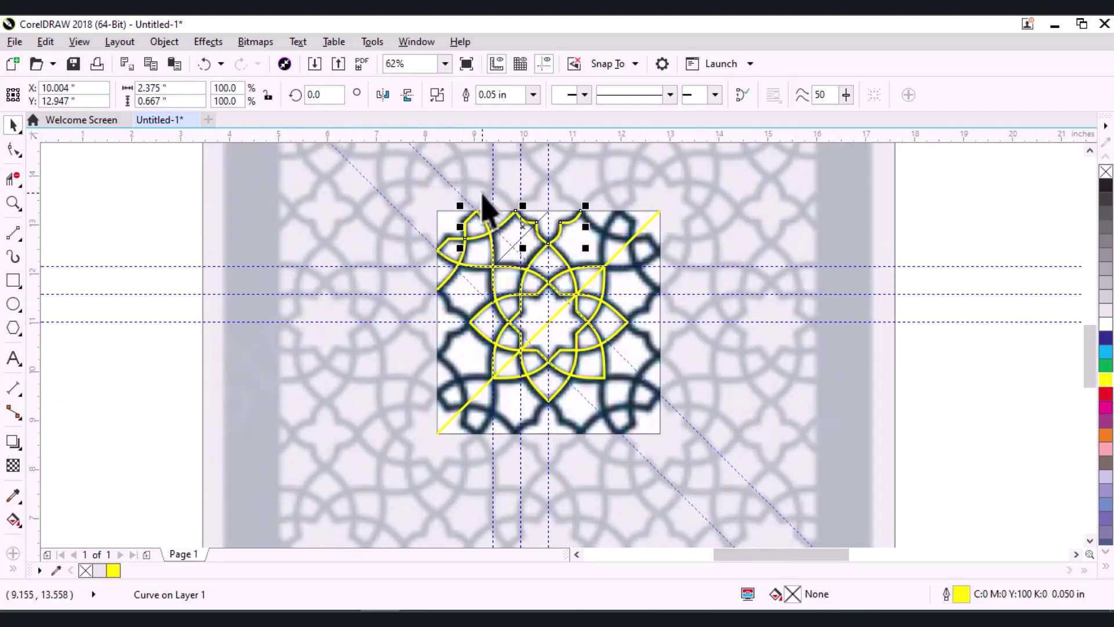
Join the two pairs of loose end nodes at the top edge
left_click(12, 149)
scroll(523, 194, "up", 2)
scroll(493, 241, "up", 3)
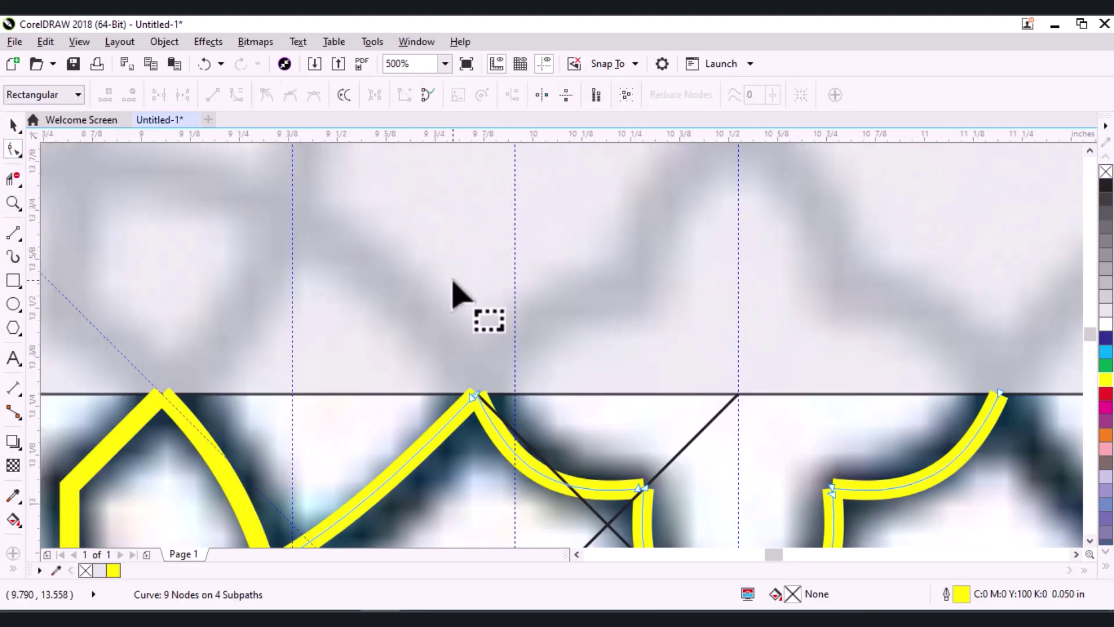
scroll(454, 284, "down", 2)
left_click_drag(447, 298, 509, 378)
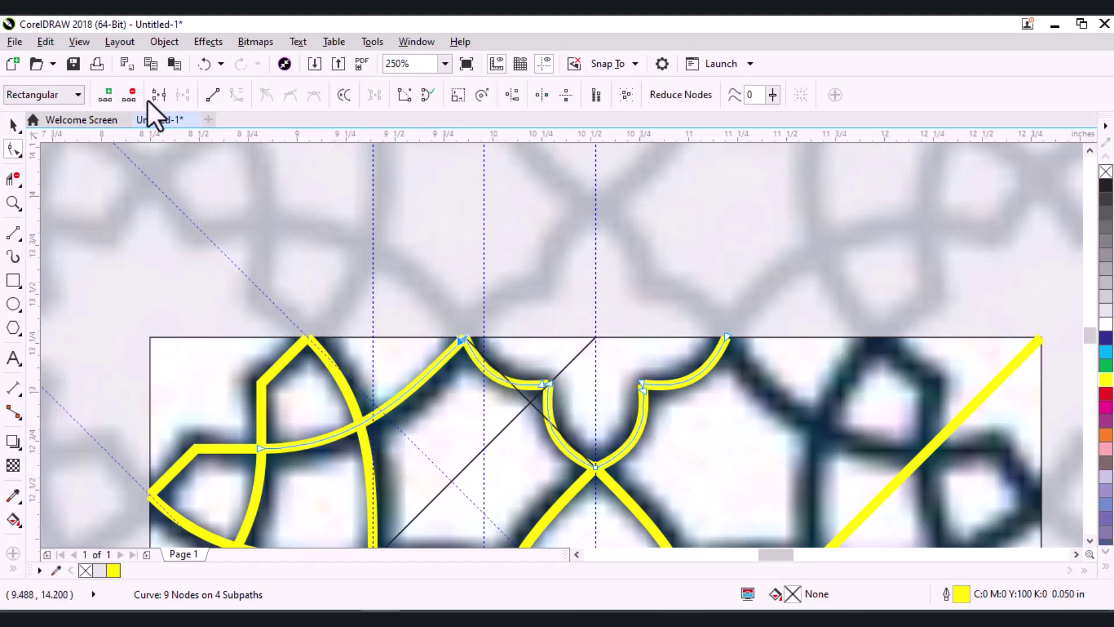
left_click(150, 97)
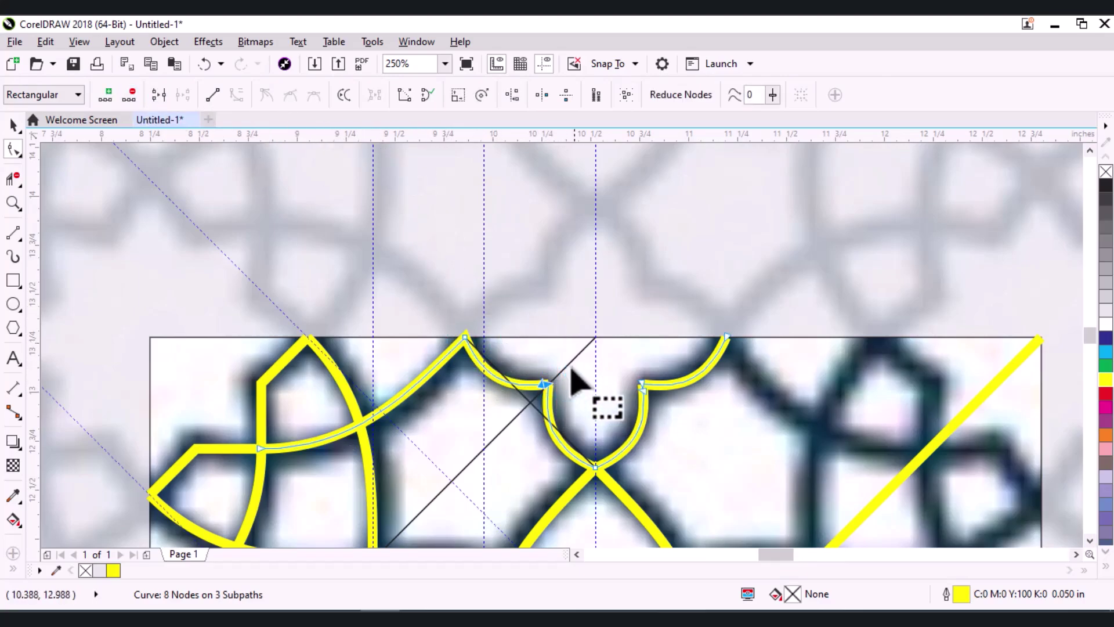
left_click(165, 96)
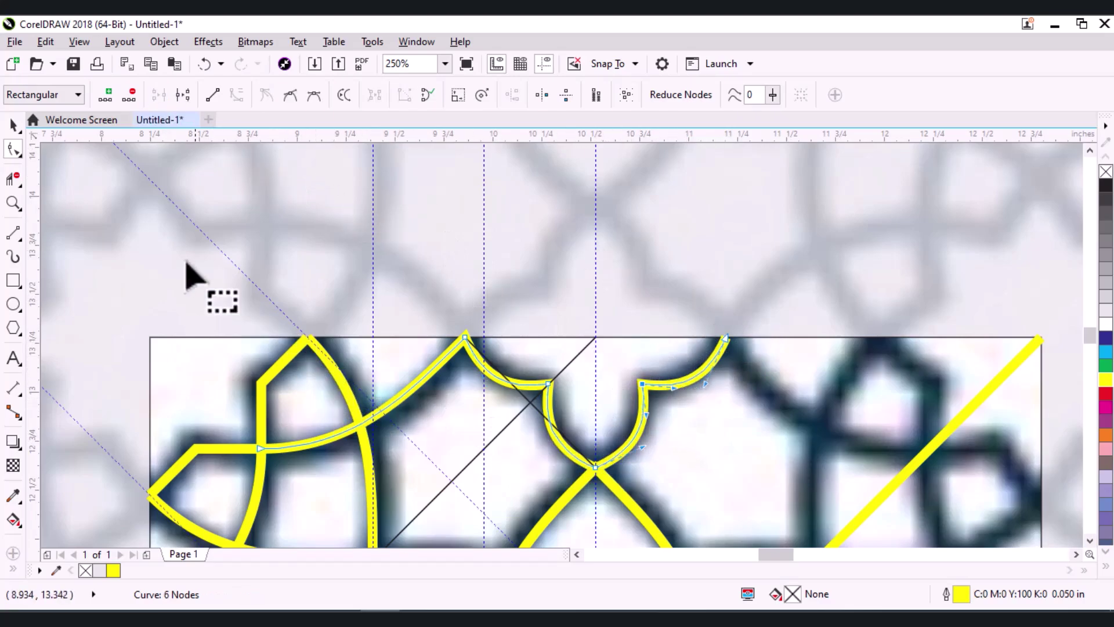
scroll(537, 186, "down", 3)
Delete the yellow diagonal line
scroll(540, 185, "down", 4)
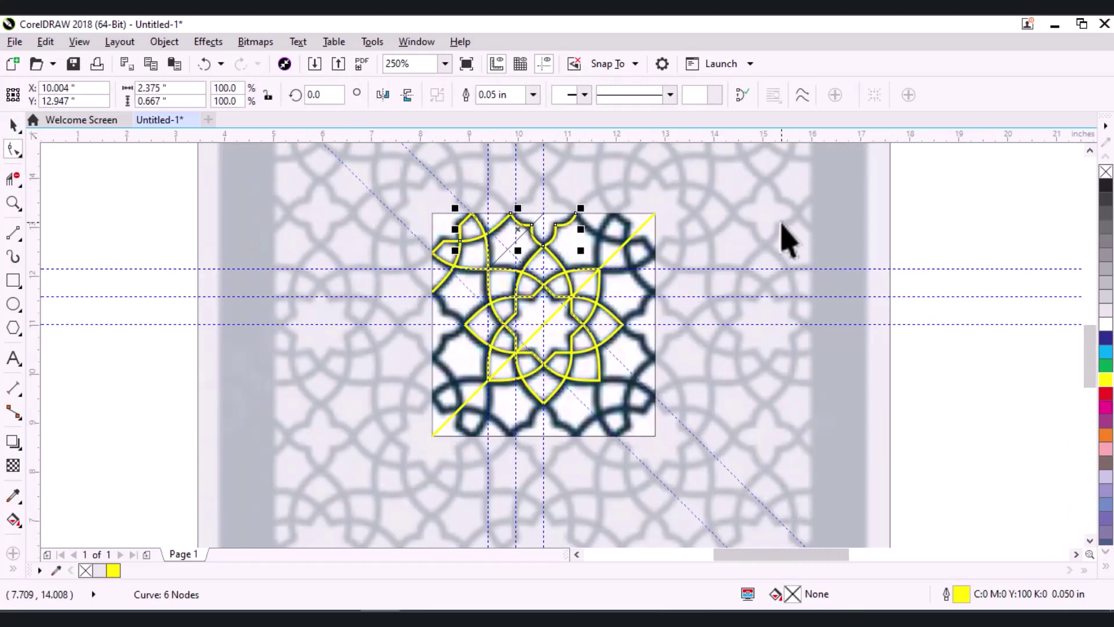
key("space")
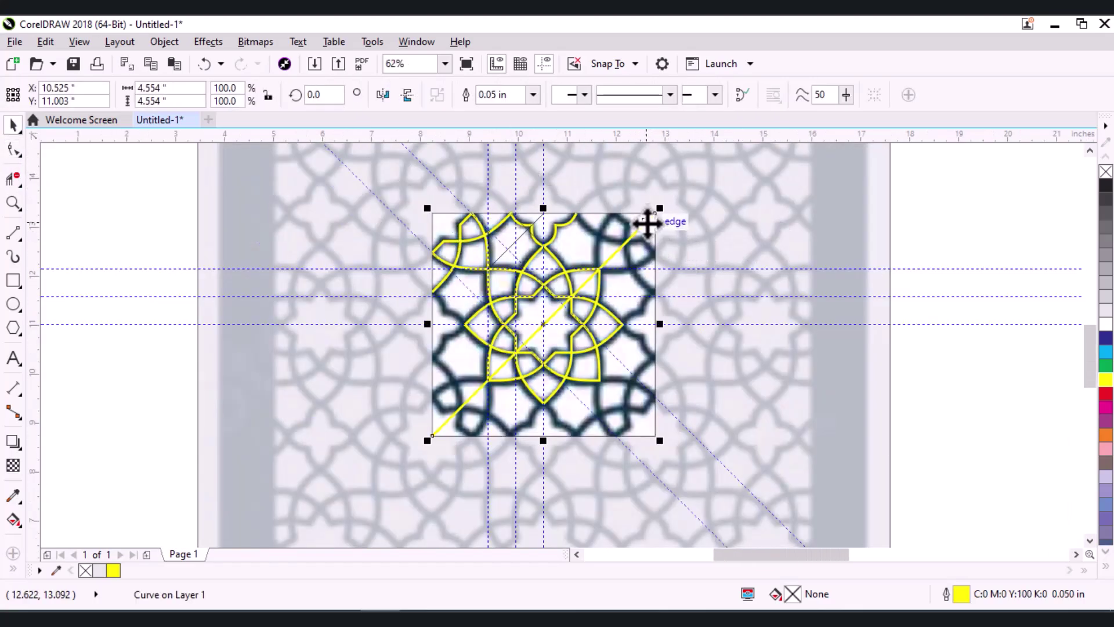
key("Delete")
scroll(635, 236, "up", 1)
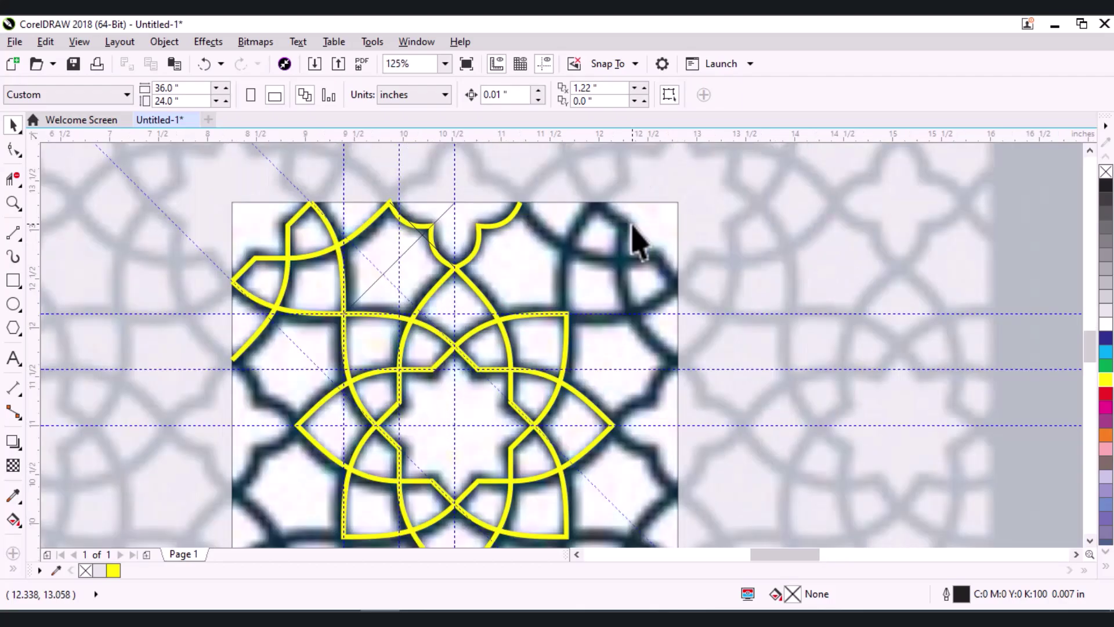
scroll(592, 235, "down", 1)
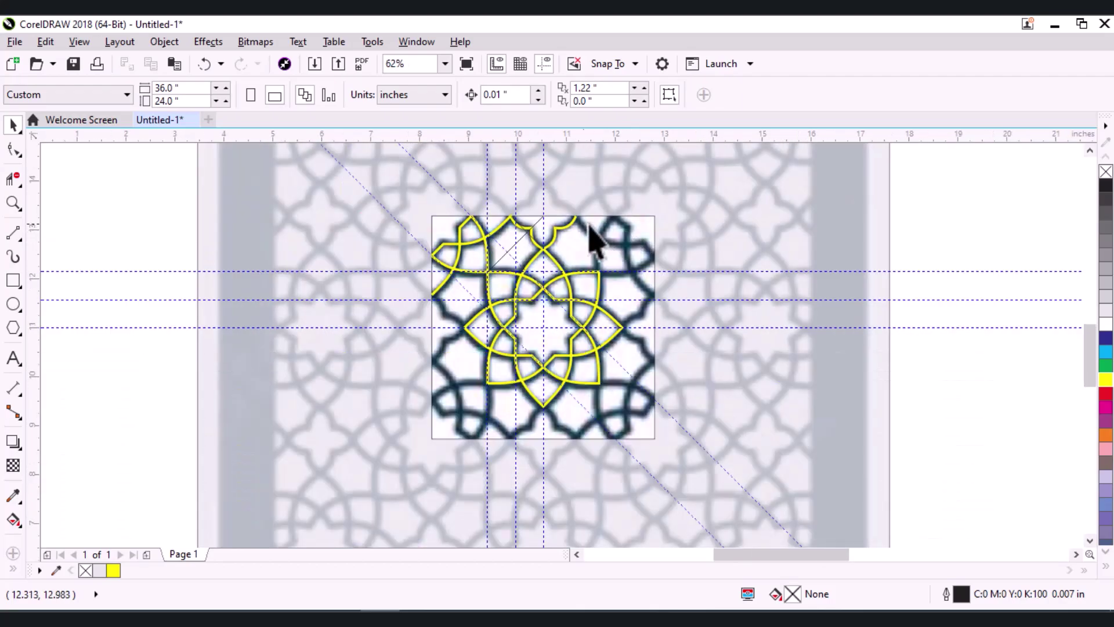
Combine six upper-left curves, then undo the merge
left_click(501, 234)
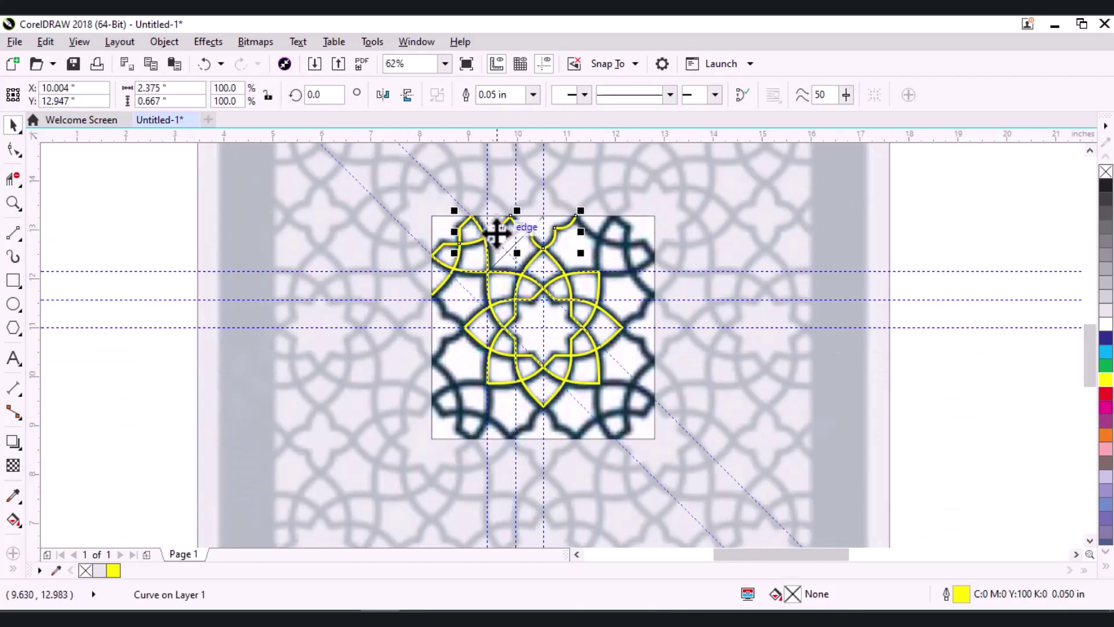
left_click(443, 264, "shift")
left_click_drag(367, 180, 601, 348)
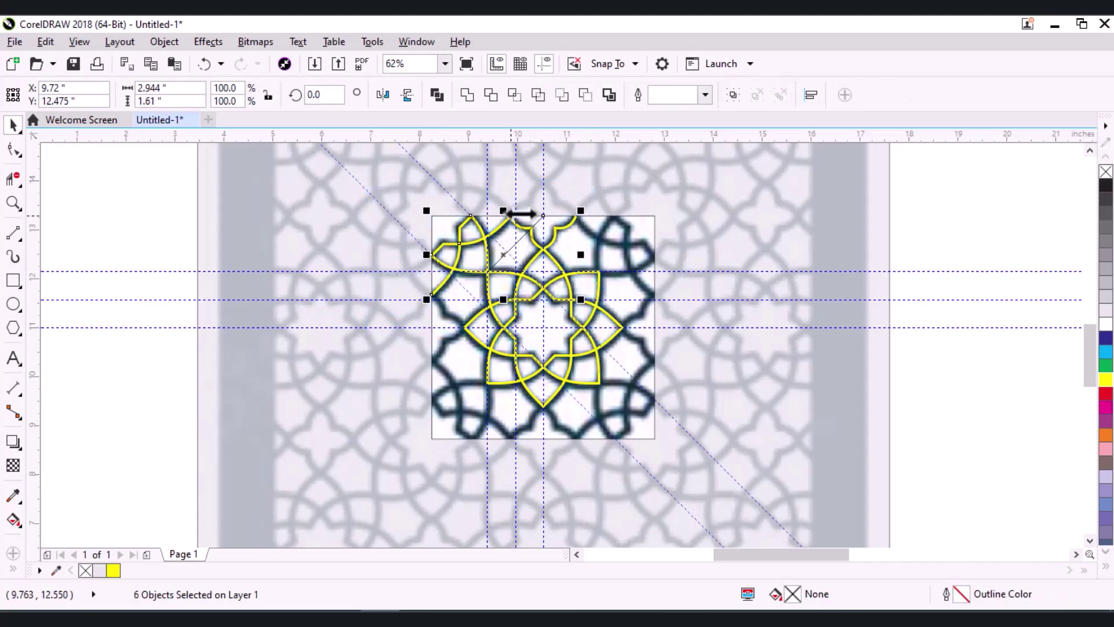
left_click(435, 94)
scroll(554, 226, "up", 3)
scroll(541, 236, "up", 2)
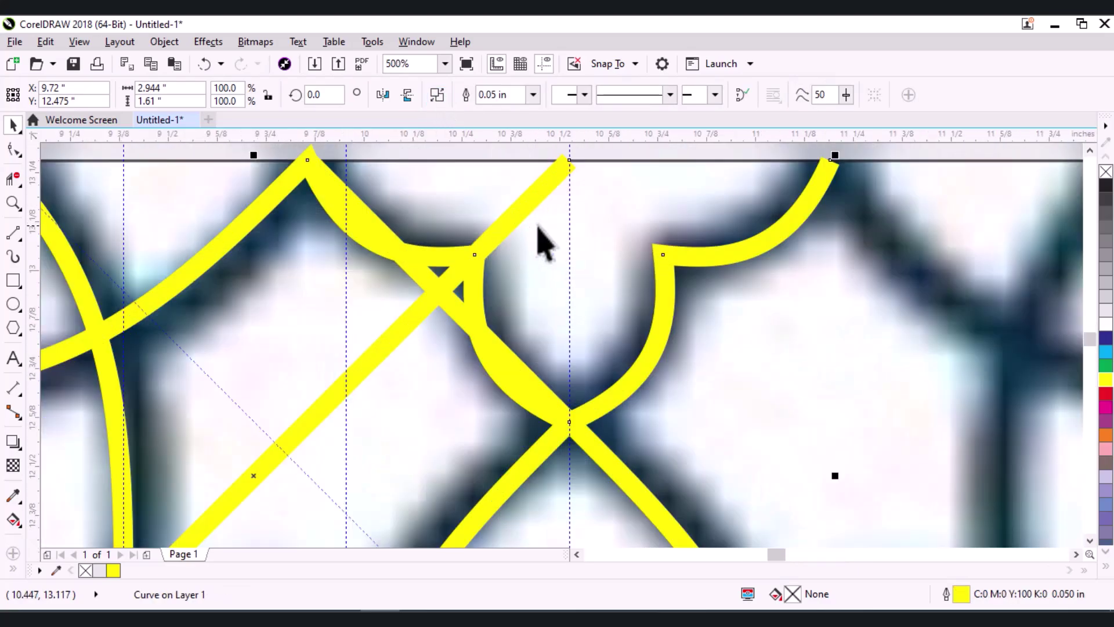
key("ctrl+z")
key("Escape")
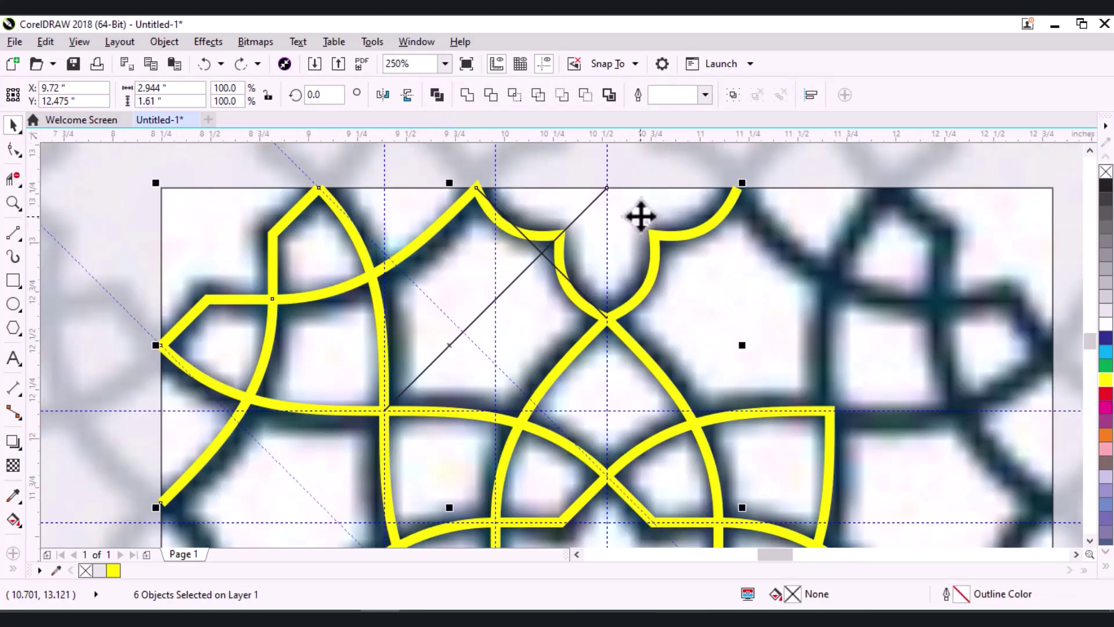
scroll(643, 217, "down", 2)
Delete the thin black diagonal and select the curves in the tile's upper-left area
left_click(584, 210)
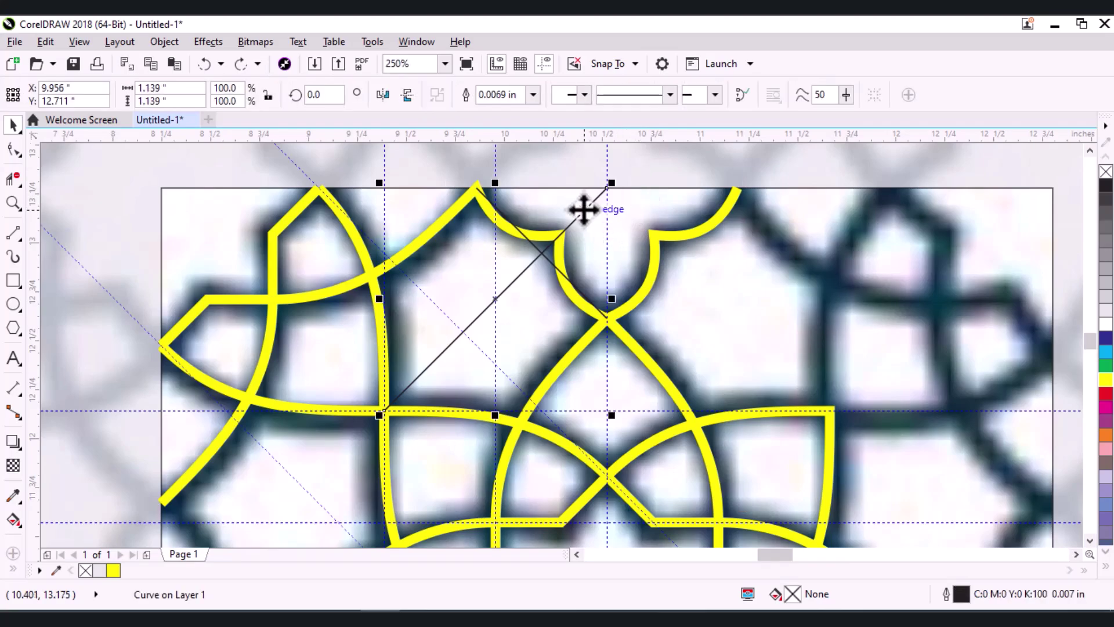
key("Delete")
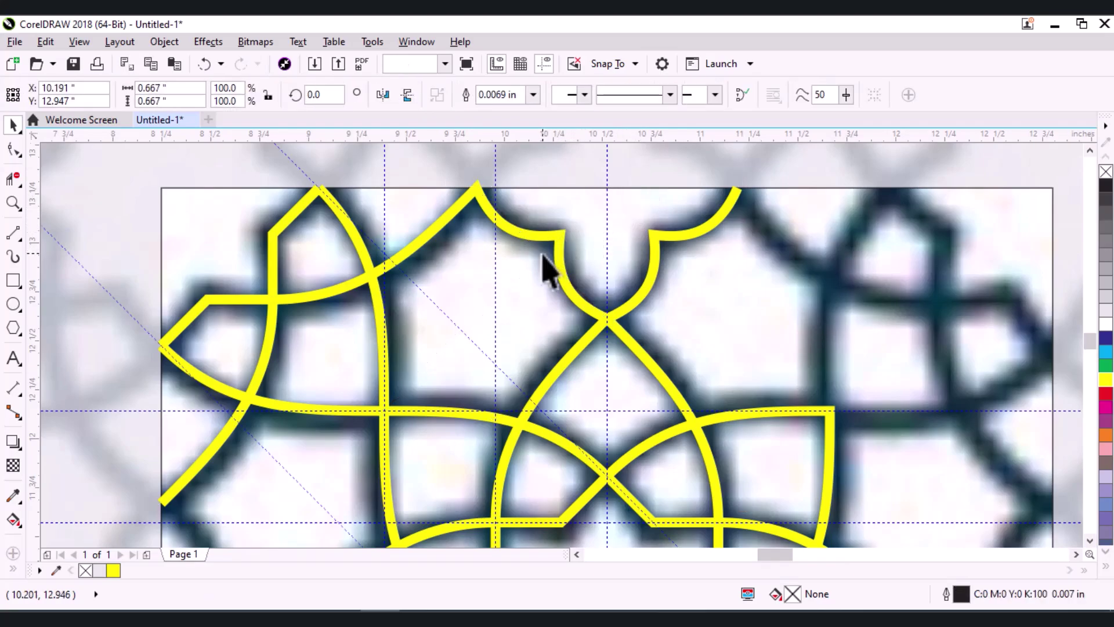
scroll(545, 267, "down", 4)
left_click_drag(477, 239, 632, 378)
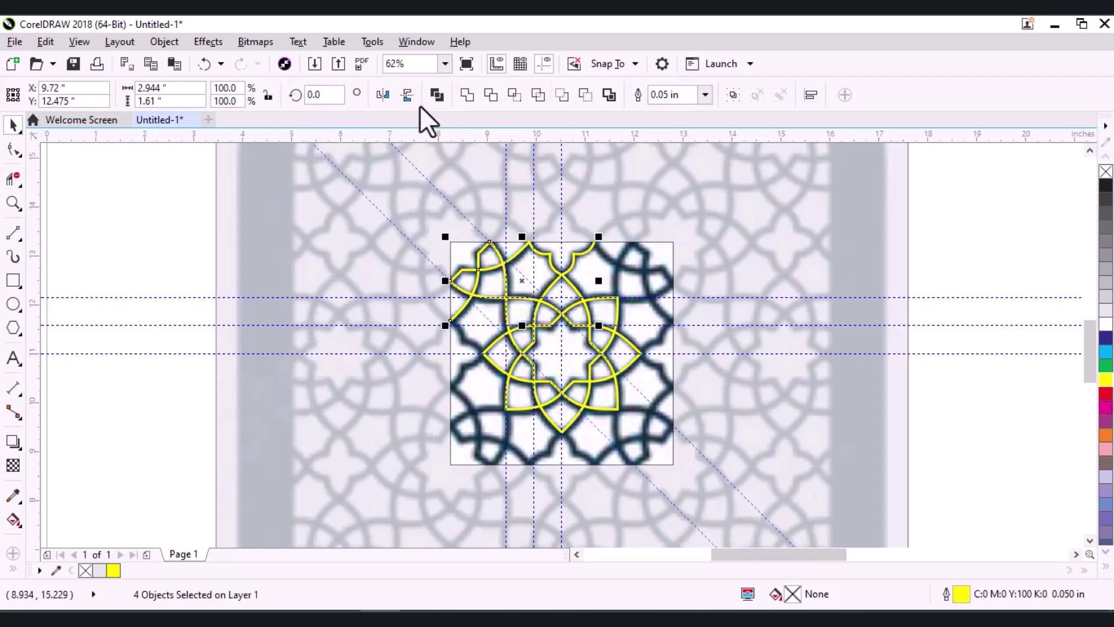
Combine the four selected upper-left curves into one curve
left_click(437, 95)
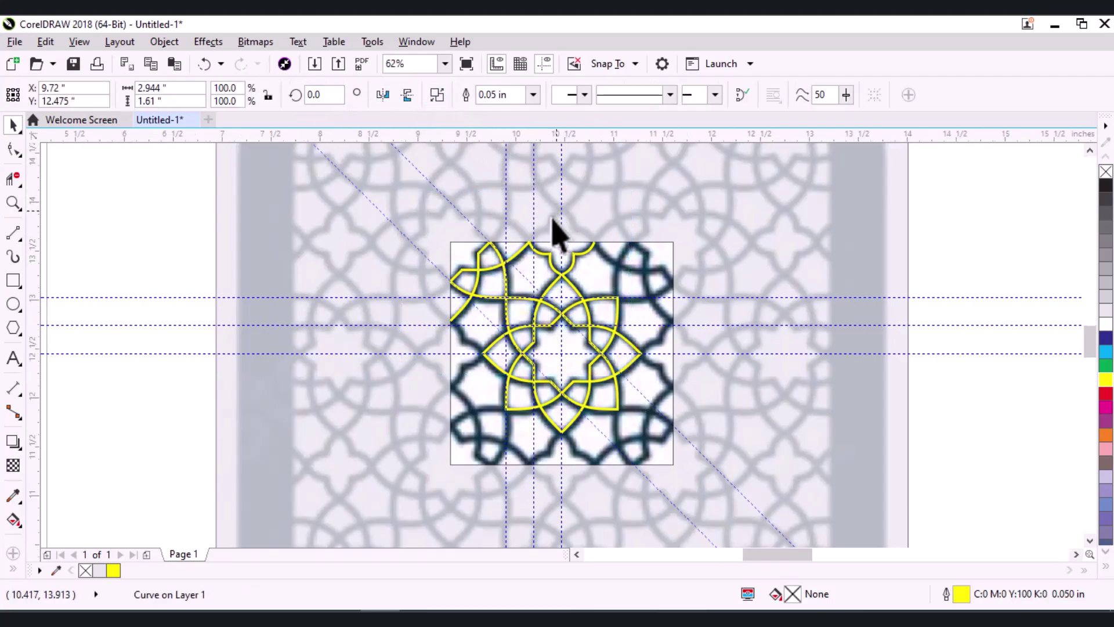
scroll(550, 241, "up", 2)
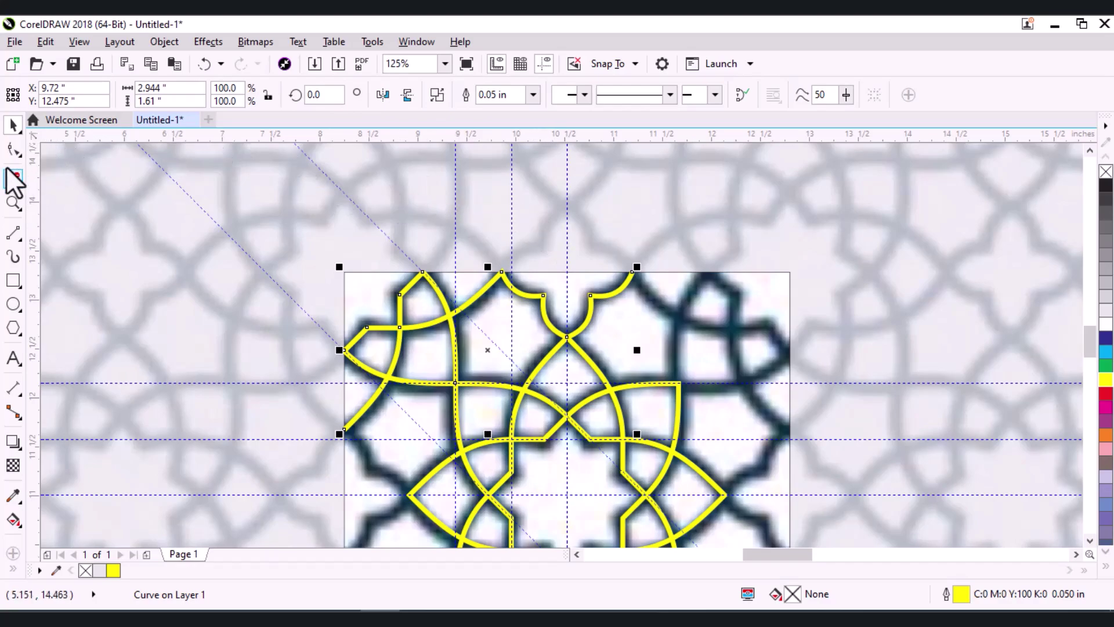
left_click(12, 151)
scroll(398, 342, "up", 1)
scroll(400, 337, "up", 2)
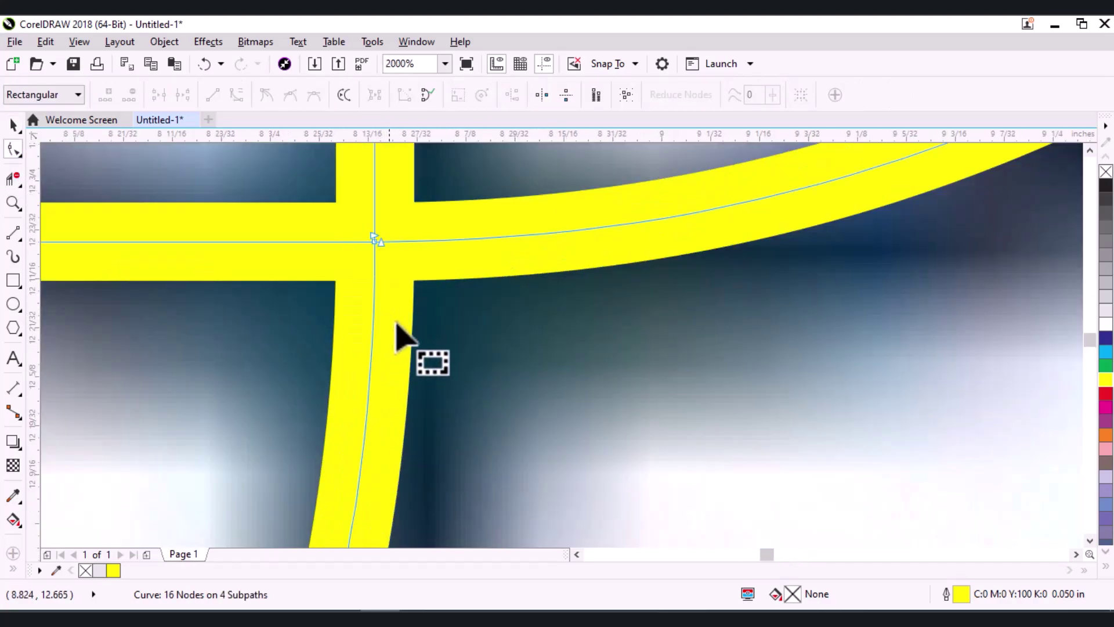
scroll(418, 348, "up", 1)
scroll(203, 415, "up", 2)
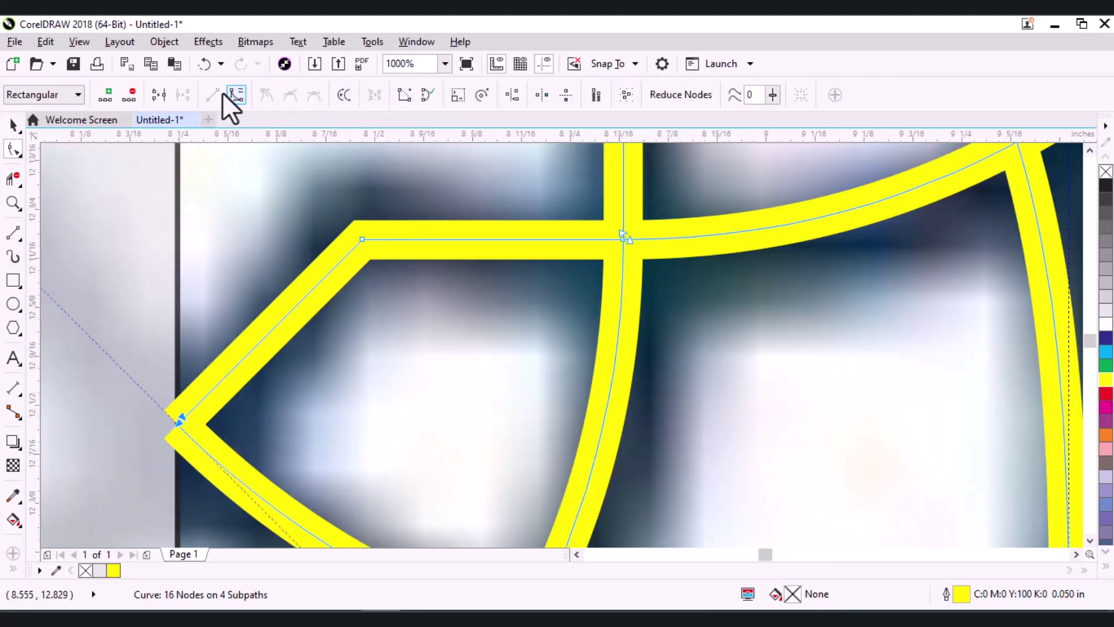
Join the loose end nodes at the left and top corners into a 14-node curve
left_click(163, 96)
scroll(281, 438, "down", 4)
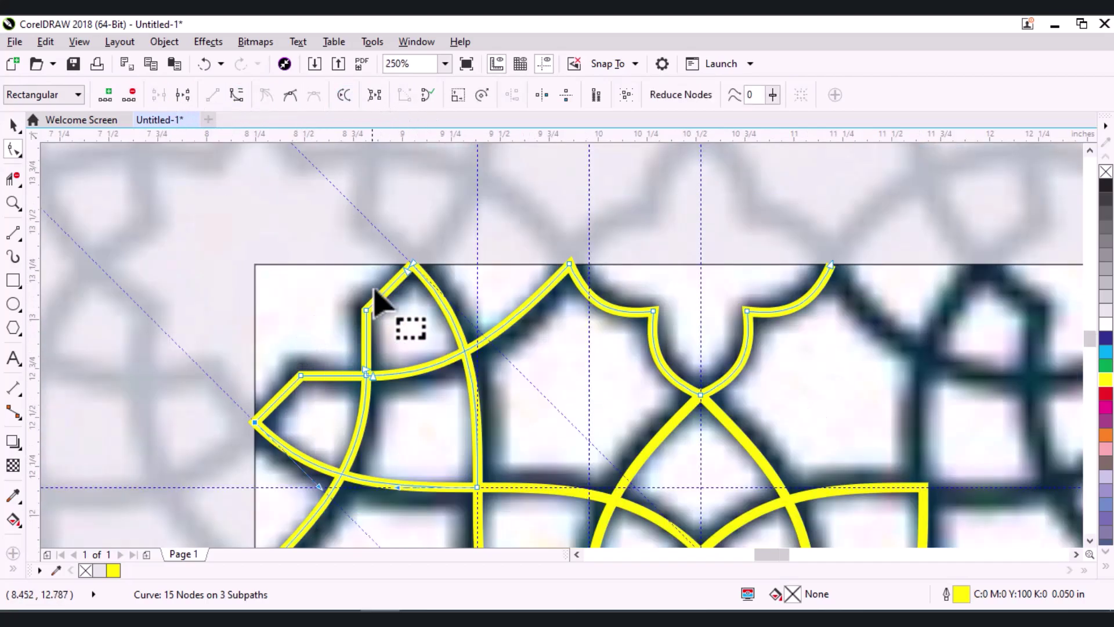
scroll(381, 243, "up", 4)
left_click_drag(382, 229, 451, 260)
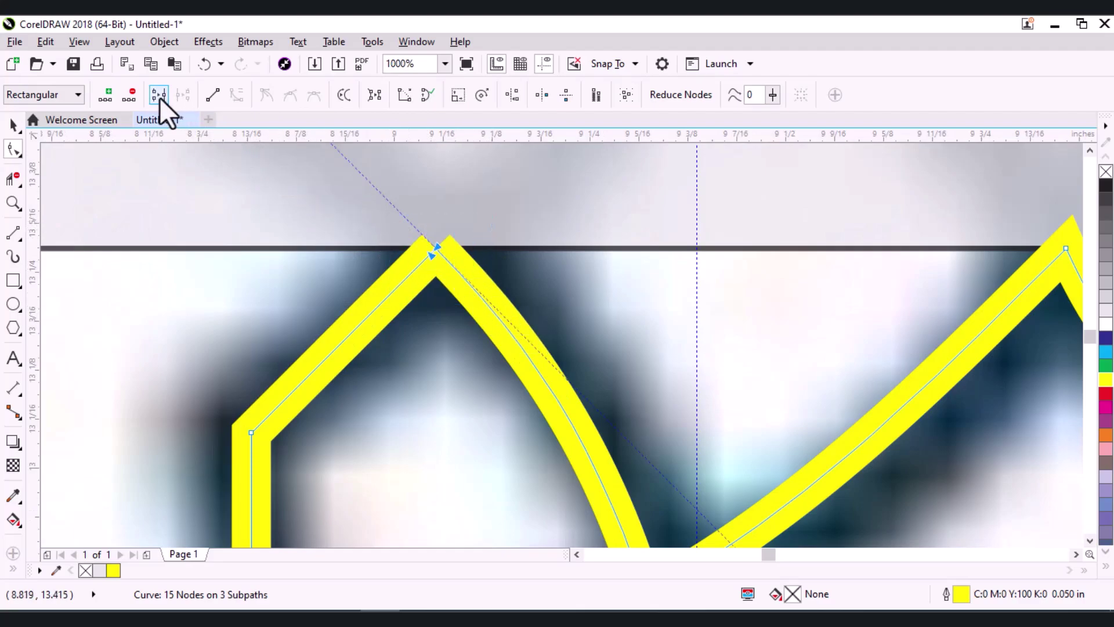
left_click(159, 97)
scroll(423, 192, "down", 4)
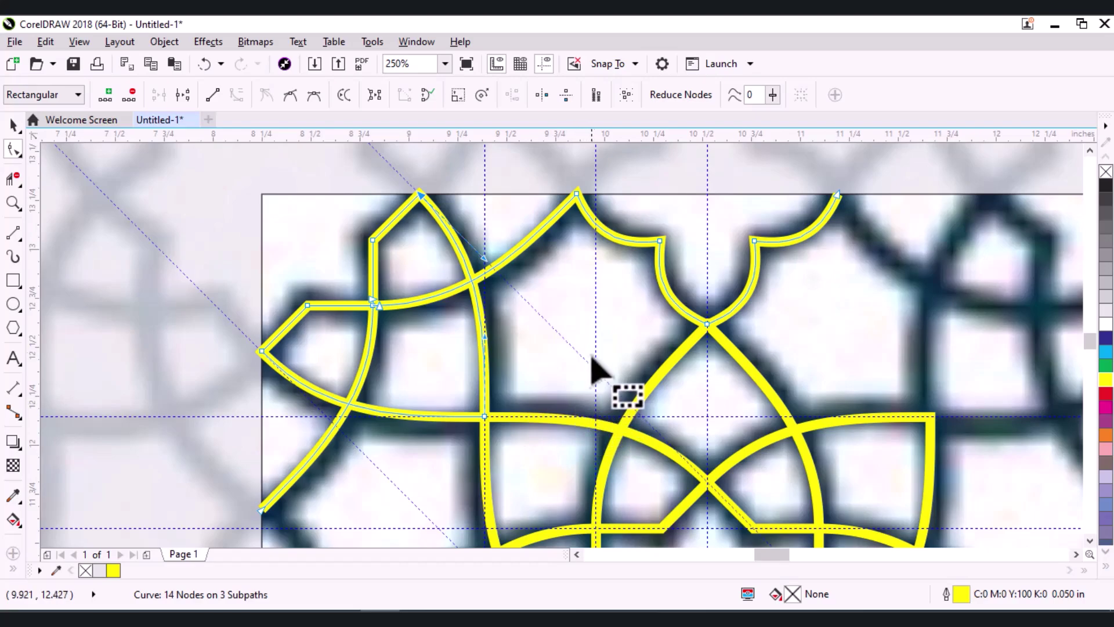
scroll(642, 331, "down", 1)
scroll(667, 343, "down", 1)
scroll(691, 369, "down", 1)
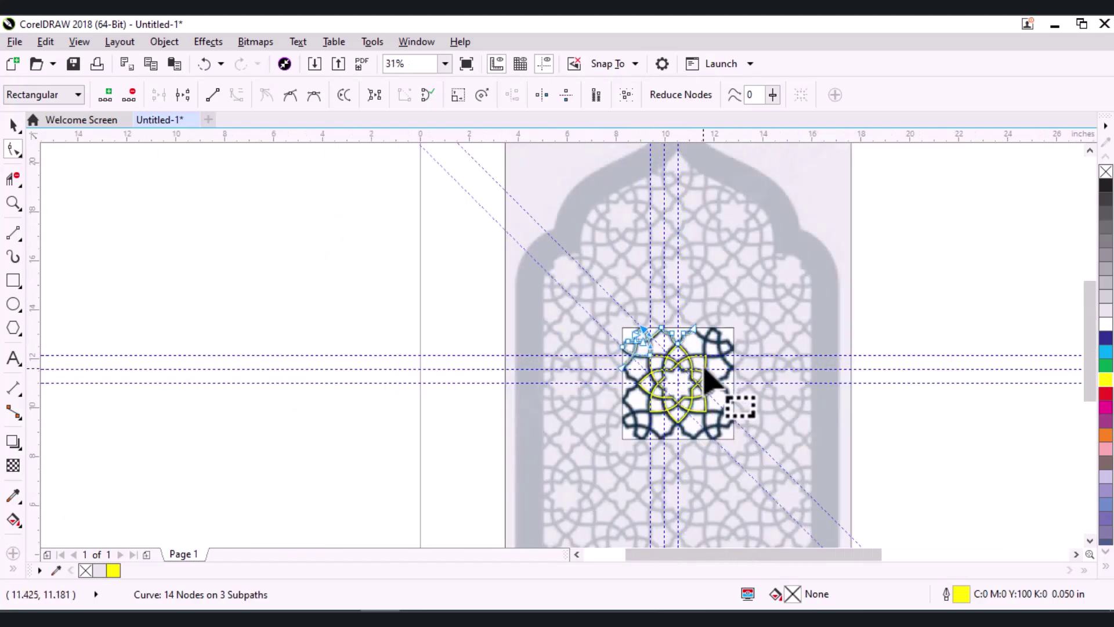
scroll(708, 377, "up", 2)
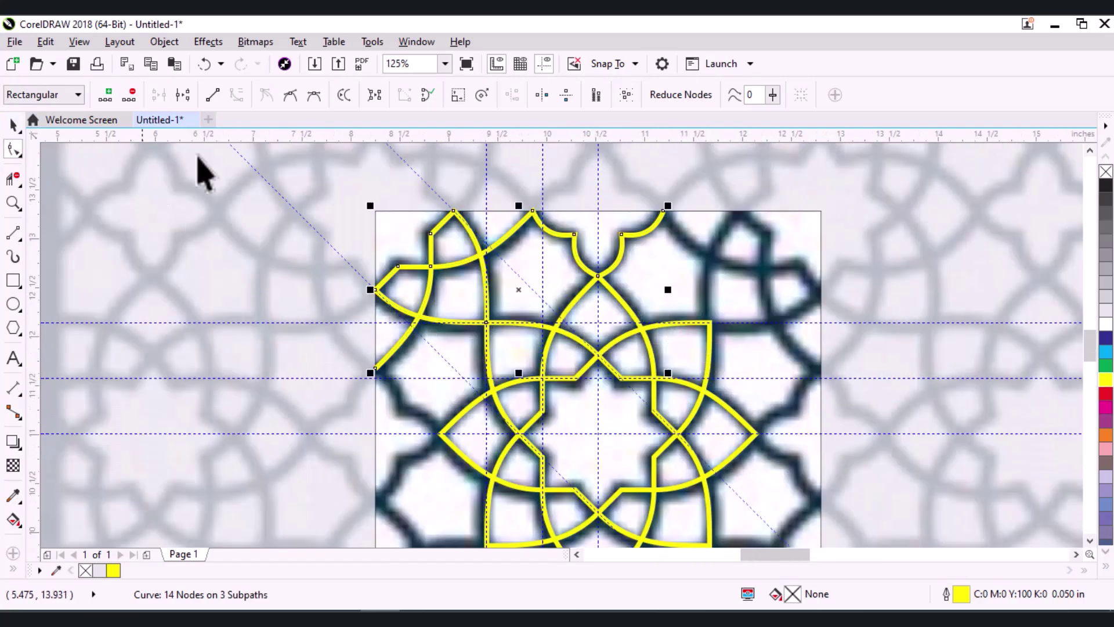
key("space")
Rotate copies of the yellow curve 90° into the tile's remaining quadrants
left_click(525, 220)
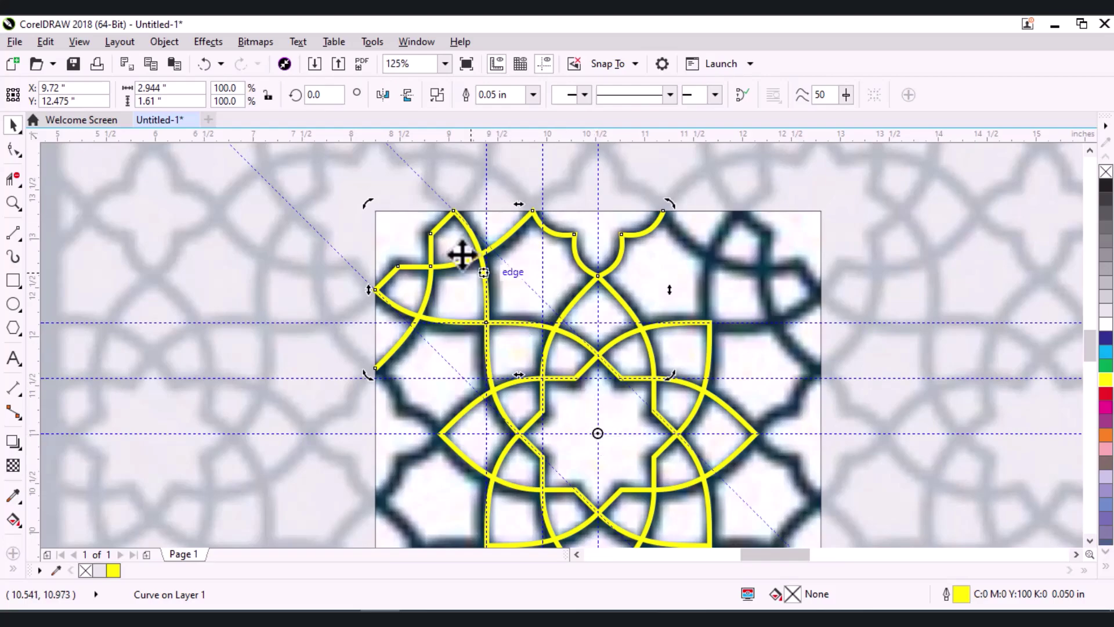
mouse_move(369, 205)
left_mouse_down()
mouse_move(689, 264)
mouse_move(764, 322)
mouse_move(756, 314)
left_mouse_up()
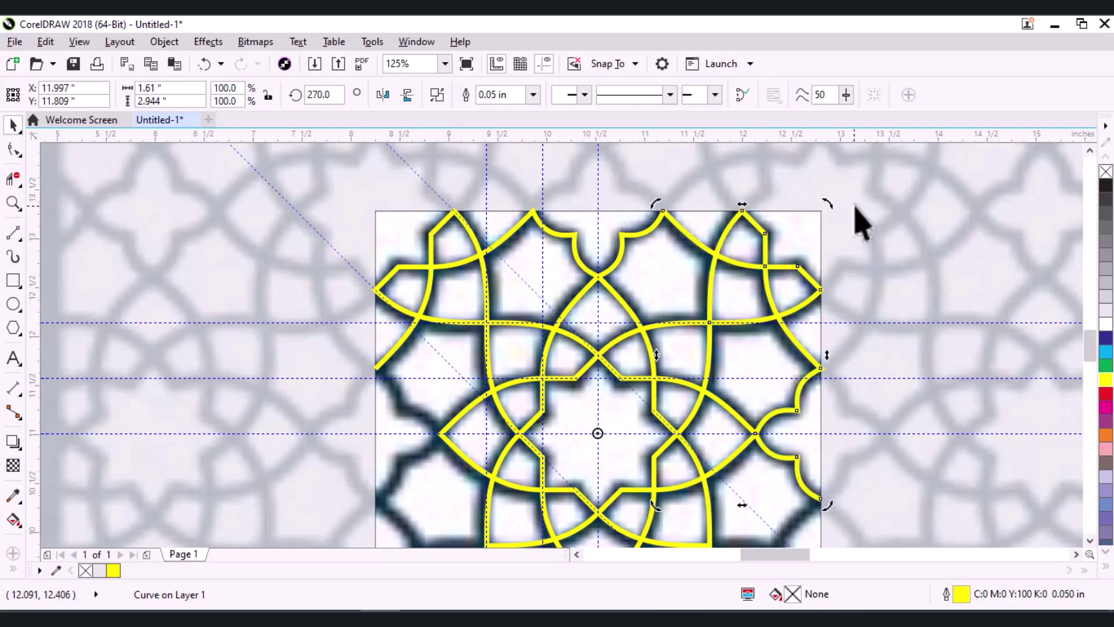
scroll(859, 219, "down", 2)
scroll(951, 284, "up", 2)
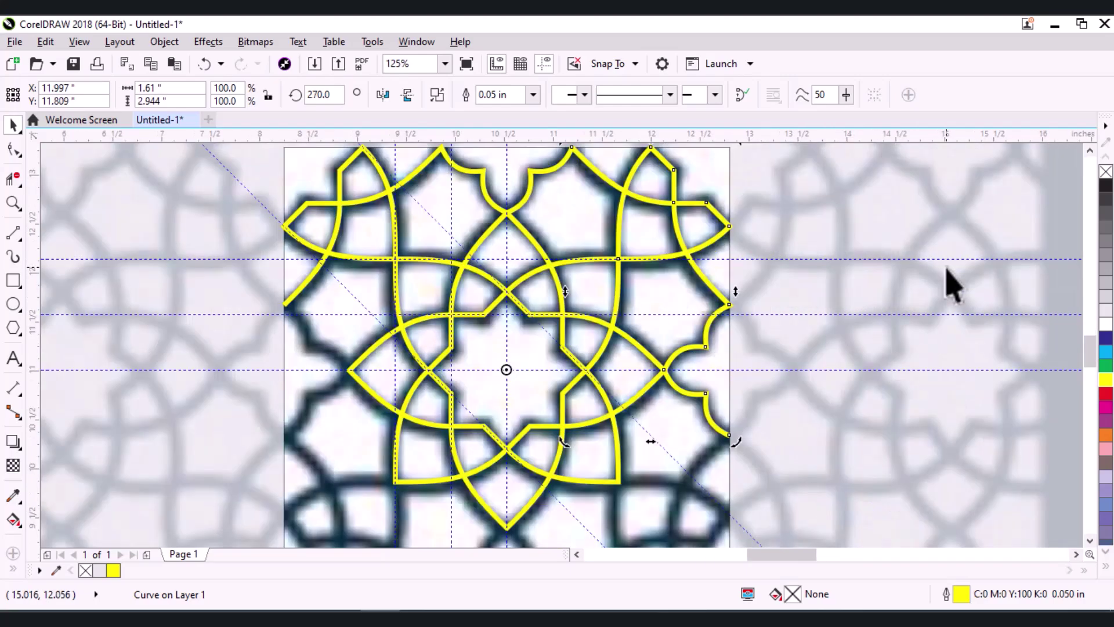
scroll(952, 284, "down", 2)
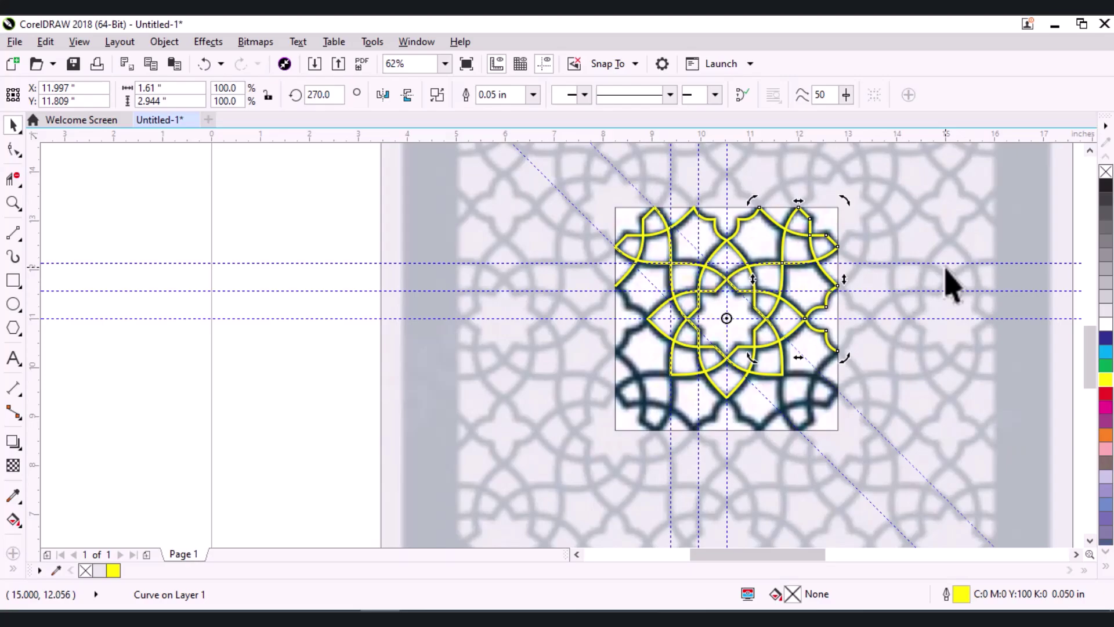
key("ctrl+r")
key("ctrl+r")
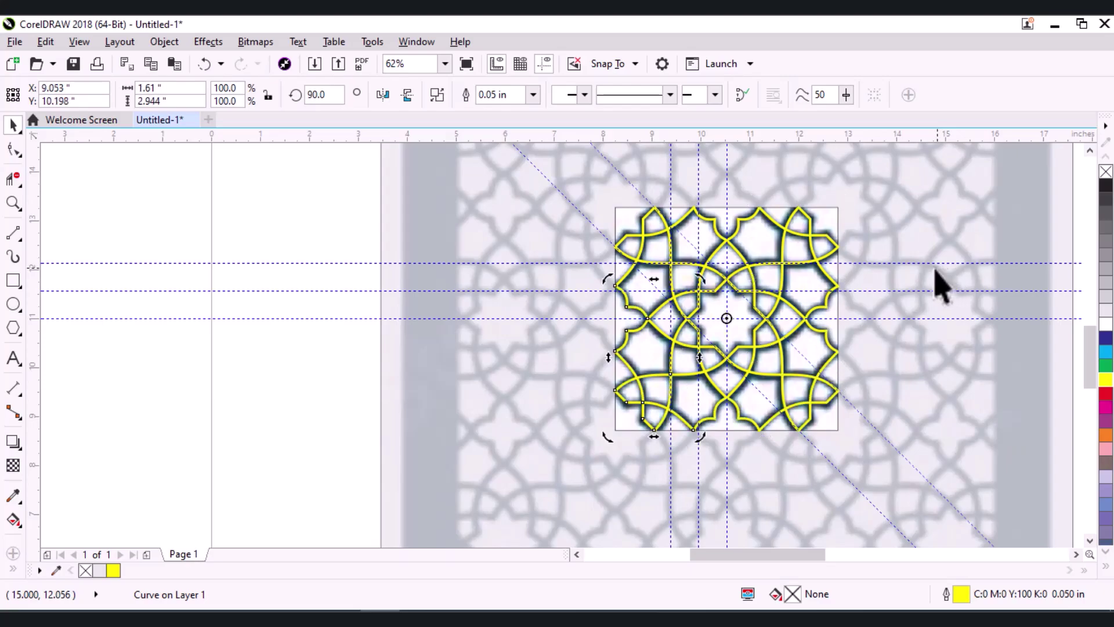
Zoom in on the completed lattice tile and return to the Pick tool
key("Escape")
key("z")
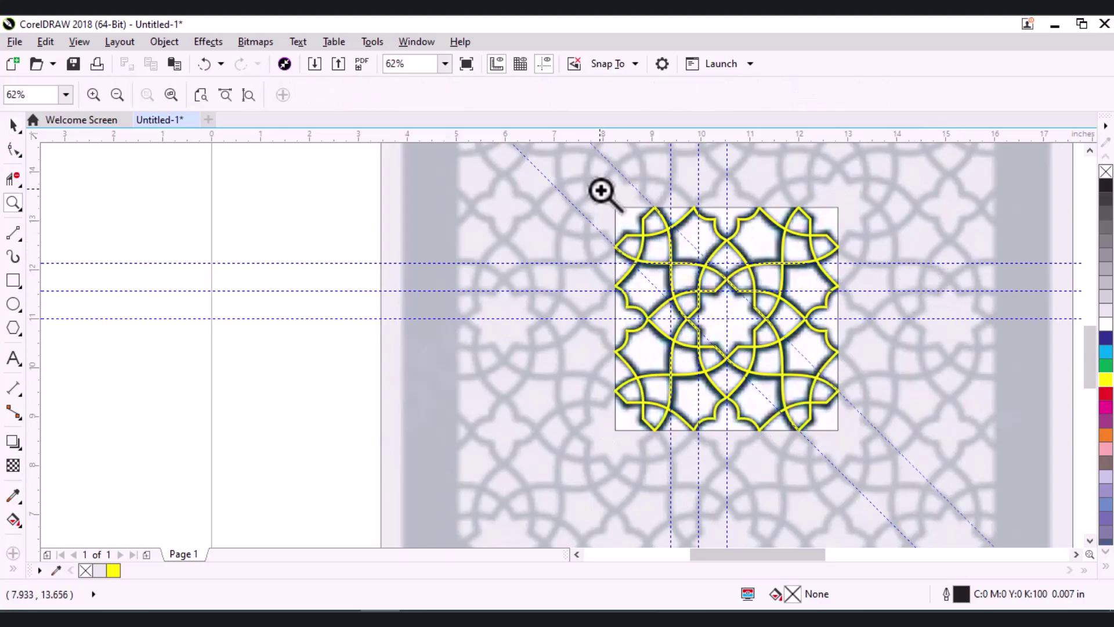
left_click_drag(600, 187, 865, 447)
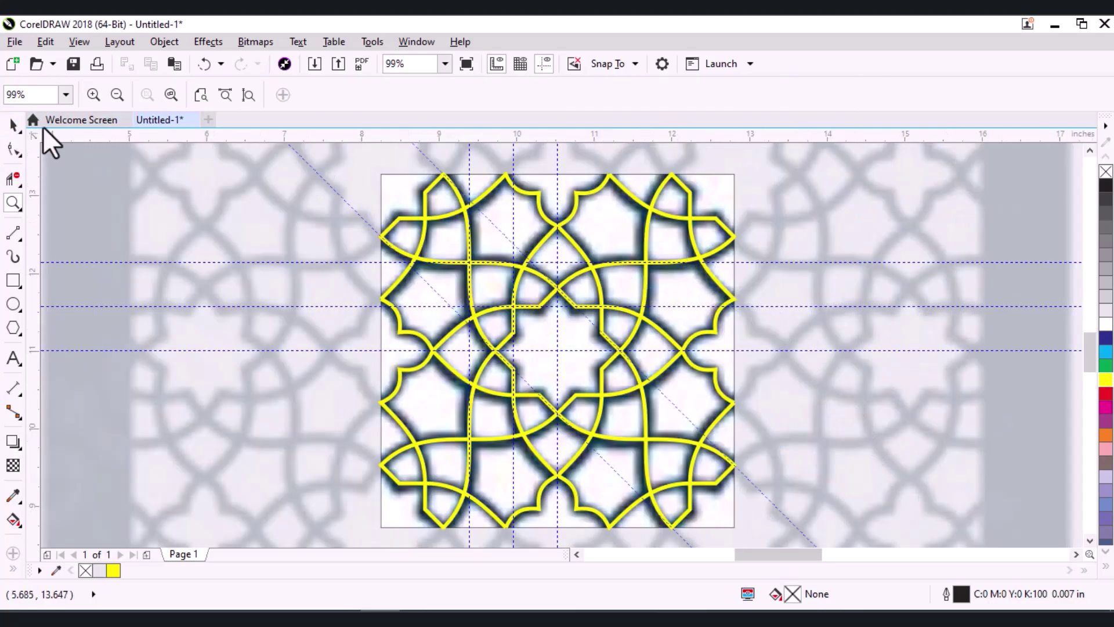
key("space")
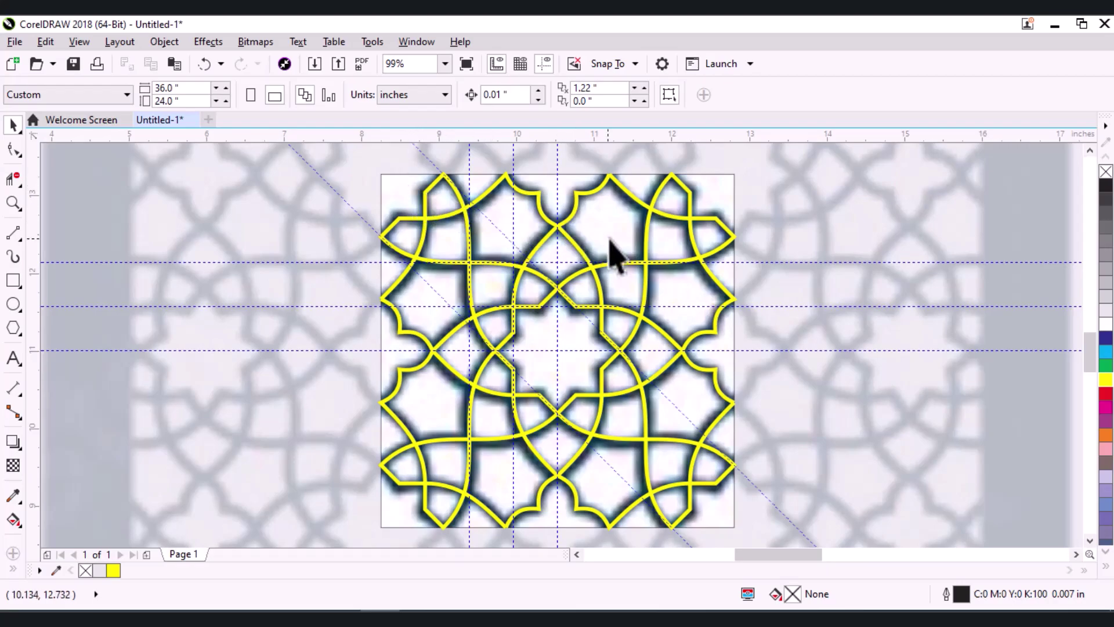
Marquee-select the tile's yellow strapwork, break it apart, and combine it into one curve
left_click(573, 206)
scroll(573, 206, "down", 1)
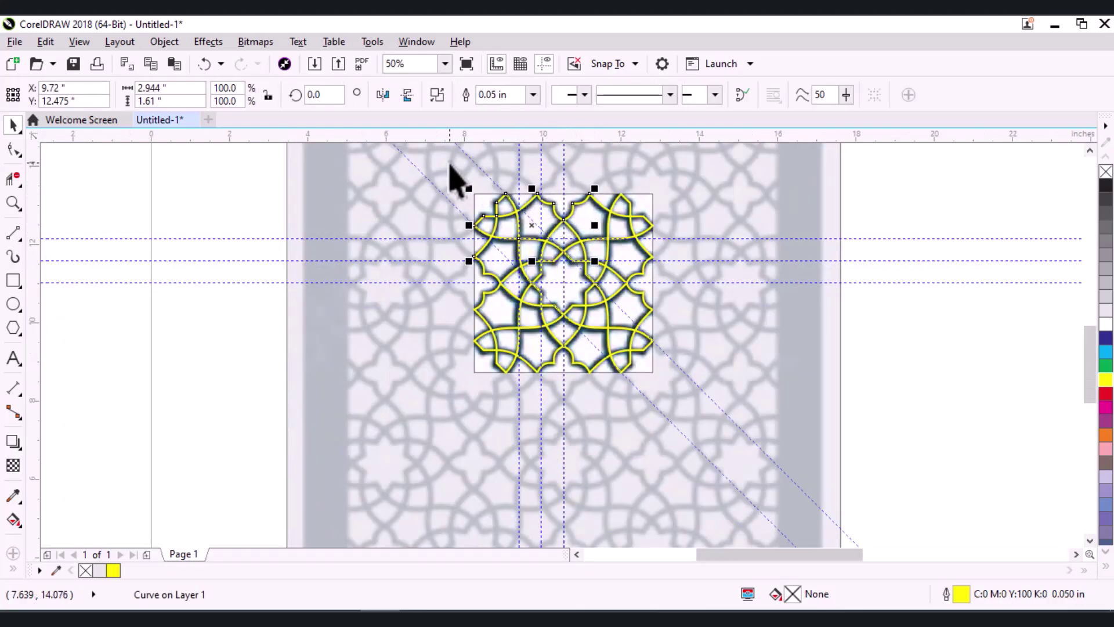
left_click_drag(682, 388, 726, 399)
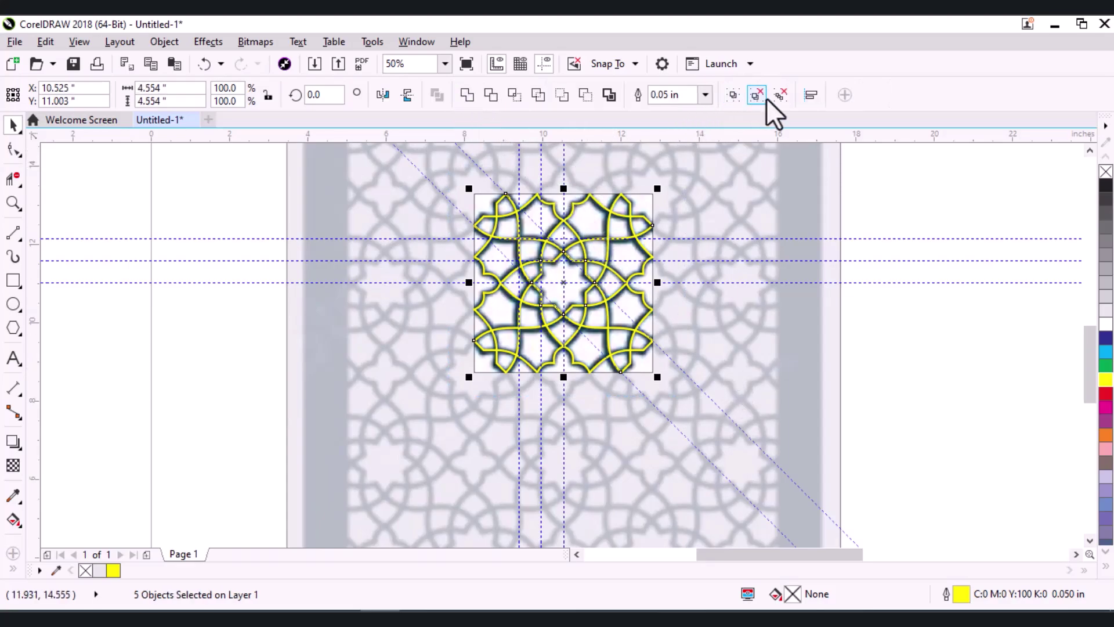
left_click(782, 99)
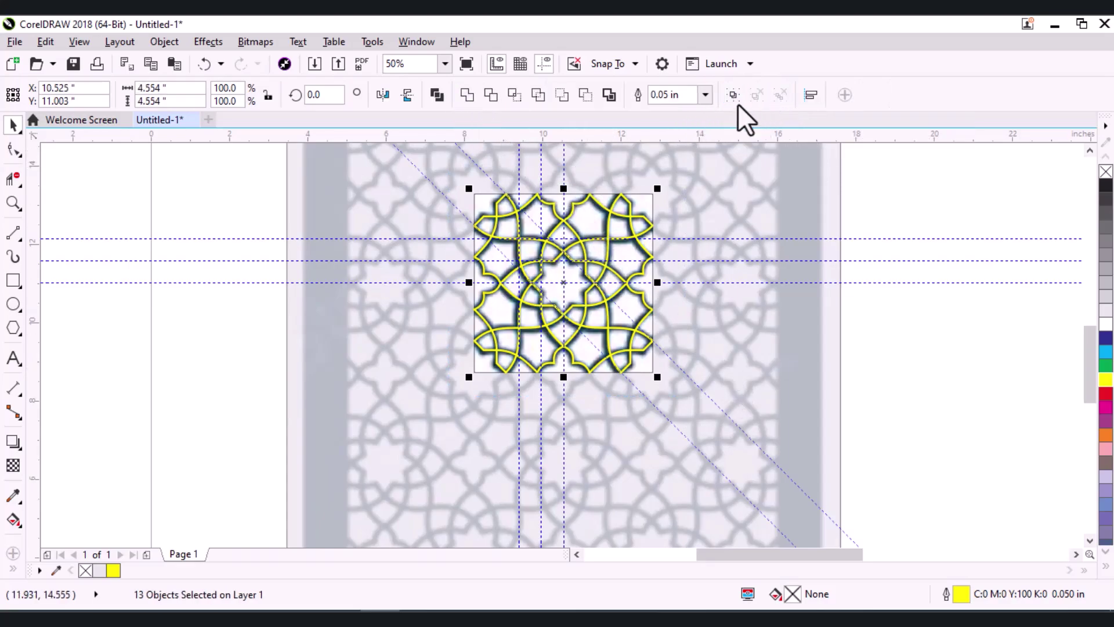
left_click(437, 94)
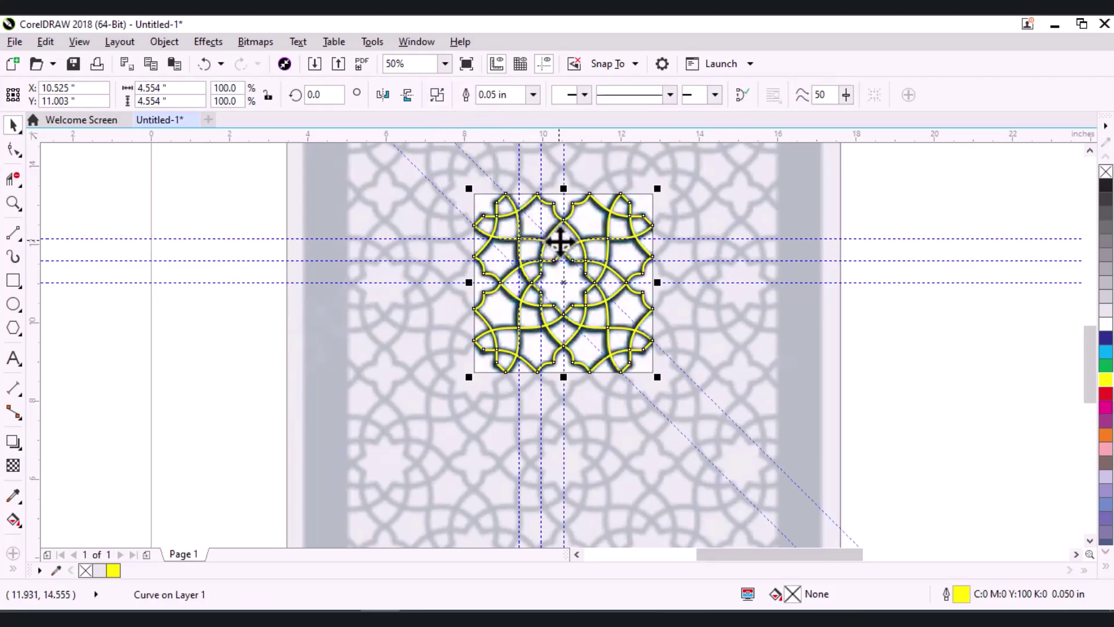
scroll(526, 265, "up", 2)
scroll(525, 265, "up", 4)
scroll(597, 330, "up", 2)
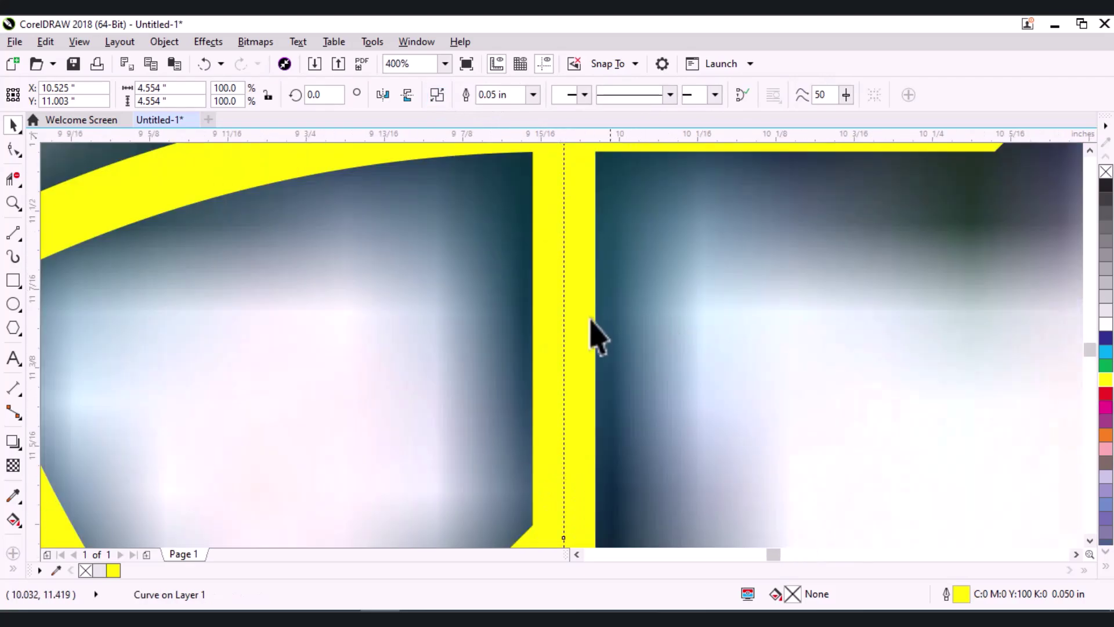
scroll(600, 332, "down", 1)
scroll(684, 302, "down", 4)
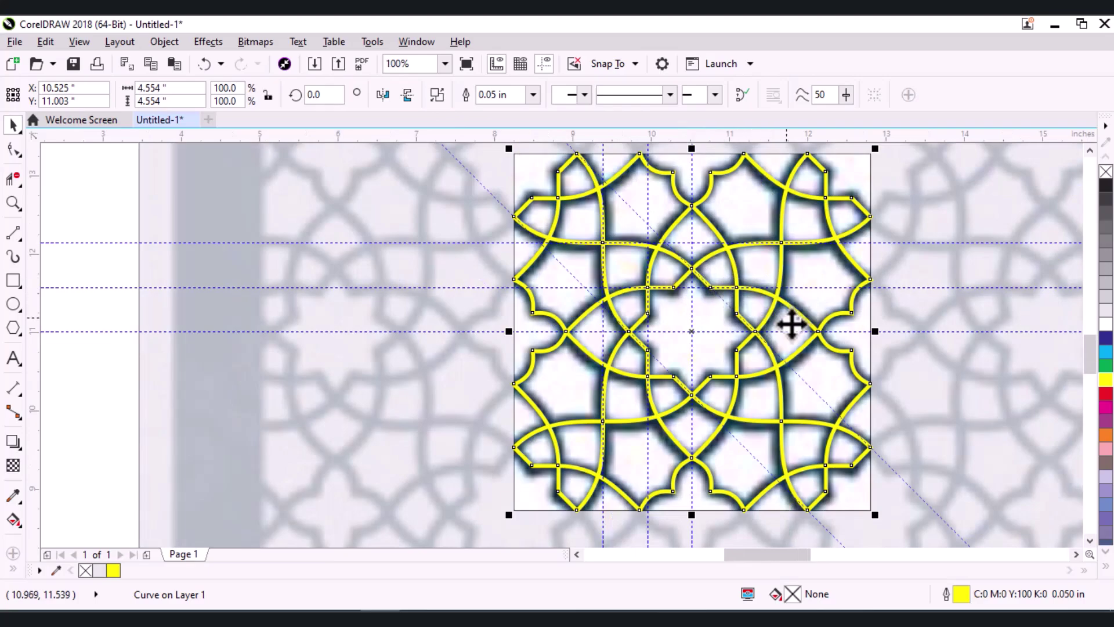
scroll(791, 323, "up", 2)
scroll(841, 341, "up", 1)
scroll(801, 331, "down", 2)
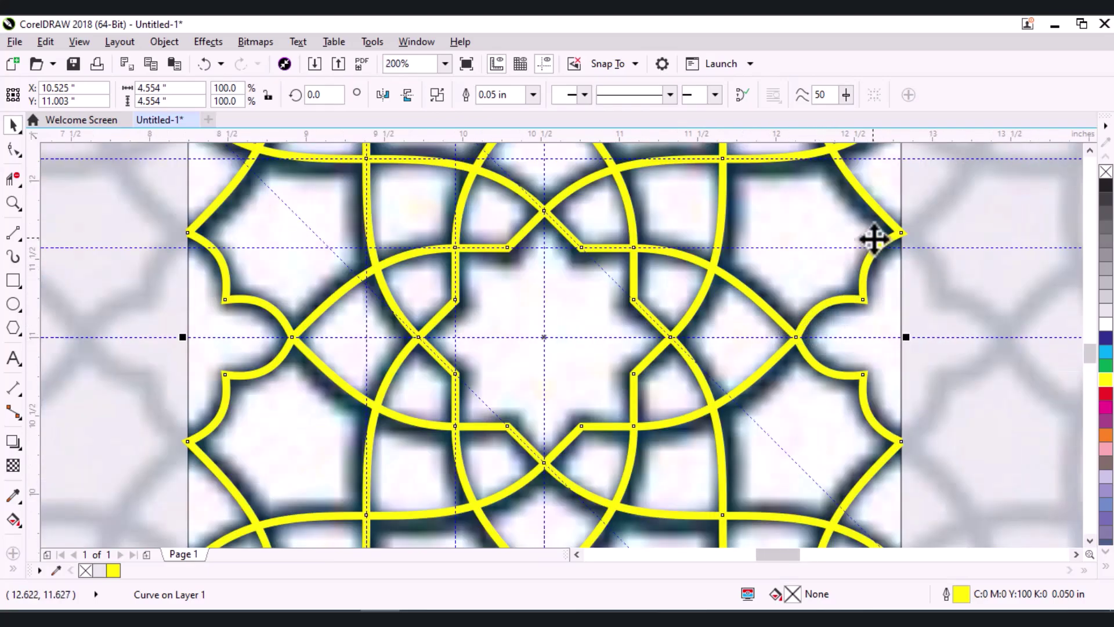
scroll(899, 325, "down", 1)
scroll(913, 395, "up", 3)
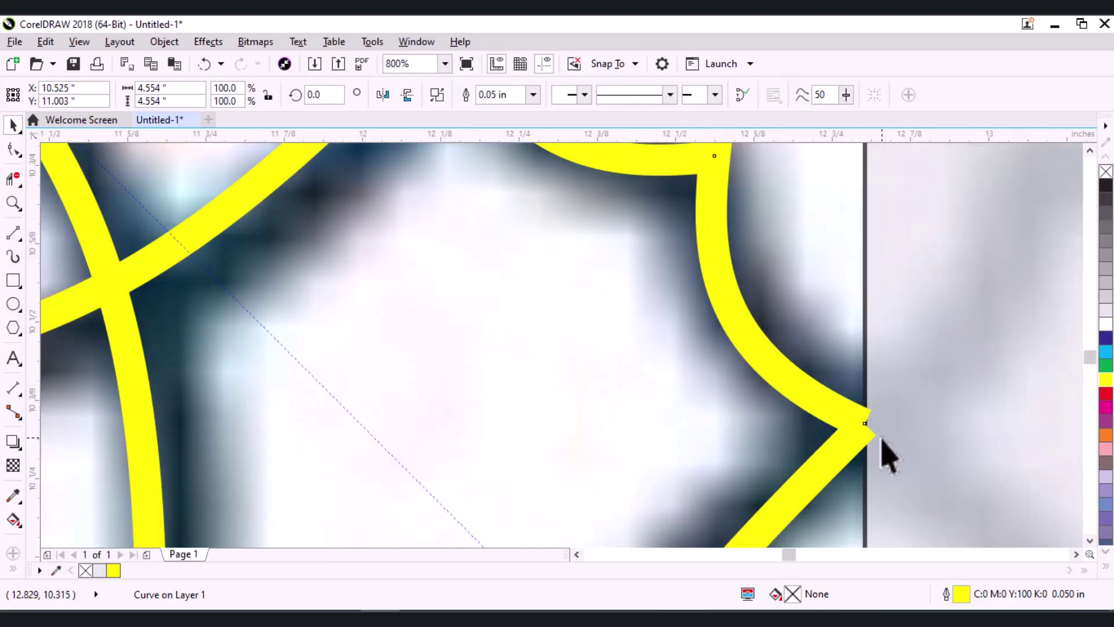
With the Shape tool, join the two end nodes at the tile's right edge
left_click(13, 150)
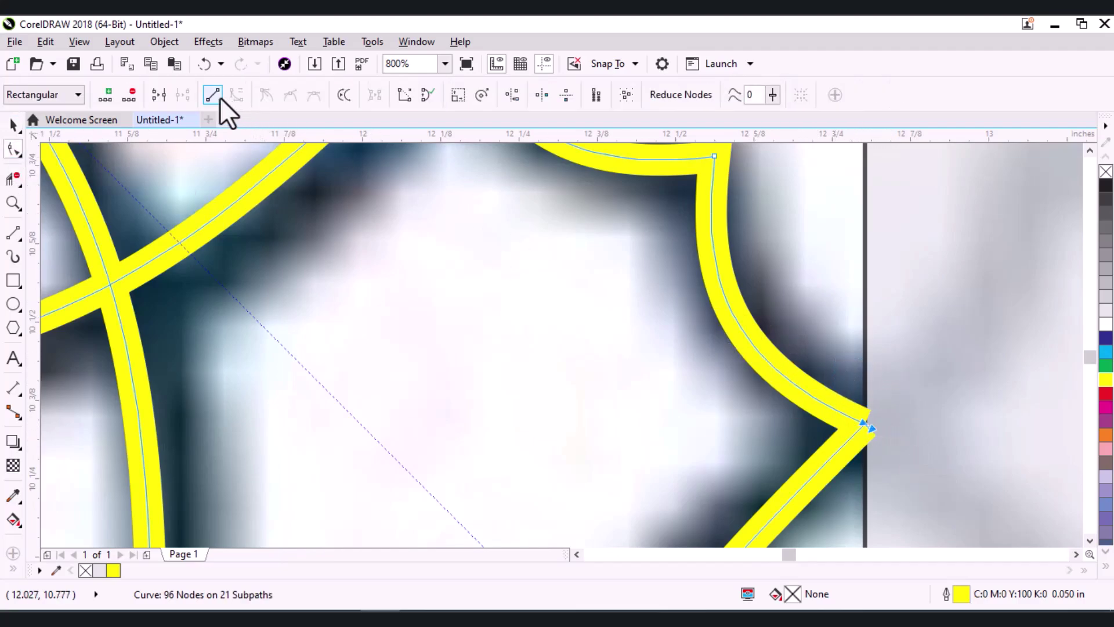
left_click(159, 98)
scroll(691, 249, "down", 3)
scroll(704, 337, "up", 1)
scroll(704, 342, "up", 1)
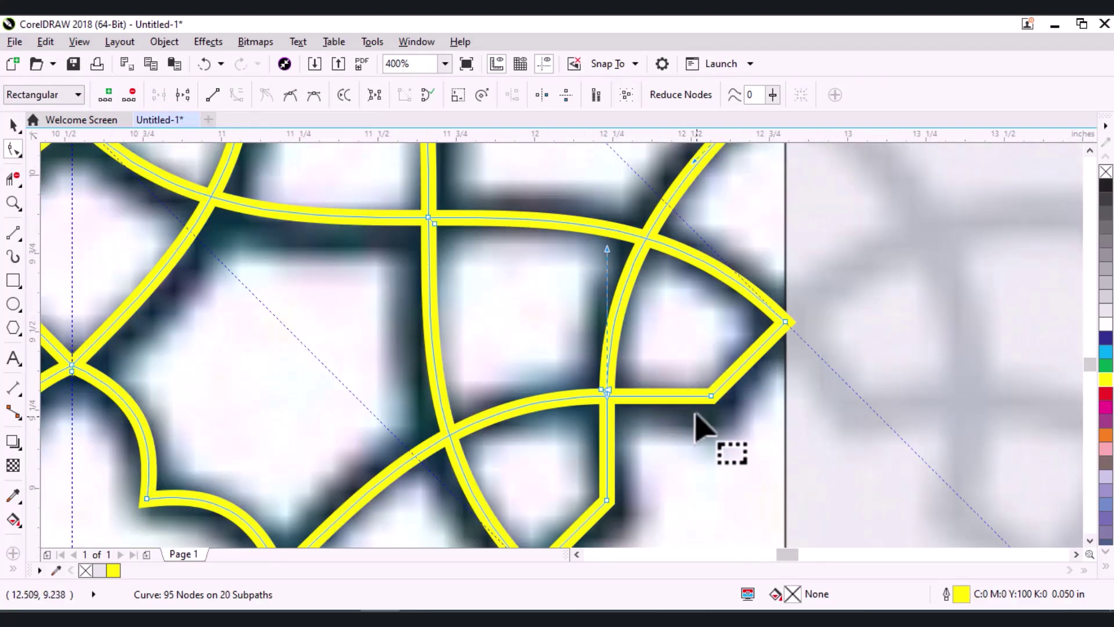
scroll(686, 410, "down", 1)
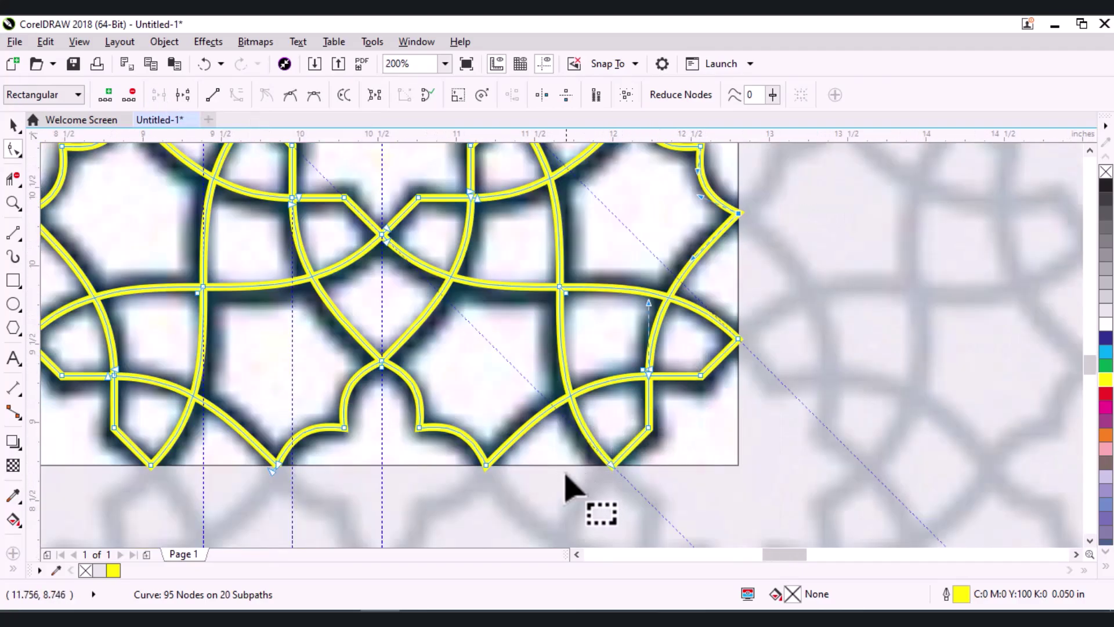
scroll(511, 505, "up", 1)
scroll(796, 440, "down", 1)
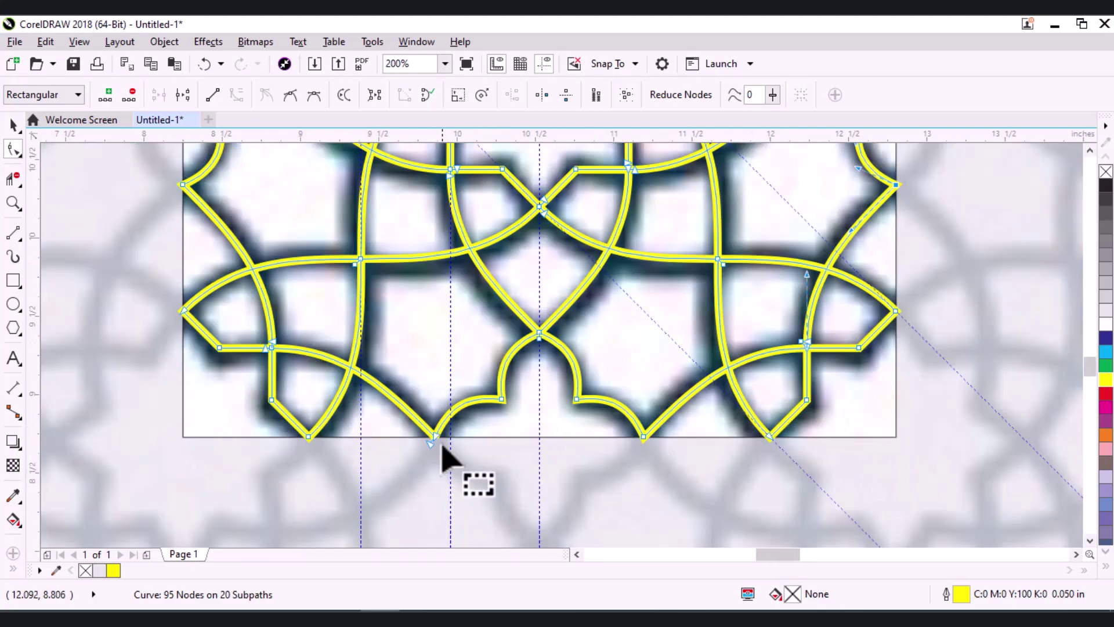
scroll(383, 447, "up", 2)
Join the pair of end nodes along the tile's bottom edge
left_click_drag(546, 462, 622, 316)
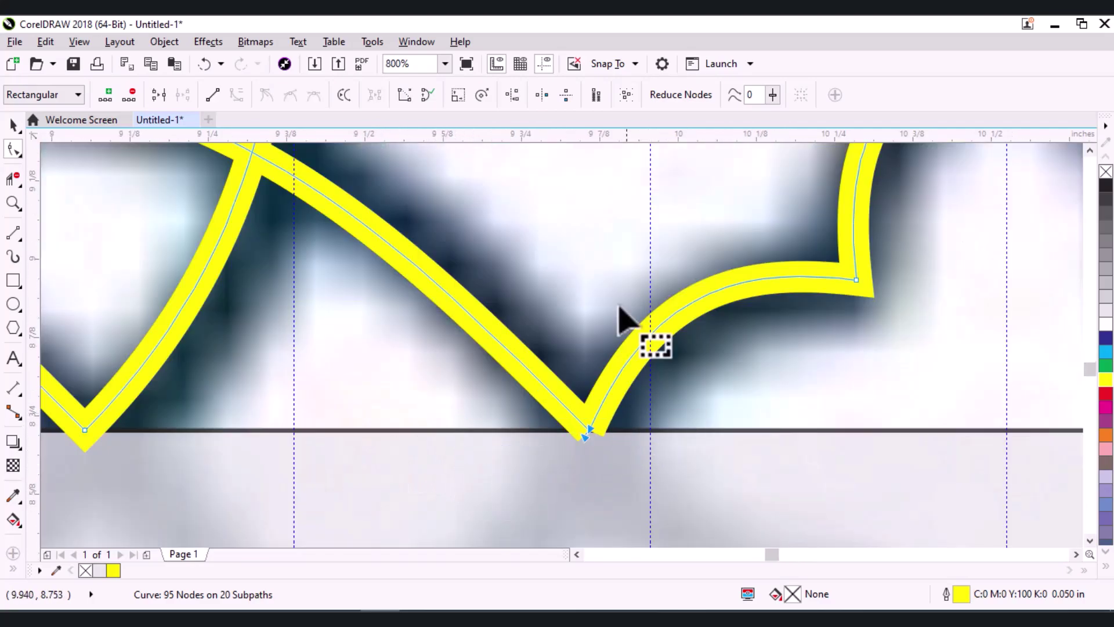
left_click(154, 96)
scroll(378, 406, "down", 2)
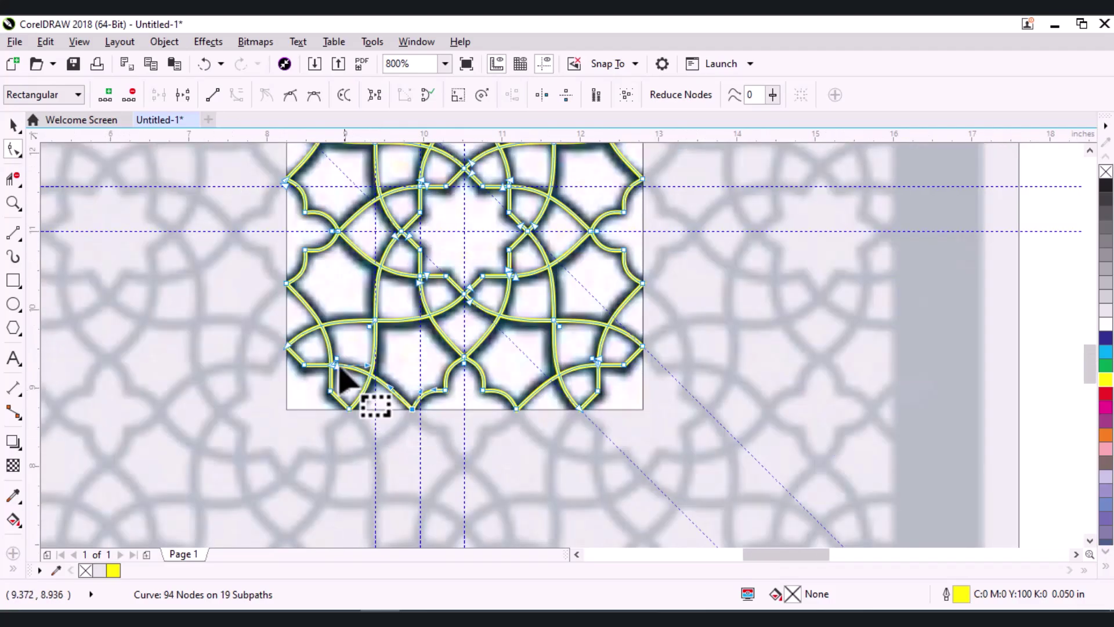
scroll(315, 368, "up", 1)
scroll(274, 390, "up", 1)
scroll(267, 319, "down", 1)
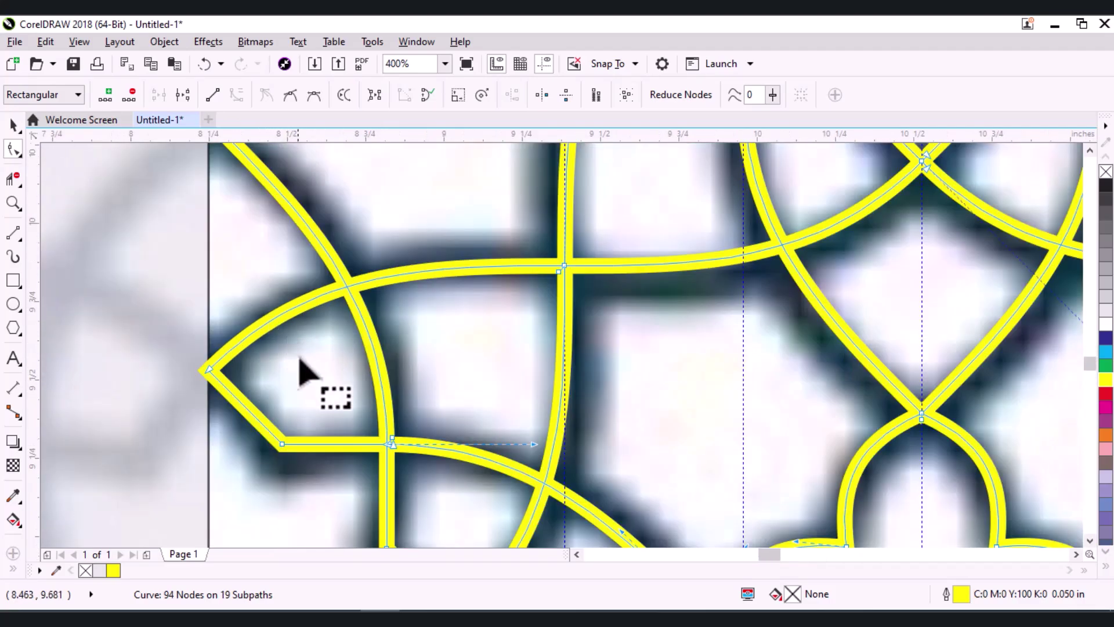
scroll(308, 372, "down", 1)
scroll(325, 261, "down", 2)
scroll(338, 217, "up", 3)
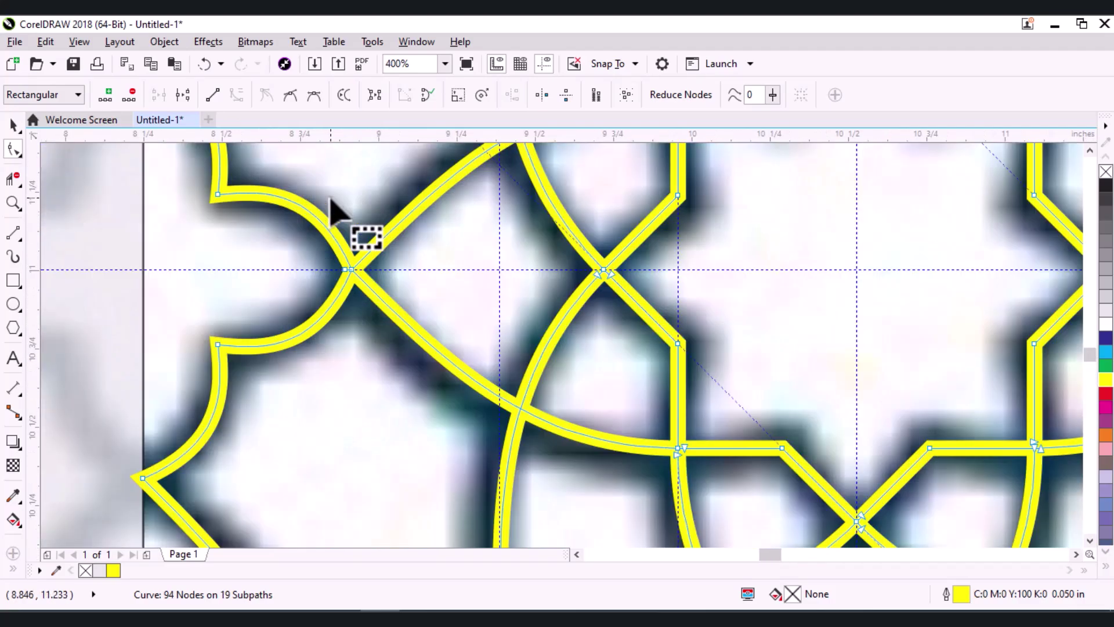
scroll(359, 278, "up", 1)
scroll(381, 375, "down", 2)
scroll(368, 286, "down", 1)
scroll(385, 229, "up", 1)
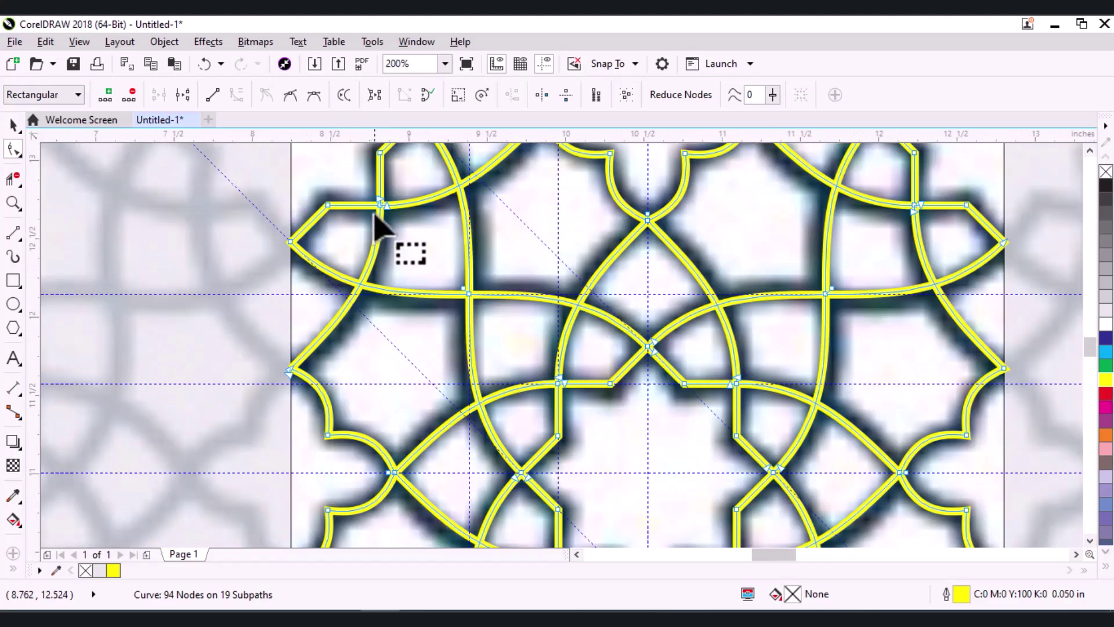
scroll(373, 231, "up", 1)
scroll(356, 229, "down", 2)
scroll(356, 228, "up", 3)
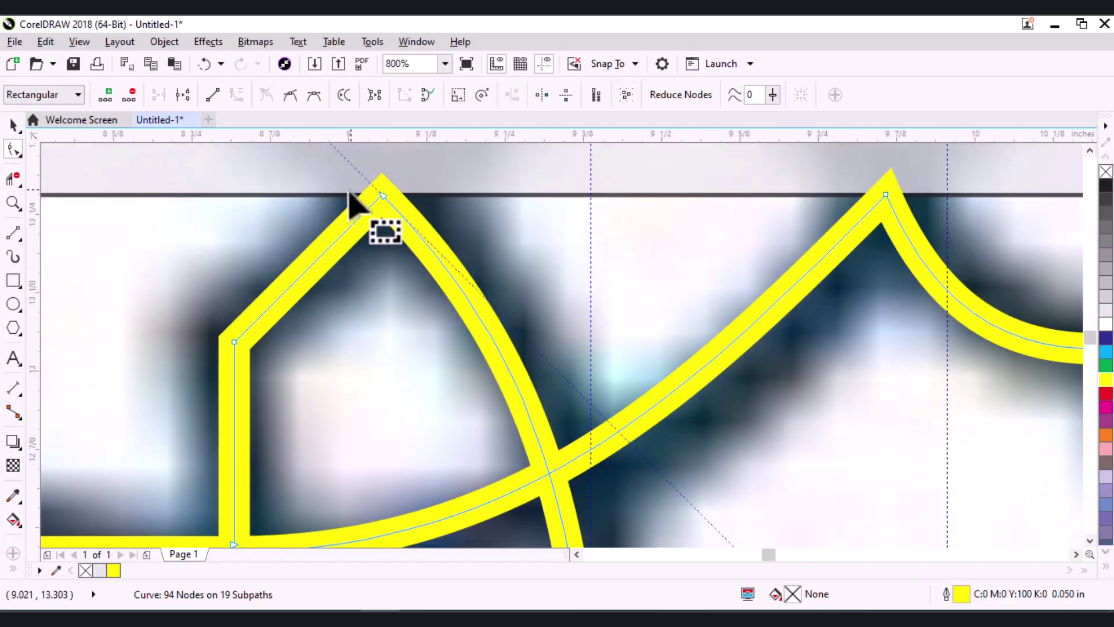
scroll(377, 197, "down", 2)
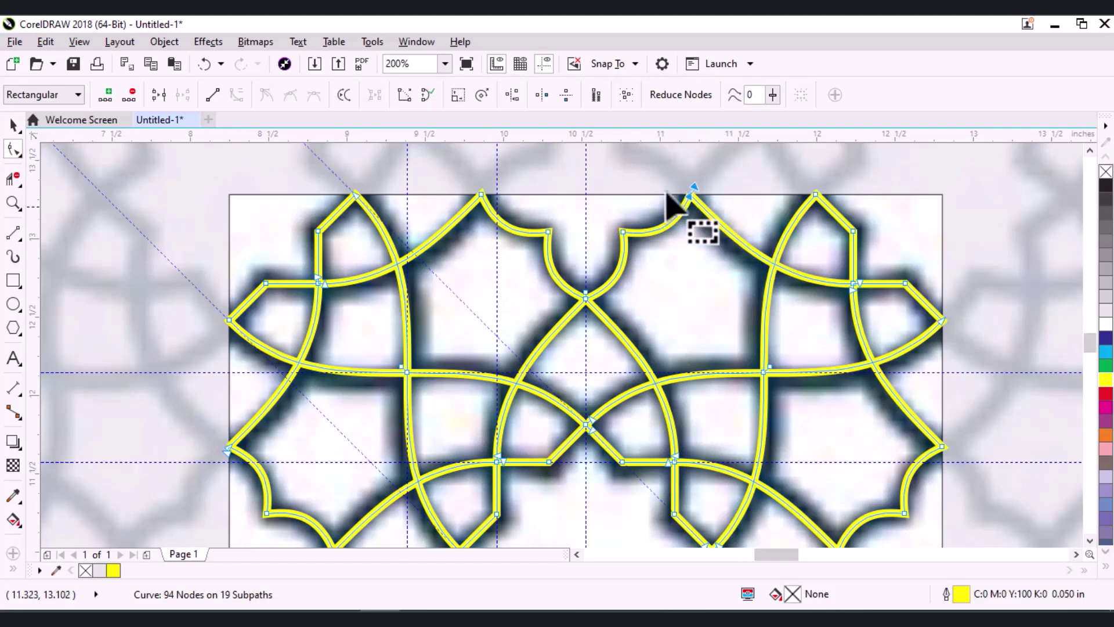
Join the end nodes at the top gap, leaving 93 nodes on 18 subpaths
left_click_drag(626, 171, 711, 206)
left_click(168, 94)
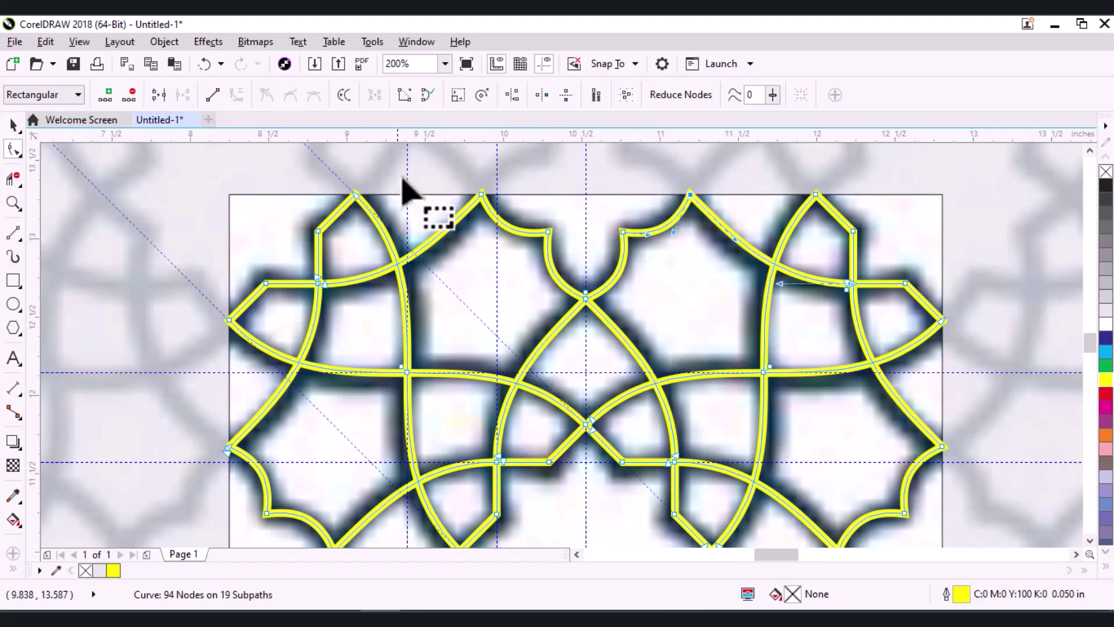
scroll(510, 224, "down", 1)
scroll(229, 192, "down", 1)
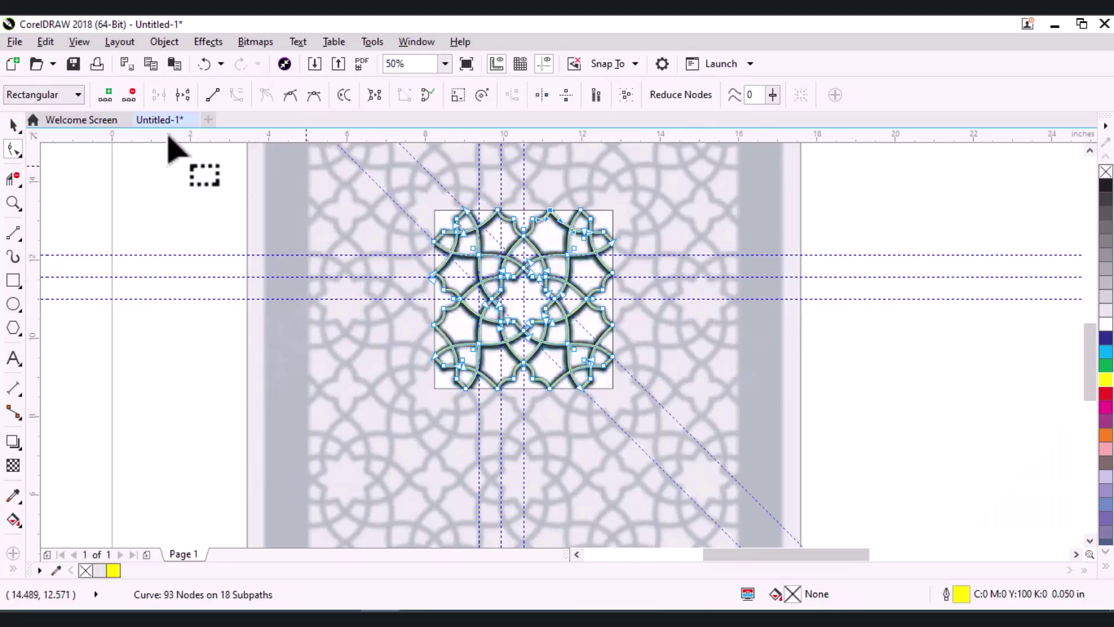
Deselect the lattice curve and unlock the background reference image
left_click(12, 125)
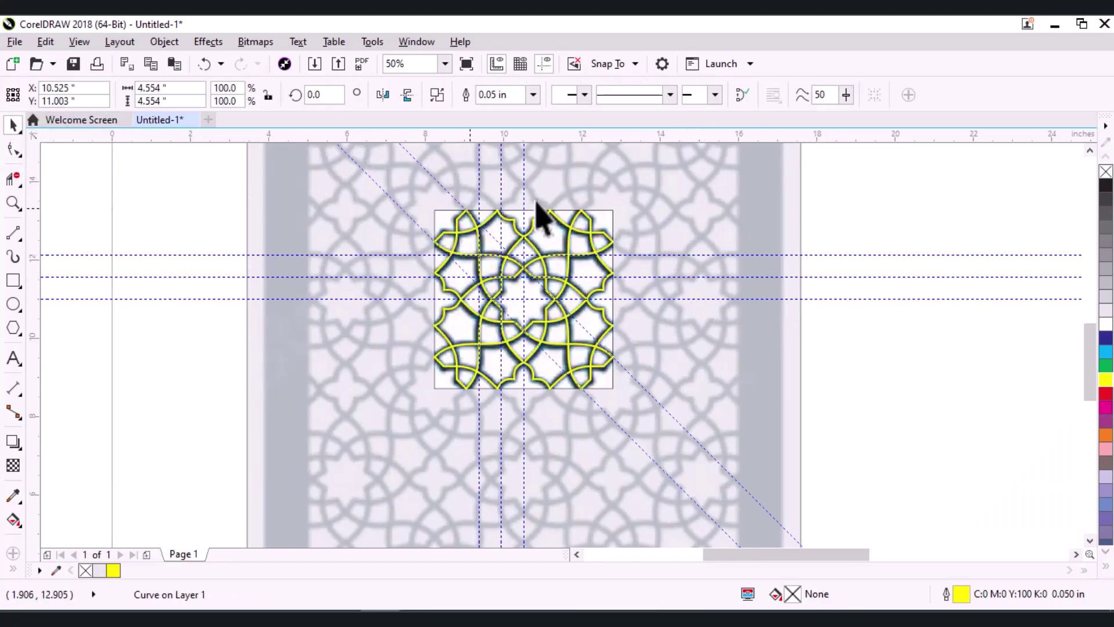
left_click(690, 232)
right_click(689, 233)
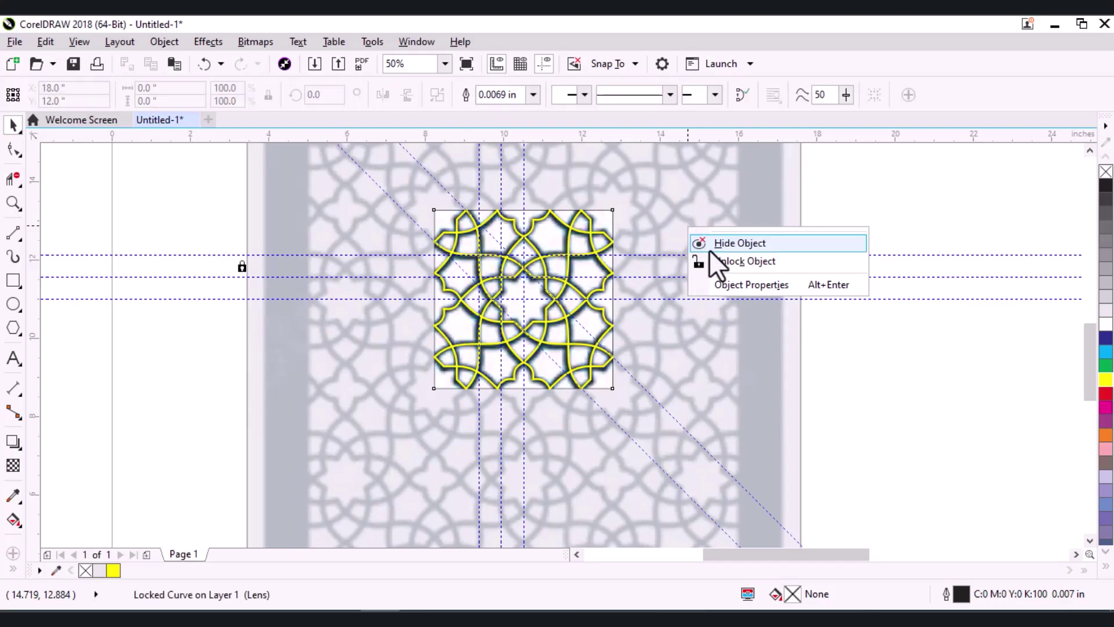
left_click(715, 260)
Move the lens frame off the window to the left and select the yellow lattice unit
scroll(702, 280, "down", 4)
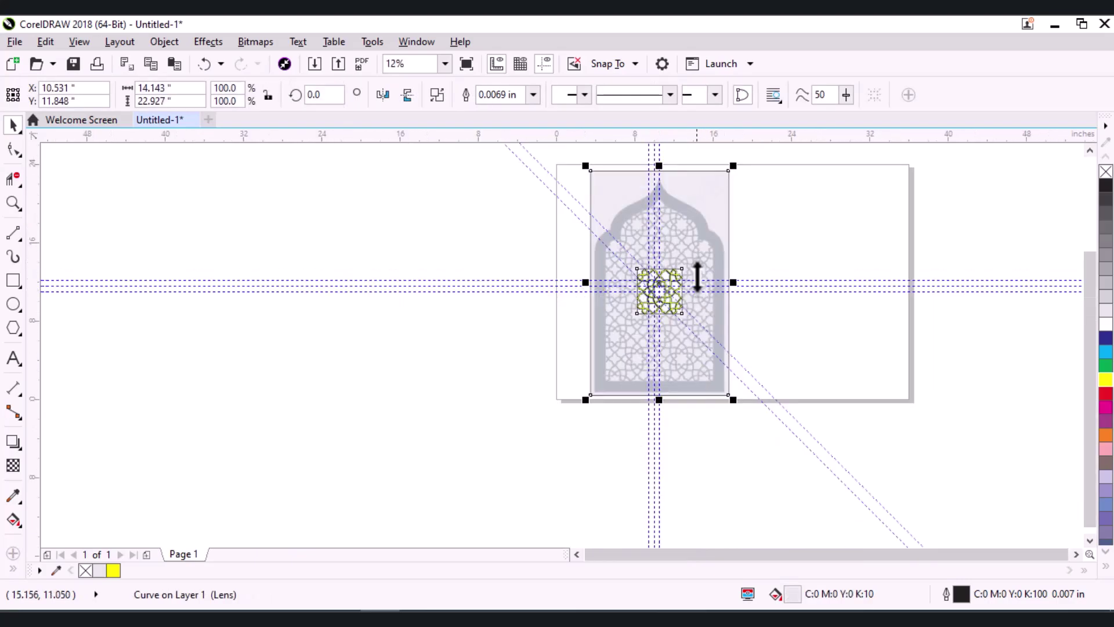
left_click_drag(645, 225, 417, 234)
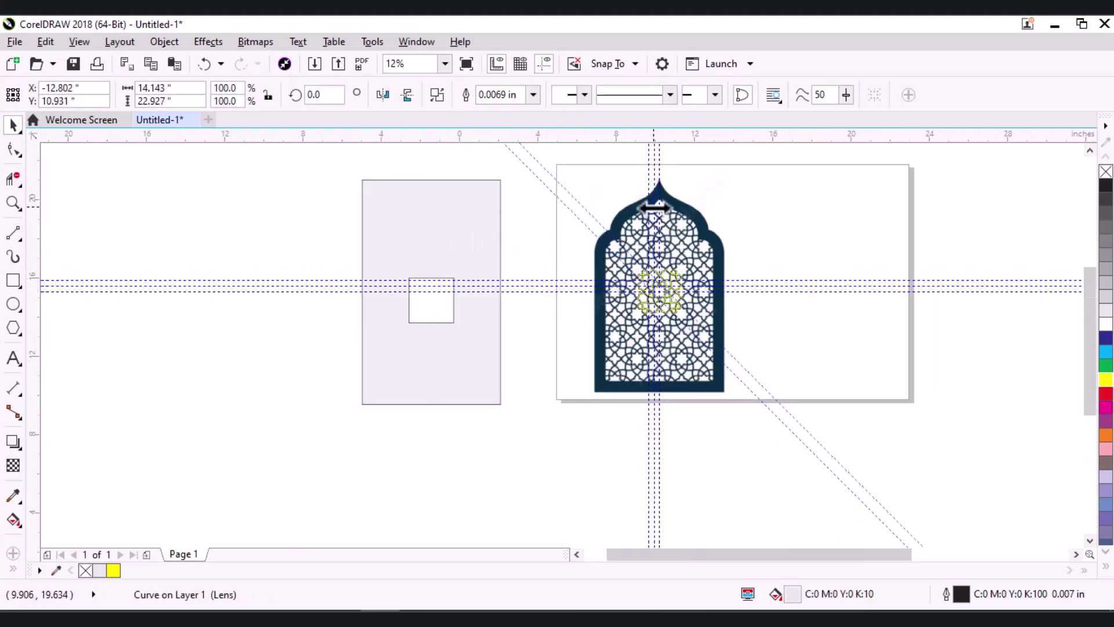
scroll(654, 209, "up", 2)
scroll(705, 406, "up", 2)
scroll(687, 391, "up", 2)
left_click(639, 319)
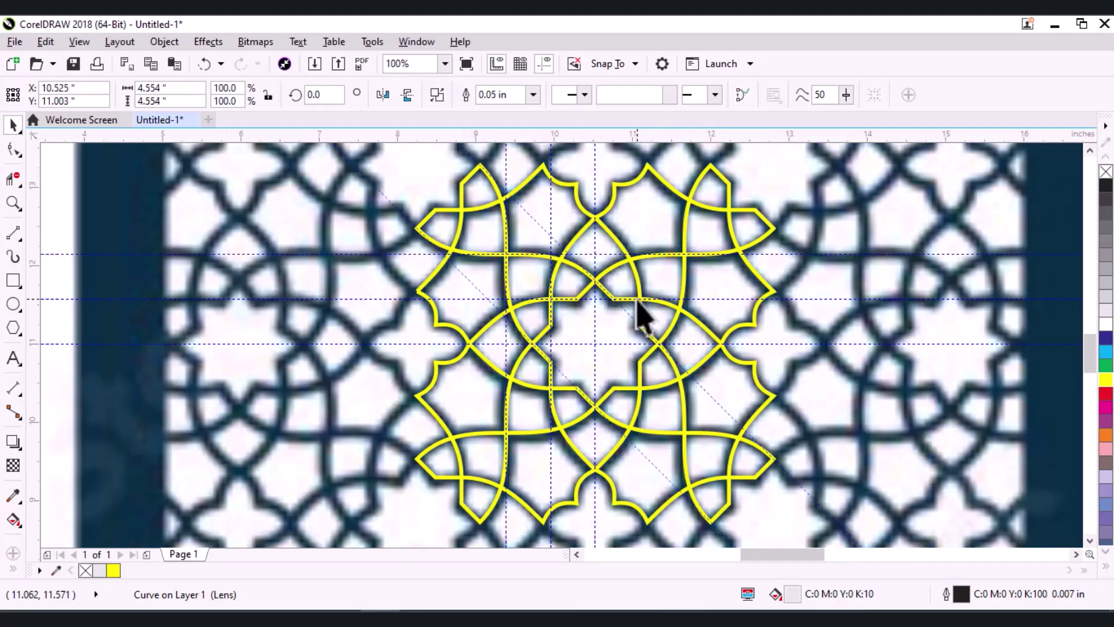
scroll(635, 280, "down", 2)
scroll(629, 291, "down", 2)
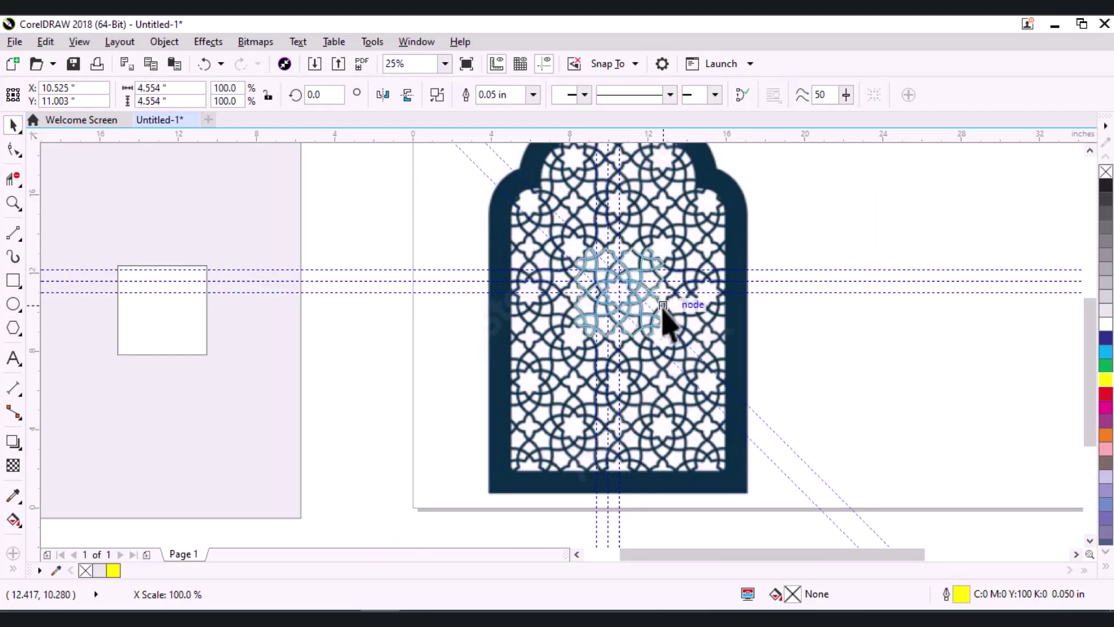
Place rotated copies of the lattice unit to its right and left
left_click_drag(569, 296, 667, 296)
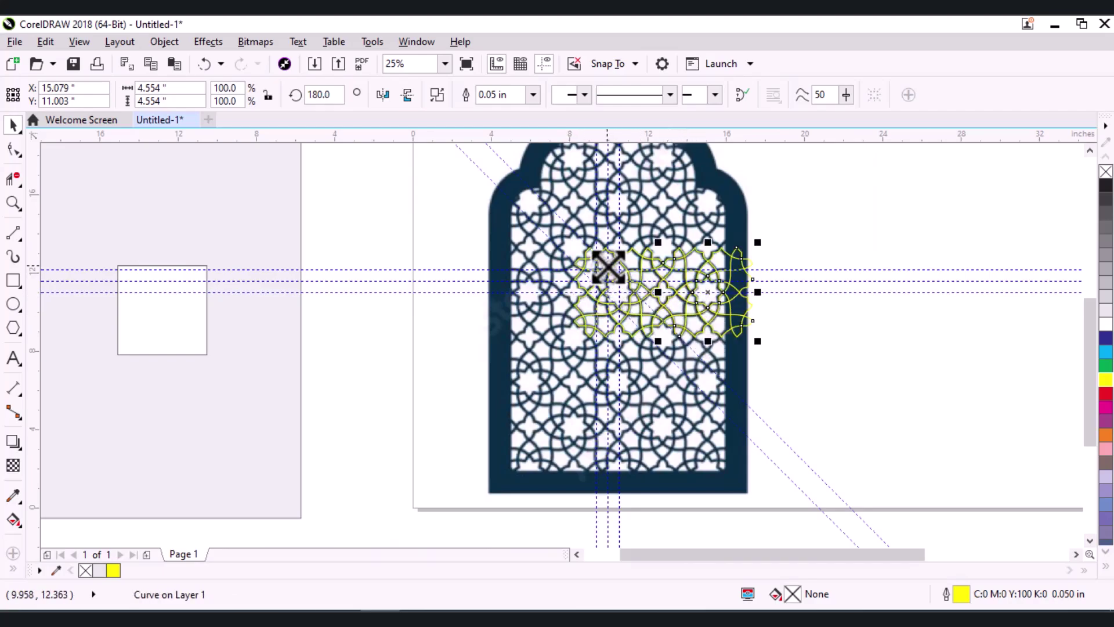
scroll(600, 270, "up", 2)
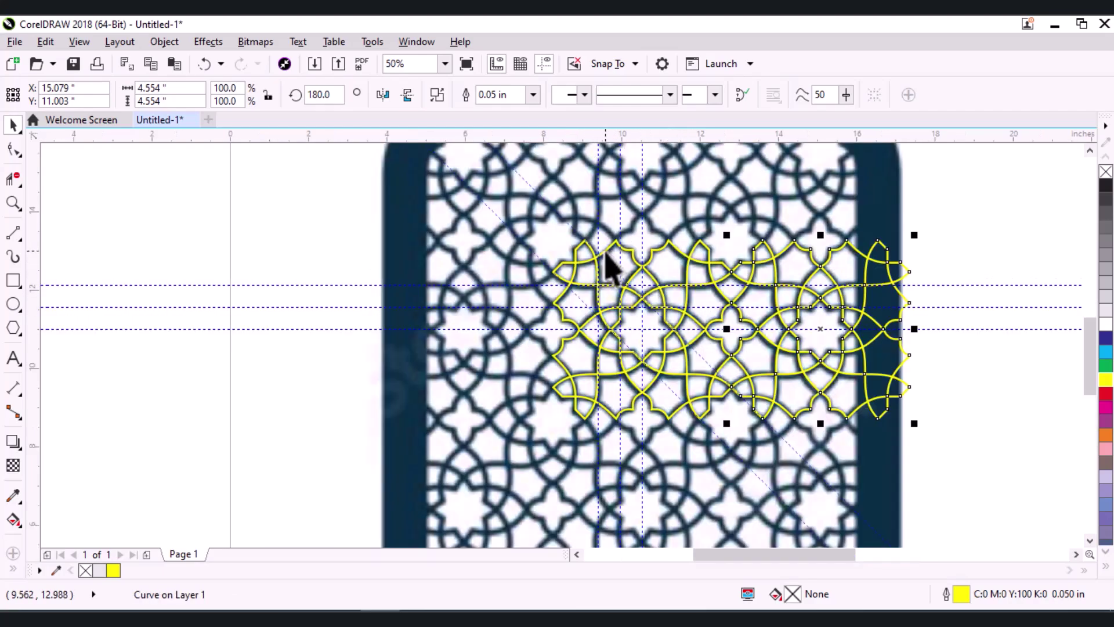
left_click(607, 255)
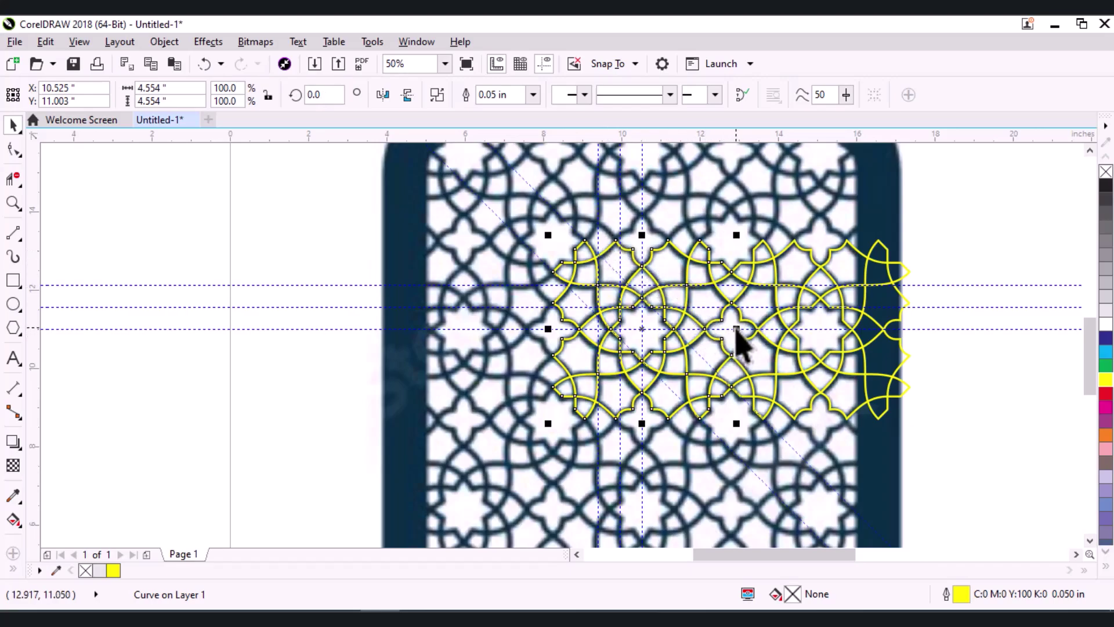
left_click_drag(736, 329, 555, 406)
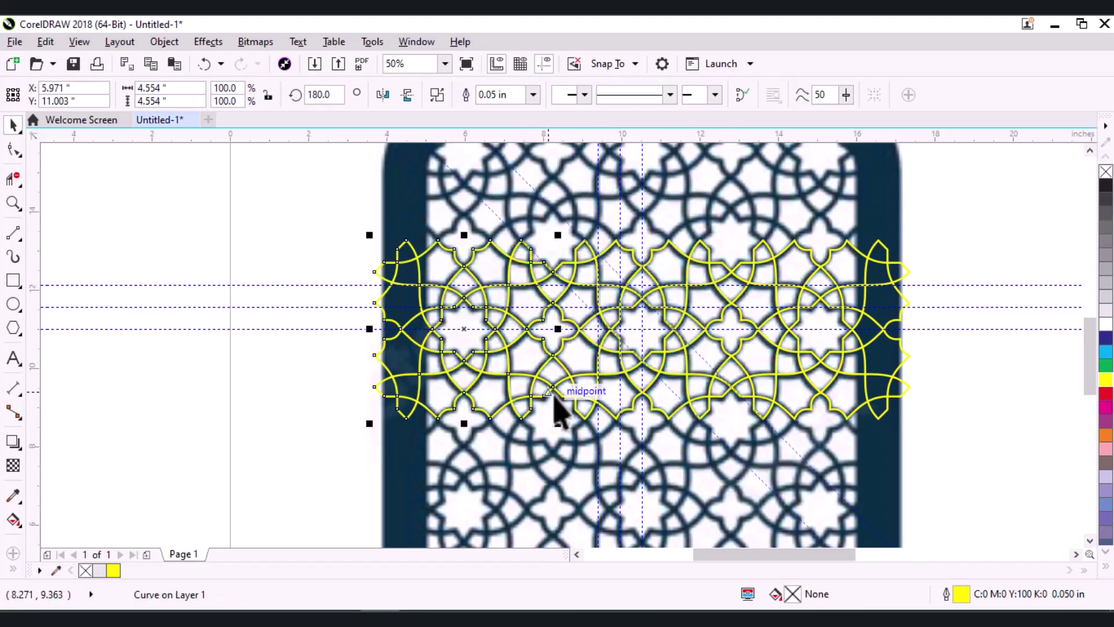
scroll(554, 406, "down", 2)
Duplicate the row of three units upward twice, then copy the stacked rows down
left_click_drag(424, 295, 764, 442)
left_click_drag(598, 398, 598, 297)
key("ctrl+r")
scroll(600, 311, "down", 4)
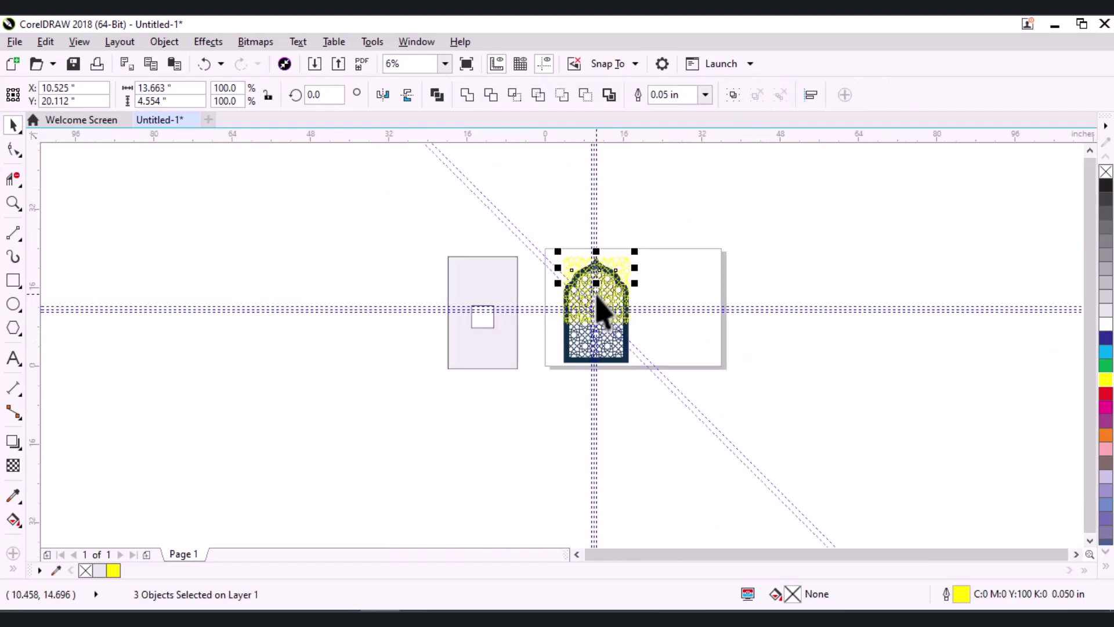
scroll(604, 307, "up", 2)
left_click_drag(490, 278, 545, 318)
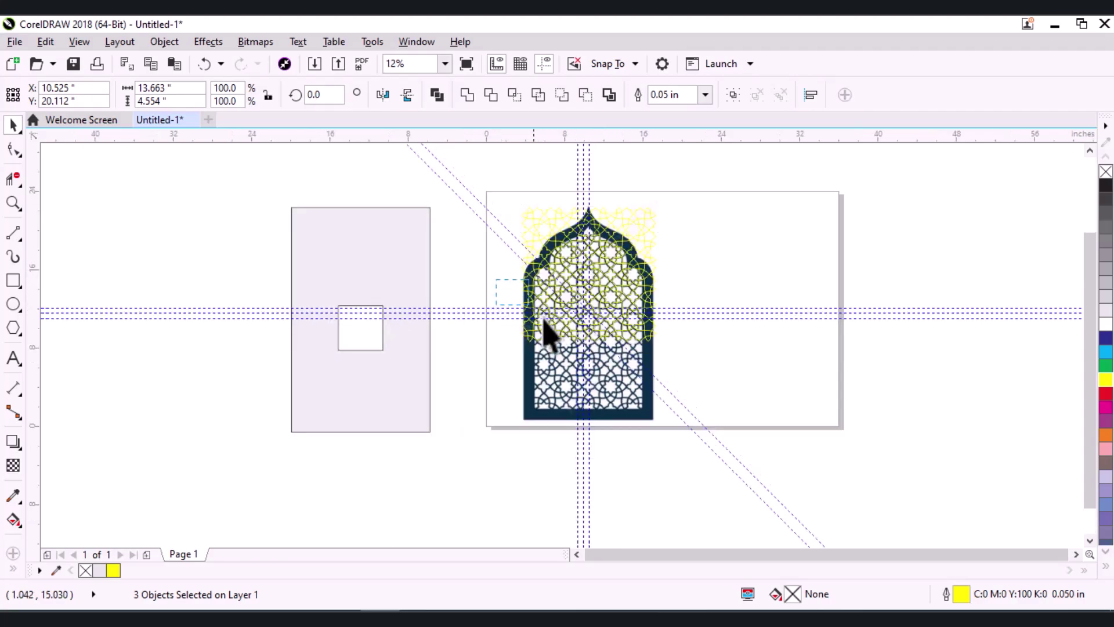
left_click_drag(691, 356, 691, 355)
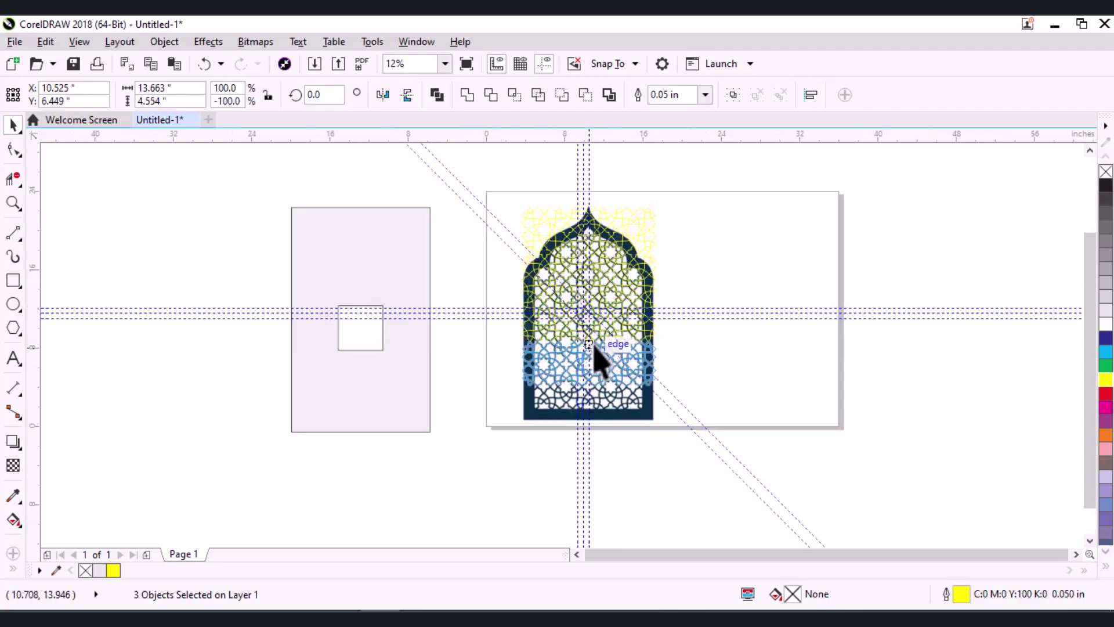
left_click_drag(592, 293, 644, 366)
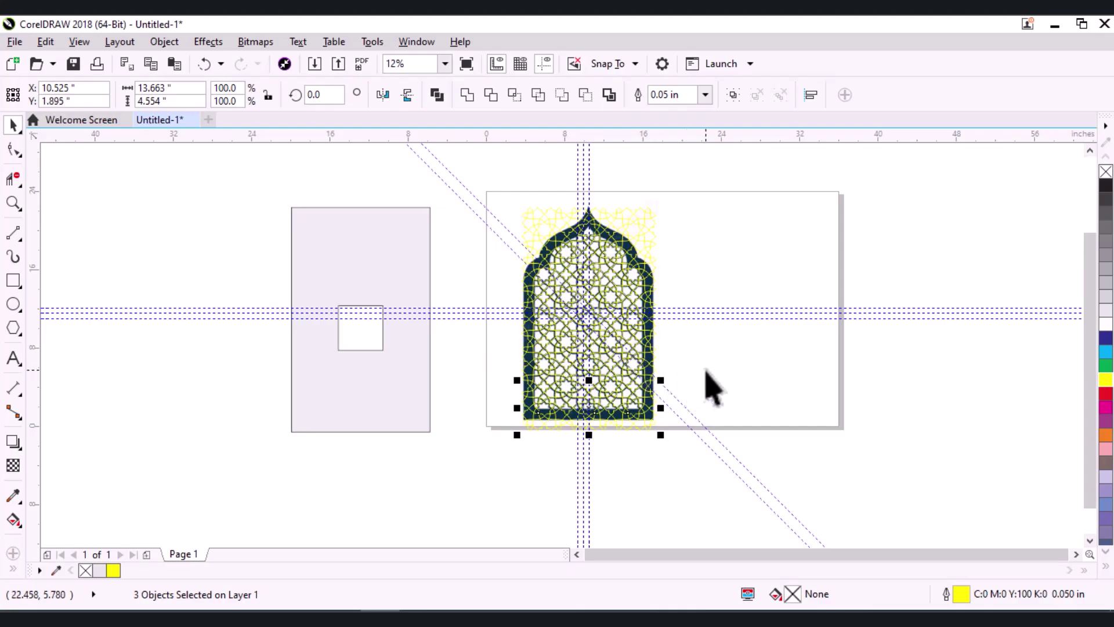
scroll(667, 270, "up", 2)
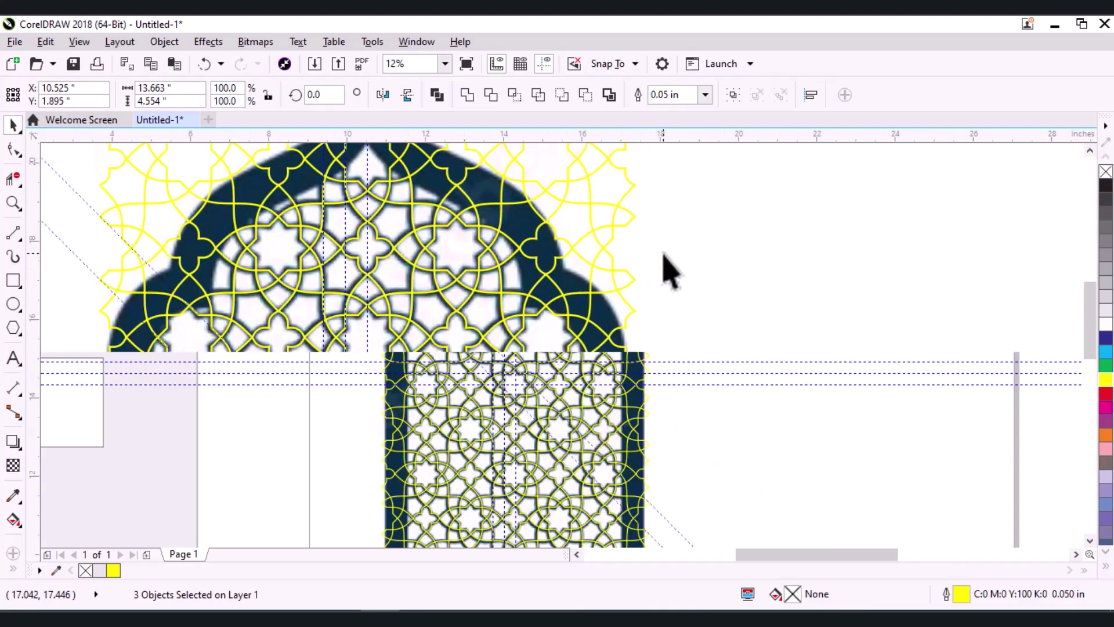
scroll(671, 273, "down", 2)
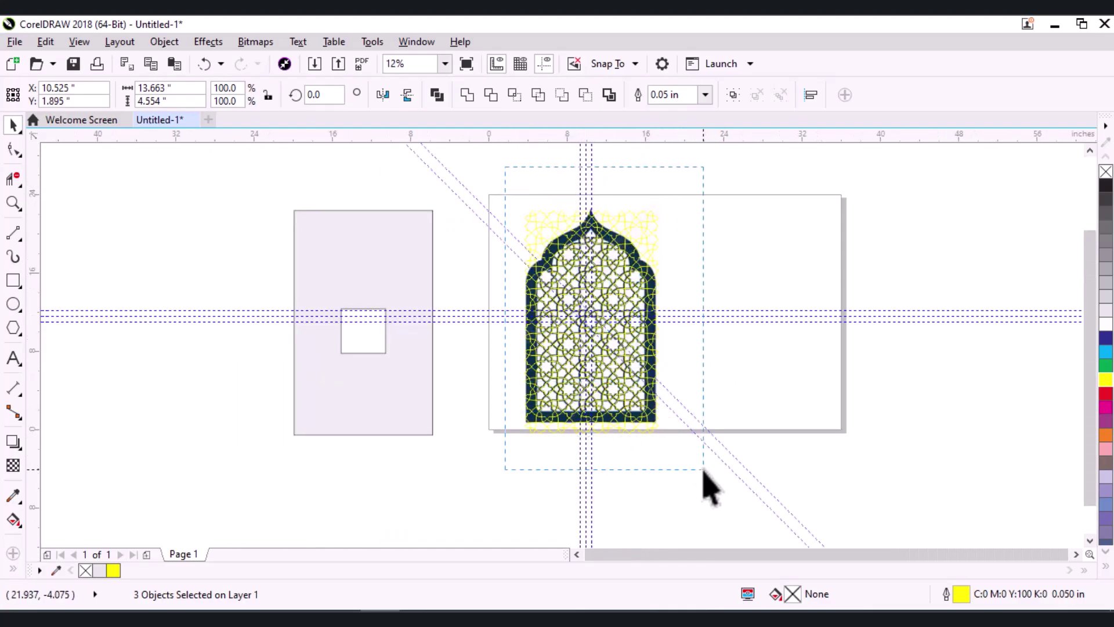
Make the whole tiled lattice's outlines black and place a copy beside the window
left_click_drag(504, 168, 705, 484)
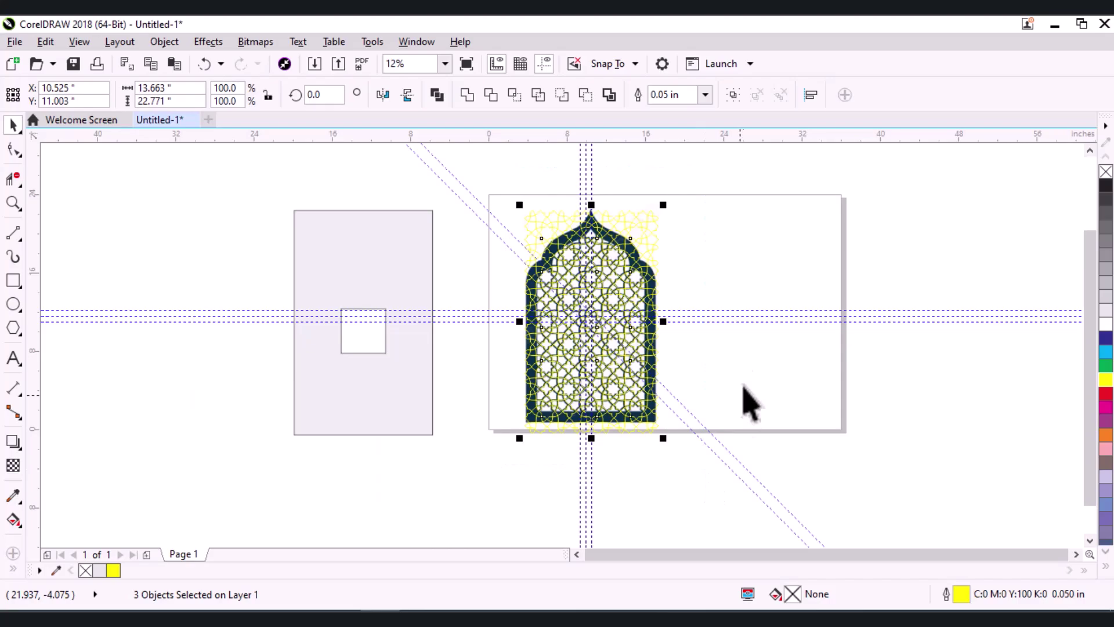
right_click(1105, 187)
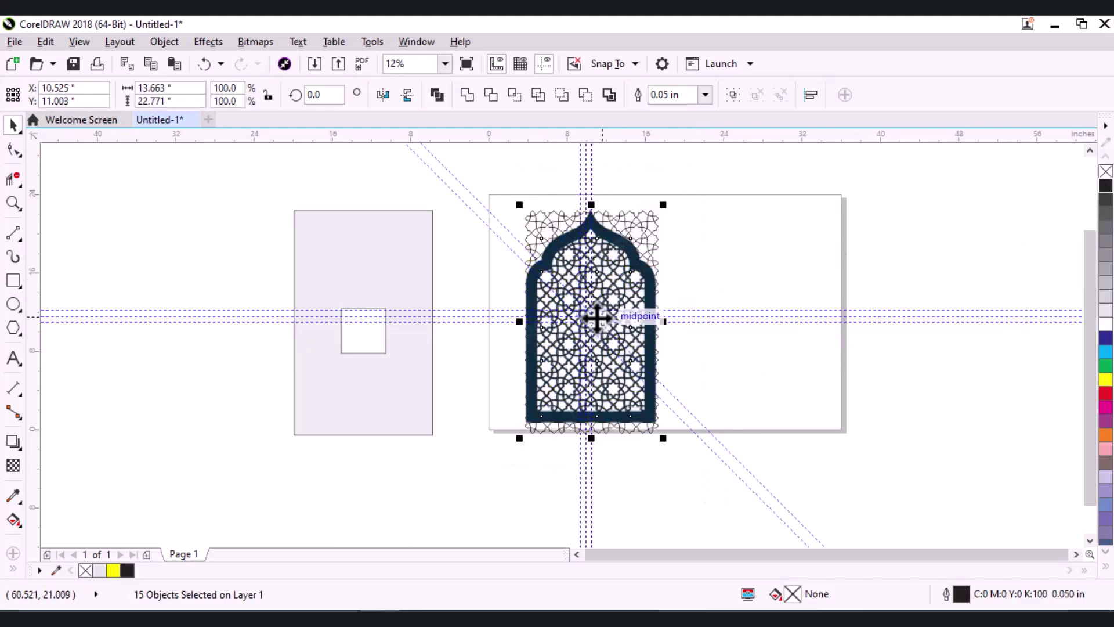
left_click_drag(596, 316, 771, 325)
left_click_drag(755, 324, 743, 323)
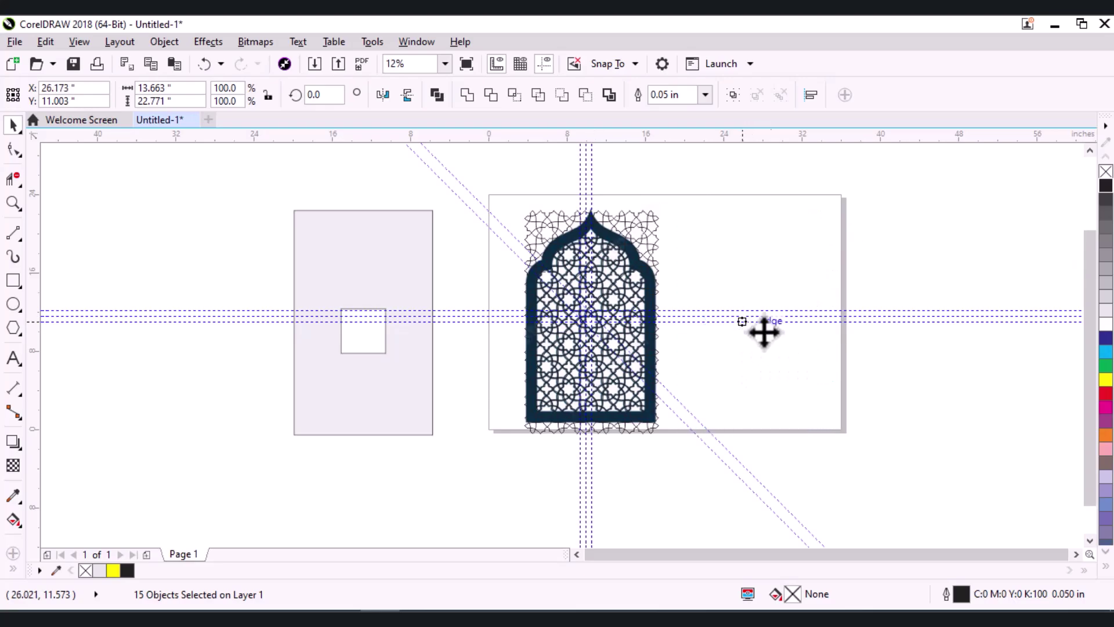
Delete the horizontal guidelines at 11.003, 11.573 and 12.142 in via the Guidelines docker
left_click(900, 321)
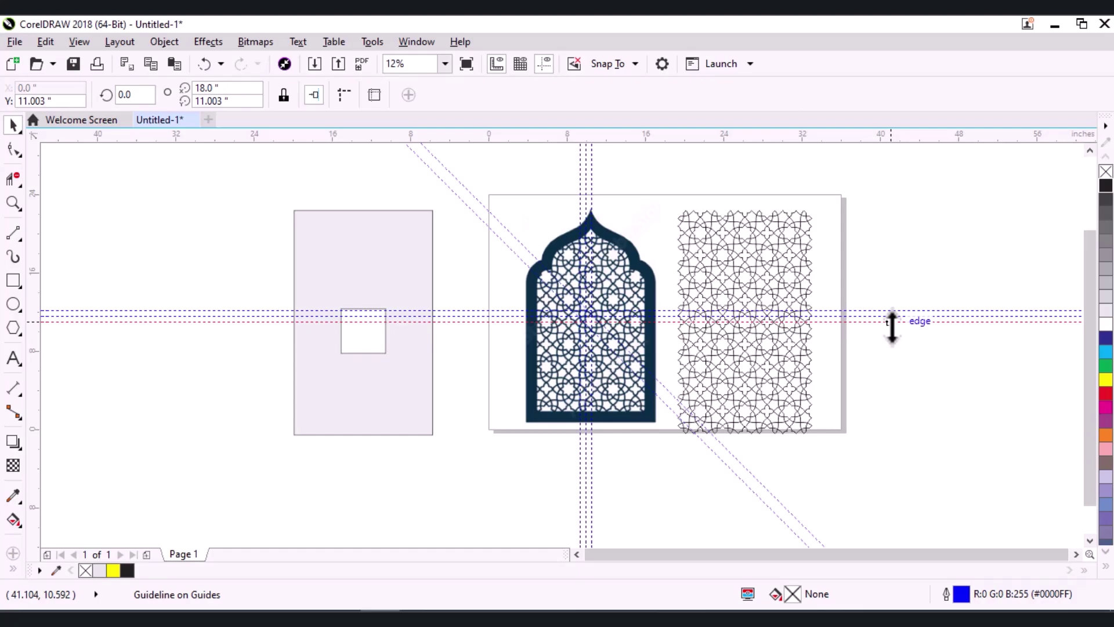
double_click(892, 322)
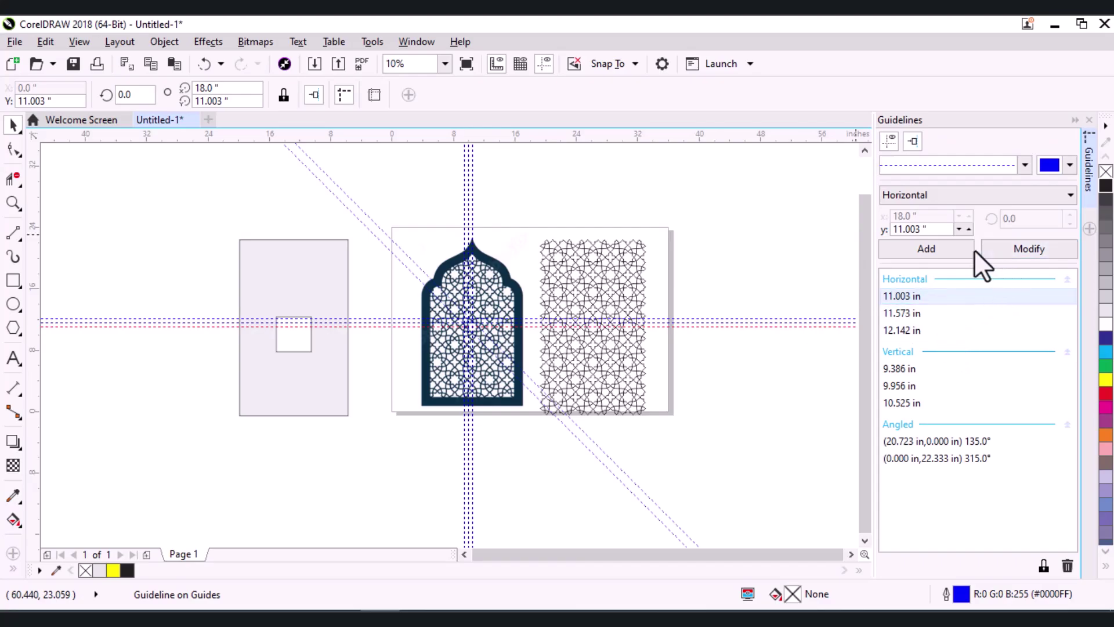
left_click(1067, 566)
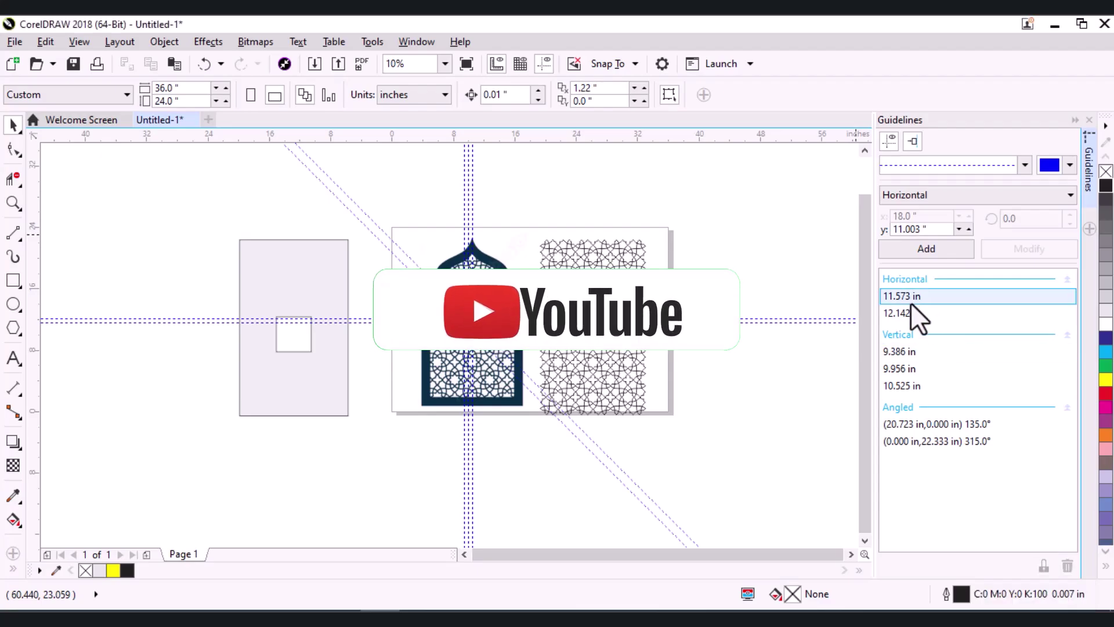
left_click(910, 300)
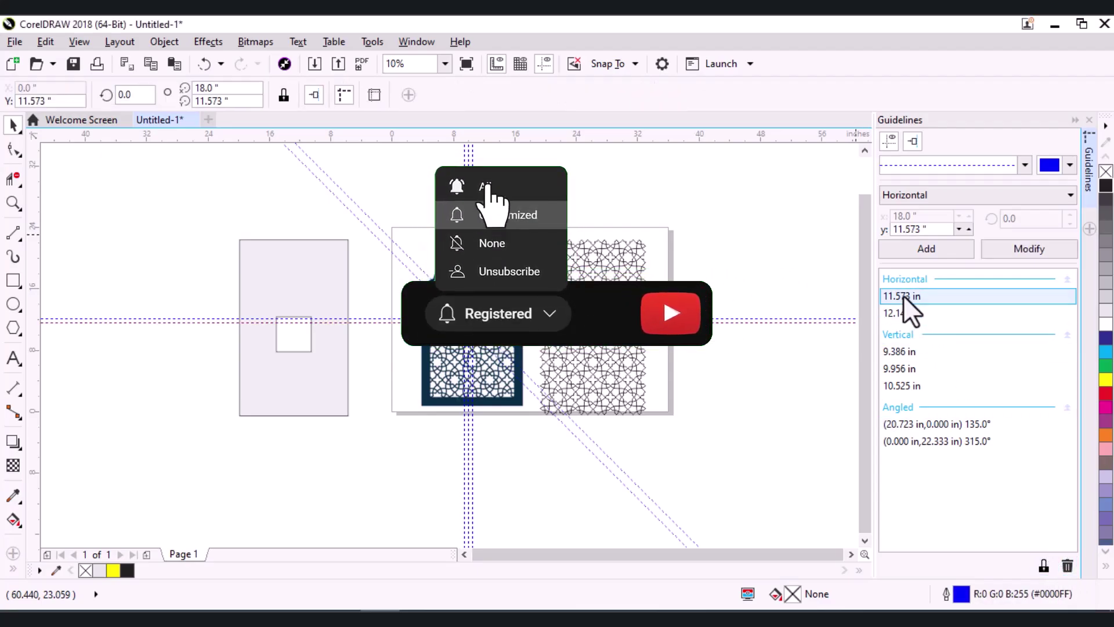
left_click(1065, 565)
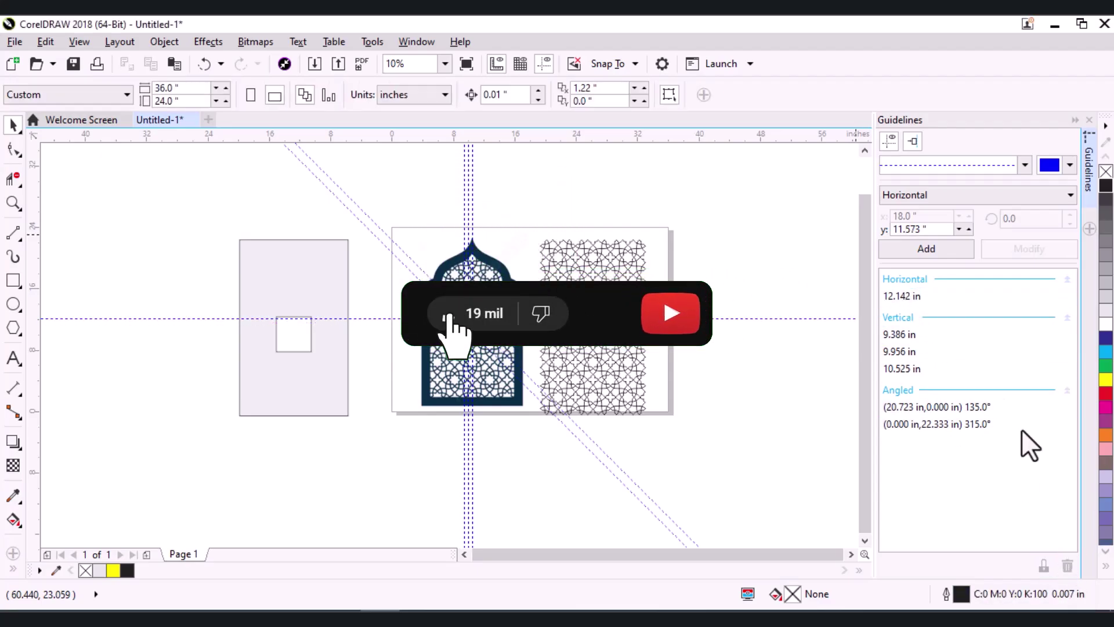
left_click(911, 297)
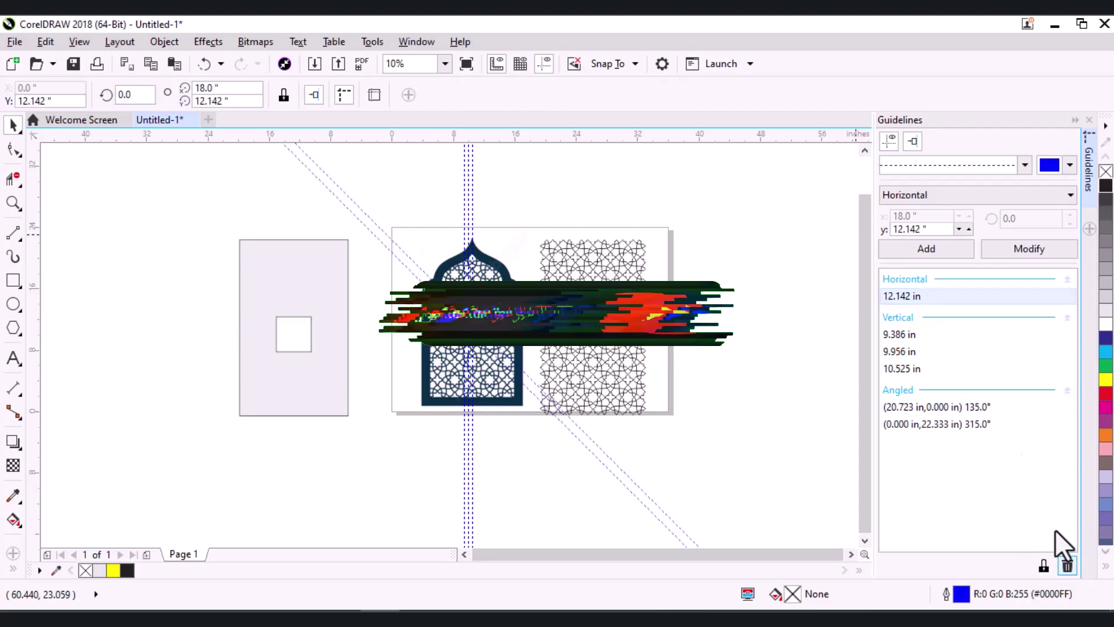
left_click(1067, 566)
Delete the 9.386 in vertical guideline and then all remaining guidelines
left_click(901, 295)
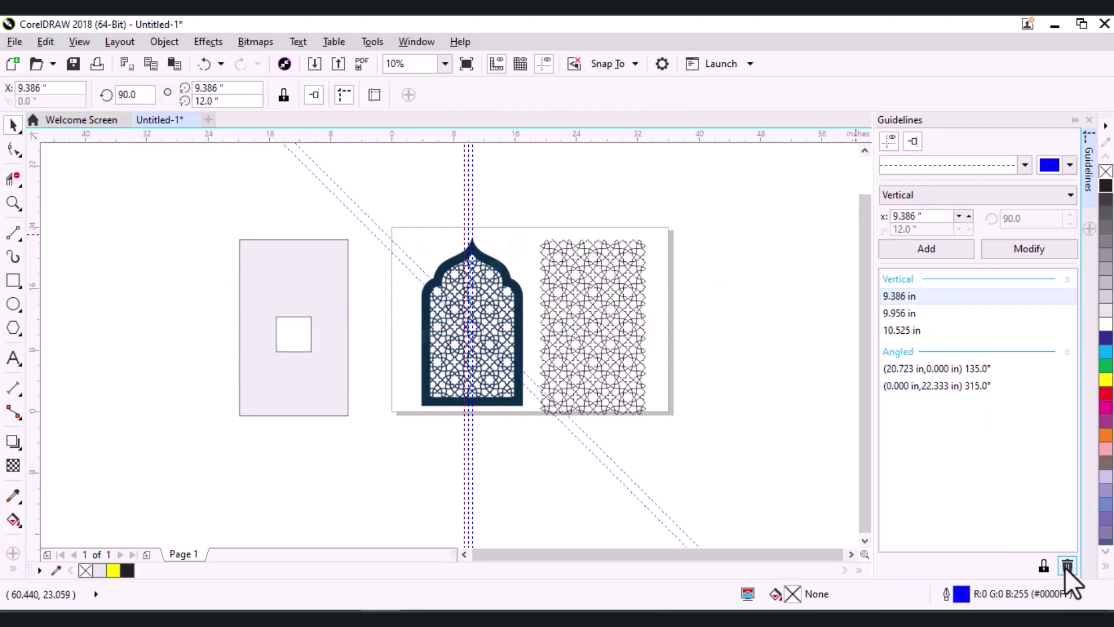
left_click(1068, 566)
left_click(904, 297)
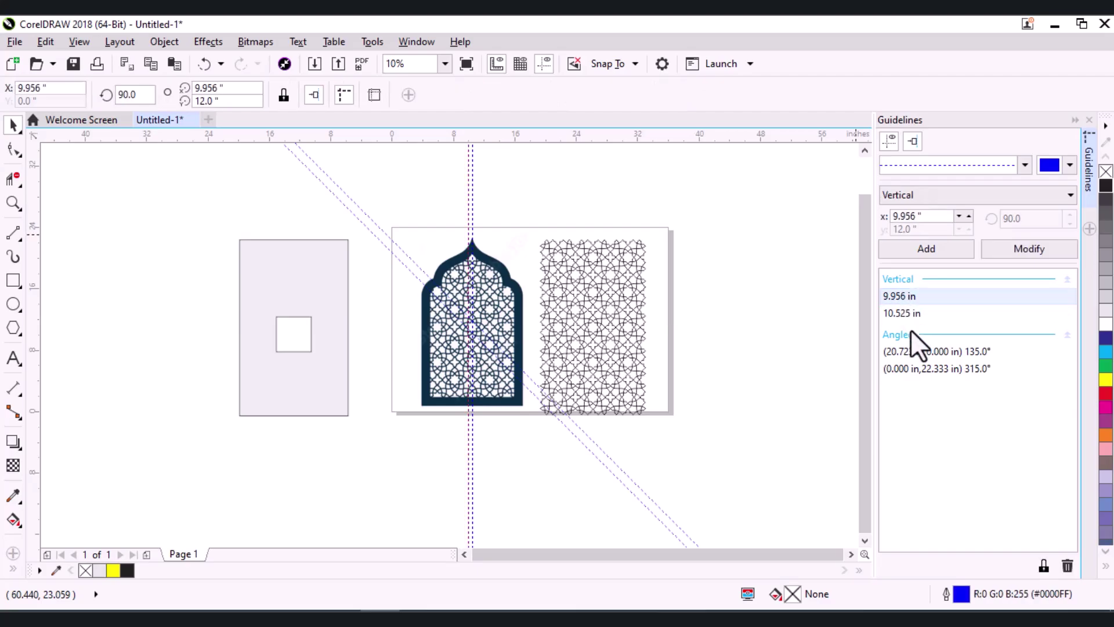
left_click(927, 368, "shift")
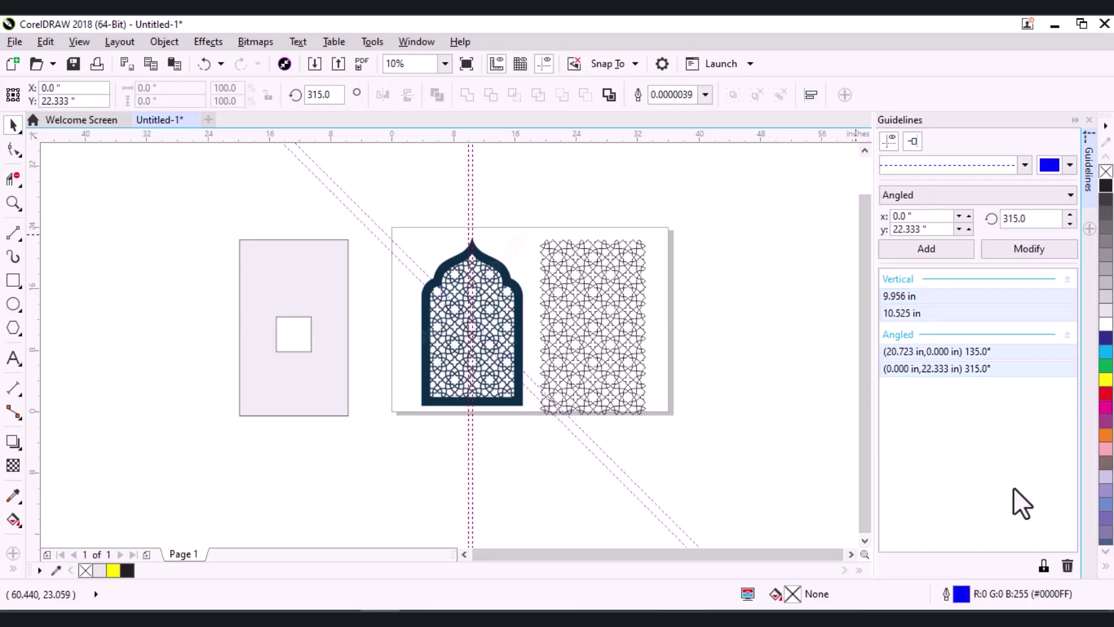
left_click(1067, 566)
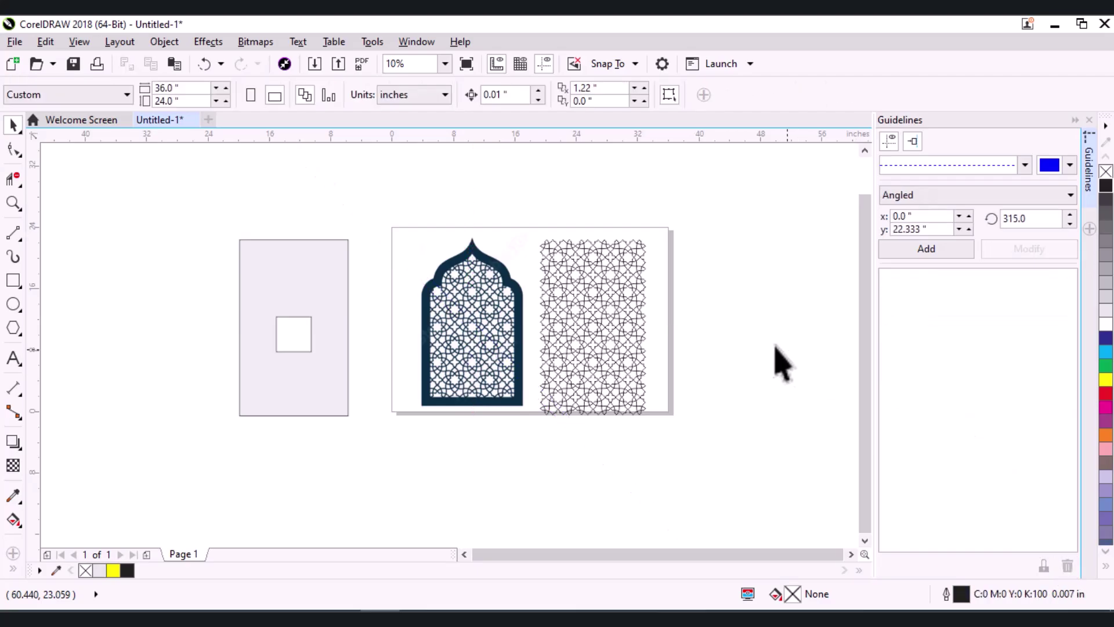
key("z")
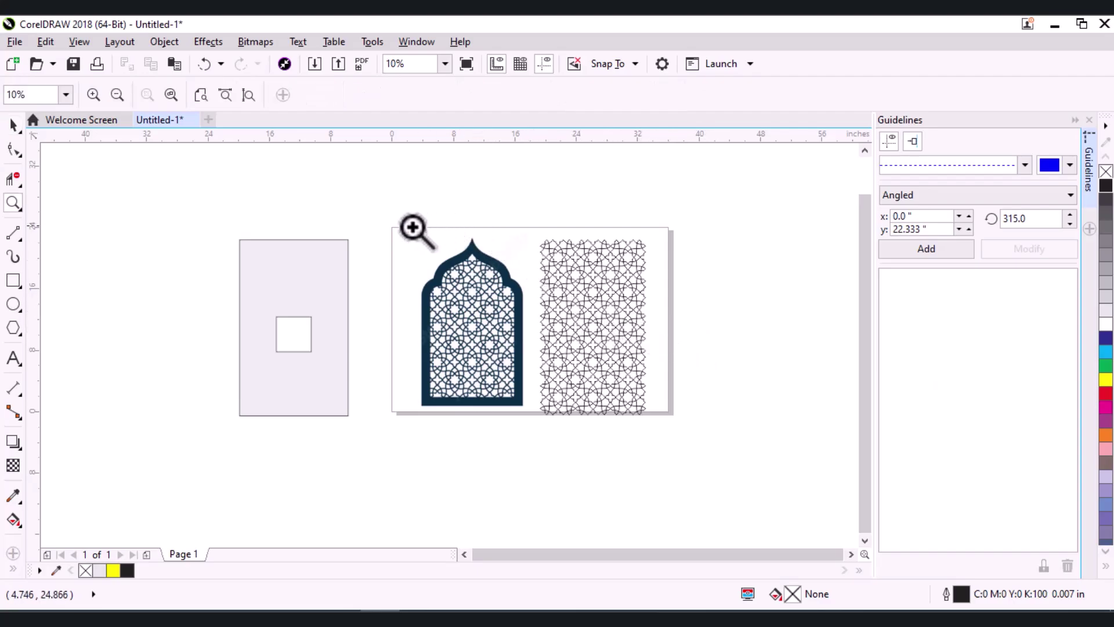
left_click_drag(414, 224, 655, 434)
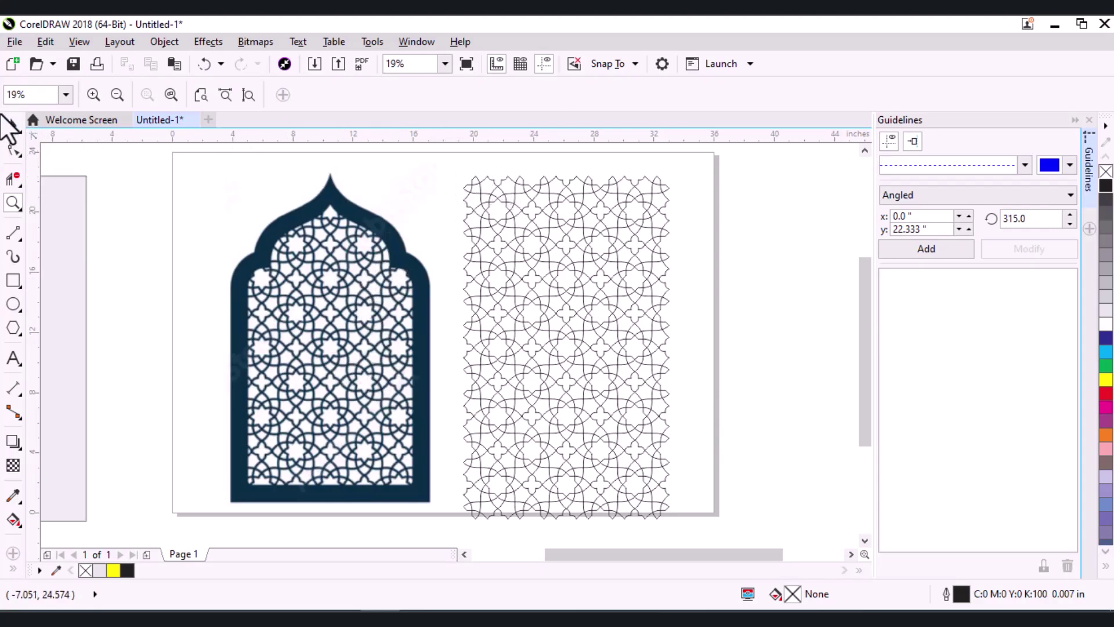
left_click(12, 126)
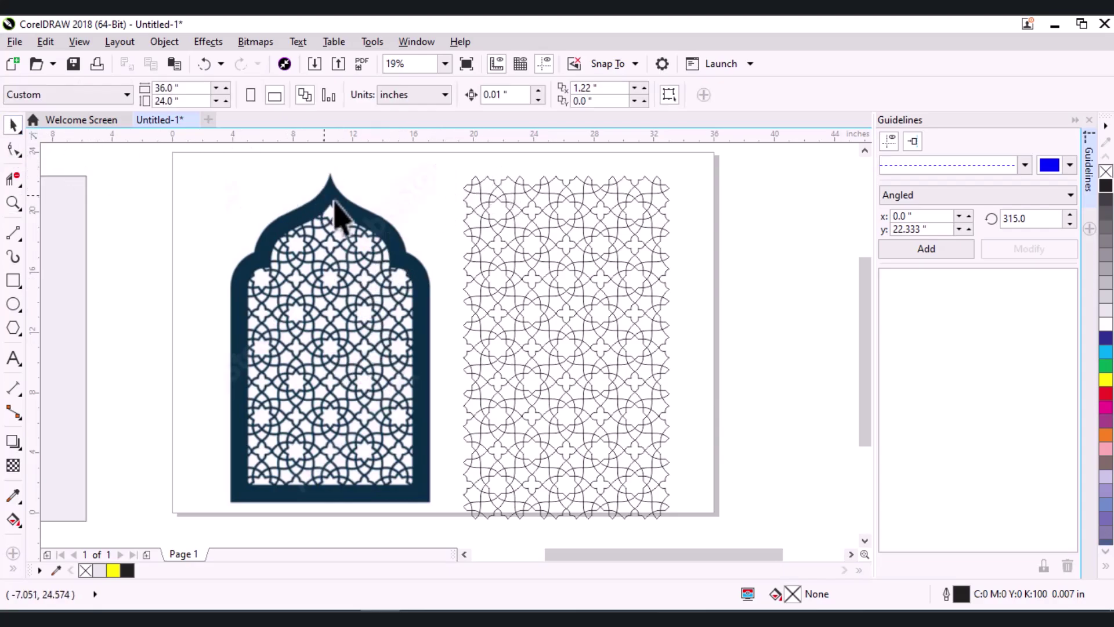
left_click(472, 187)
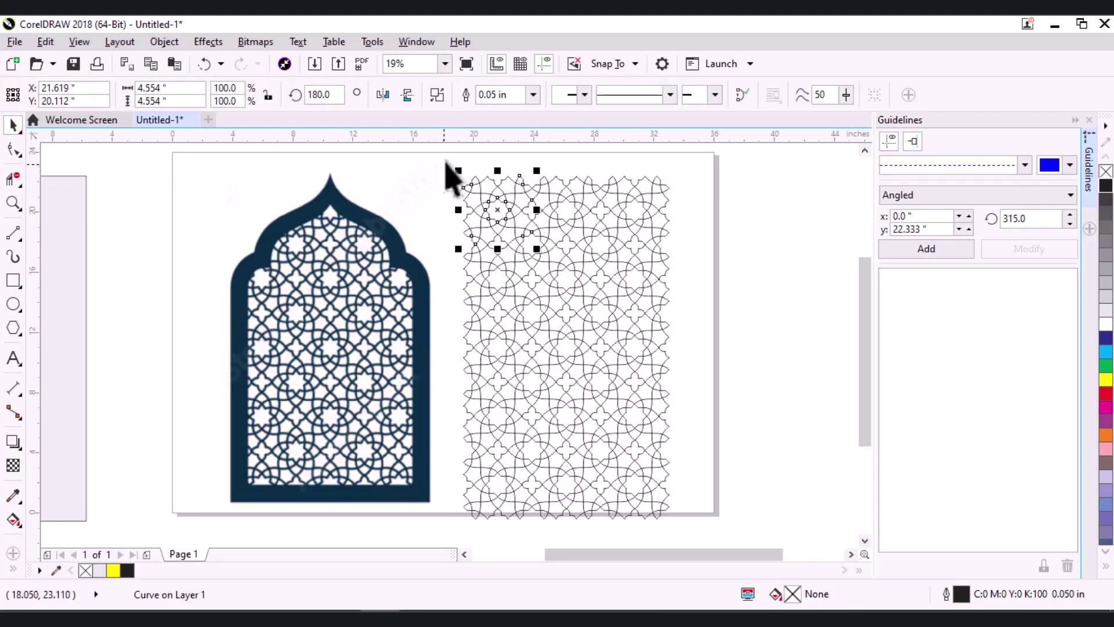
left_click(578, 314)
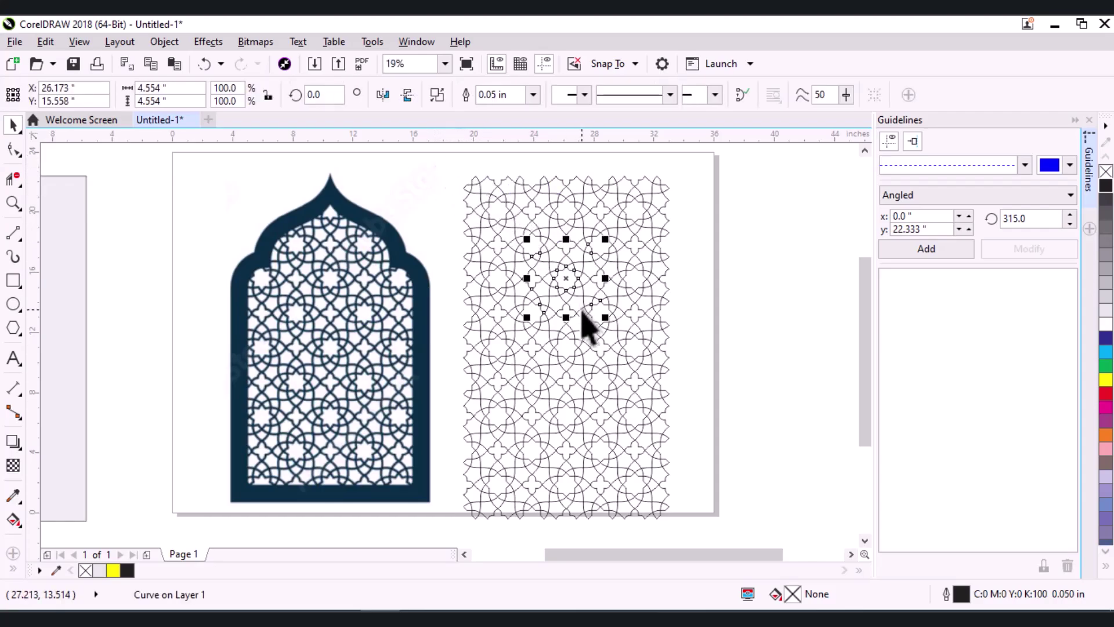
key("Delete")
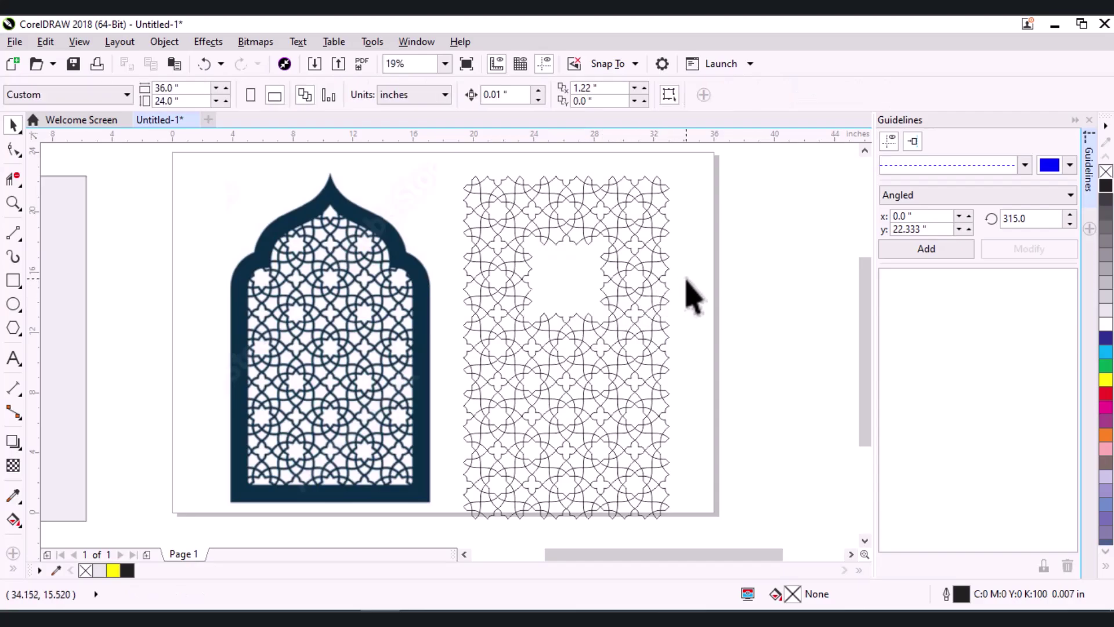
key("ctrl+z")
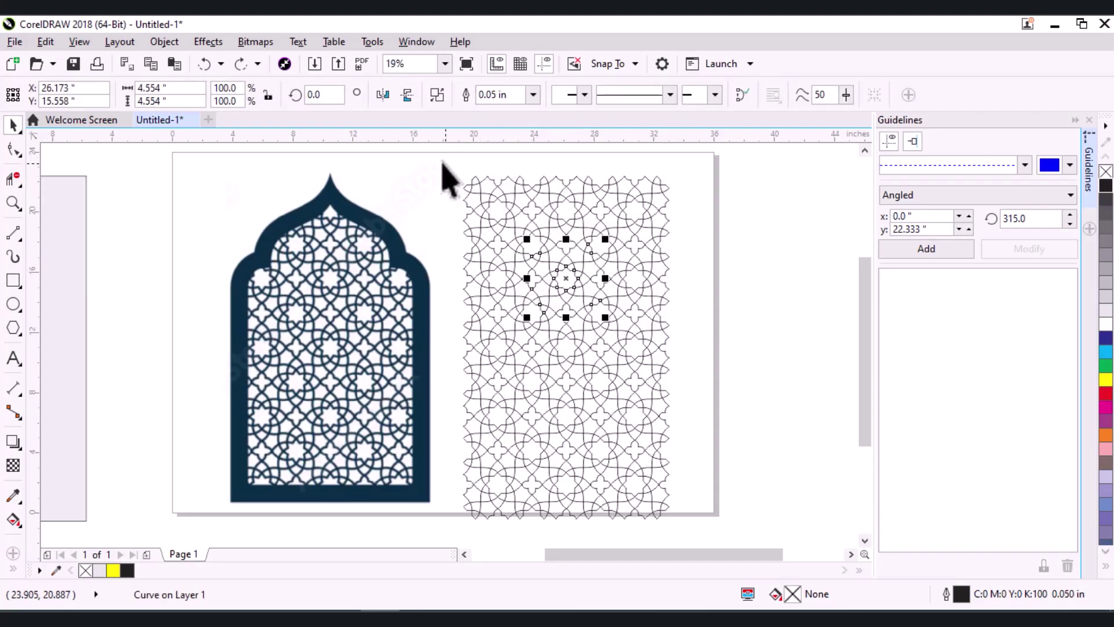
left_click_drag(457, 163, 700, 533)
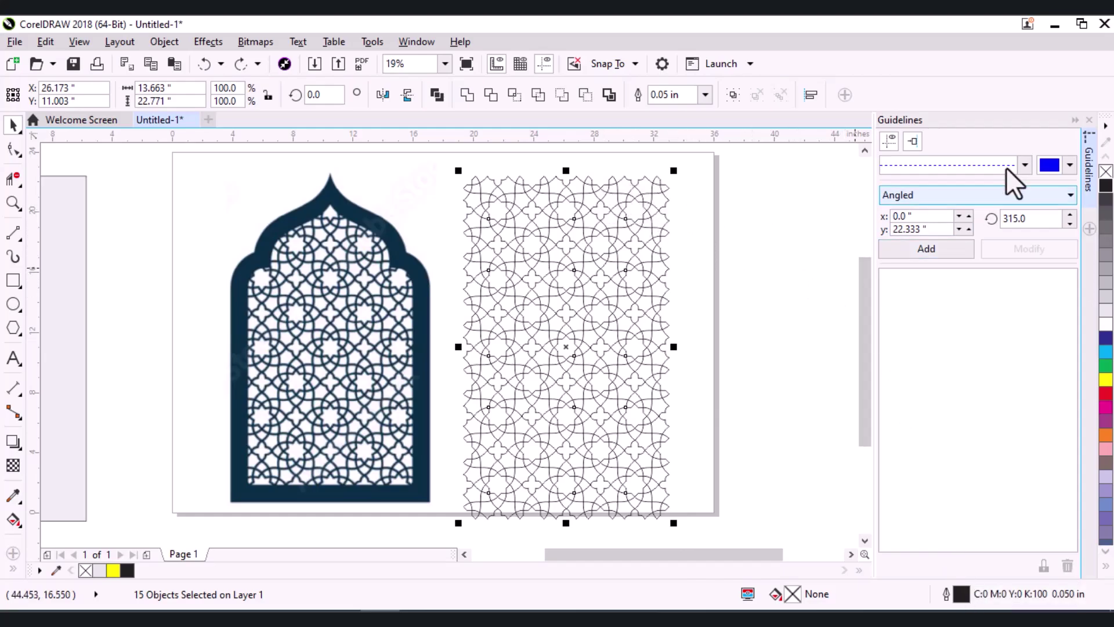
Close the Guidelines docker and set the lattice's outline width to 0.2 in
left_click(1090, 120)
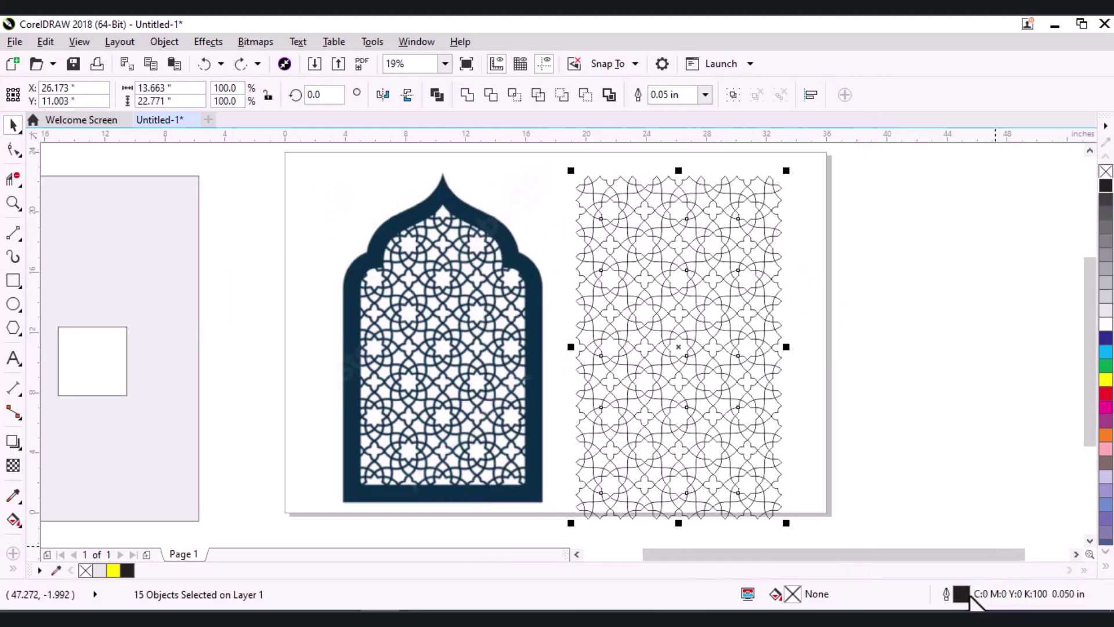
double_click(968, 588)
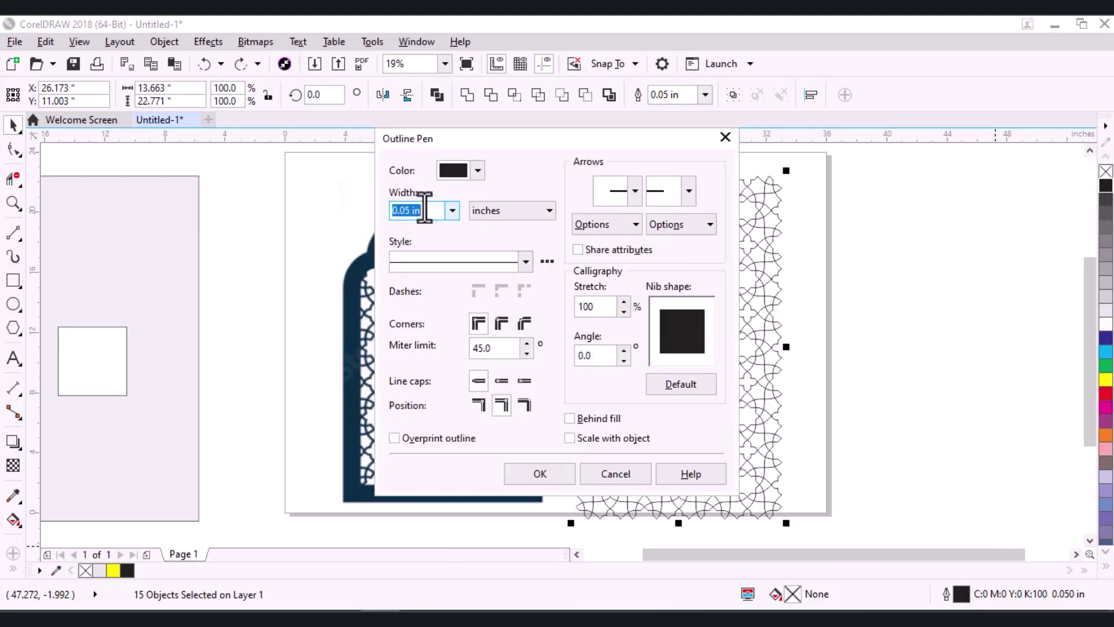
type(".2")
key("Return")
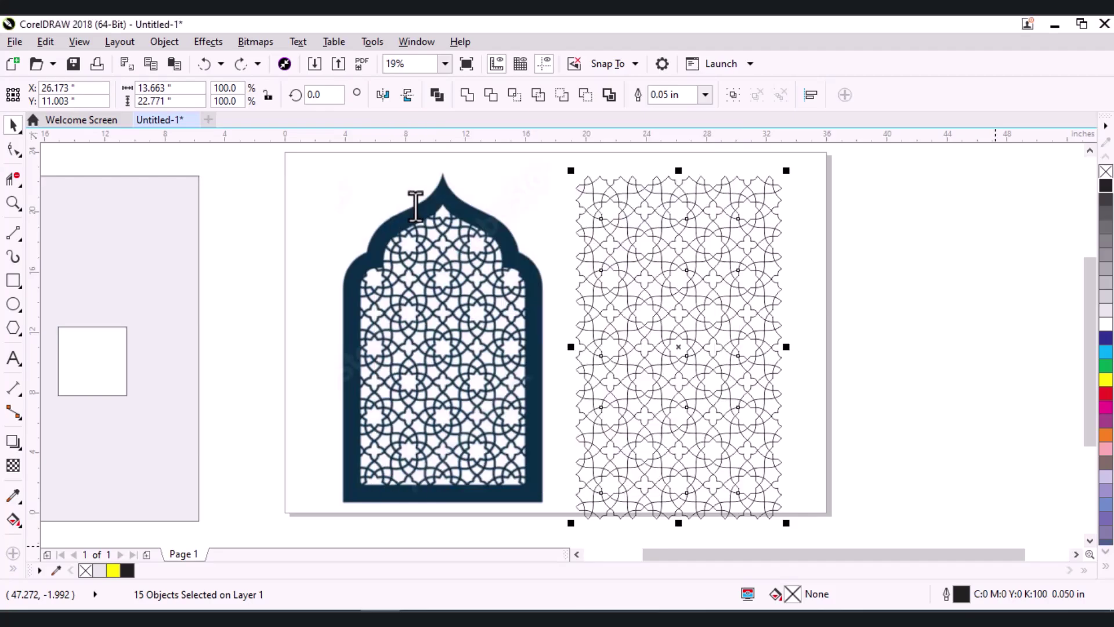
Zoom in to inspect the thickened lattice
key("z")
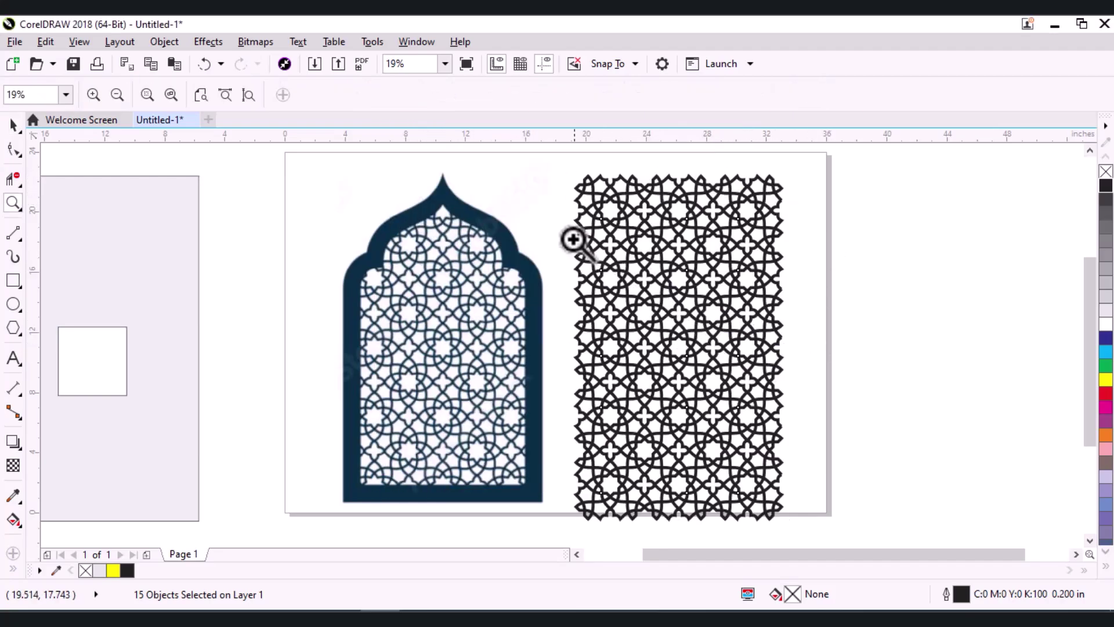
left_click(729, 349)
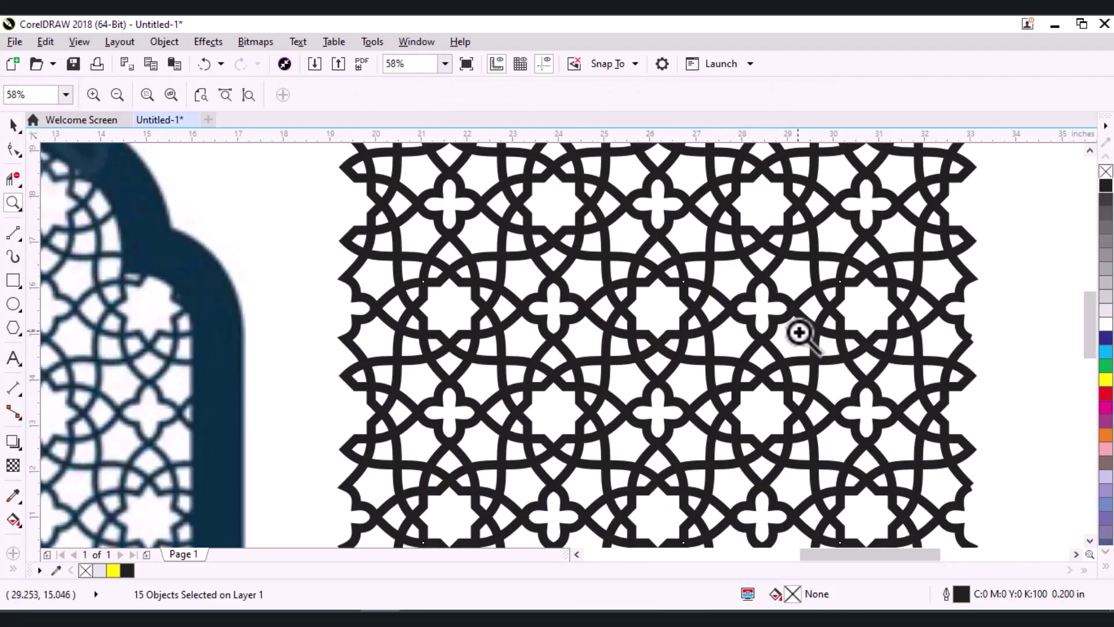
scroll(702, 306, "down", 2)
scroll(660, 289, "down", 2)
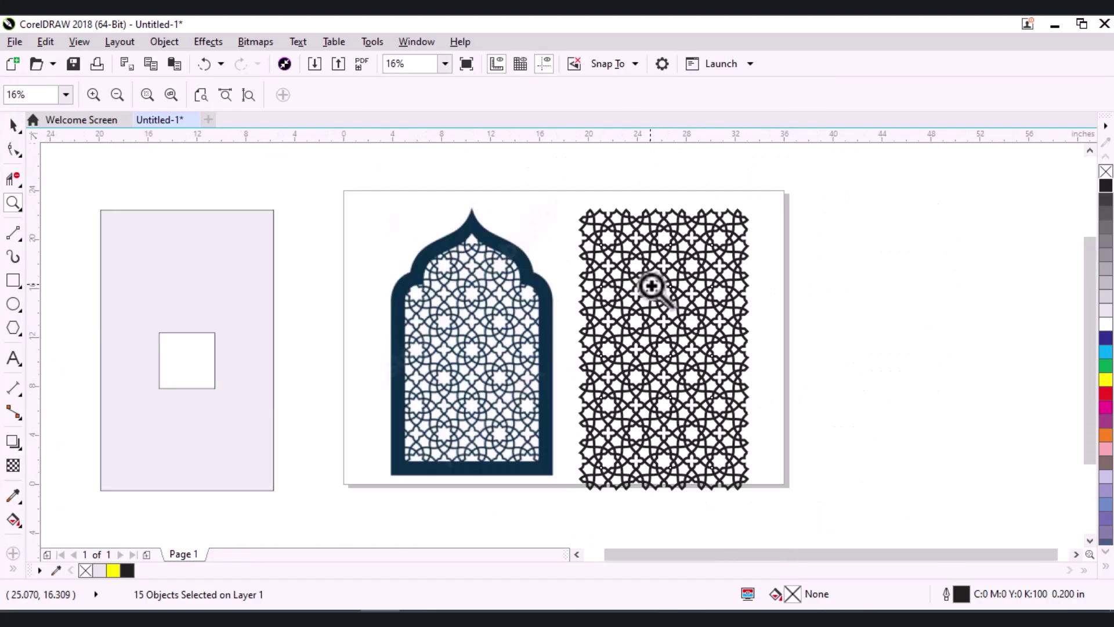
scroll(646, 281, "up", 2)
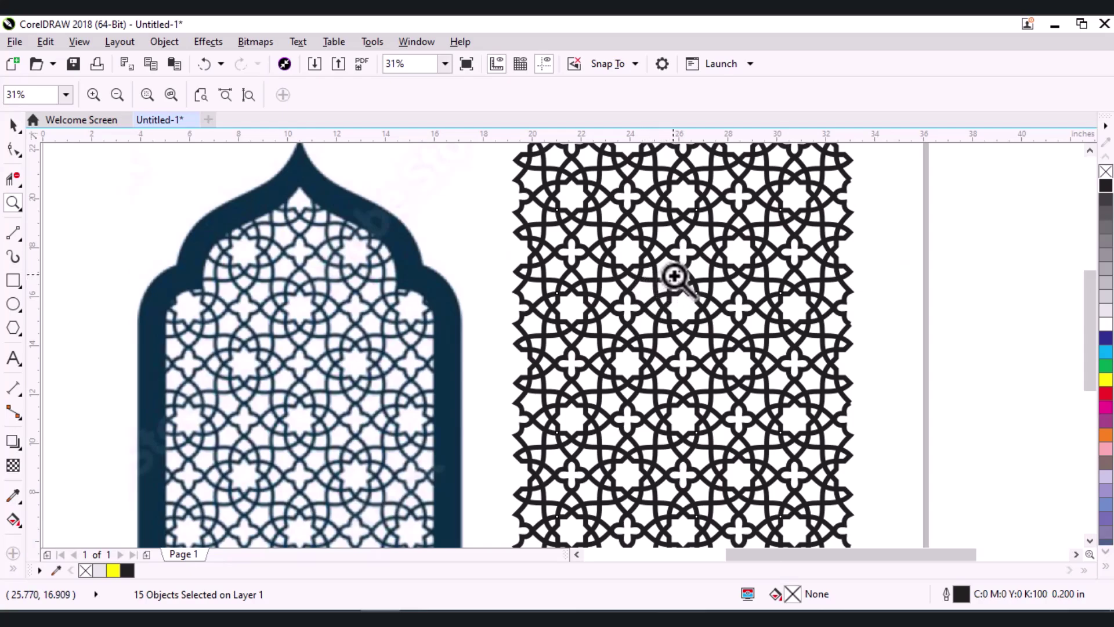
scroll(675, 277, "down", 2)
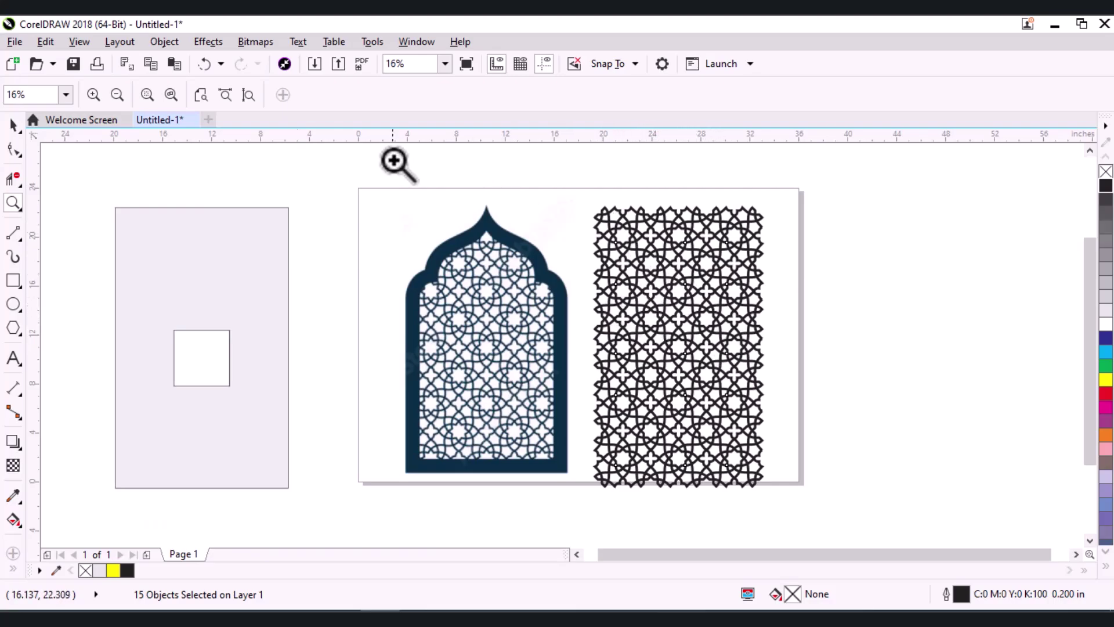
Convert the lattice outlines to objects and zoom into the pattern's upper-right area
left_click(159, 43)
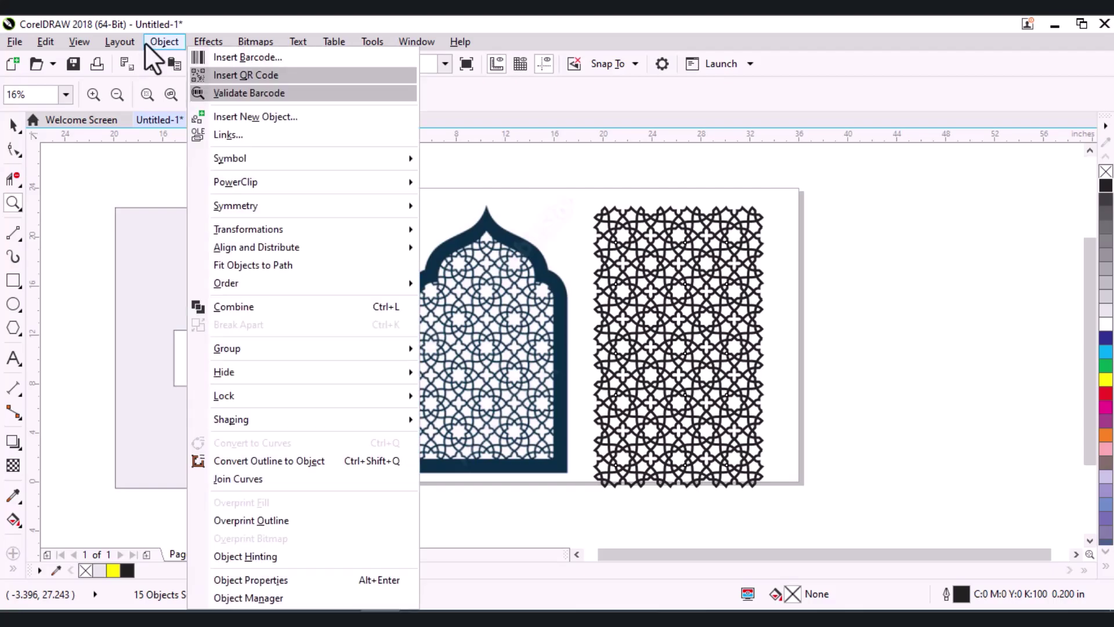
mouse_move(164, 41)
left_click(292, 464)
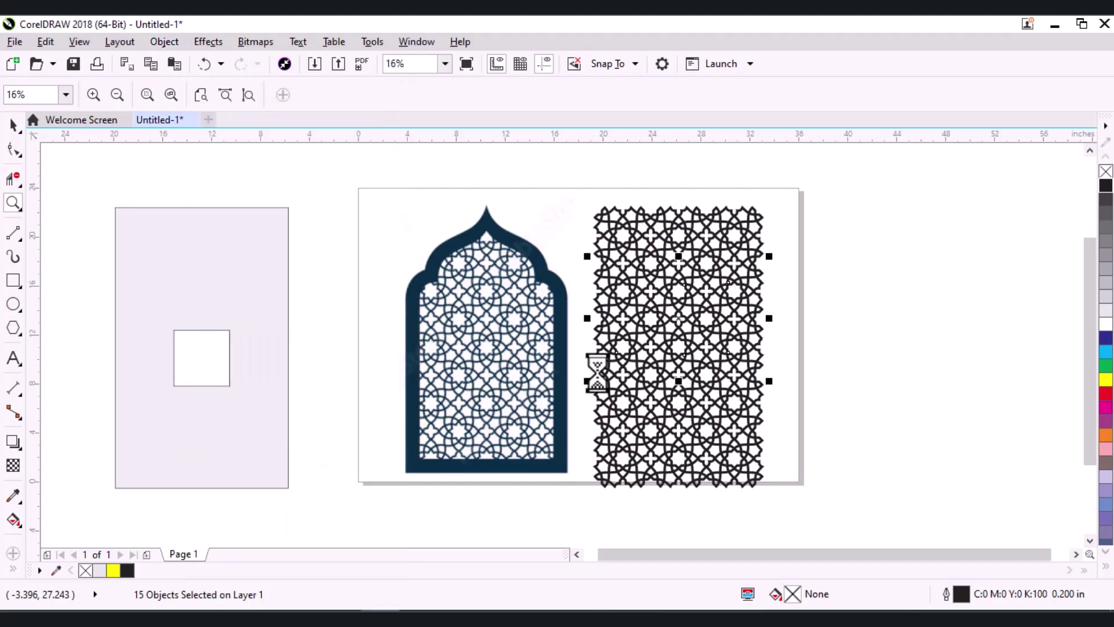
left_click_drag(721, 219, 808, 279)
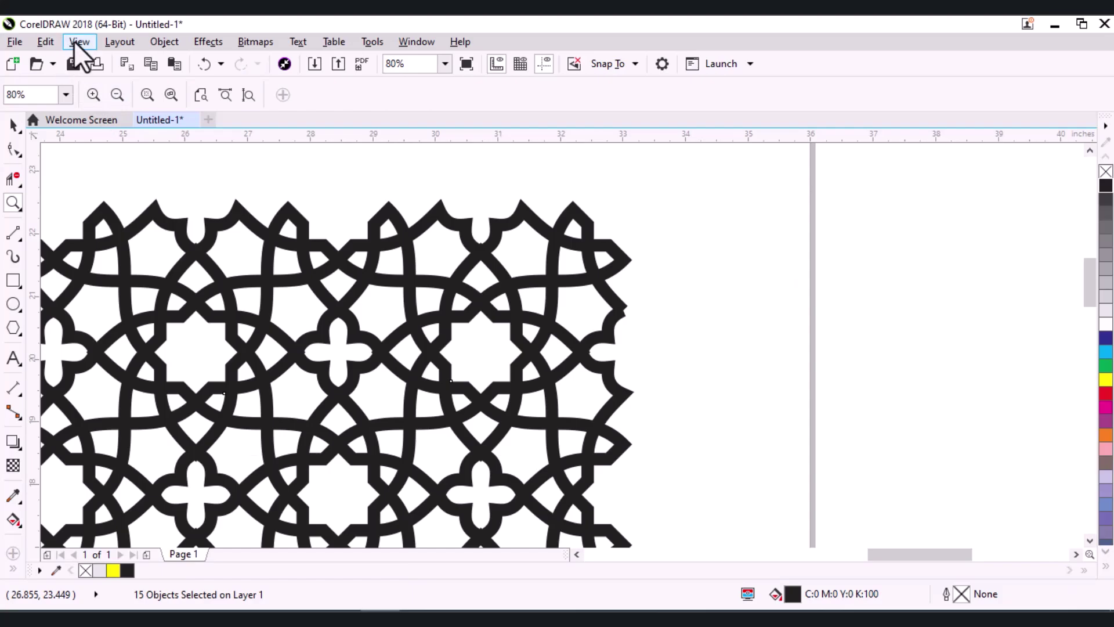
Switch the view to Wireframe to inspect the converted bands
left_click(79, 41)
left_click(93, 78)
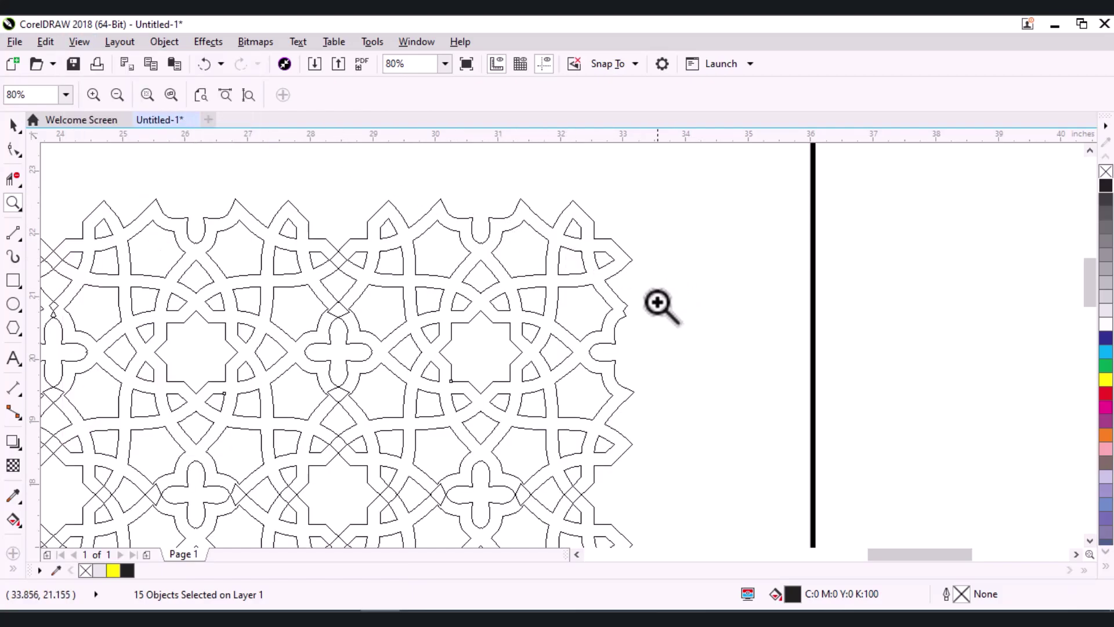
scroll(331, 312, "up", 3)
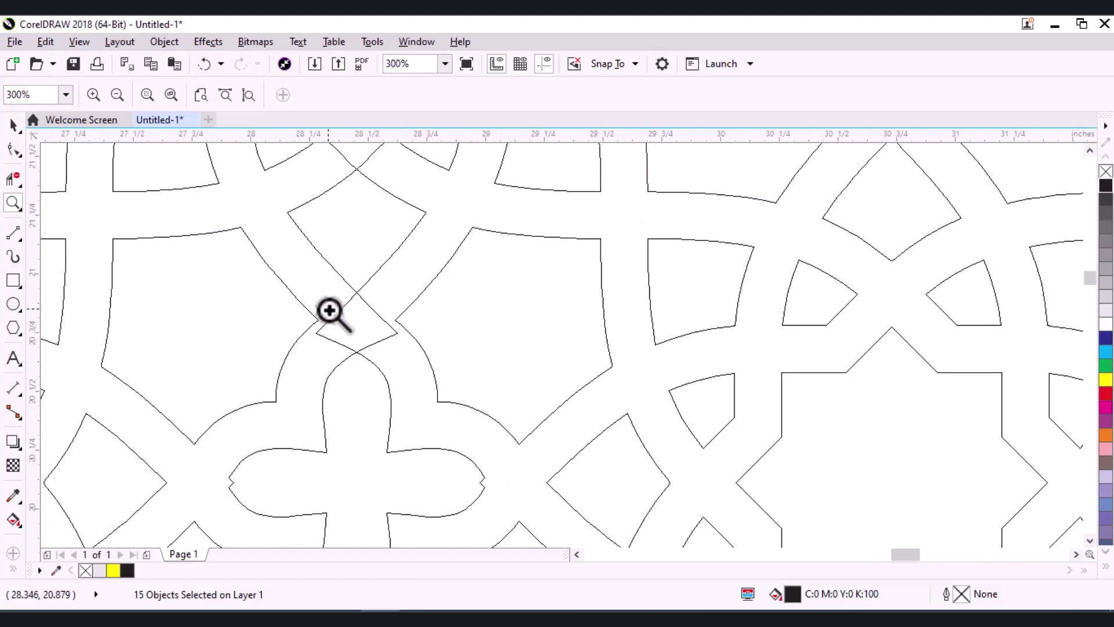
scroll(337, 307, "up", 1)
scroll(380, 306, "down", 2)
scroll(384, 311, "down", 2)
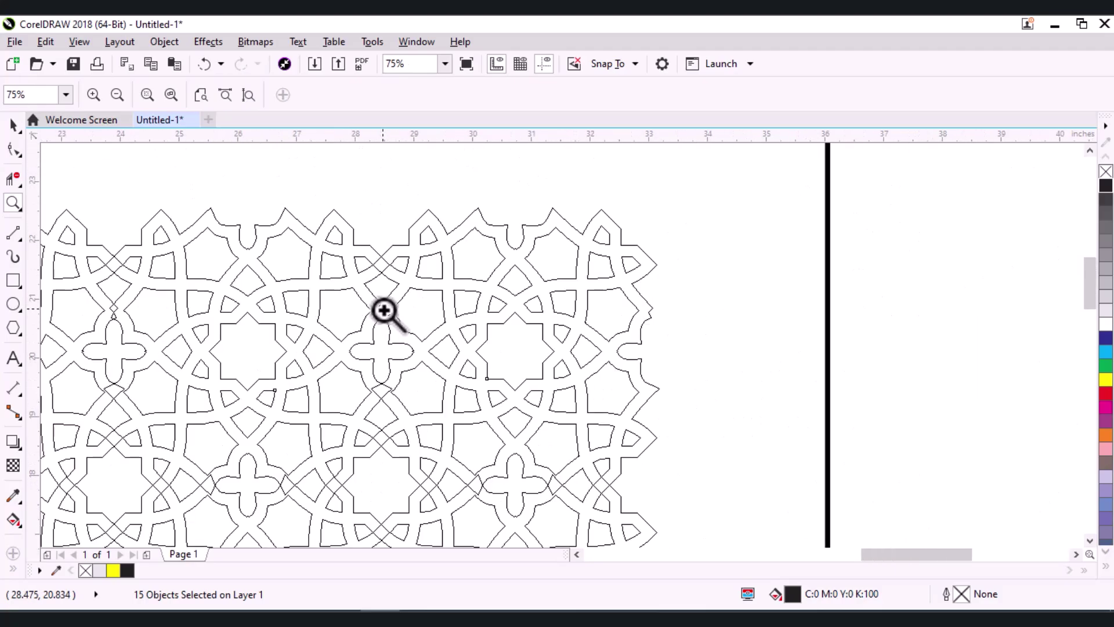
scroll(505, 314, "down", 3)
scroll(390, 377, "up", 1)
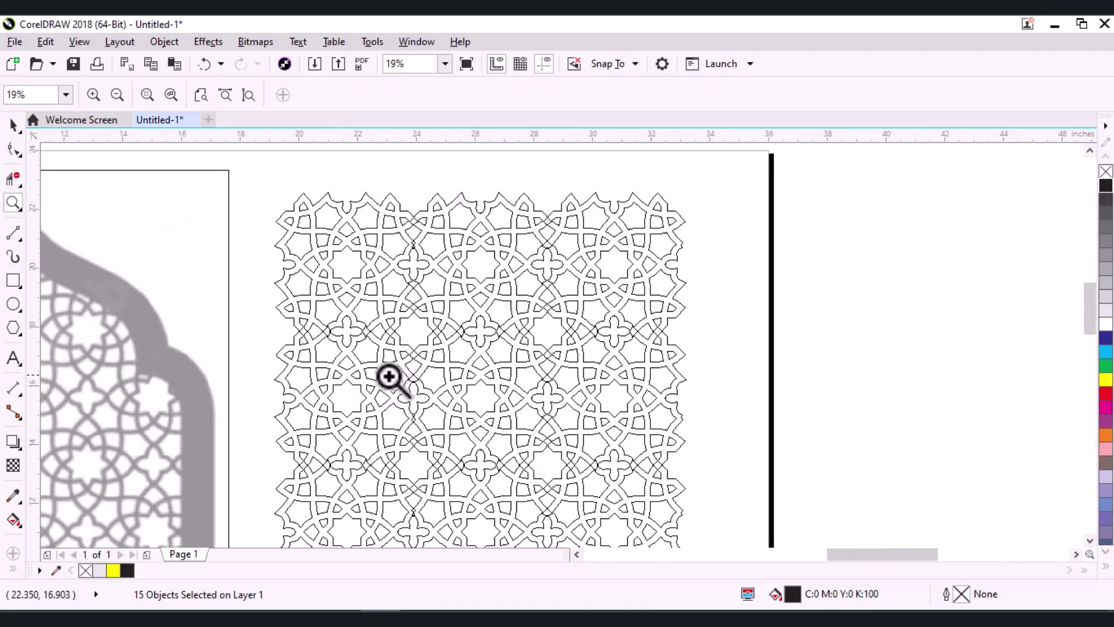
scroll(389, 377, "up", 3)
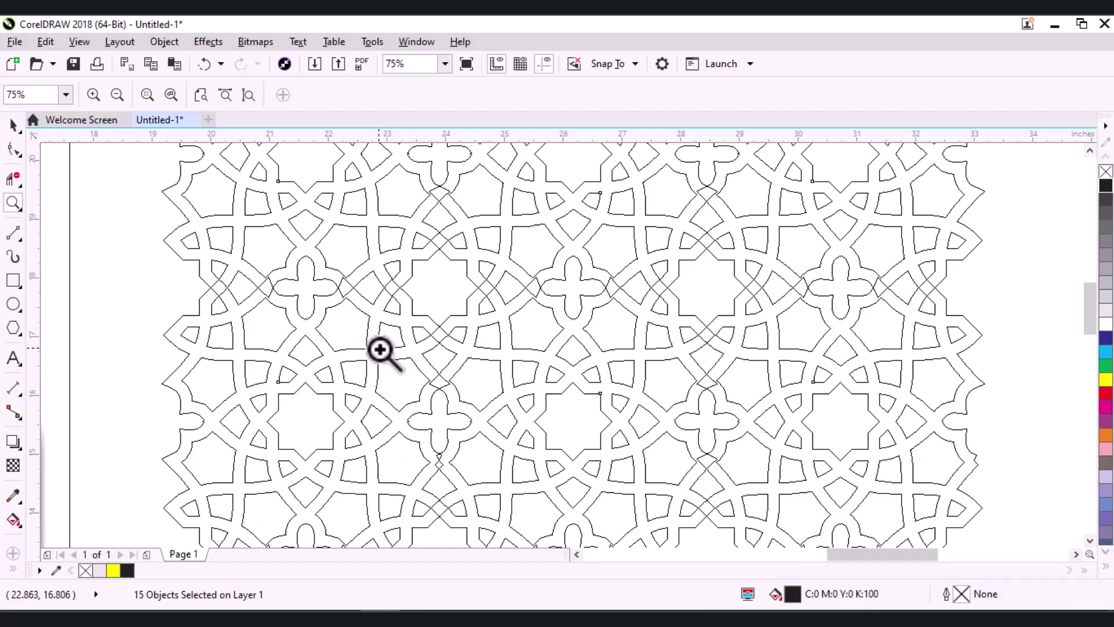
scroll(382, 351, "down", 3)
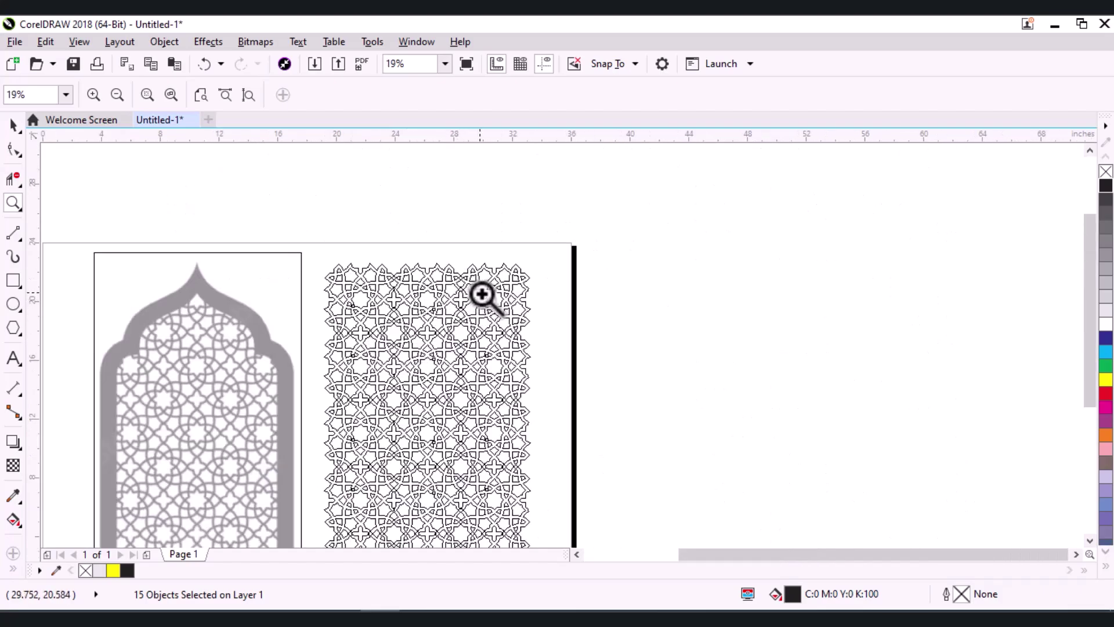
Switch the display from Simple Wireframe to Enhanced rendering
left_click(79, 42)
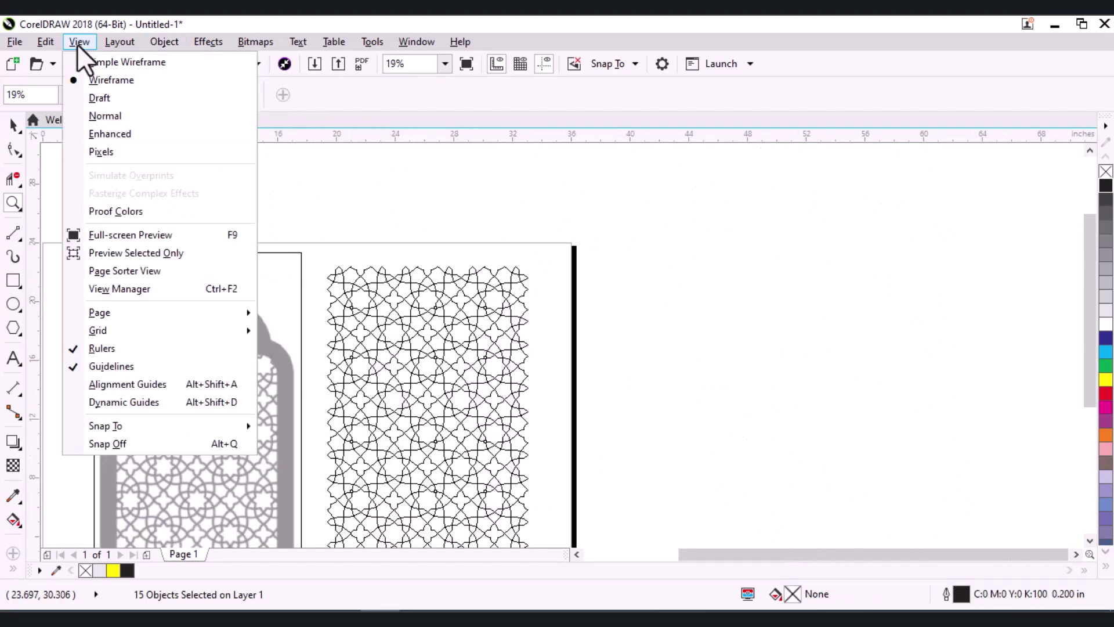
left_click(117, 62)
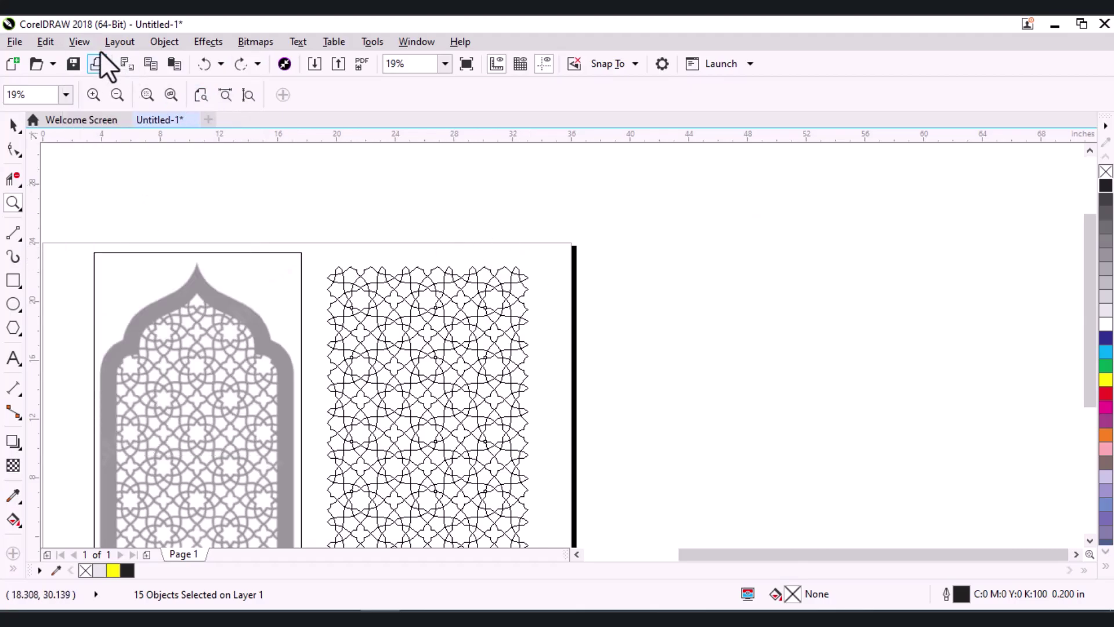
left_click(78, 43)
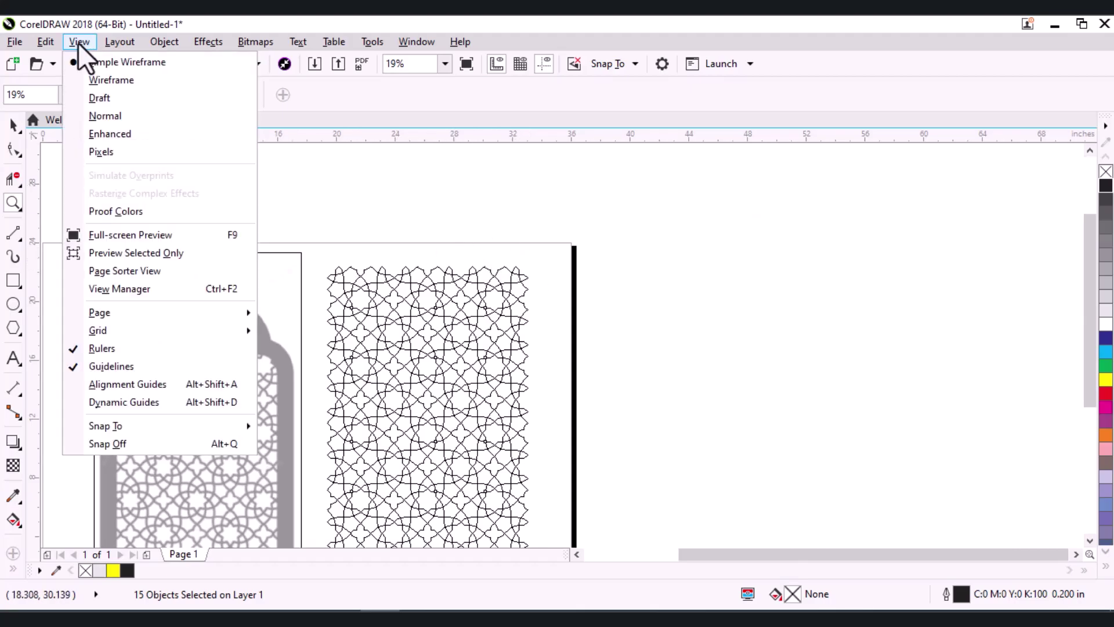
left_click(110, 134)
Zoom out to the page, then back in on the arched window and lattice
right_click(567, 230)
left_click_drag(331, 219, 567, 427)
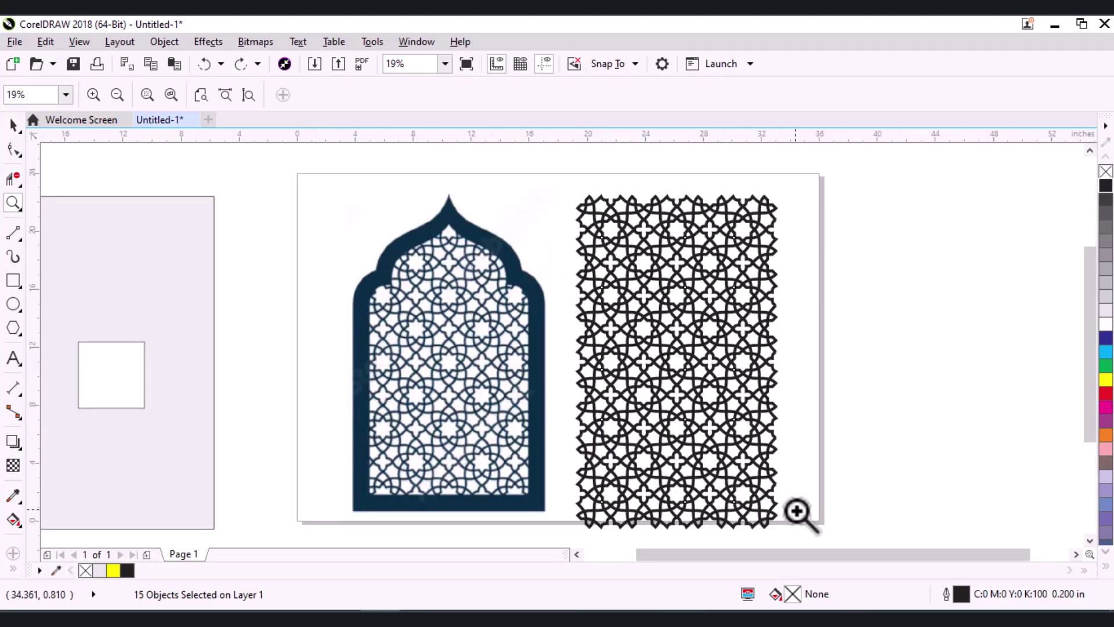
right_click(773, 516)
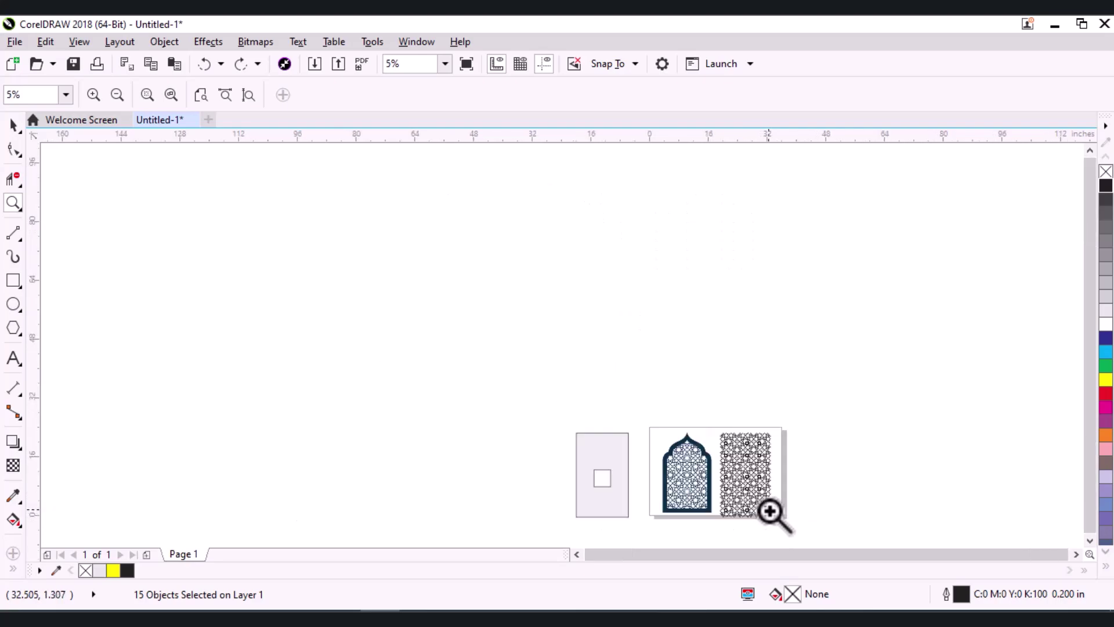
left_click(770, 512)
left_click(770, 512)
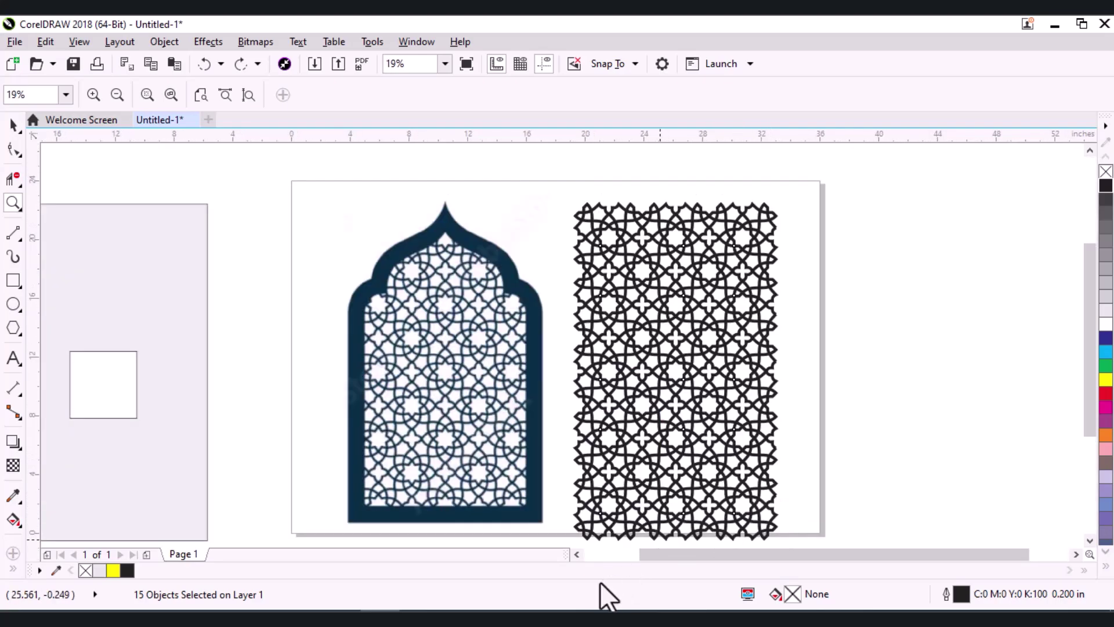